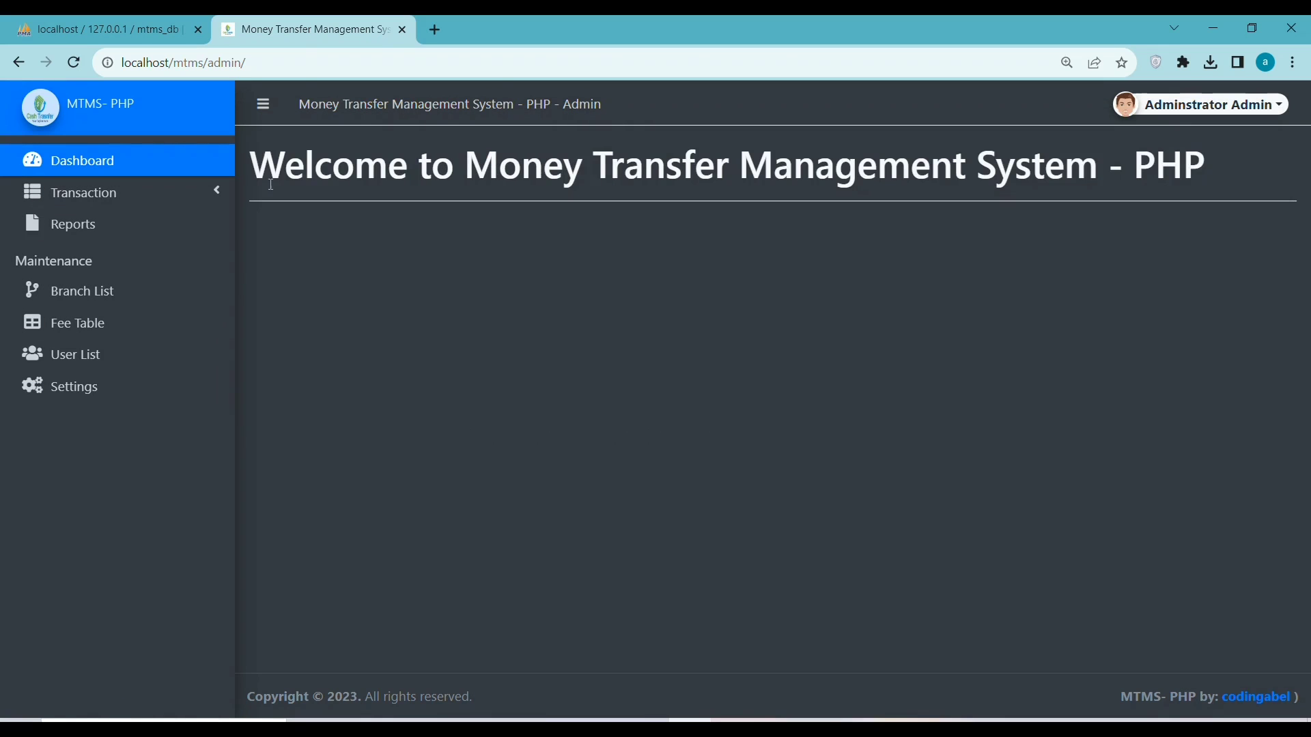
# Open a new Send transaction and enter the sender's names, contact number and address
pyautogui.click(75, 193)
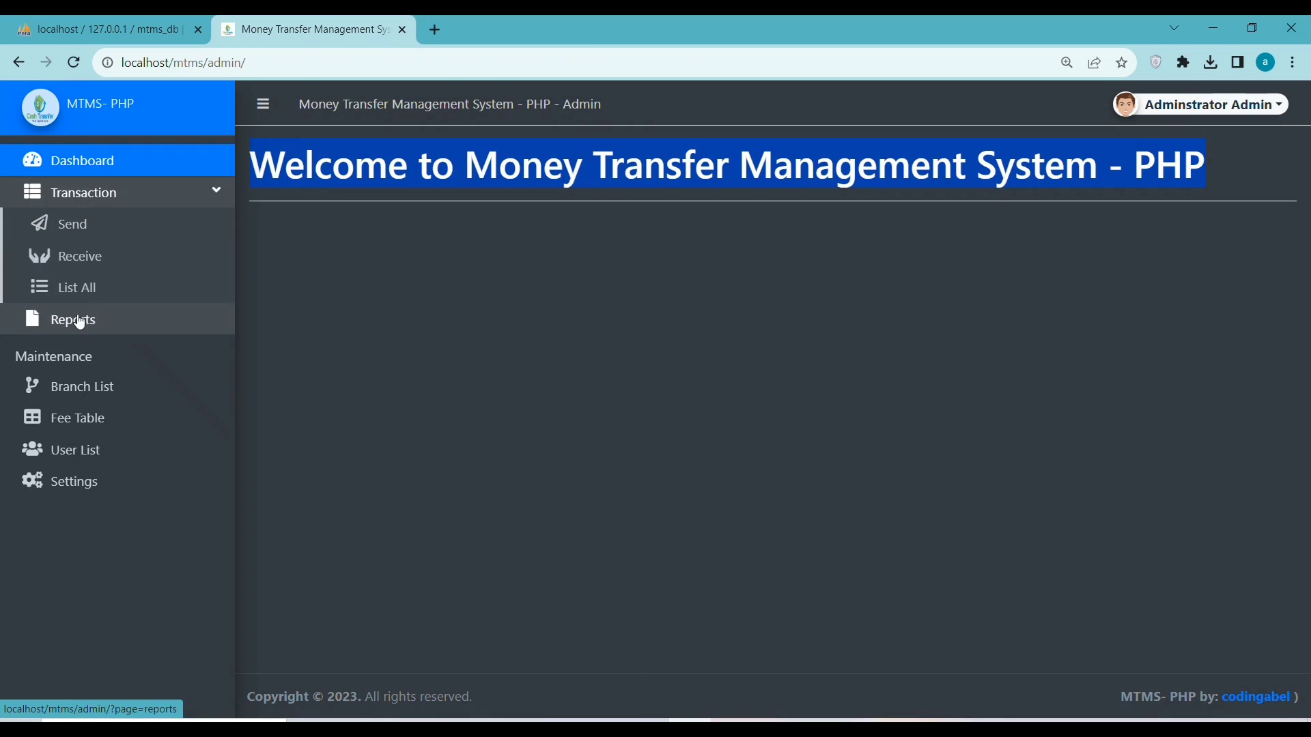
pyautogui.click(65, 224)
pyautogui.click(703, 292)
pyautogui.write('fonder')
pyautogui.click(993, 277)
pyautogui.write('sxf')
pyautogui.click(465, 382)
pyautogui.click(812, 380)
pyautogui.write('kahia')
# Enter the receiver's last, first and middle names, contact number and address
pyautogui.click(412, 565)
pyautogui.write('daff')
pyautogui.click(673, 561)
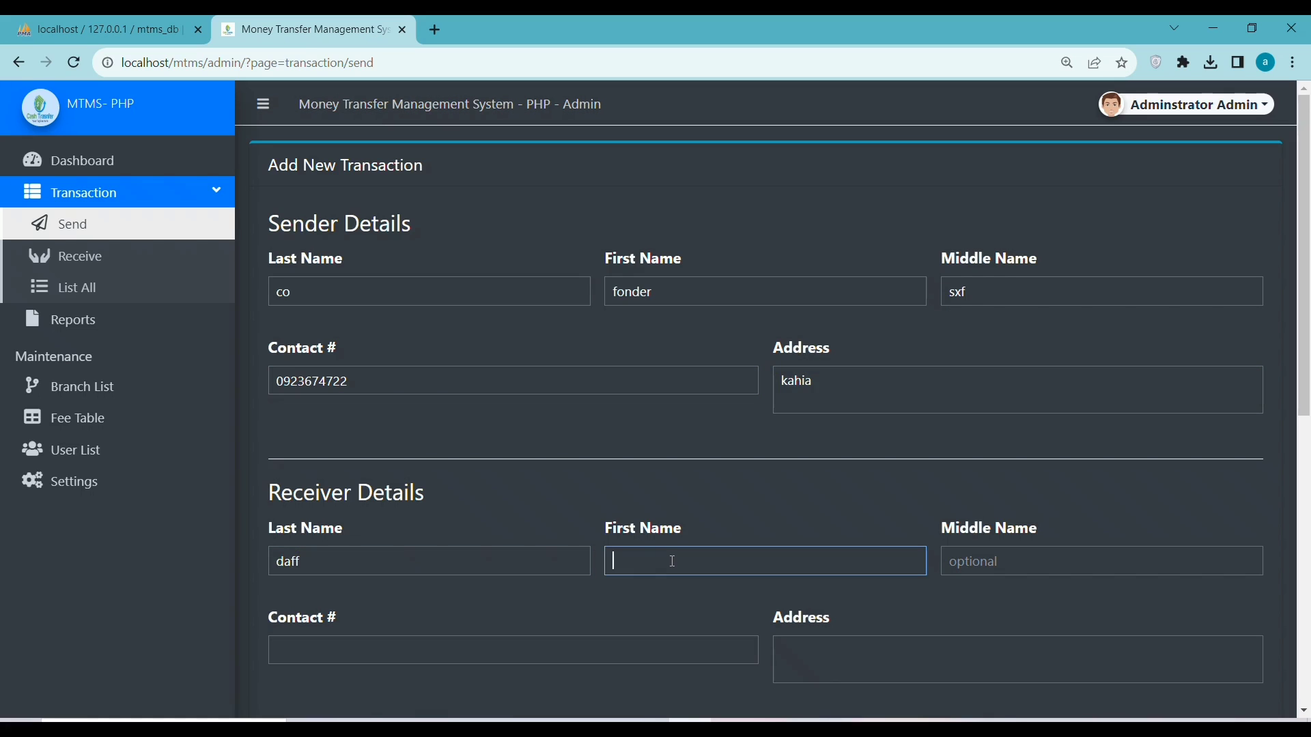
pyautogui.write('toli')
pyautogui.click(984, 564)
pyautogui.write('sw')
pyautogui.click(442, 655)
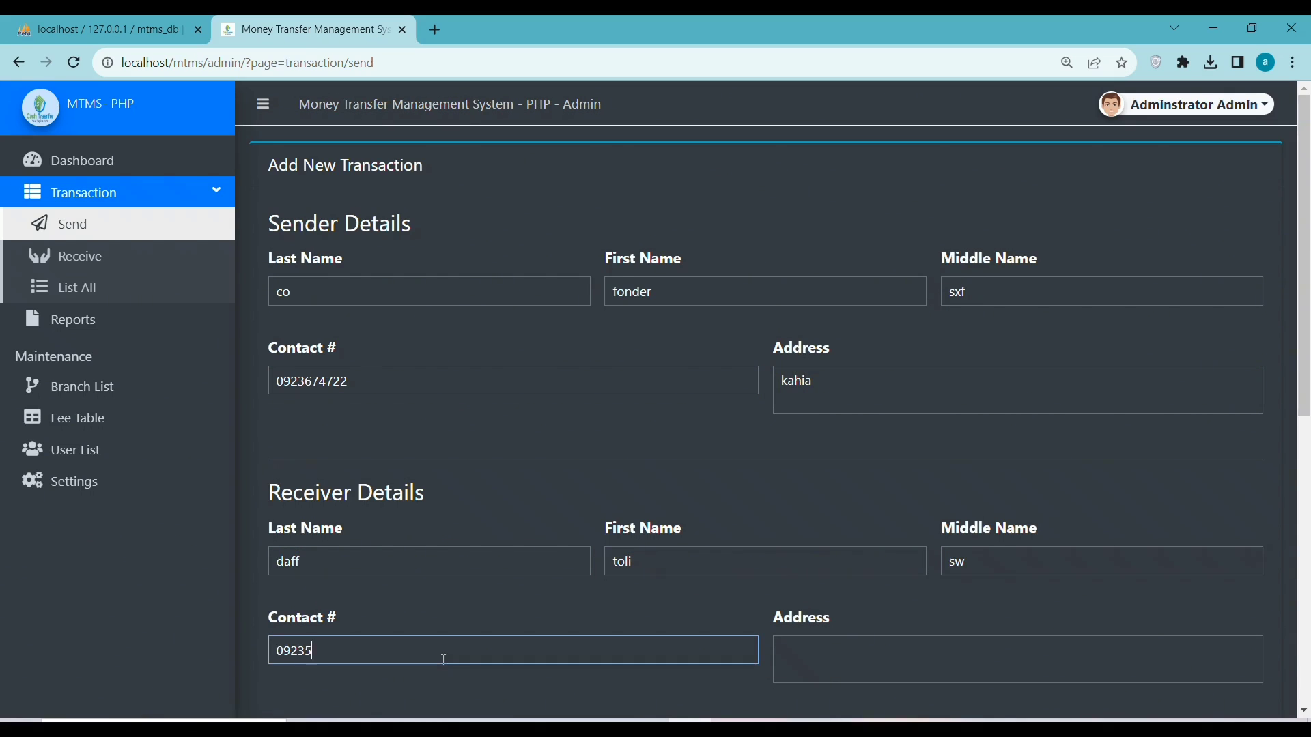
pyautogui.click(886, 660)
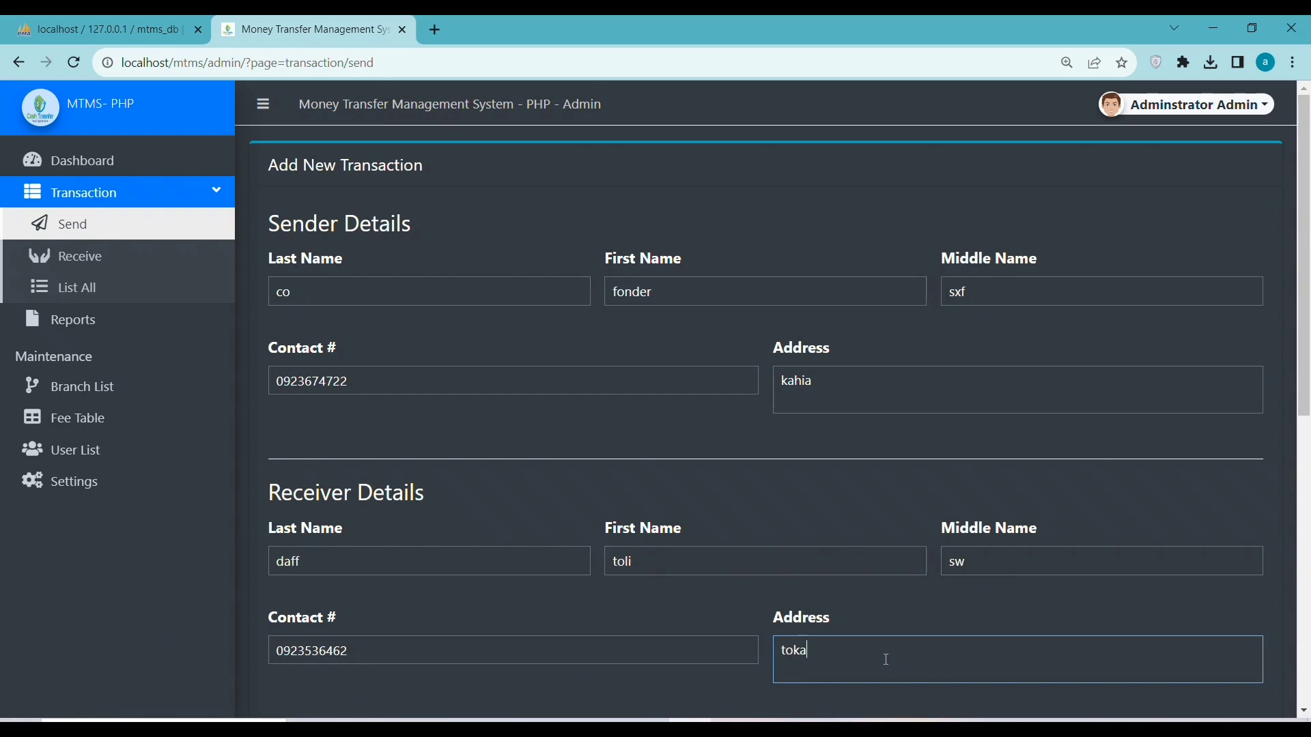
# Set the amount to send to 1000 with a transaction fee of 15
pyautogui.scroll(-8, 1009, 333)
pyautogui.scroll(2, 608, 404)
pyautogui.click(608, 418)
pyautogui.write('100')
pyautogui.tripleClick(770, 387)
pyautogui.press('Tab')
pyautogui.press('Tab')
# Add the remark 'paymeny', choose Branch 103 as destination, and save the transaction
pyautogui.click(347, 618)
pyautogui.write('paymeny')
pyautogui.scroll(-2, 1282, 400)
pyautogui.click(501, 550)
pyautogui.click(410, 514)
pyautogui.click(293, 638)
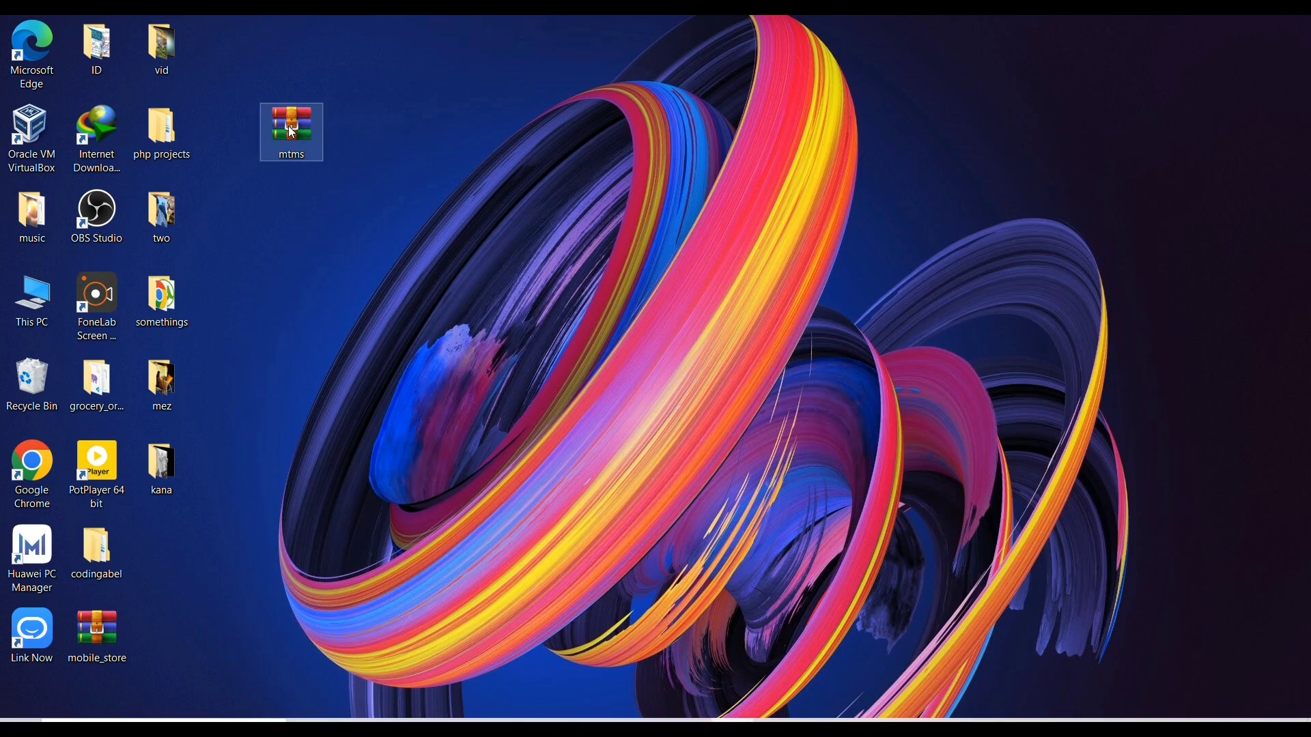
# Drag the mtms archive icon to an empty spot on the desktop
pyautogui.moveTo(288, 125); pyautogui.dragTo(332, 98)
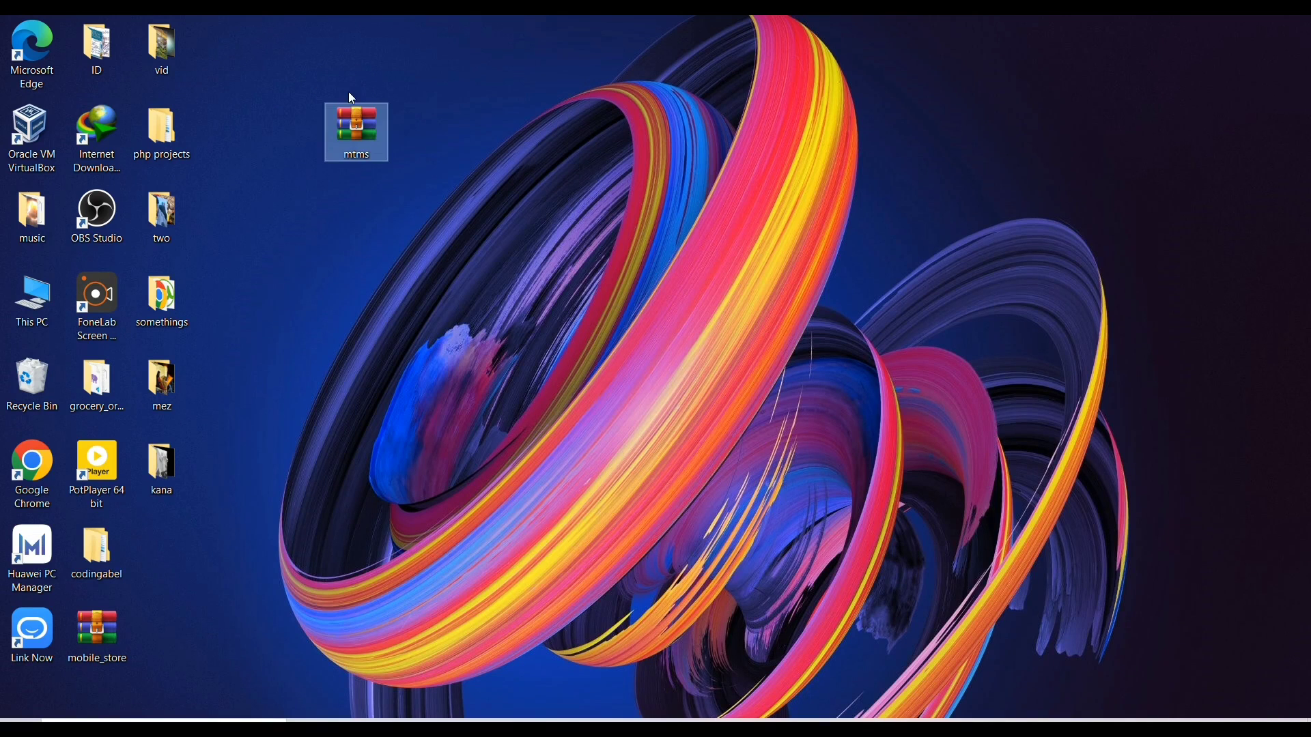
# Extract mtms.zip to C:\xampp\htdocs, choosing Yes to All to replace existing files
pyautogui.rightClick(339, 124)
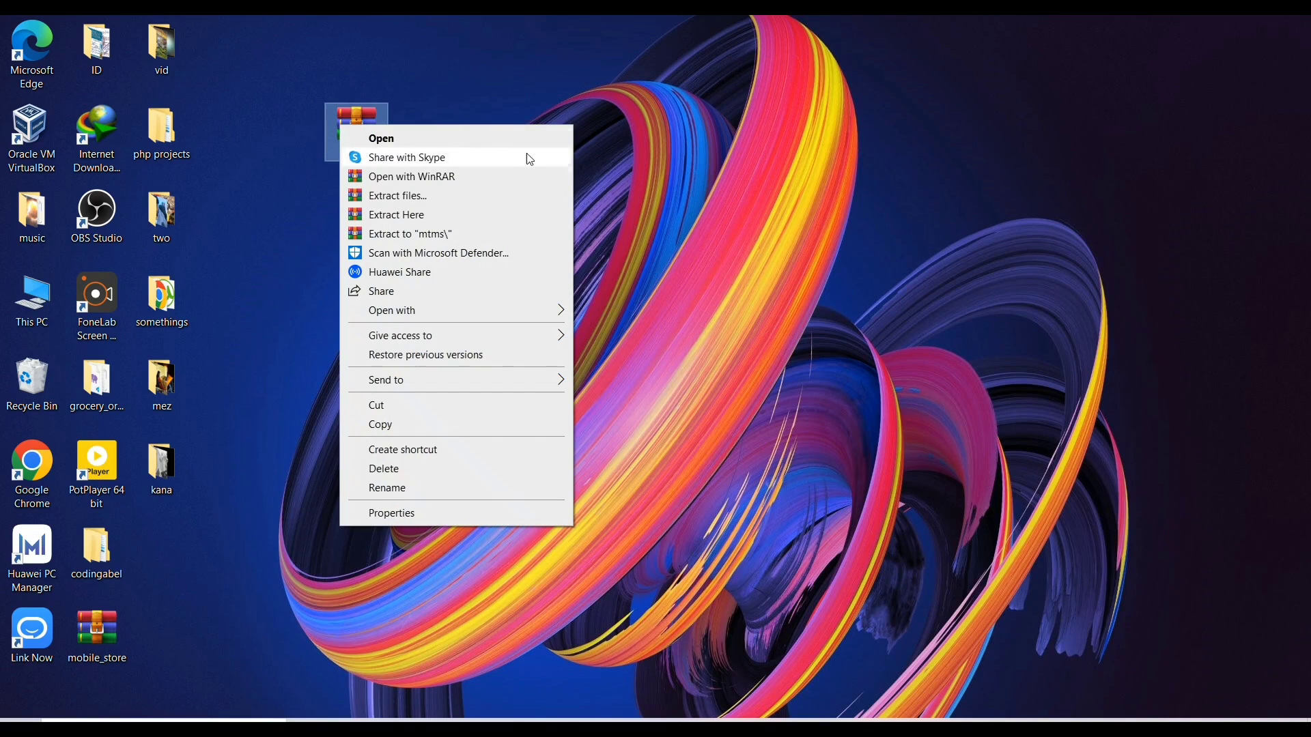
pyautogui.click(409, 198)
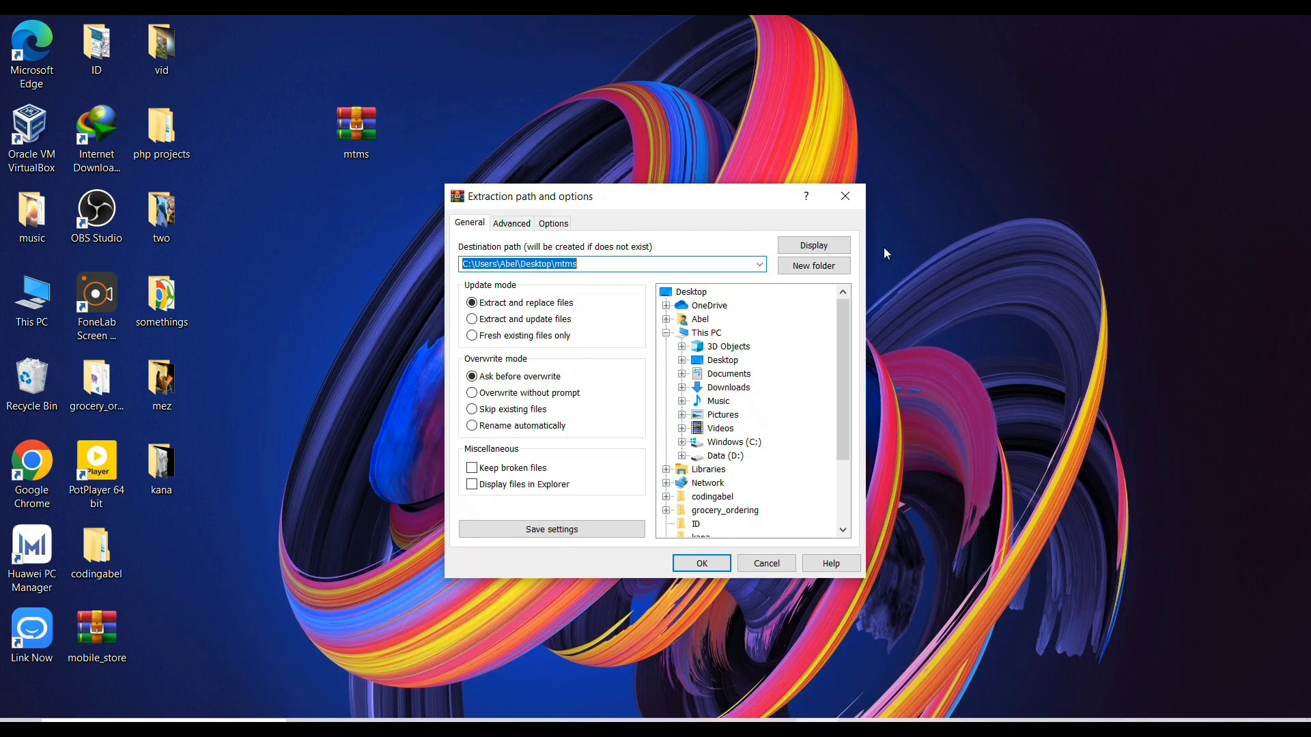
pyautogui.click(759, 264)
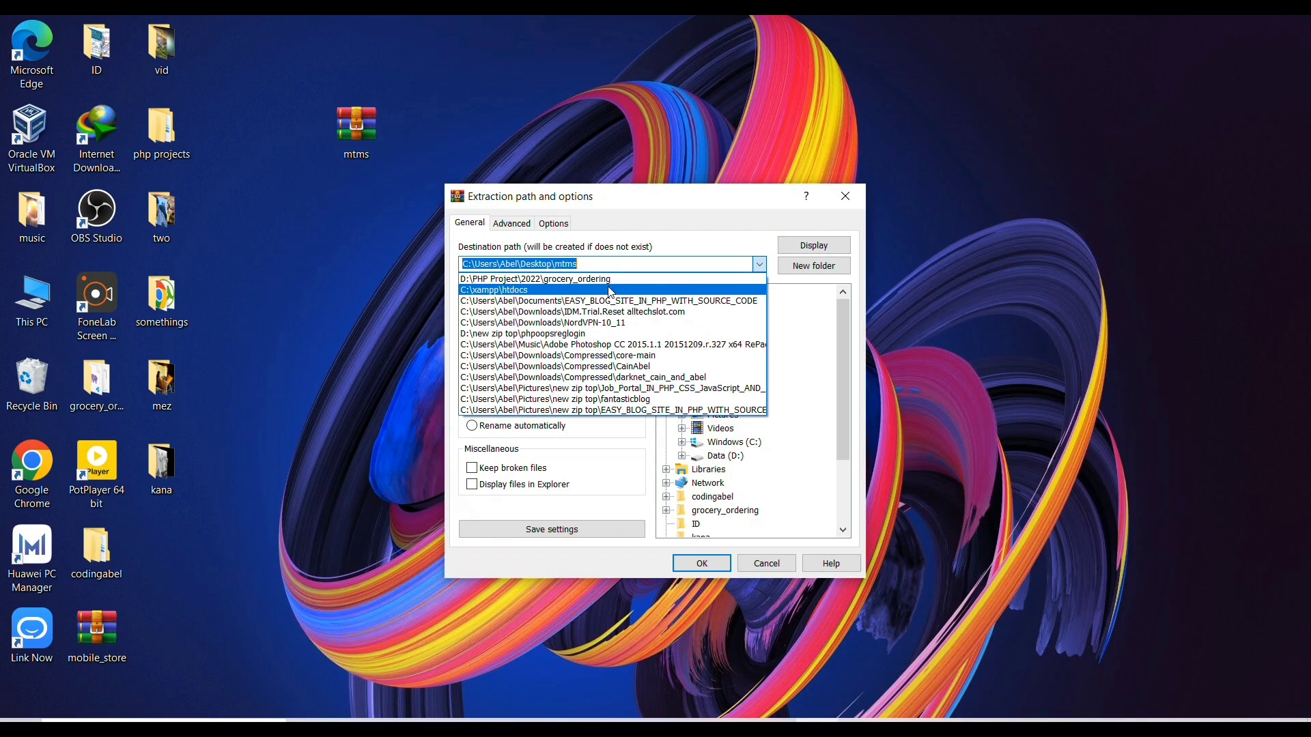
pyautogui.click(571, 292)
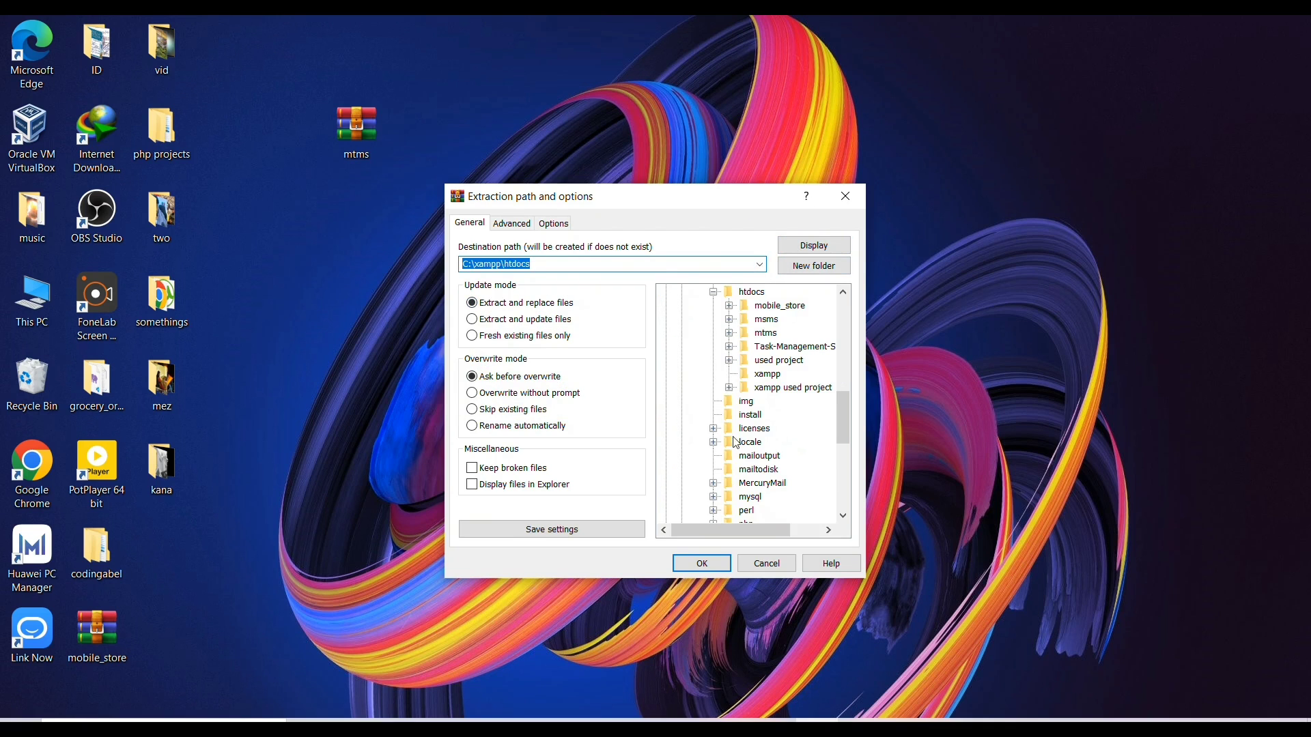
pyautogui.click(741, 293)
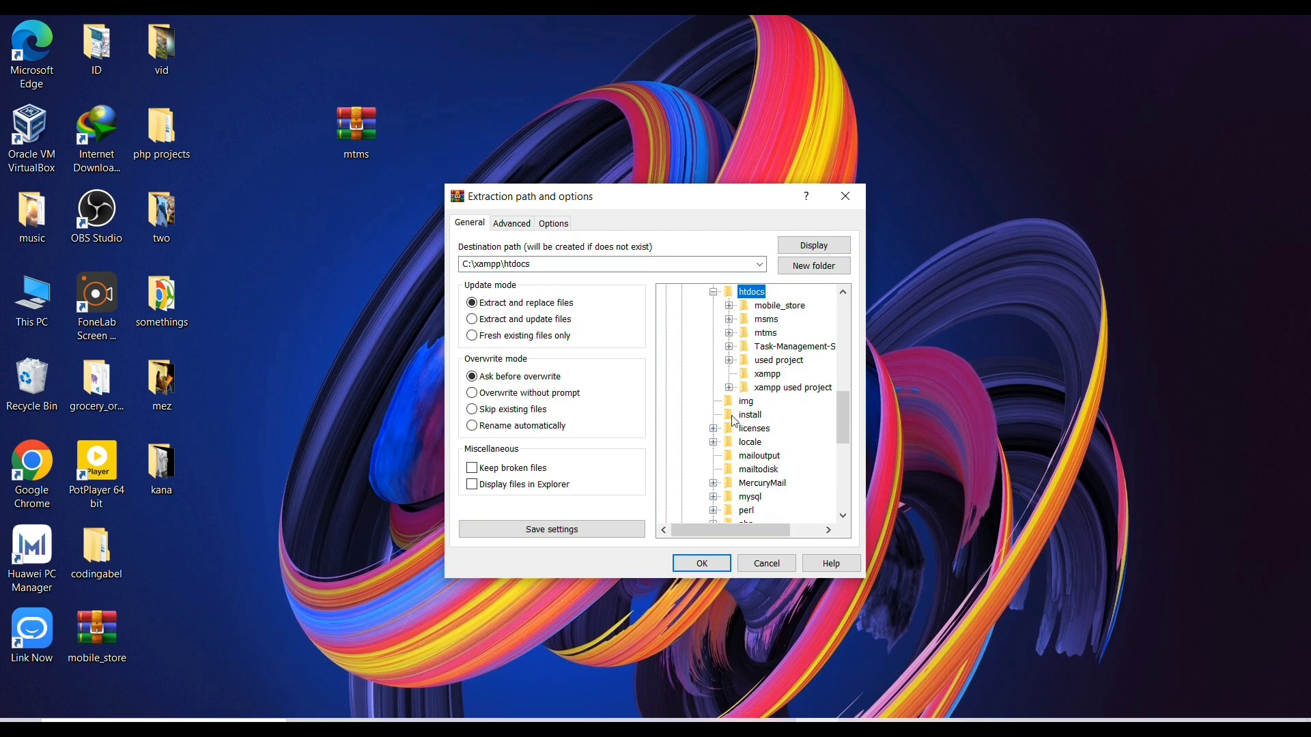
pyautogui.click(710, 565)
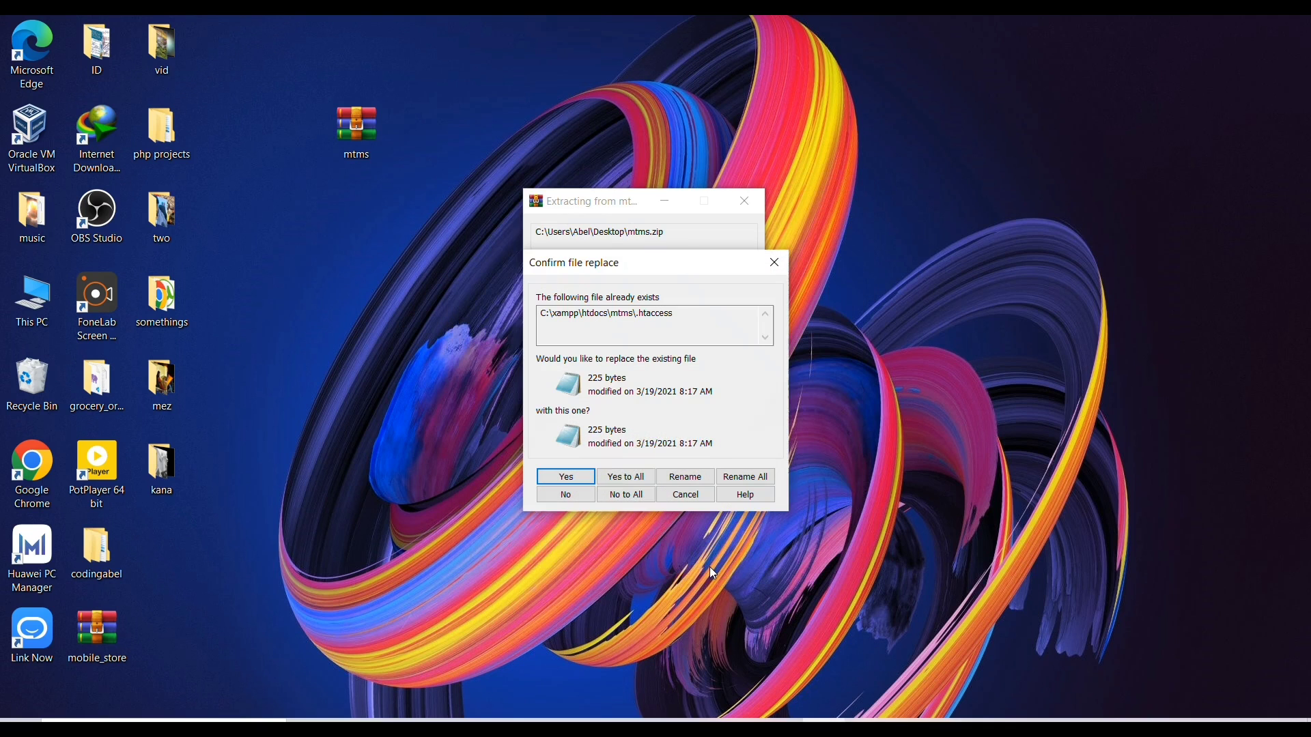
pyautogui.click(613, 473)
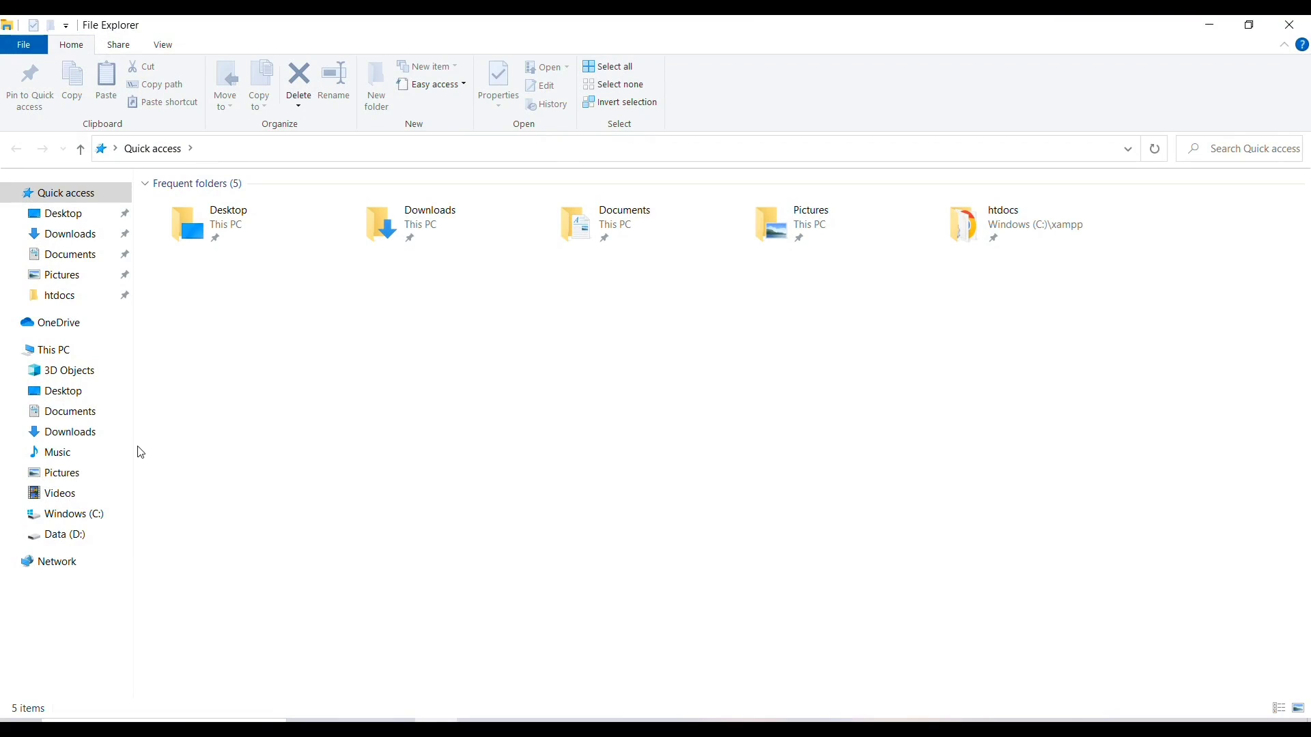
# Browse C:\xampp\htdocs\mtms and open the project's readme file
pyautogui.click(74, 515)
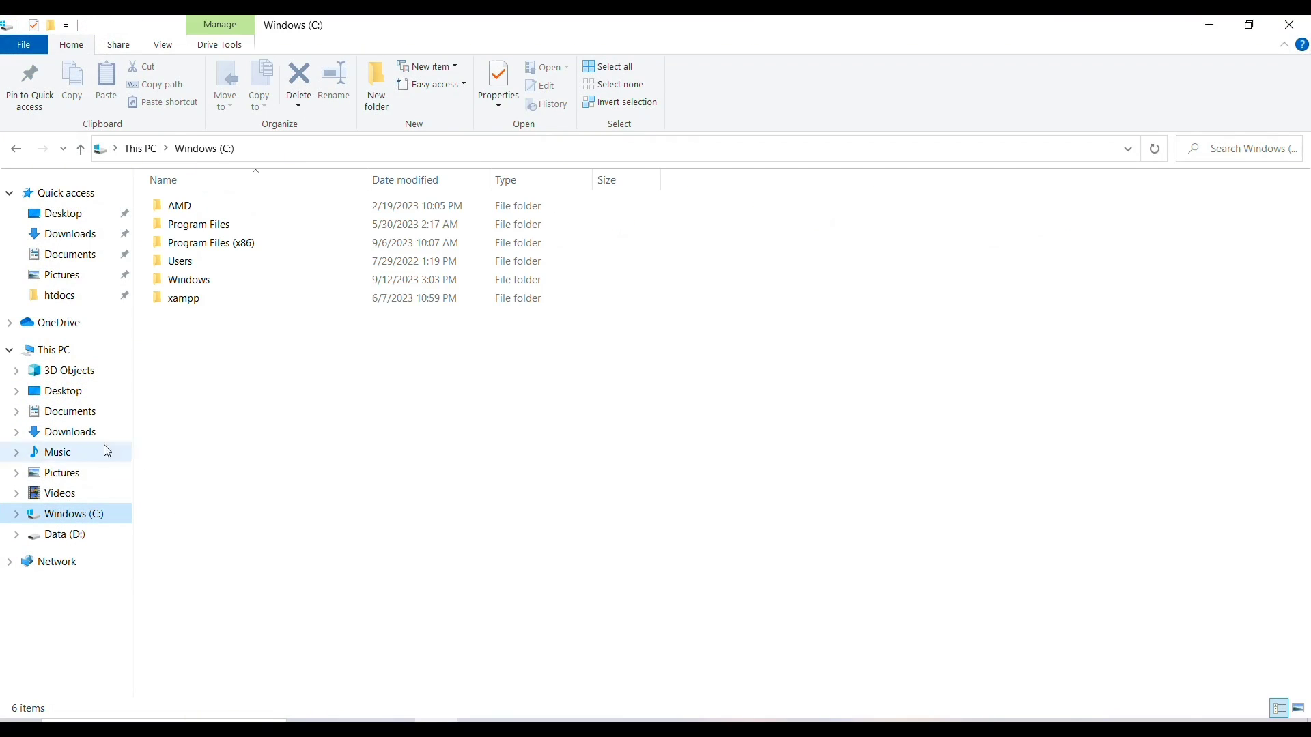
pyautogui.click(179, 302)
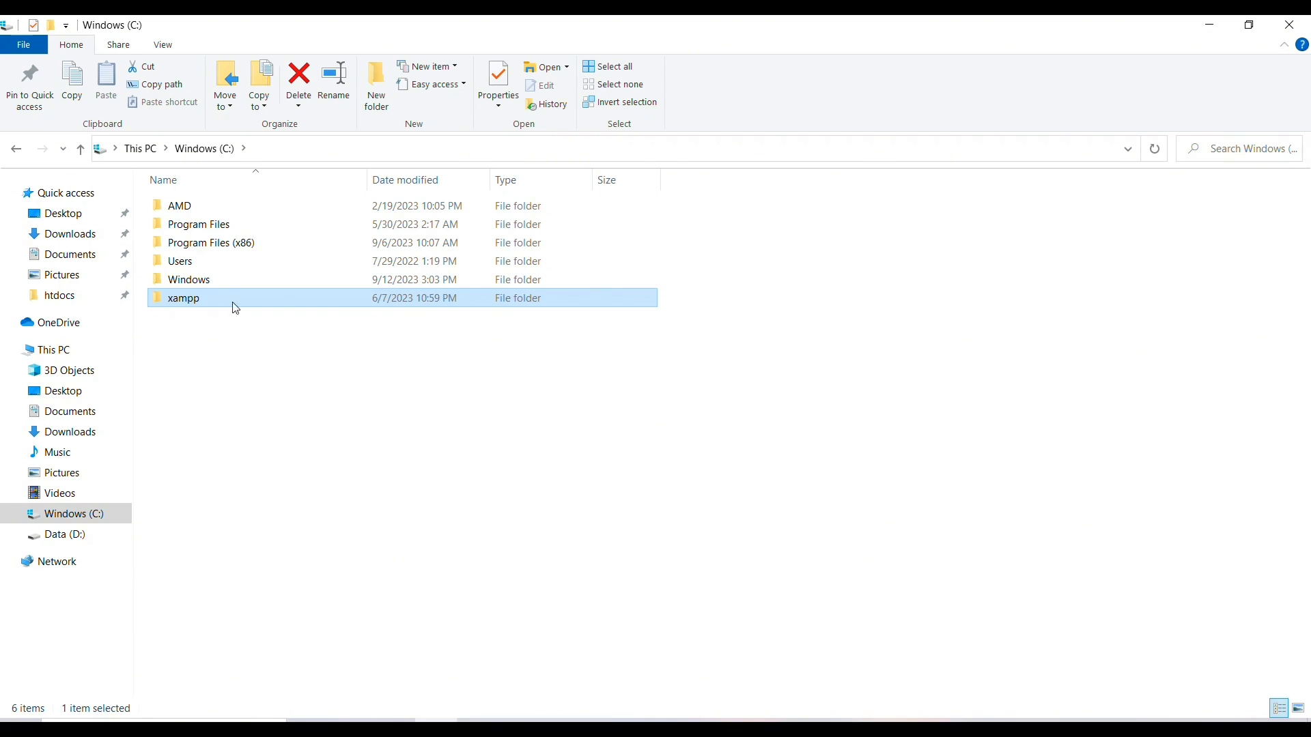
pyautogui.doubleClick(277, 304)
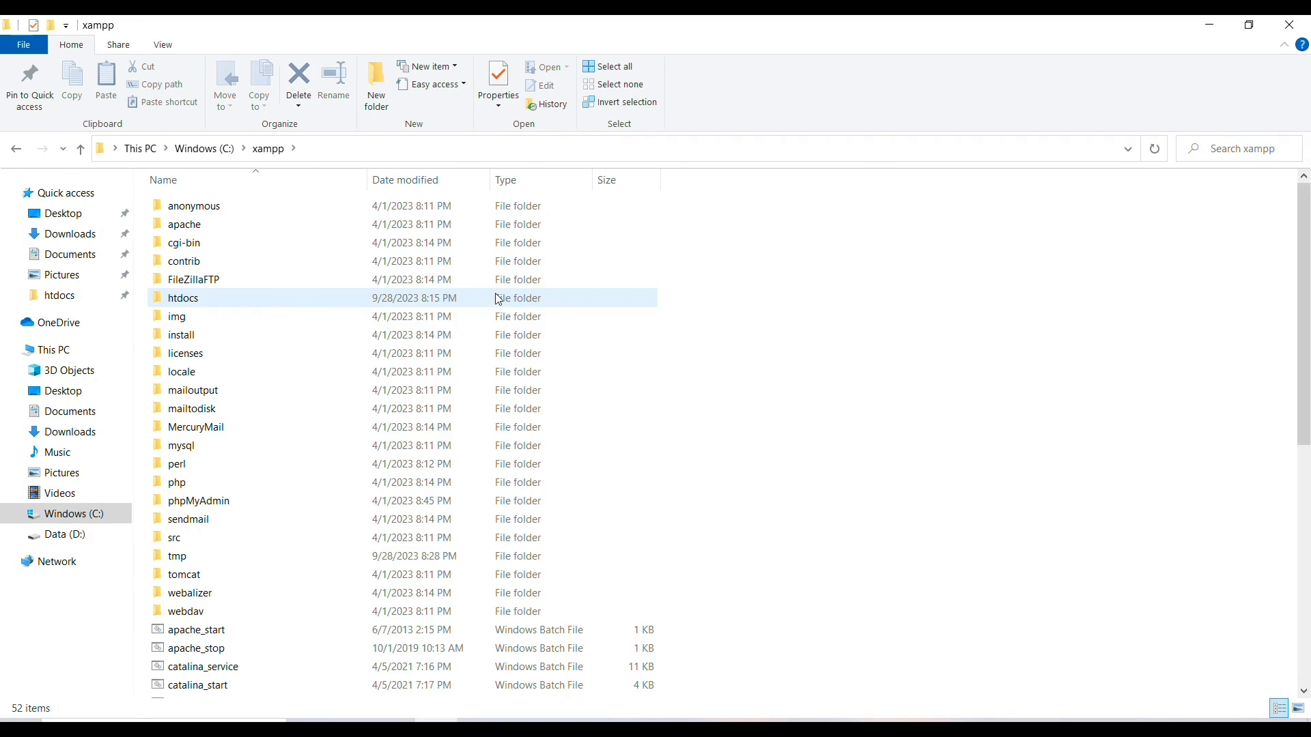
pyautogui.doubleClick(372, 299)
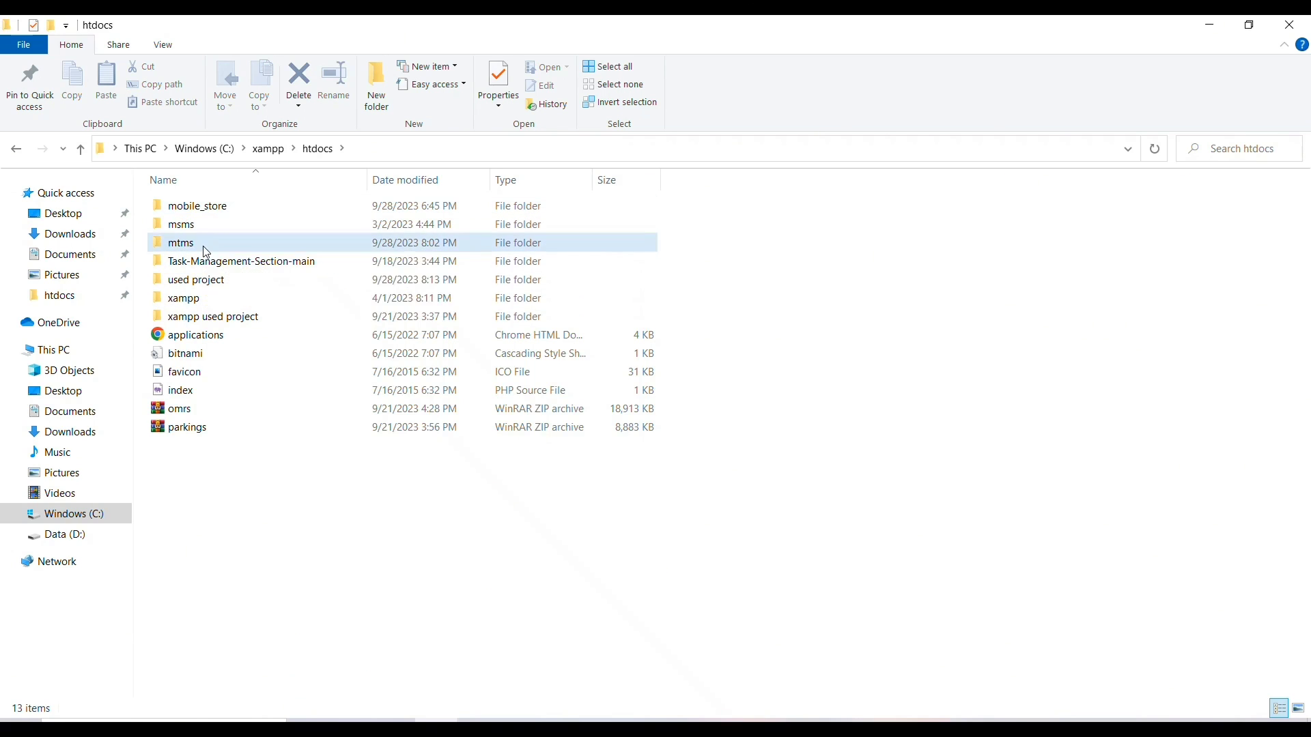
pyautogui.doubleClick(205, 247)
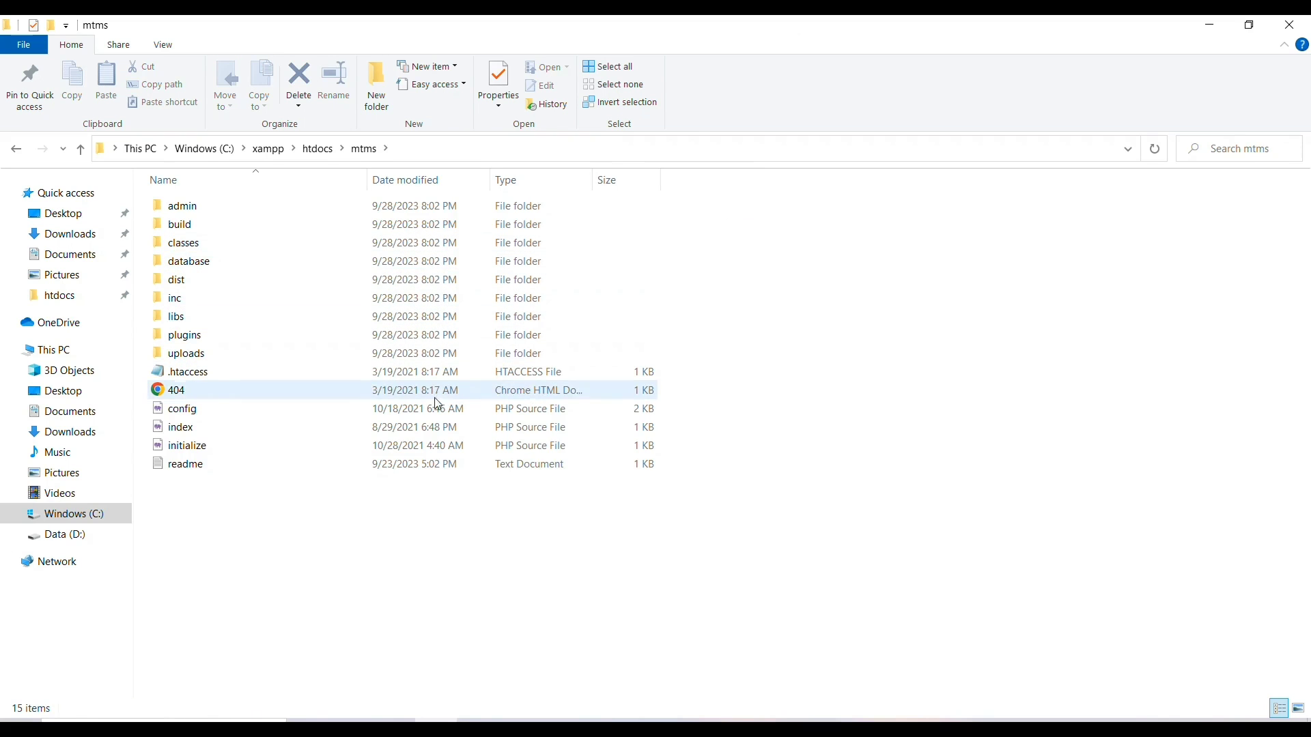
pyautogui.doubleClick(361, 465)
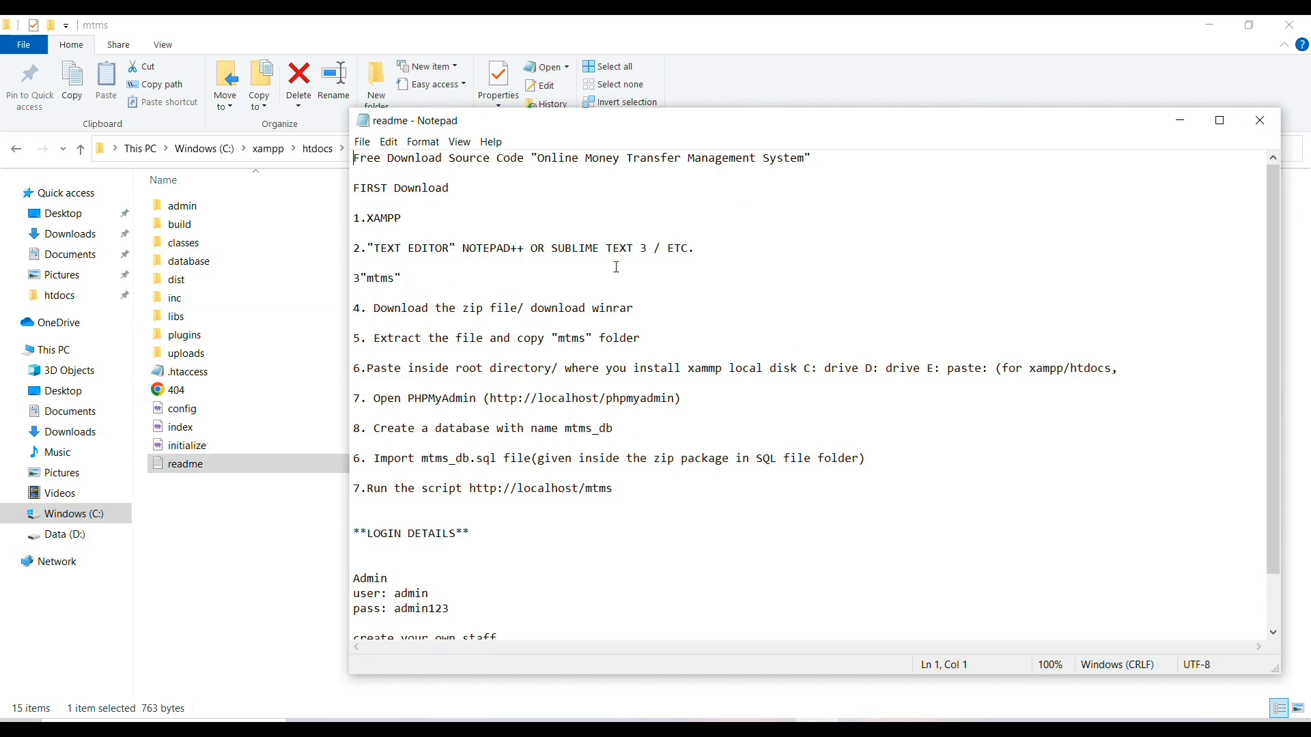
# Highlight the readme's project title and the XAMPP requirement in step 1
pyautogui.moveTo(539, 158); pyautogui.dragTo(757, 159)
pyautogui.click(1221, 24)
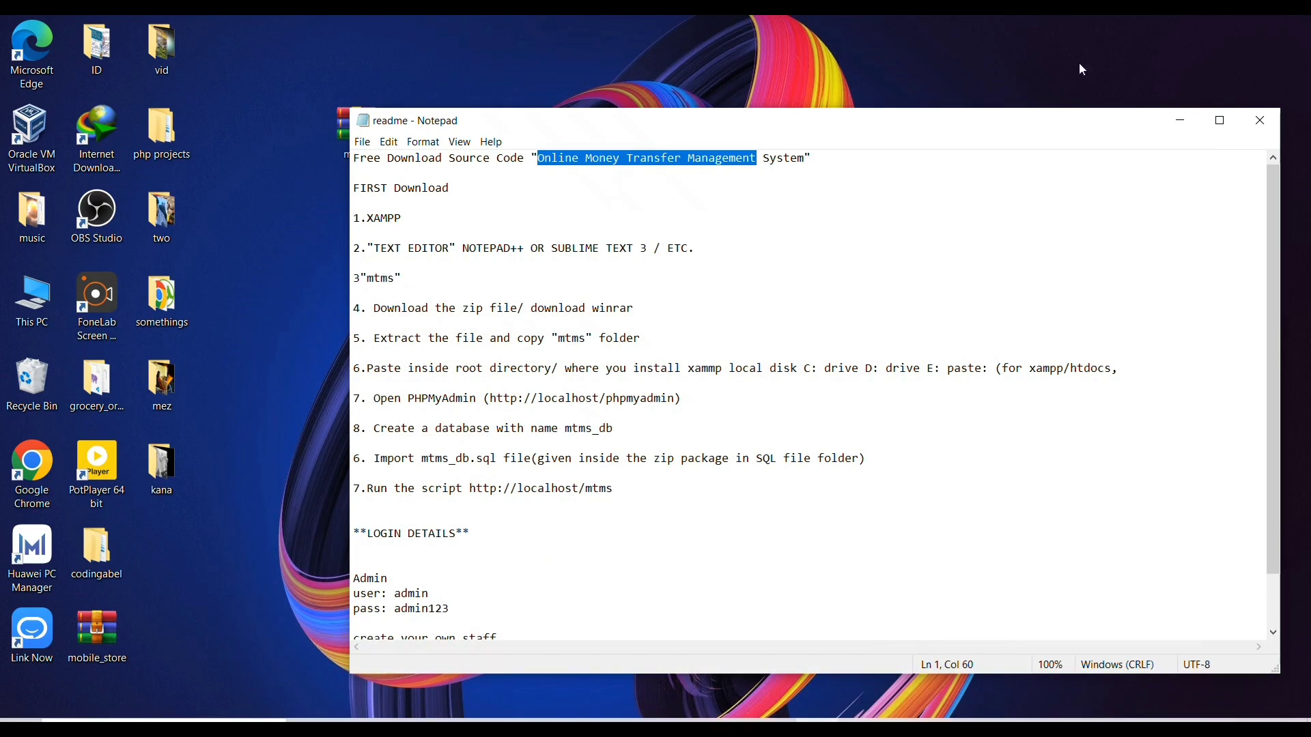
pyautogui.click(824, 154)
pyautogui.moveTo(804, 159); pyautogui.dragTo(544, 159)
pyautogui.moveTo(374, 218); pyautogui.dragTo(393, 218)
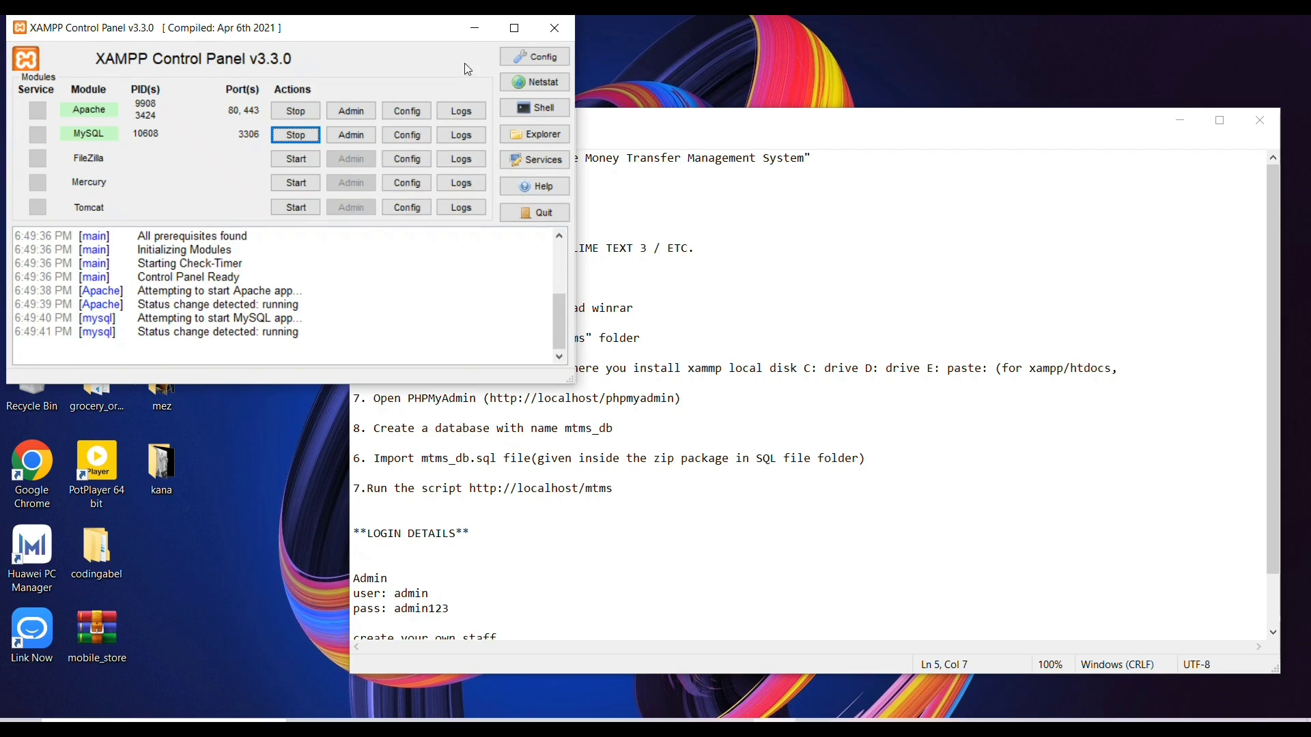
# Highlight the readme's download-zip and extract-and-copy steps, narrowing Notepad to uncover the archive
pyautogui.click(471, 29)
pyautogui.moveTo(376, 310); pyautogui.dragTo(628, 309)
pyautogui.moveTo(346, 179); pyautogui.dragTo(402, 179)
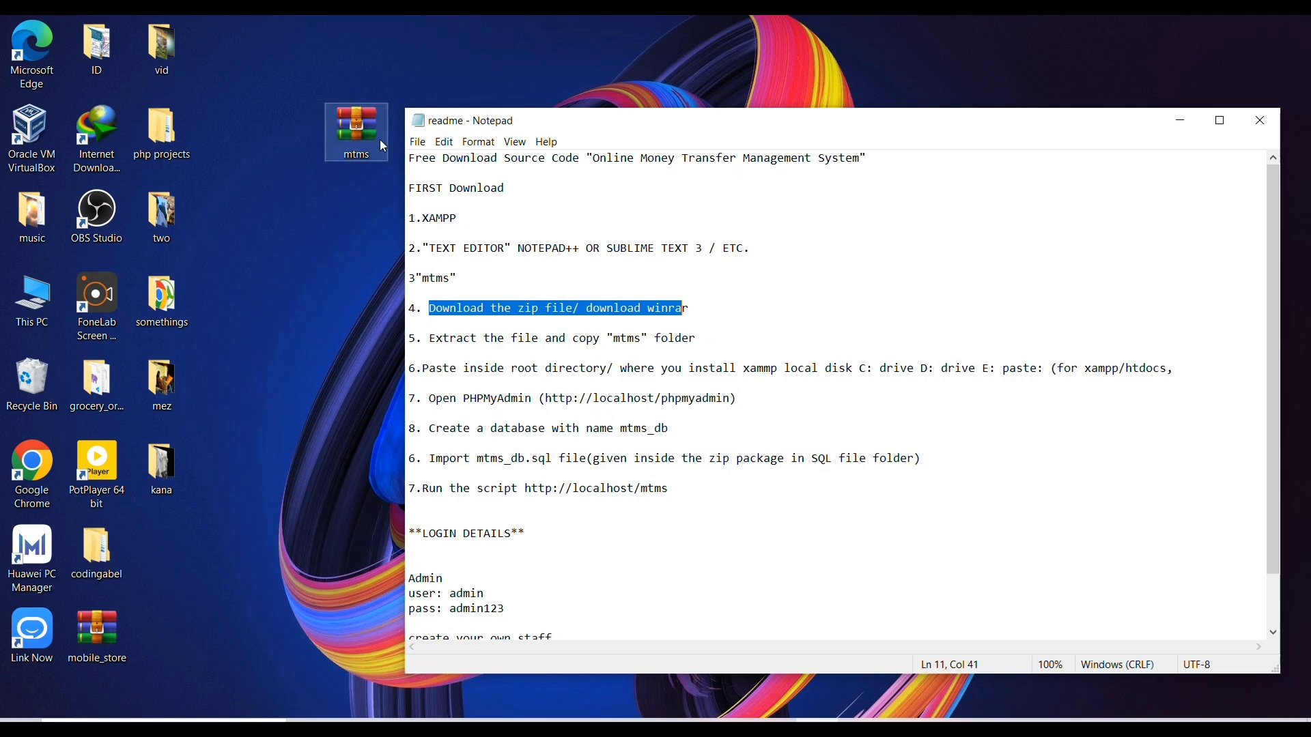
pyautogui.moveTo(441, 341); pyautogui.dragTo(710, 338)
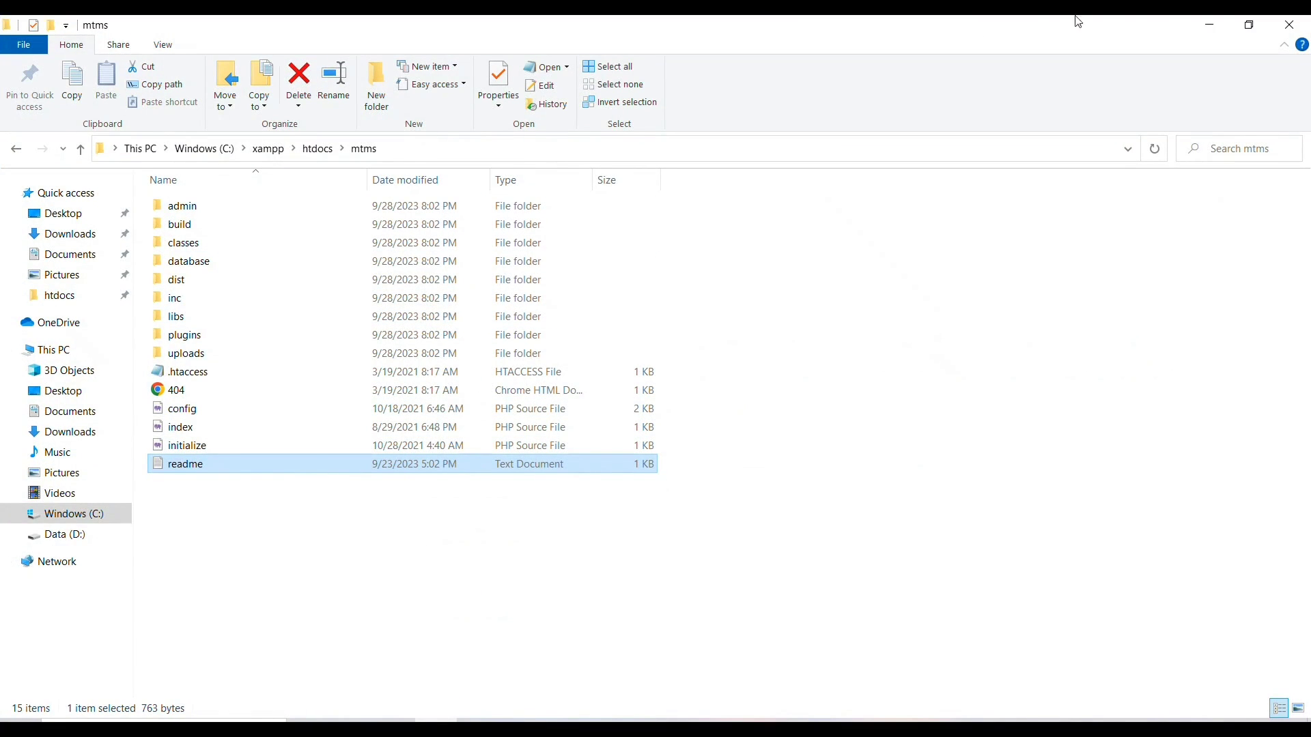
# Highlight the paste-into-root step and select the C:\xampp\htdocs\mtms path before switching to Chrome
pyautogui.click(1210, 24)
pyautogui.moveTo(420, 367); pyautogui.dragTo(1121, 371)
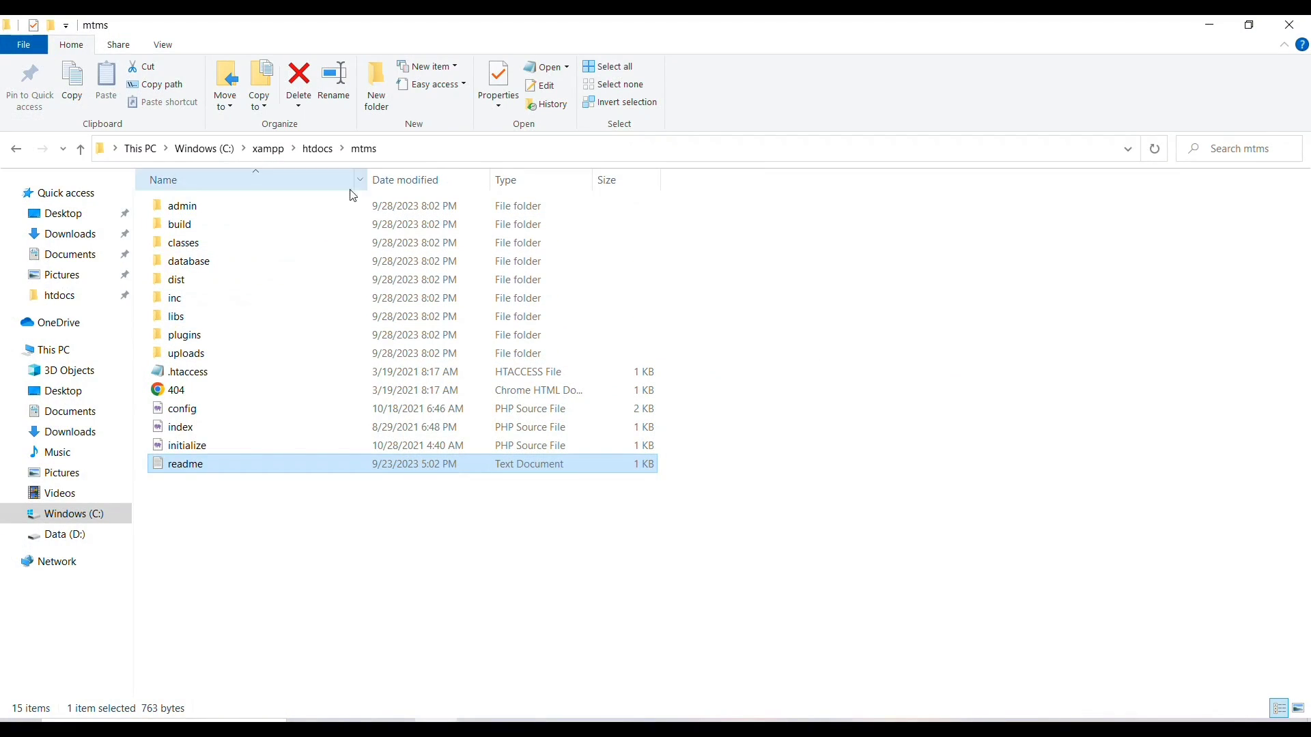
pyautogui.click(443, 156)
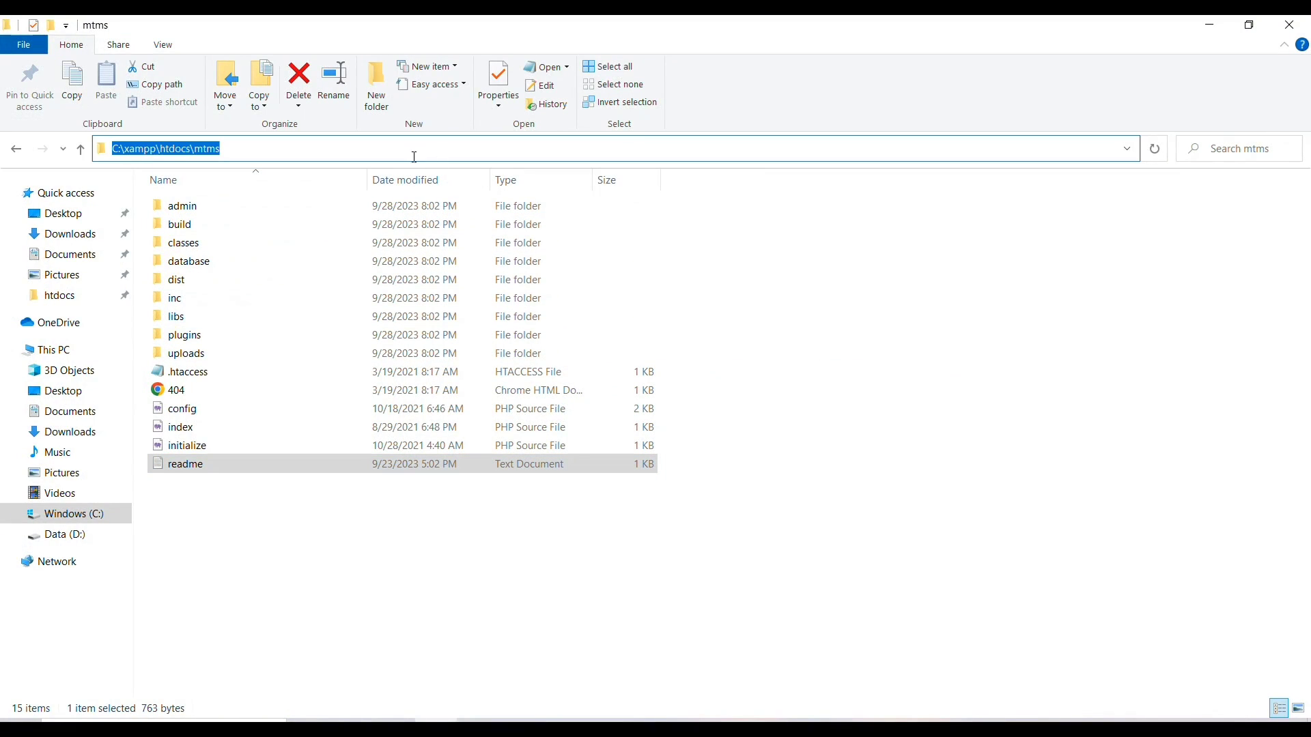
pyautogui.click(280, 146)
pyautogui.moveTo(280, 146); pyautogui.dragTo(110, 148)
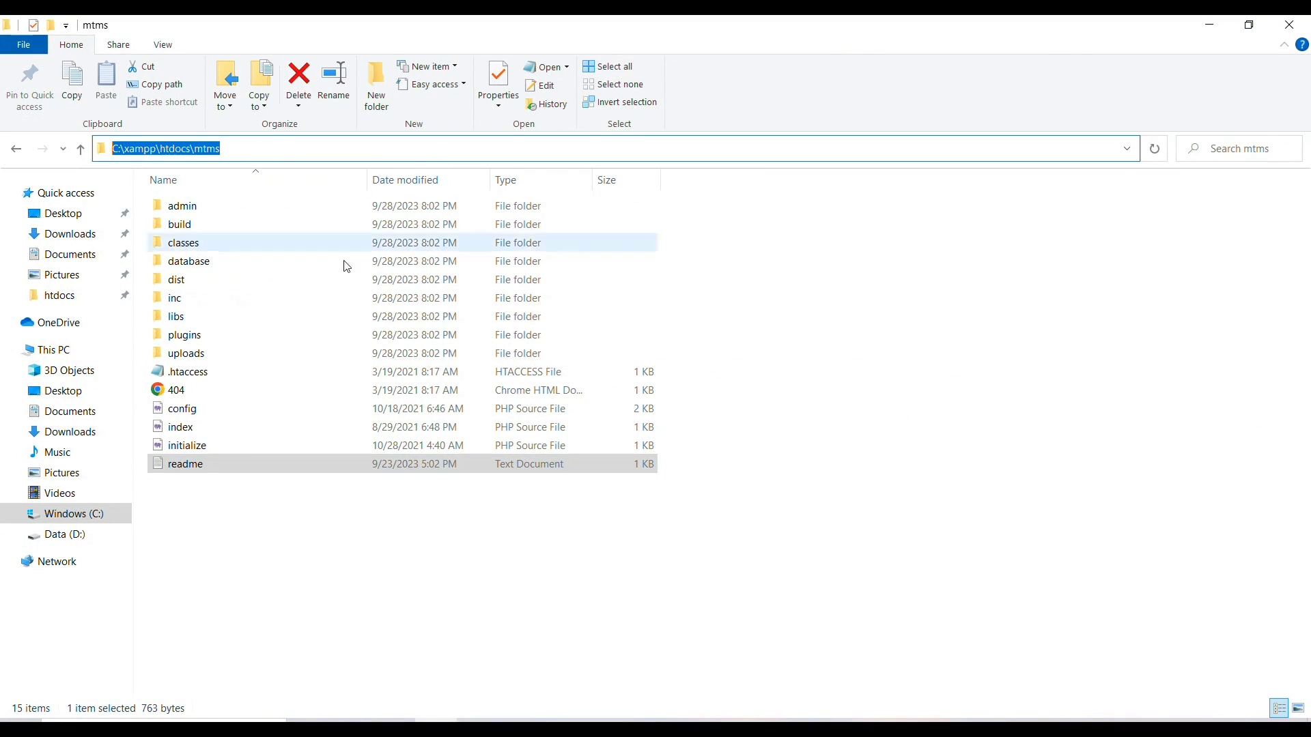
pyautogui.hotkey('alt', 'Tab')
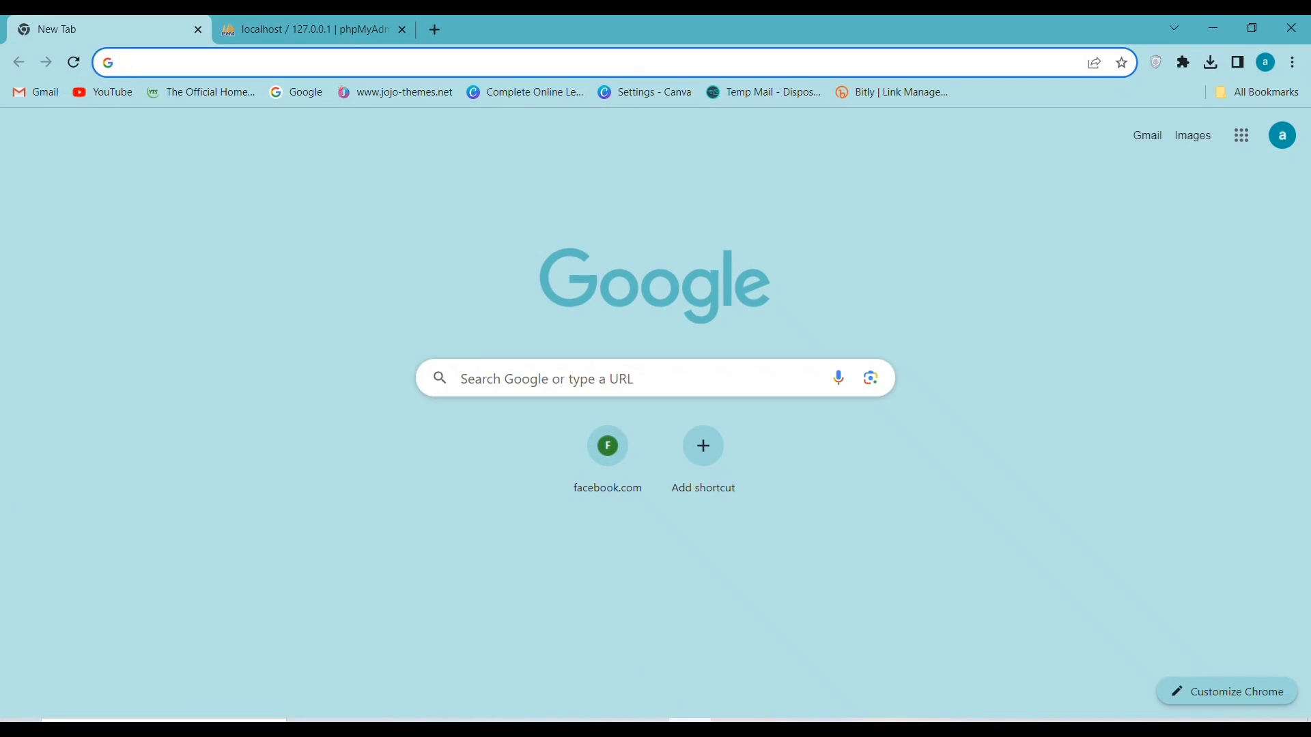
pyautogui.hotkey('alt', 'Tab')
pyautogui.hotkey('alt', 'Tab')
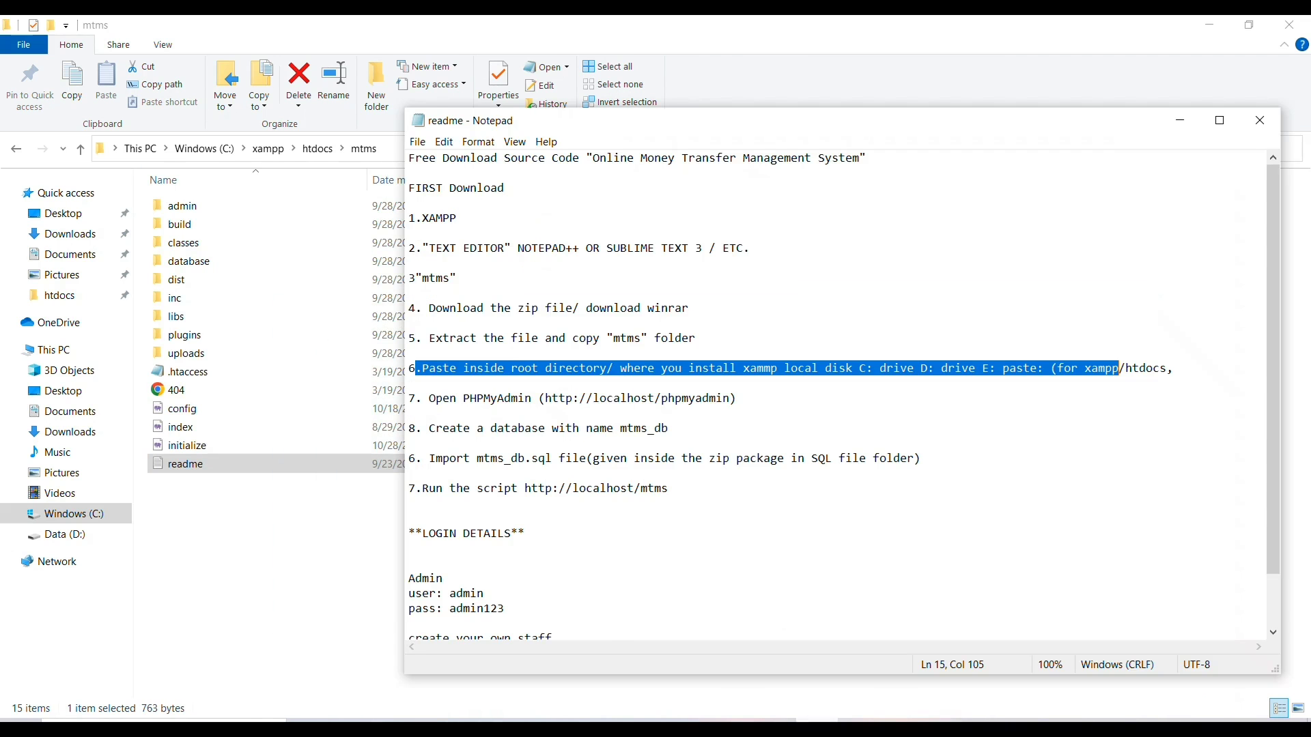
pyautogui.moveTo(430, 400); pyautogui.dragTo(636, 404)
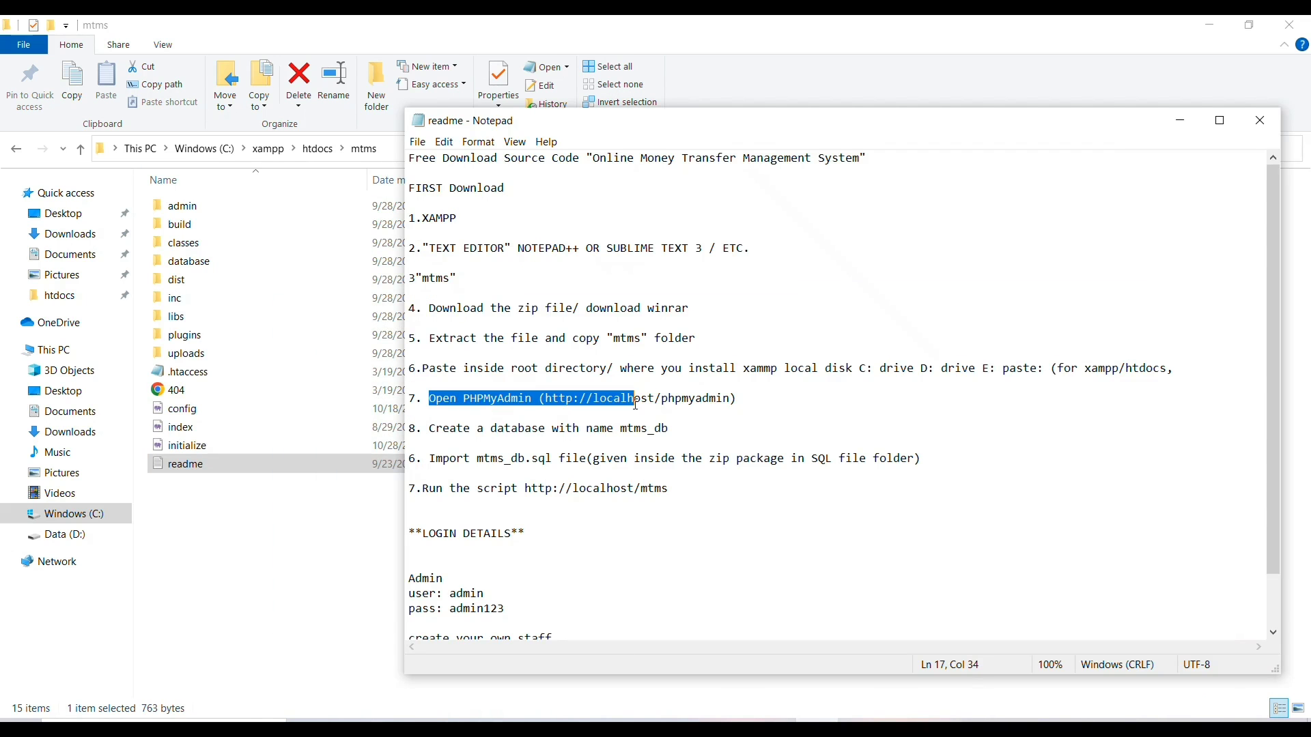
pyautogui.moveTo(546, 399); pyautogui.dragTo(731, 400)
pyautogui.rightClick(686, 400)
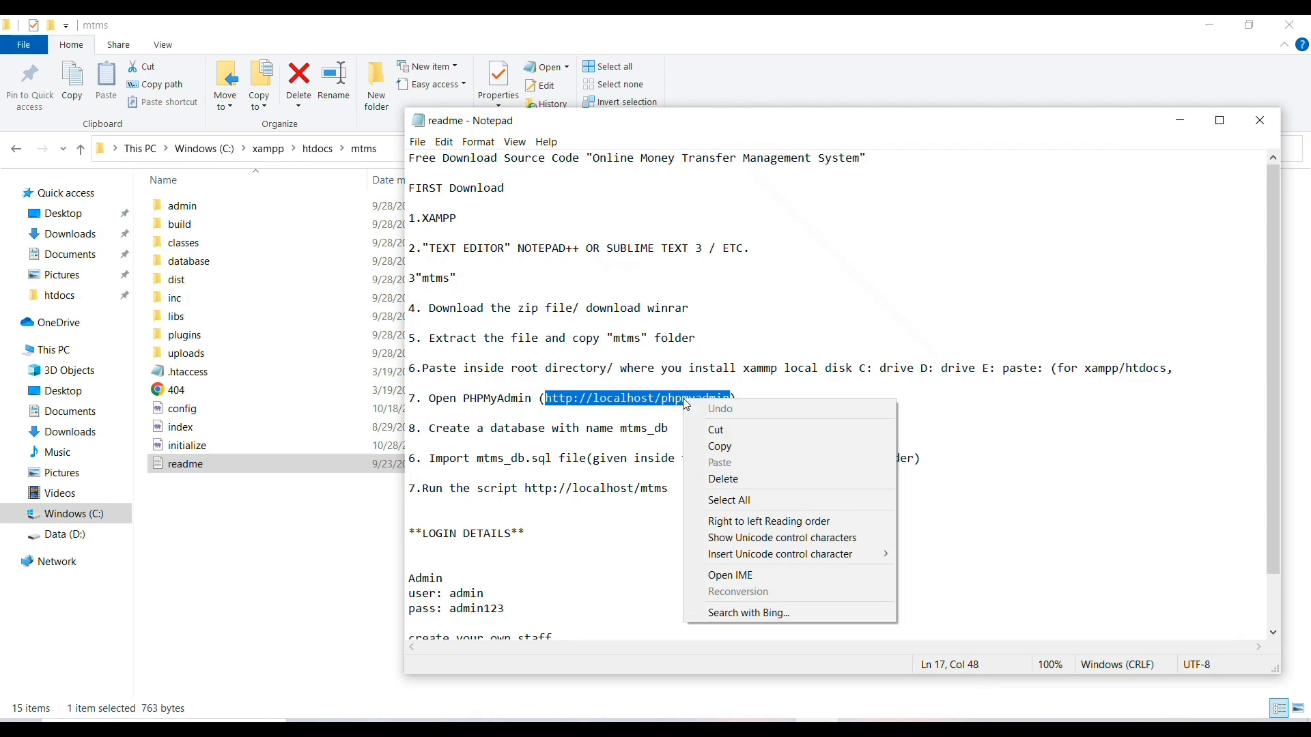
pyautogui.click(742, 441)
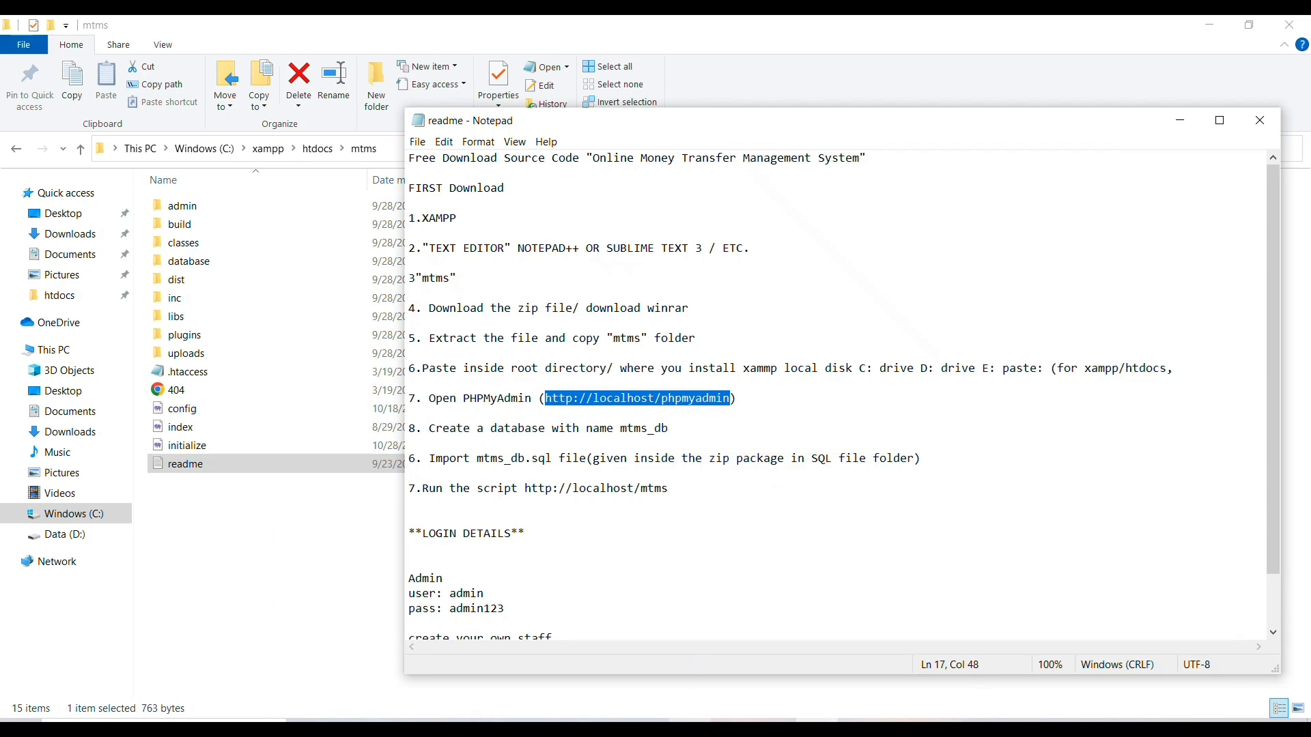
pyautogui.click(690, 720)
pyautogui.rightClick(136, 62)
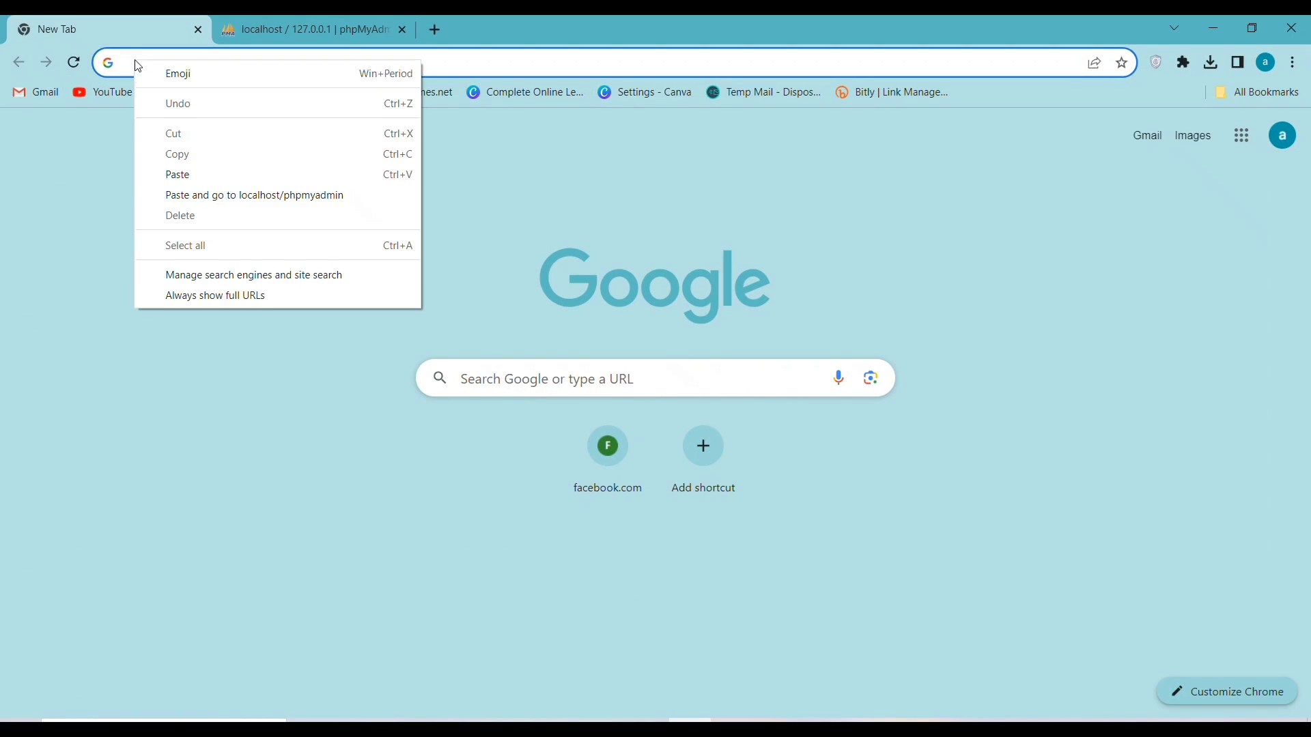
pyautogui.click(202, 193)
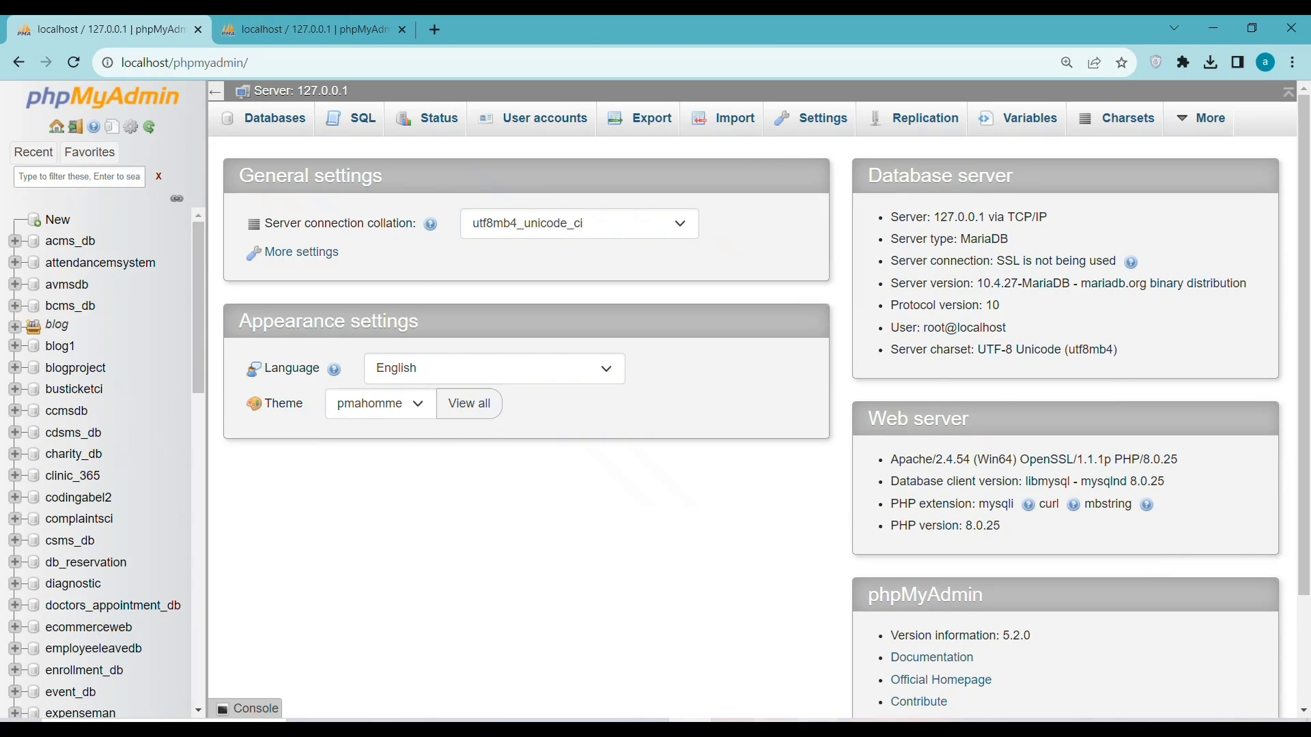
# Highlight the readme's Create a database instruction and go to phpMyAdmin's Databases page
pyautogui.click(815, 720)
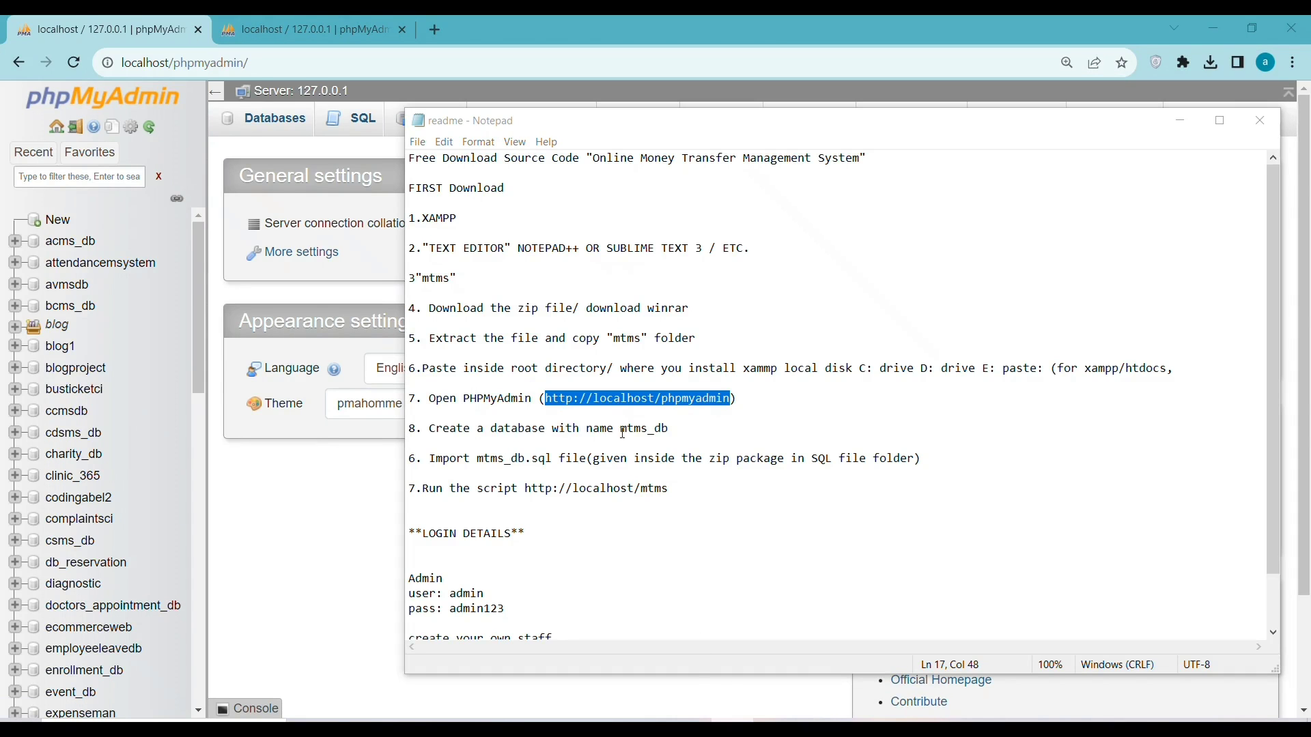
pyautogui.moveTo(429, 428); pyautogui.dragTo(552, 428)
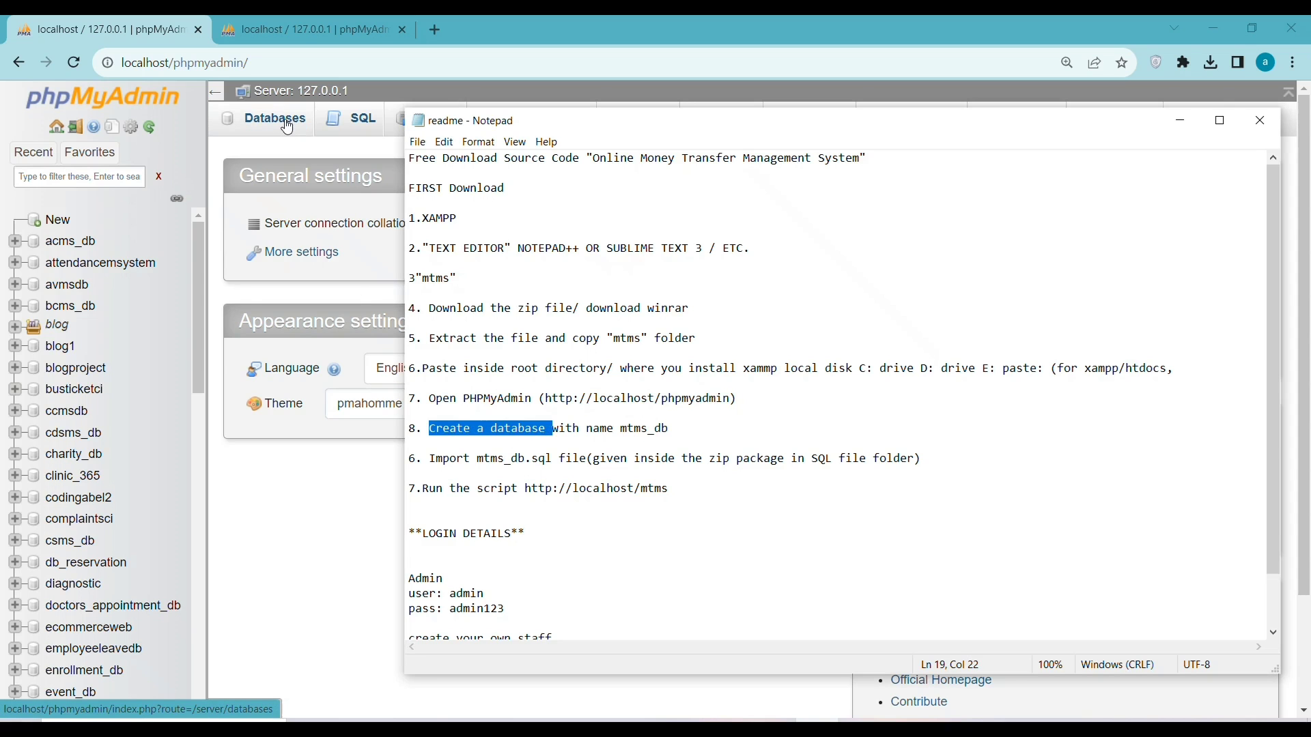
pyautogui.click(287, 127)
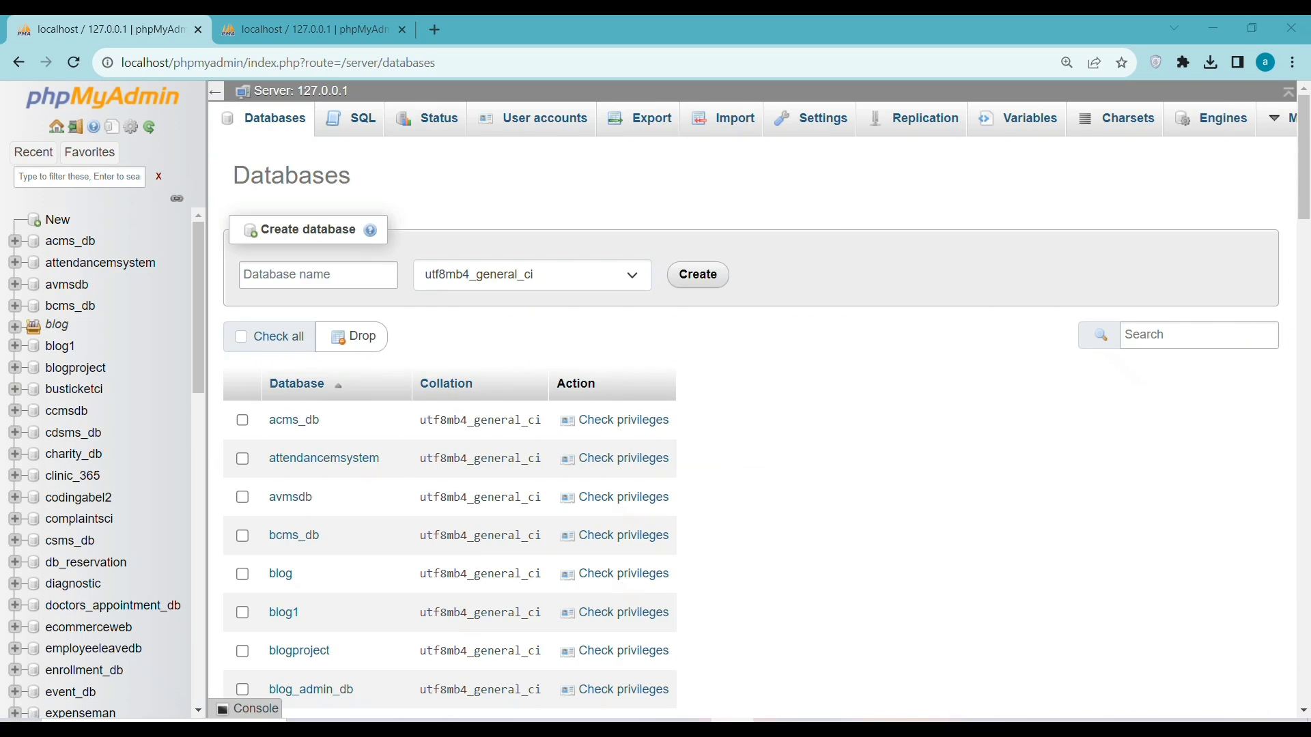
# Copy mtms_db from the readme, paste it as the database name, and create it
pyautogui.hotkey('alt', 'Tab')
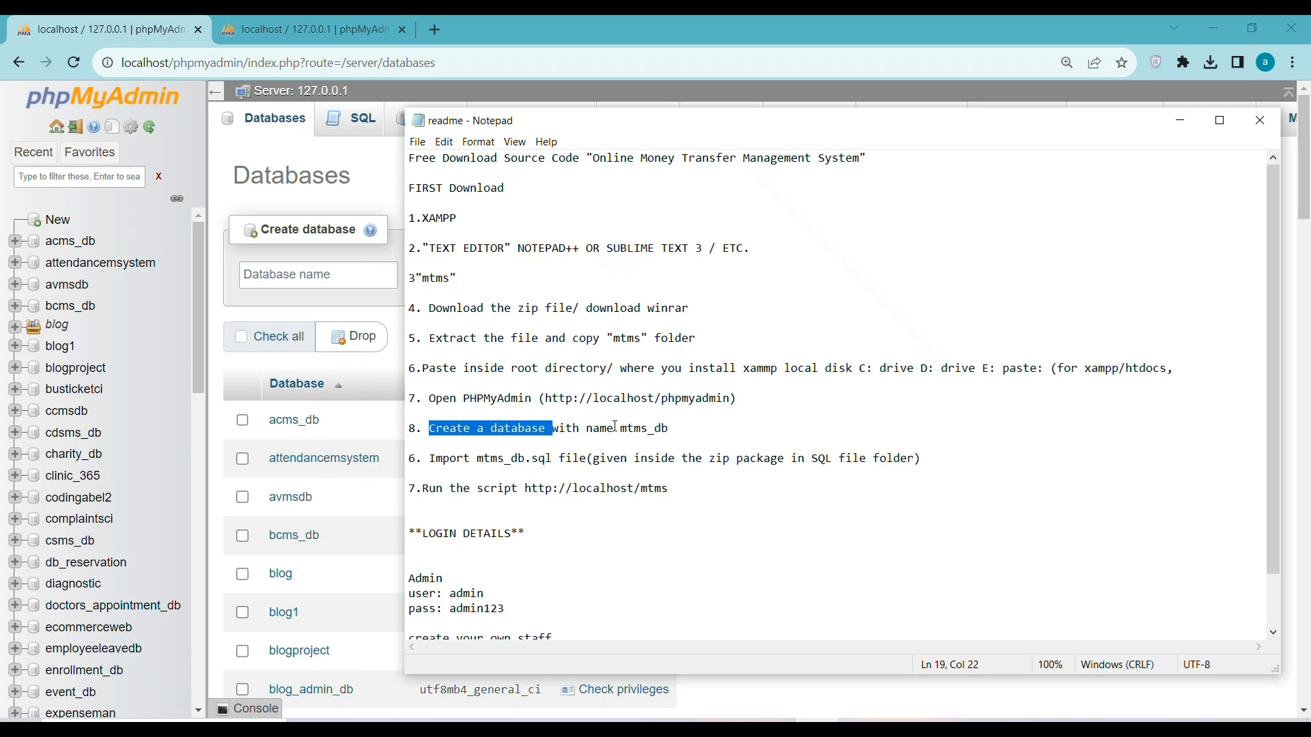
pyautogui.doubleClick(629, 427)
pyautogui.rightClick(632, 432)
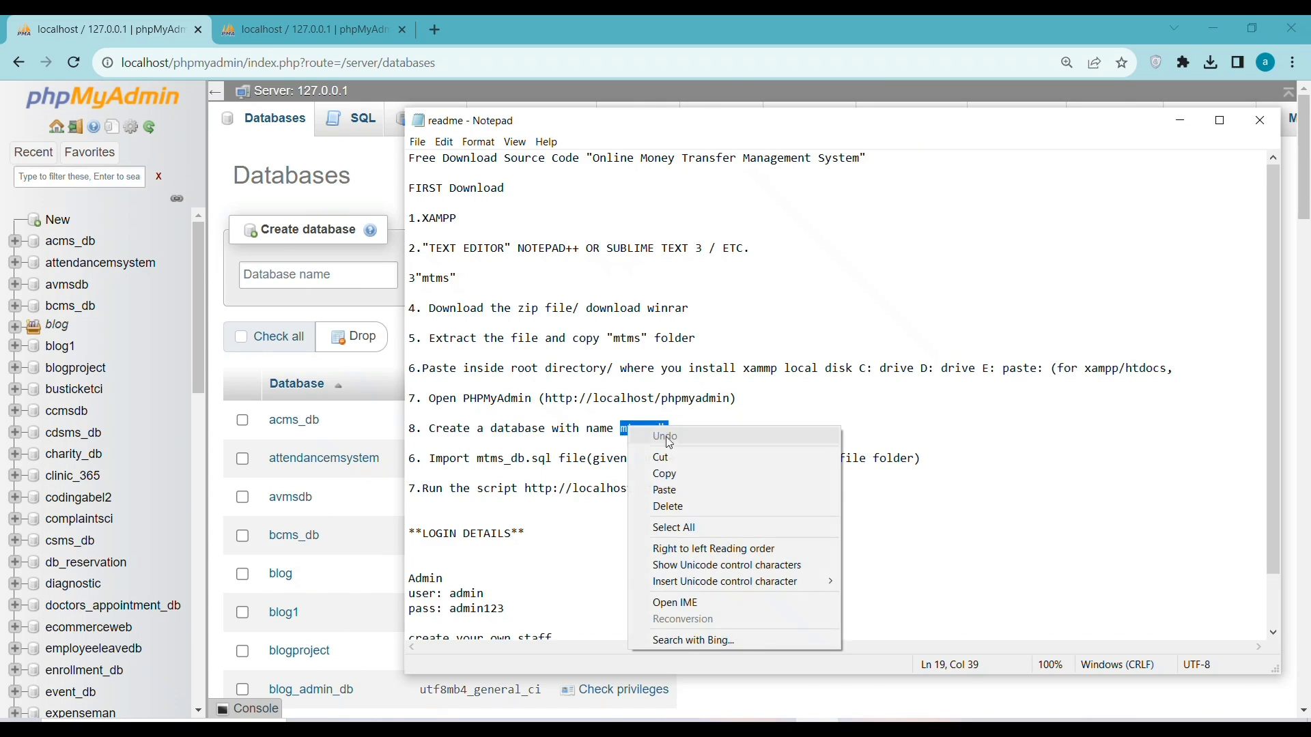
pyautogui.click(659, 476)
pyautogui.click(278, 276)
pyautogui.rightClick(278, 279)
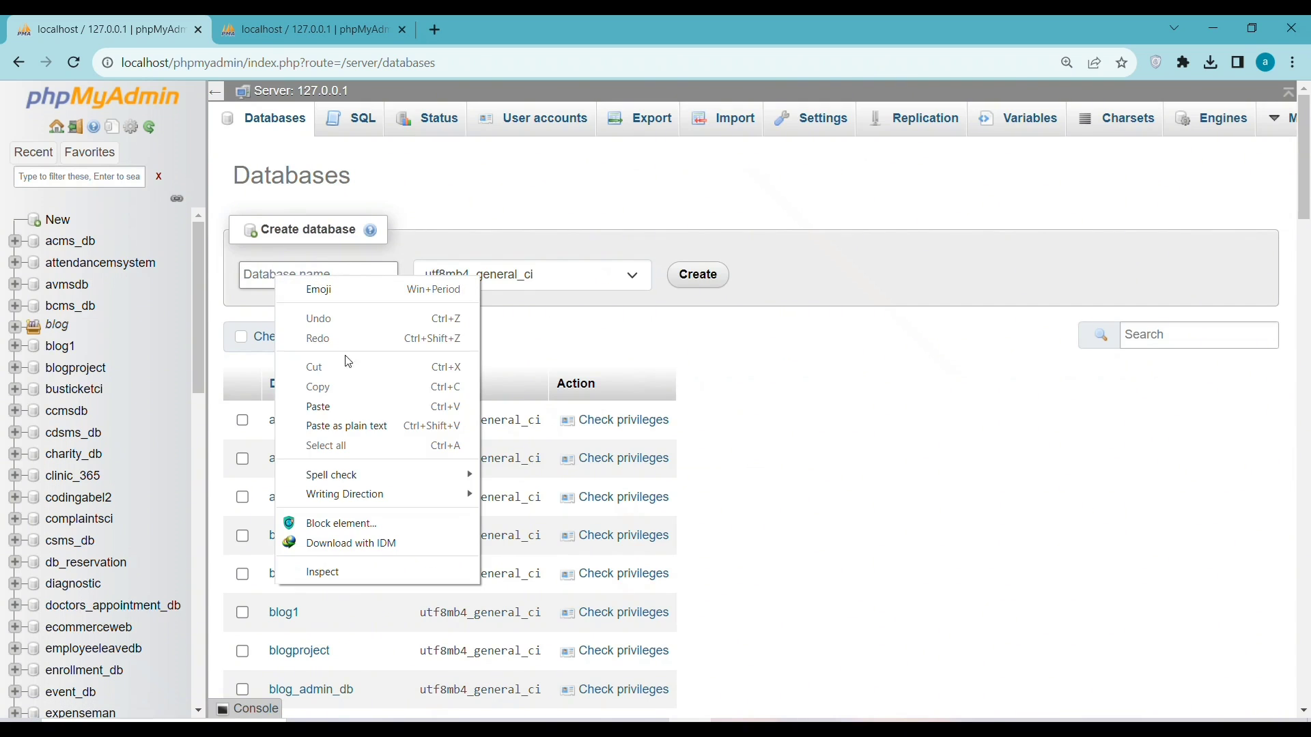
pyautogui.click(341, 406)
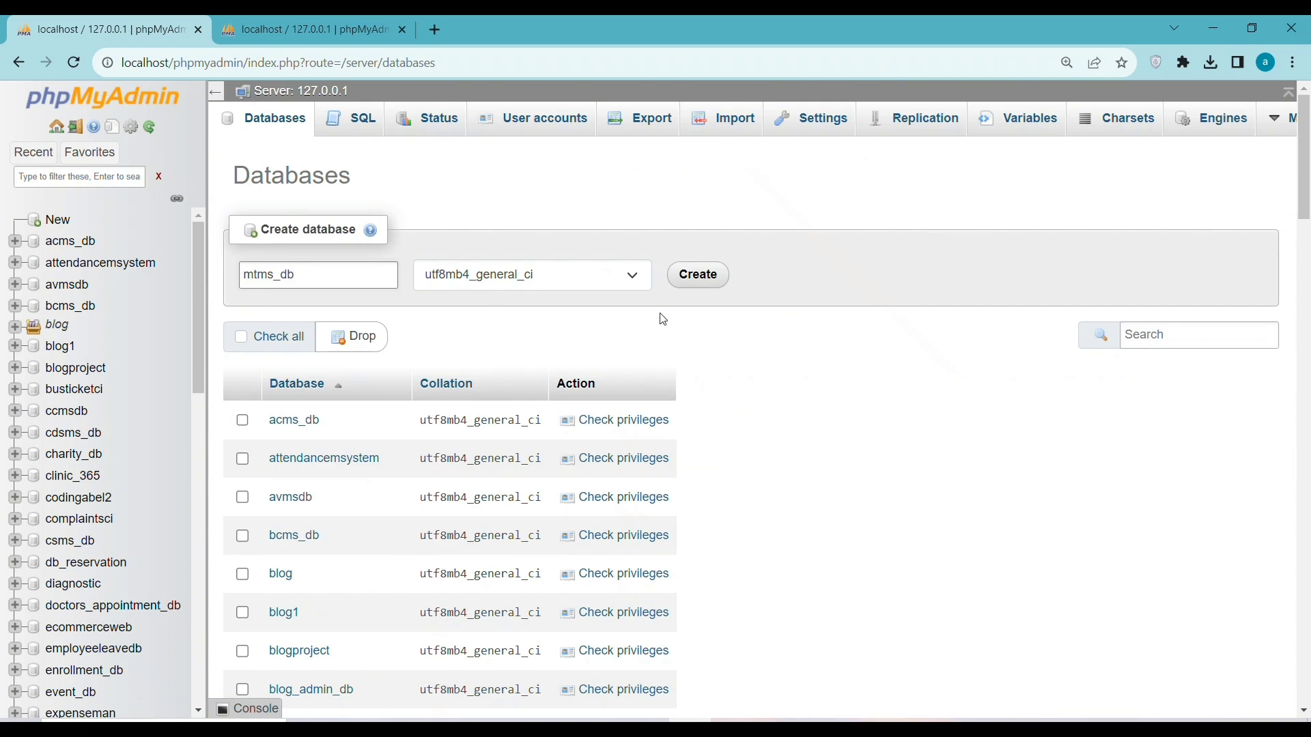
pyautogui.click(708, 276)
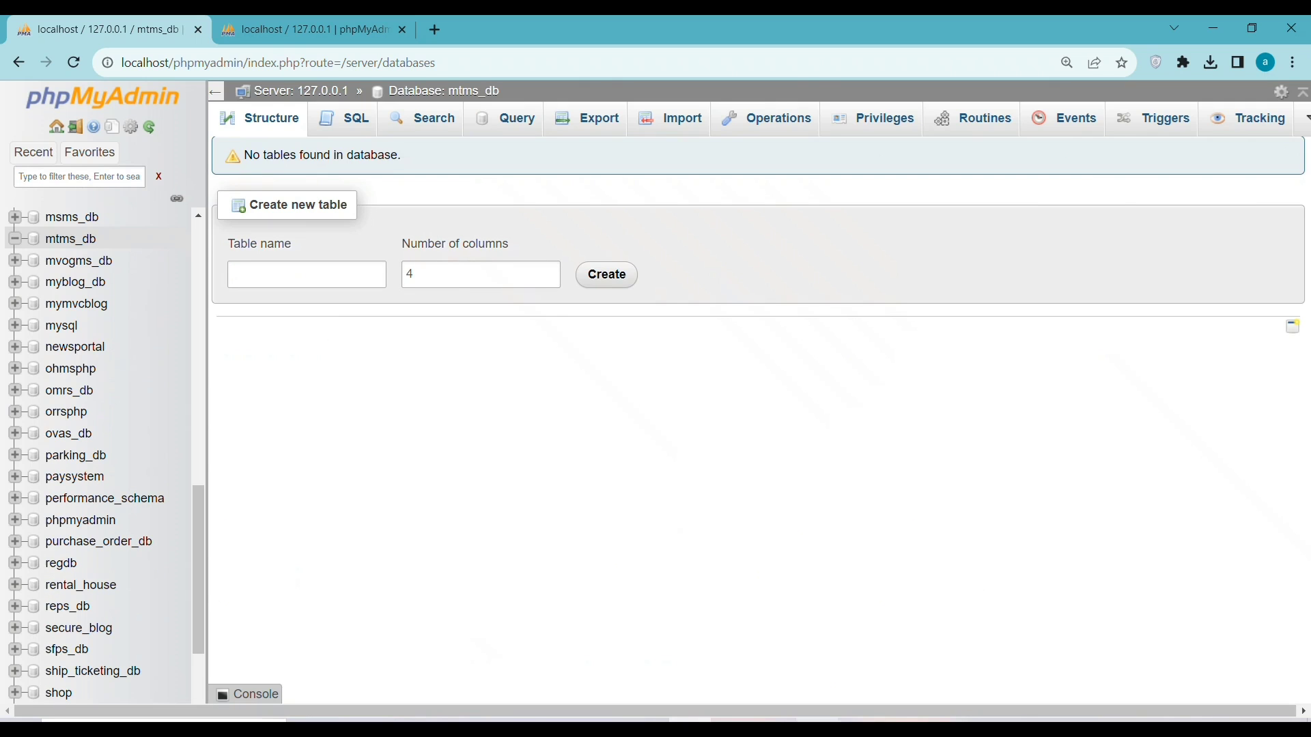
# Highlight the readme's import step, then return to phpMyAdmin
pyautogui.hotkey('alt', 'Tab')
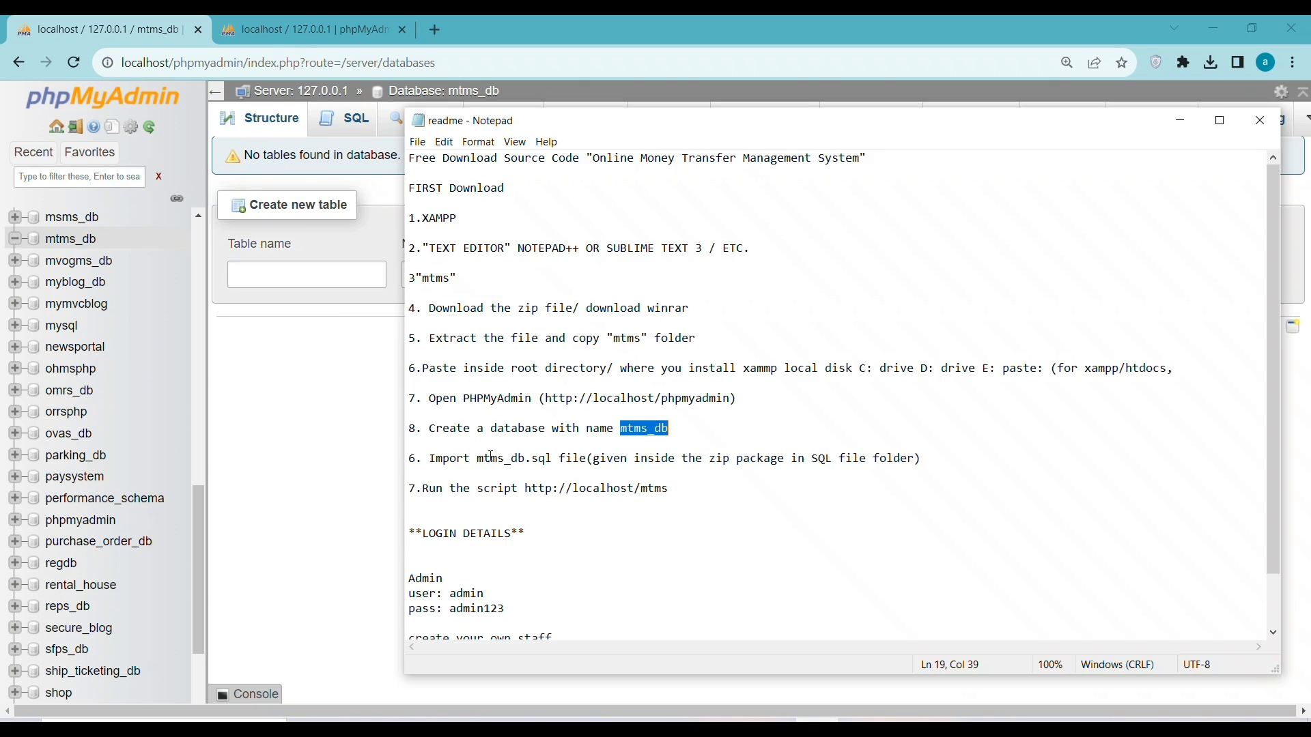
pyautogui.moveTo(429, 458); pyautogui.dragTo(531, 464)
pyautogui.click(249, 369)
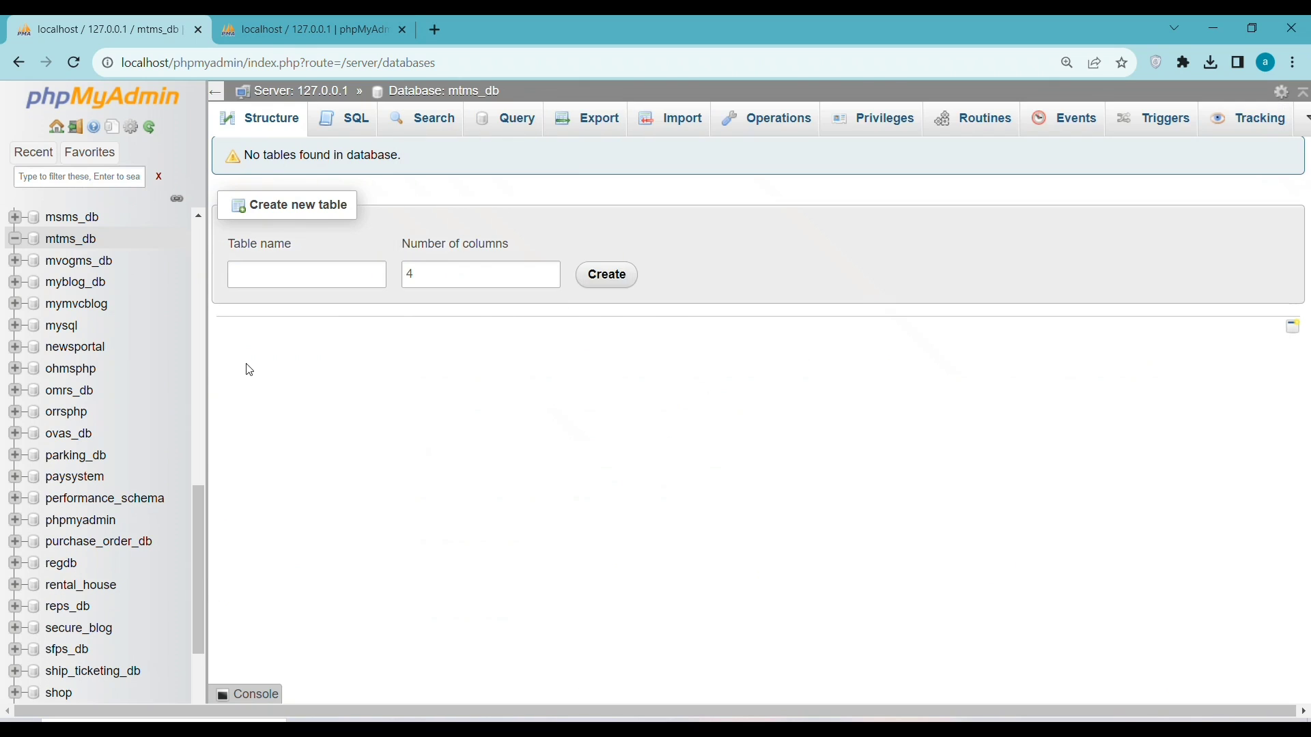
# On mtms_db's Import page, choose mtms\database\mtms_db.sql as the file to import
pyautogui.click(661, 119)
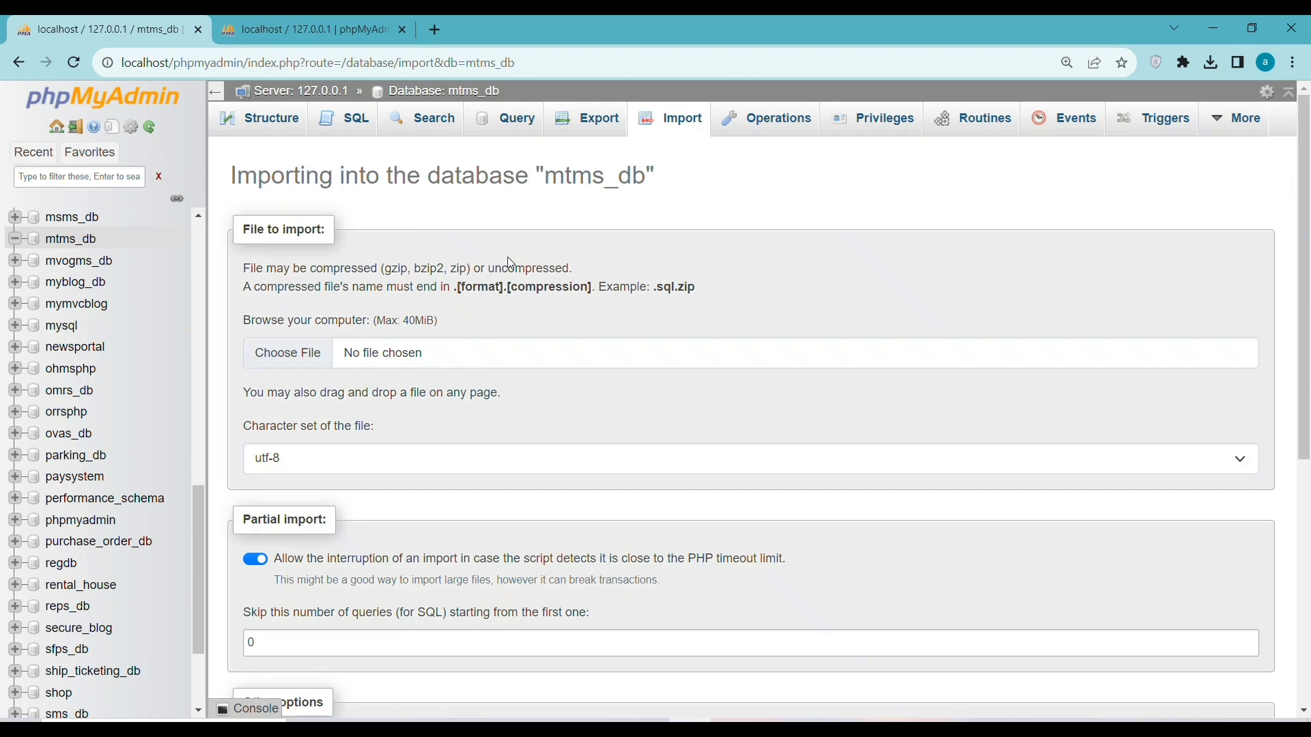
pyautogui.click(304, 361)
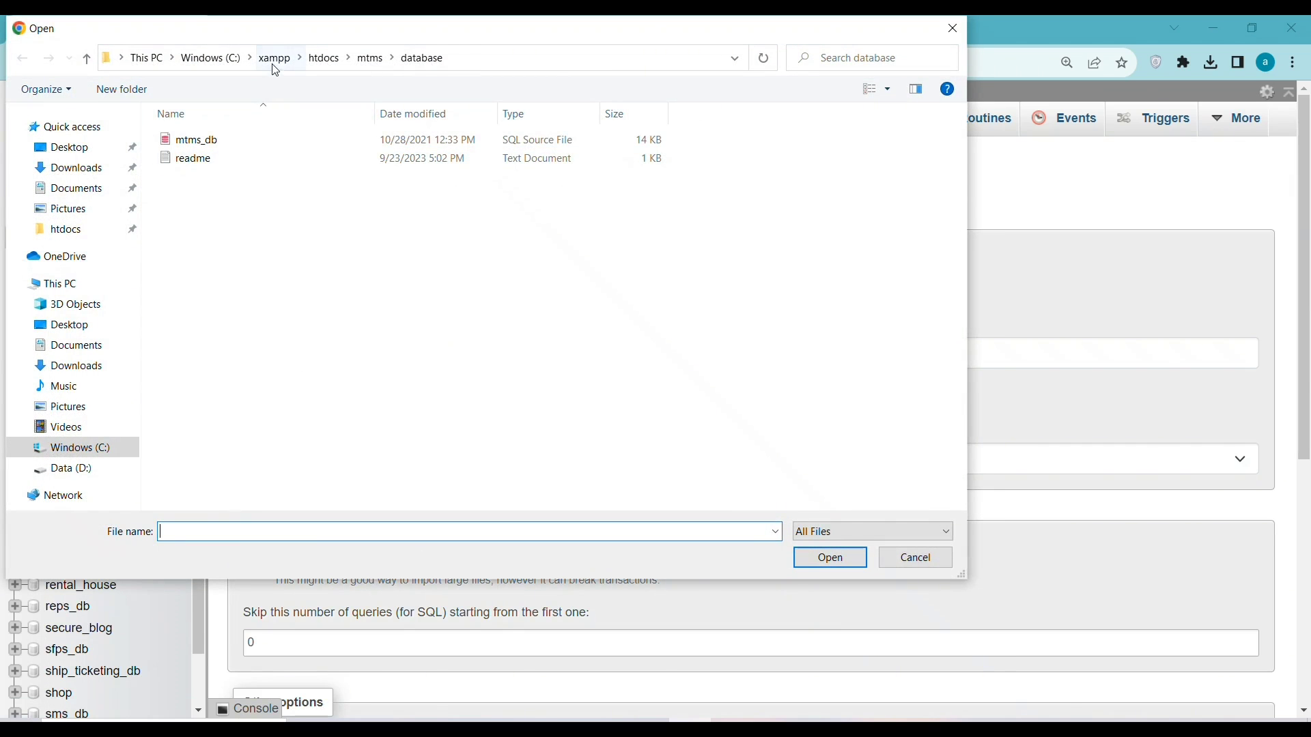
pyautogui.click(370, 58)
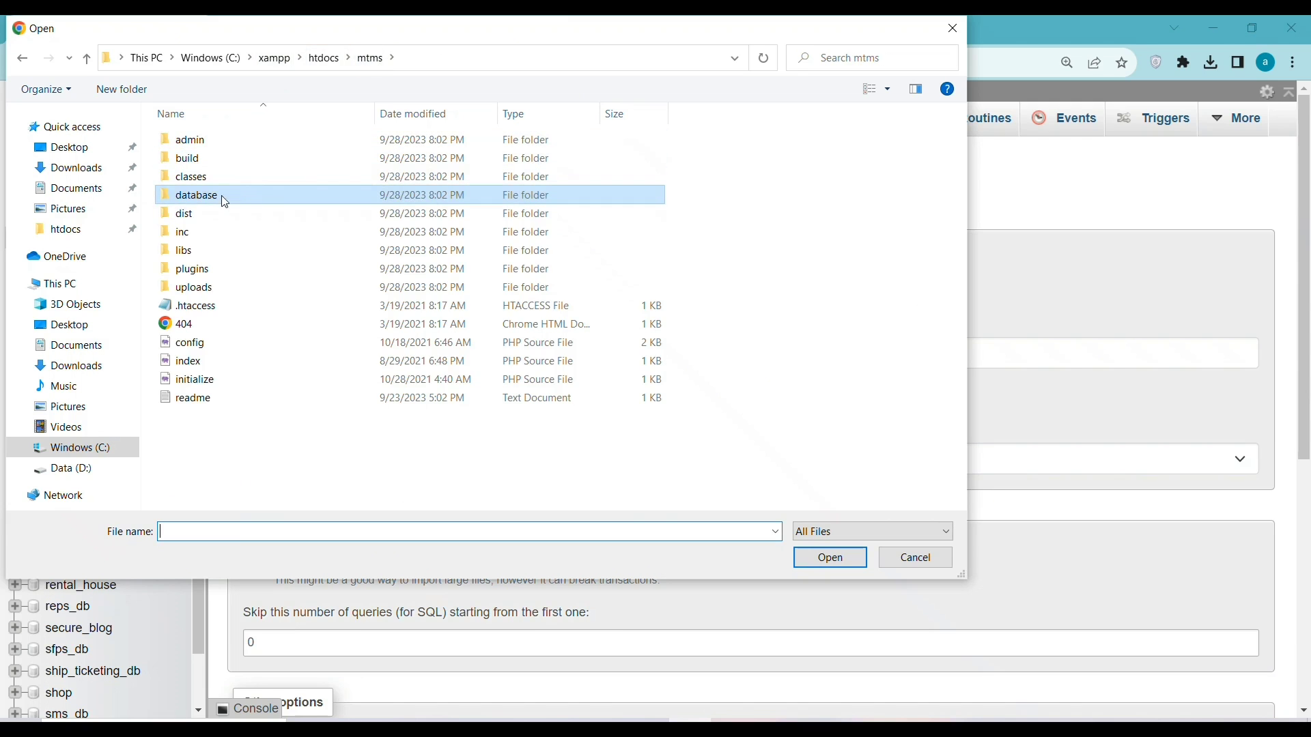
pyautogui.doubleClick(230, 194)
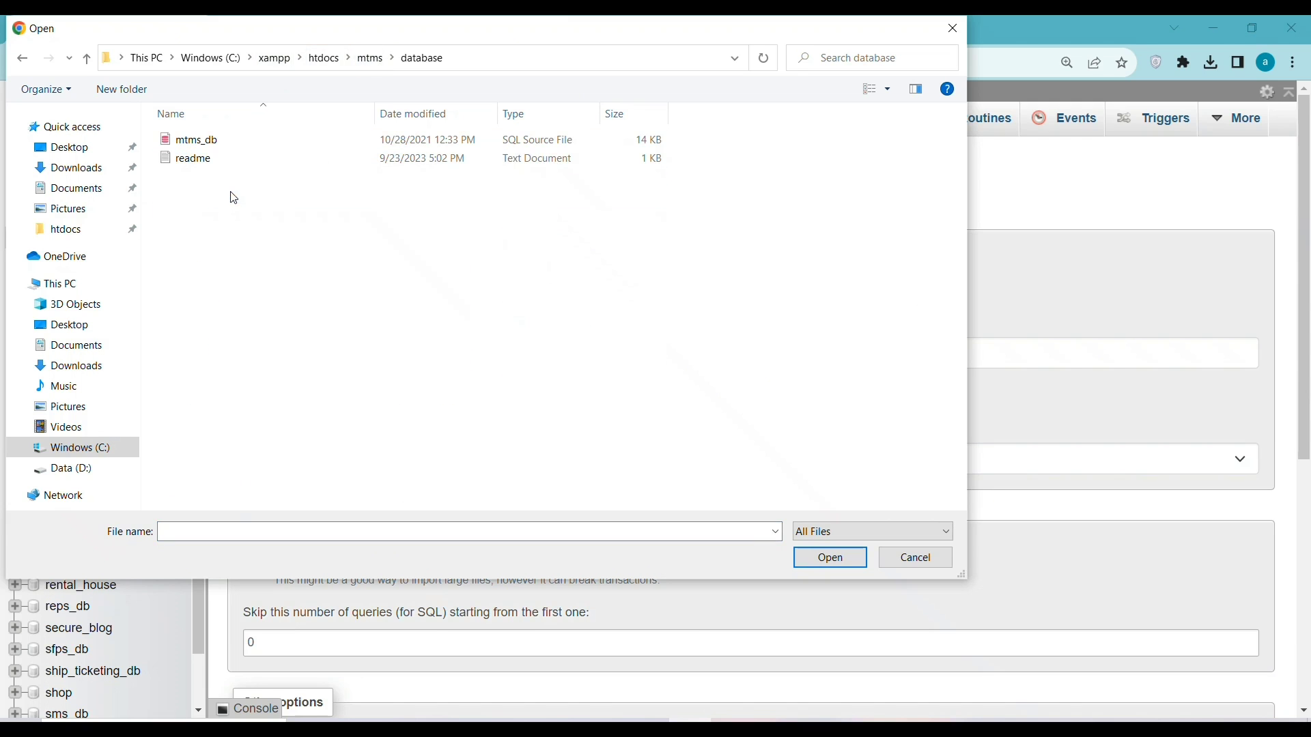
pyautogui.click(238, 146)
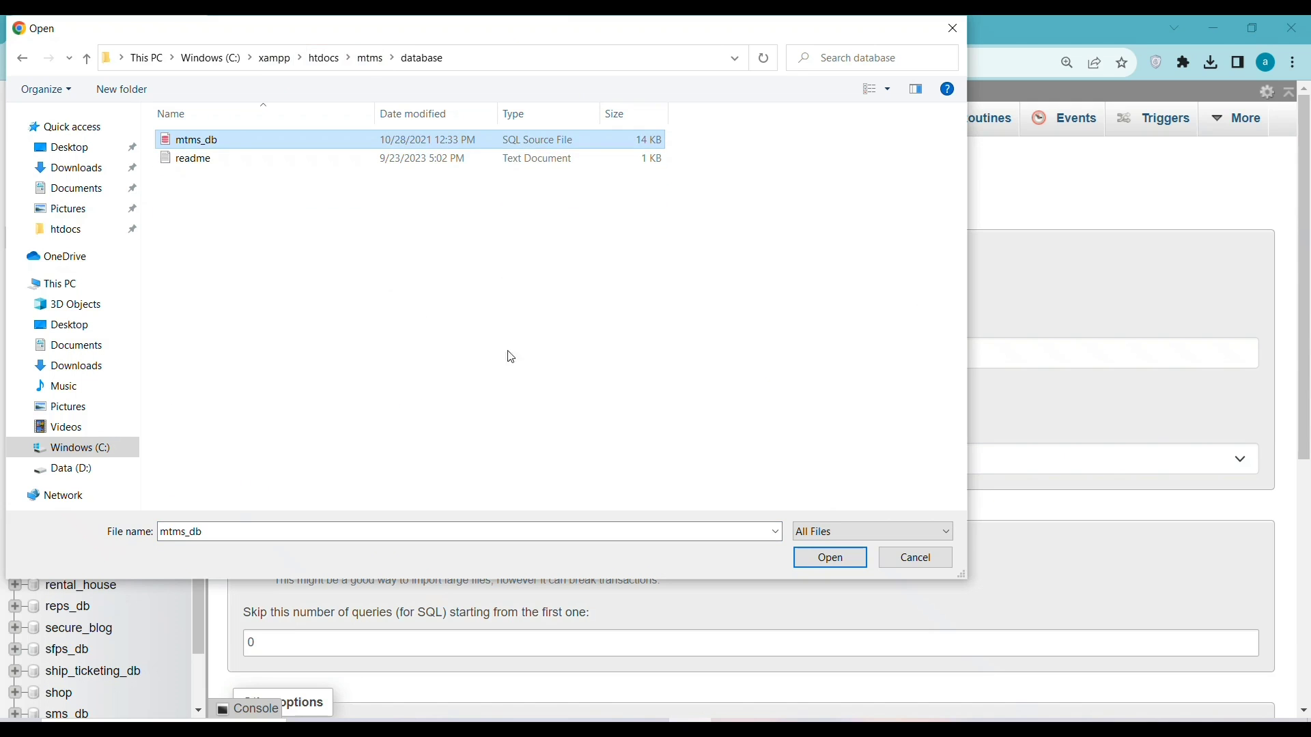
pyautogui.click(827, 555)
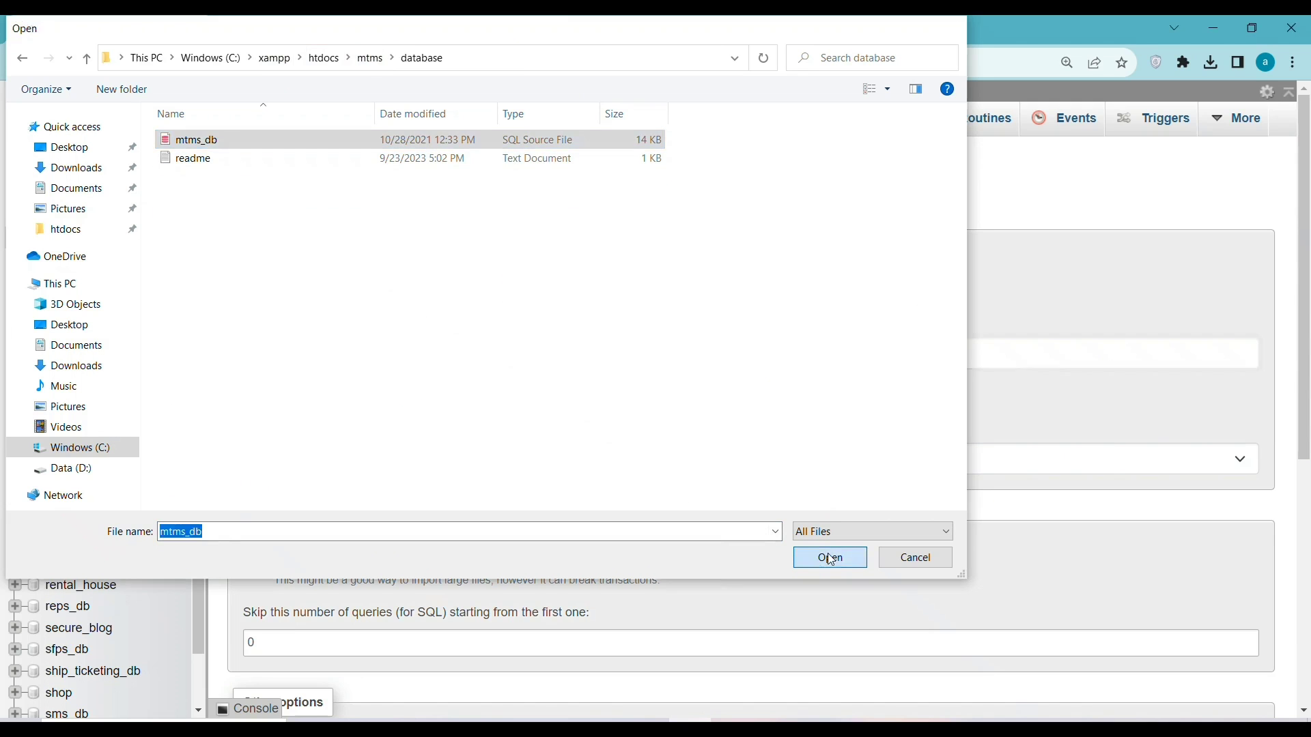
pyautogui.scroll(-3, 448, 379)
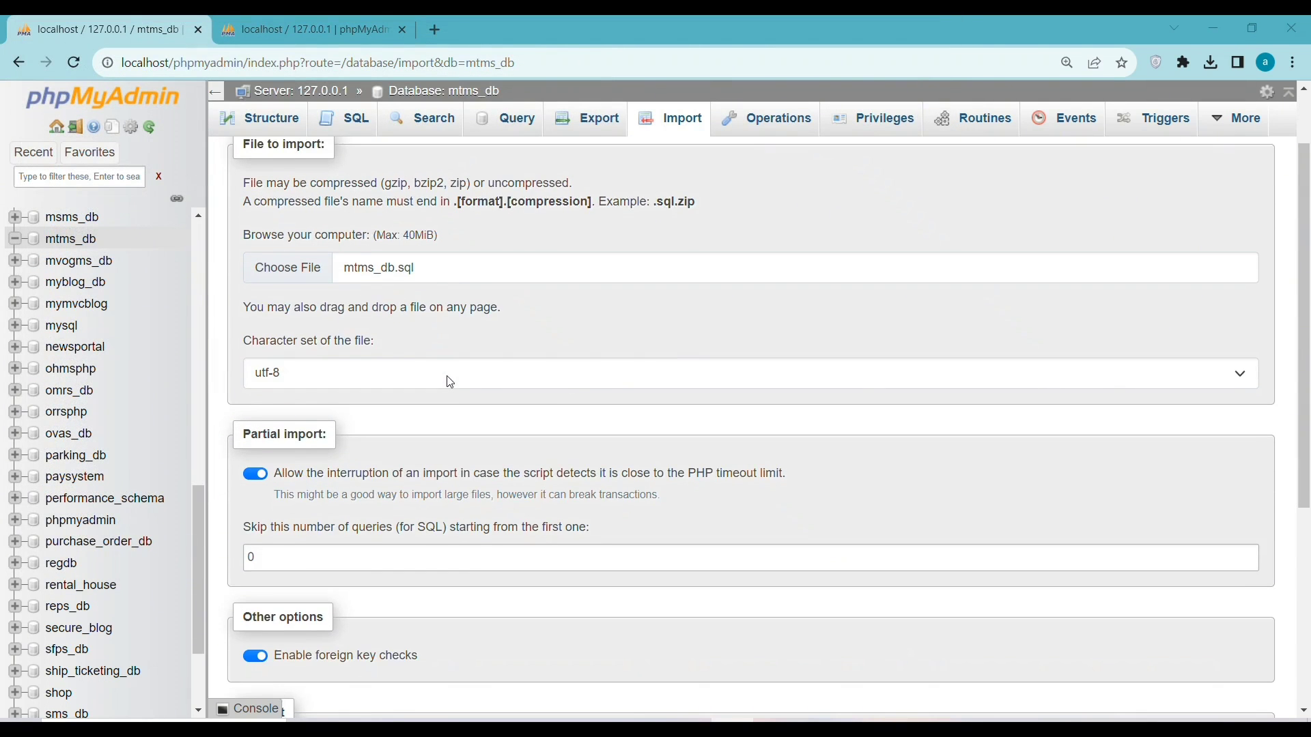
pyautogui.scroll(-1, 432, 404)
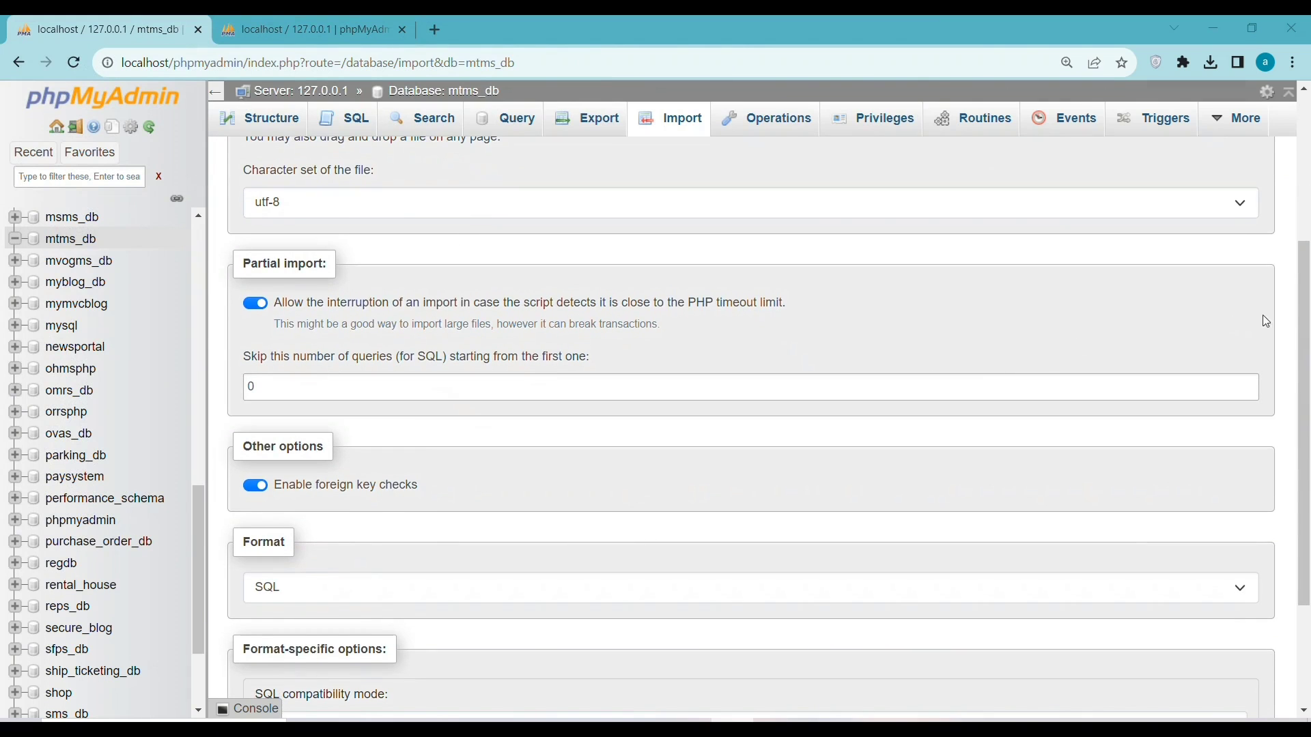
pyautogui.scroll(-2, 1301, 326)
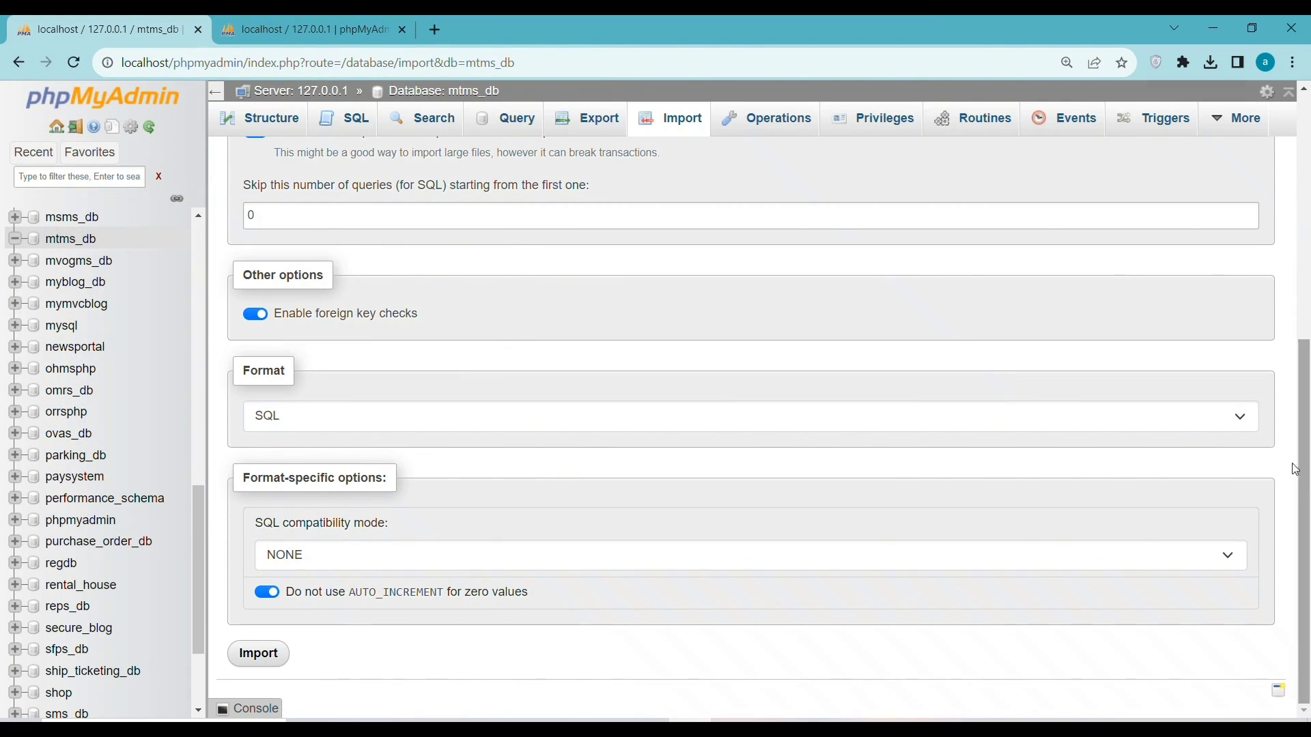
# Run the import of mtms_db.sql into mtms_db, tidy the browser tabs and return to the readme
pyautogui.click(260, 664)
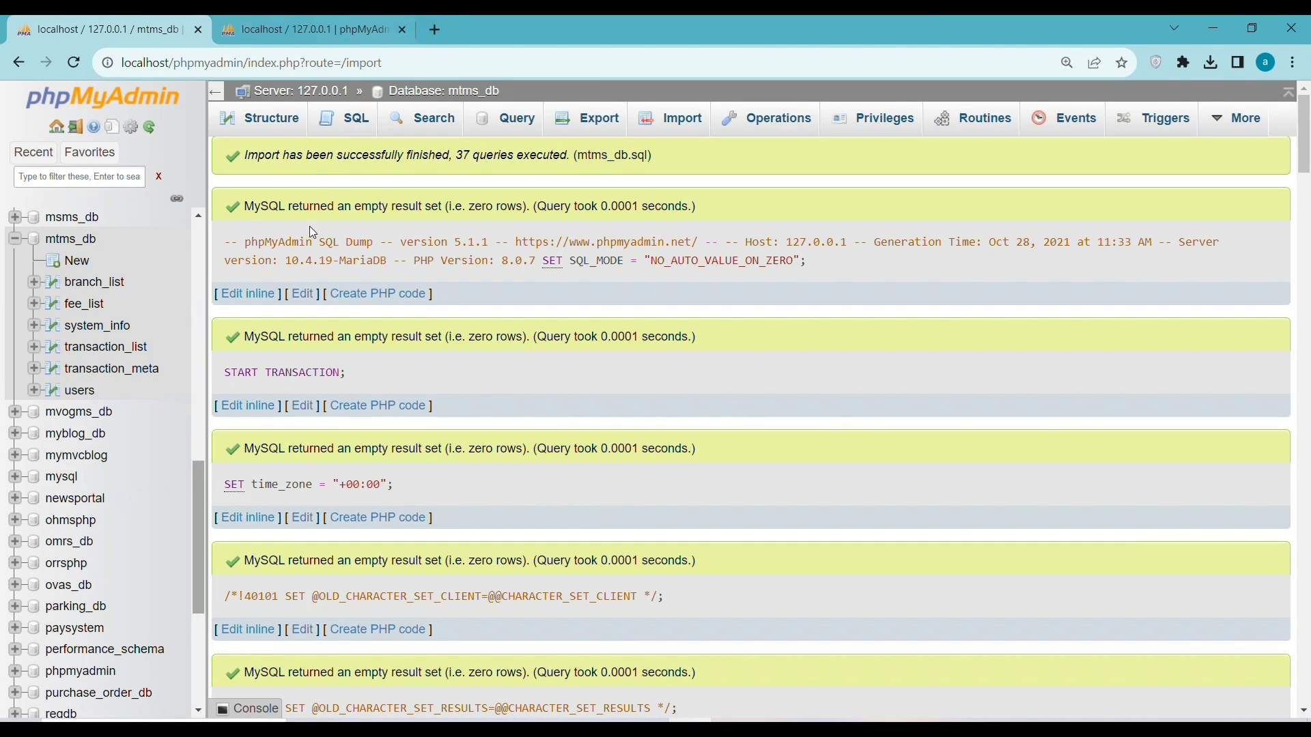
pyautogui.click(403, 32)
pyautogui.click(231, 30)
pyautogui.click(128, 22)
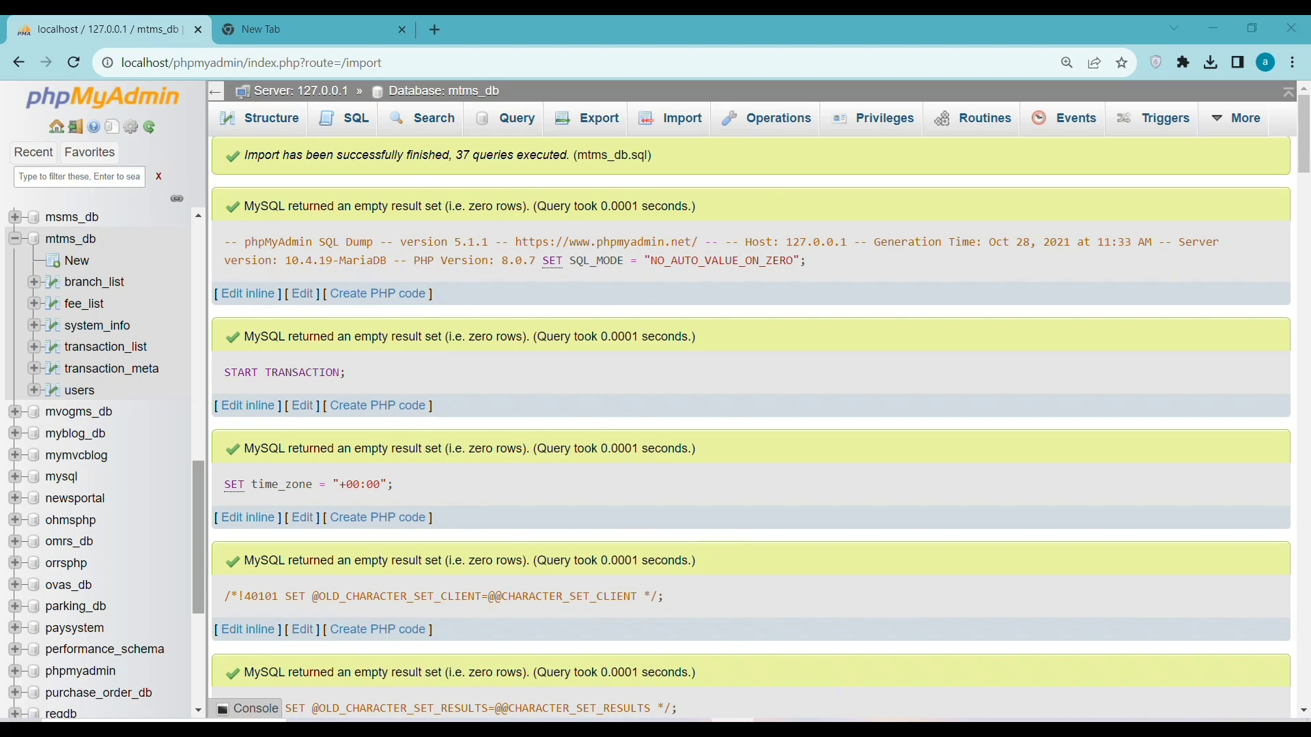
pyautogui.hotkey('alt', 'Tab')
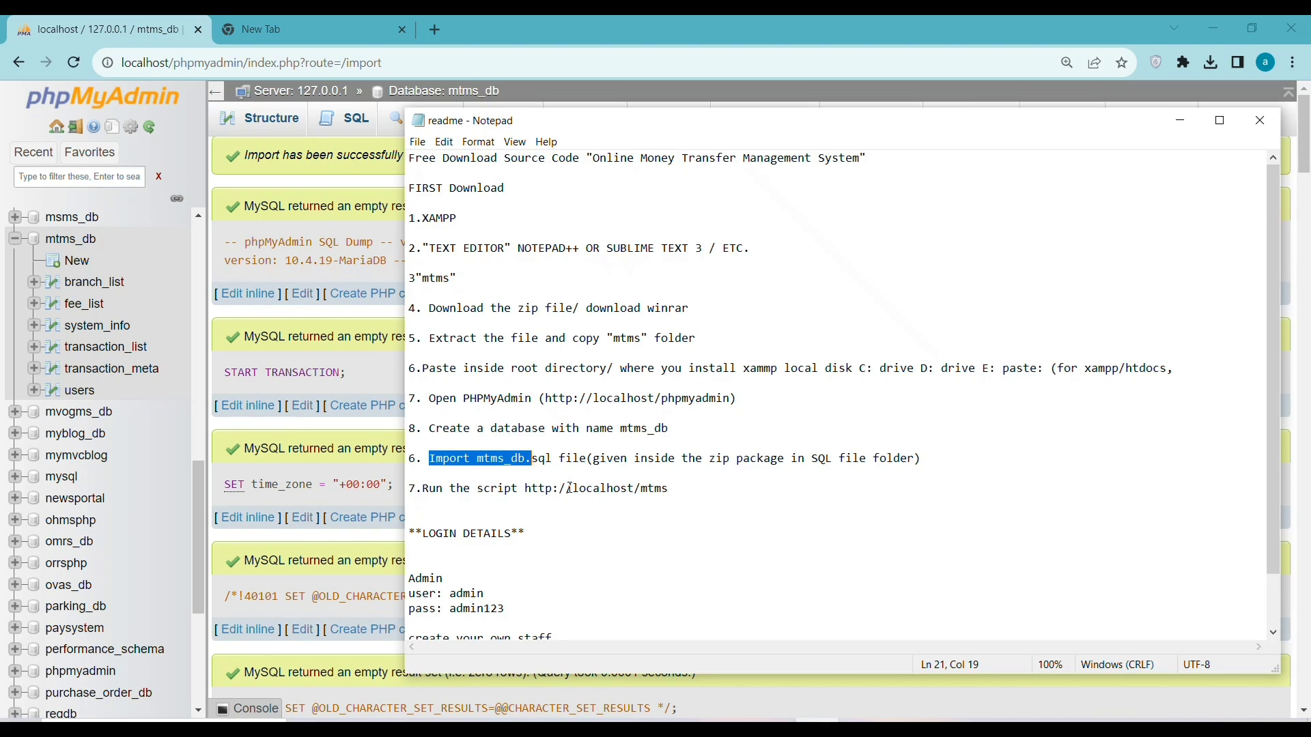
# Copy the localhost/mtms address from the readme and open it in a new Chrome tab
pyautogui.moveTo(574, 489); pyautogui.dragTo(677, 490)
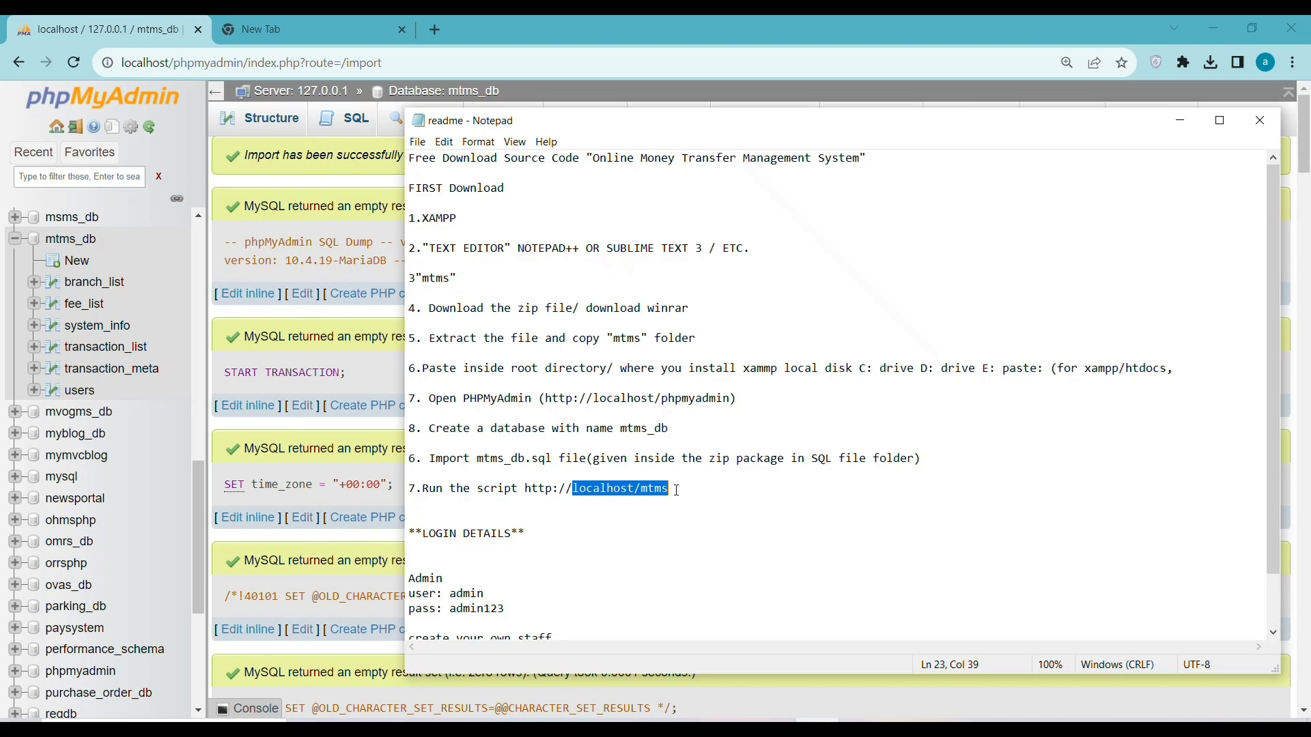
pyautogui.rightClick(621, 493)
pyautogui.click(649, 538)
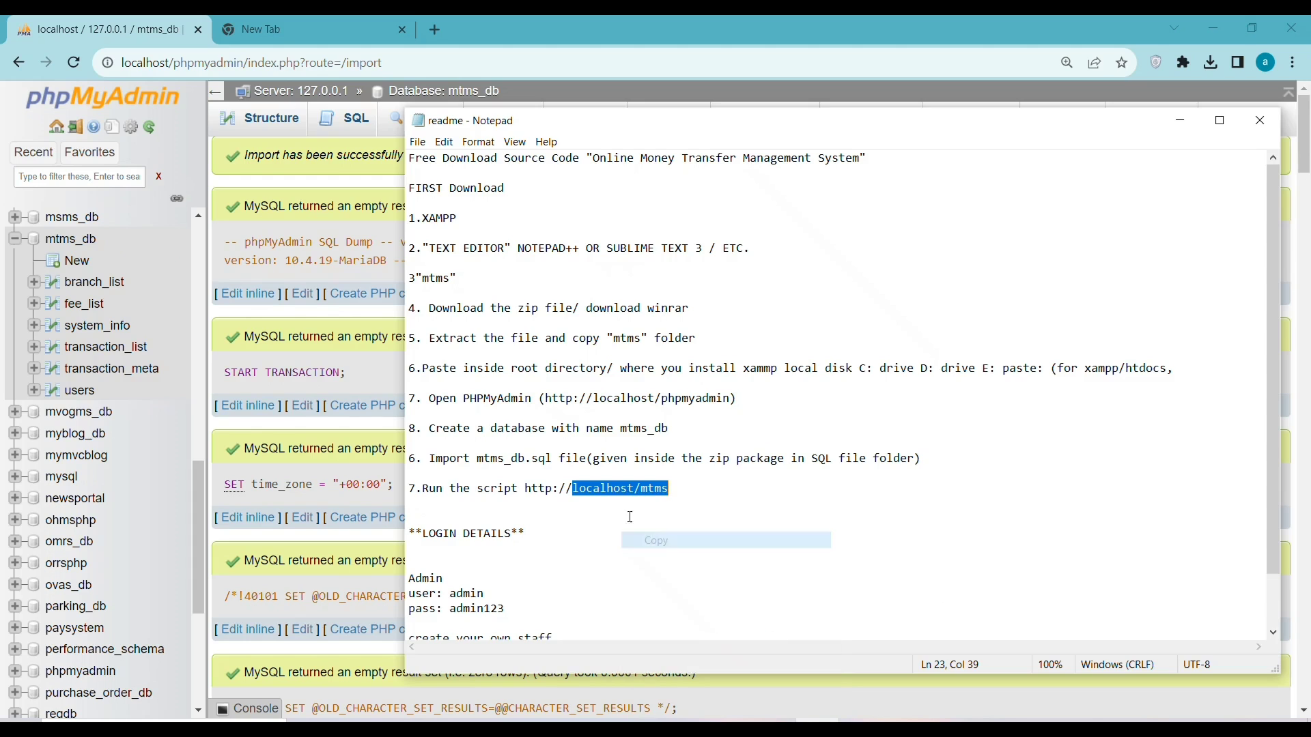
pyautogui.click(267, 21)
pyautogui.rightClick(169, 63)
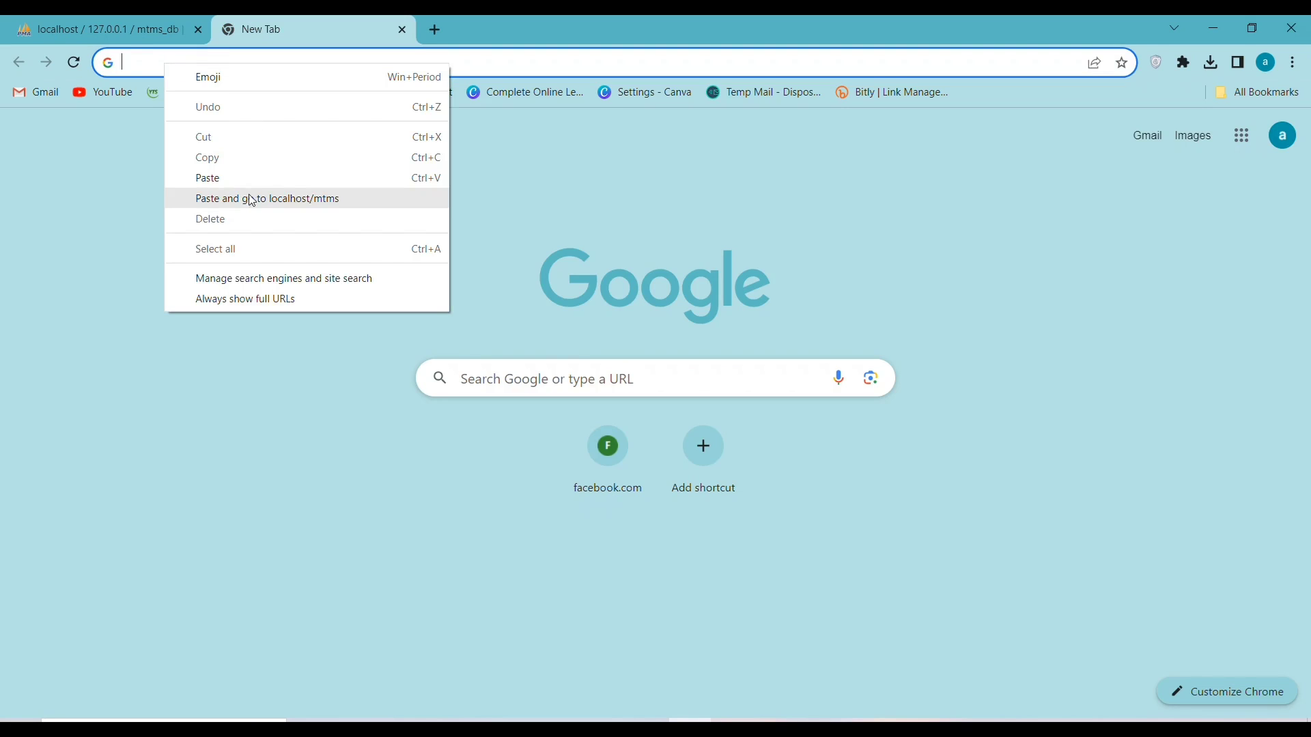
pyautogui.click(250, 198)
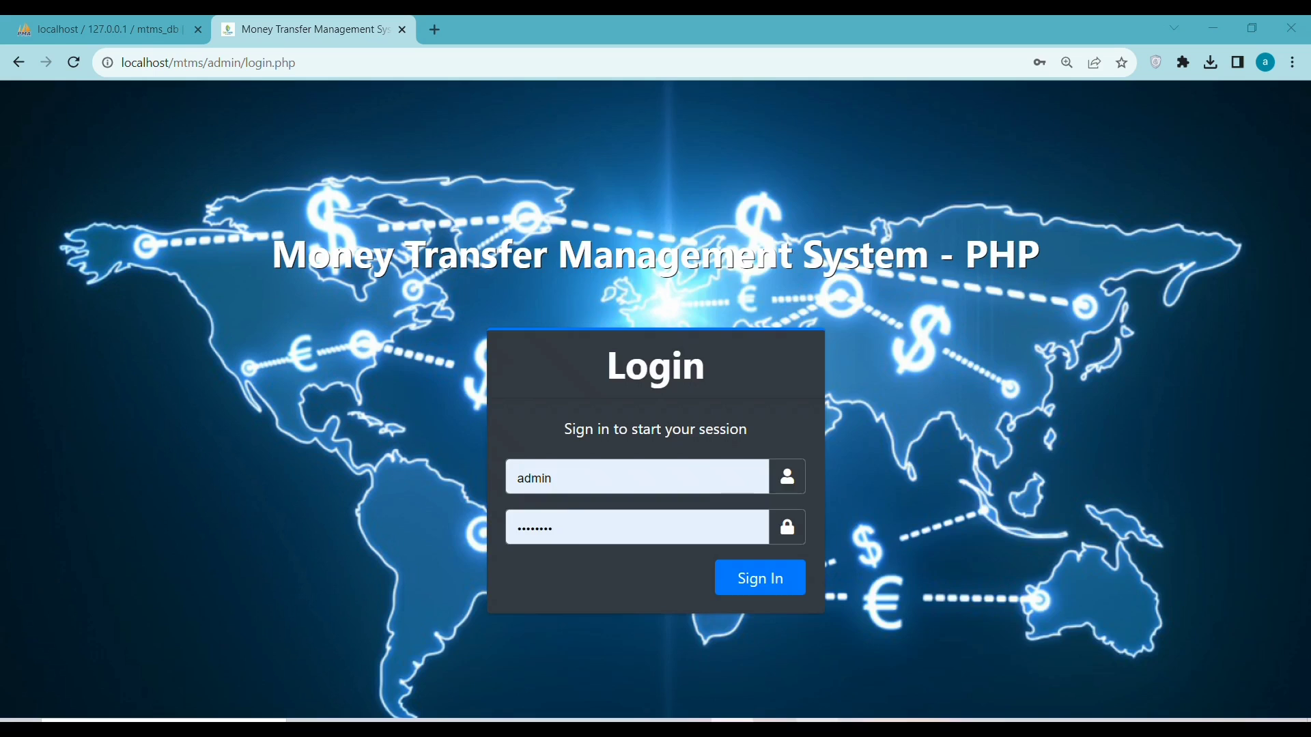
# Copy the admin password from the readme's login details section
pyautogui.click(819, 721)
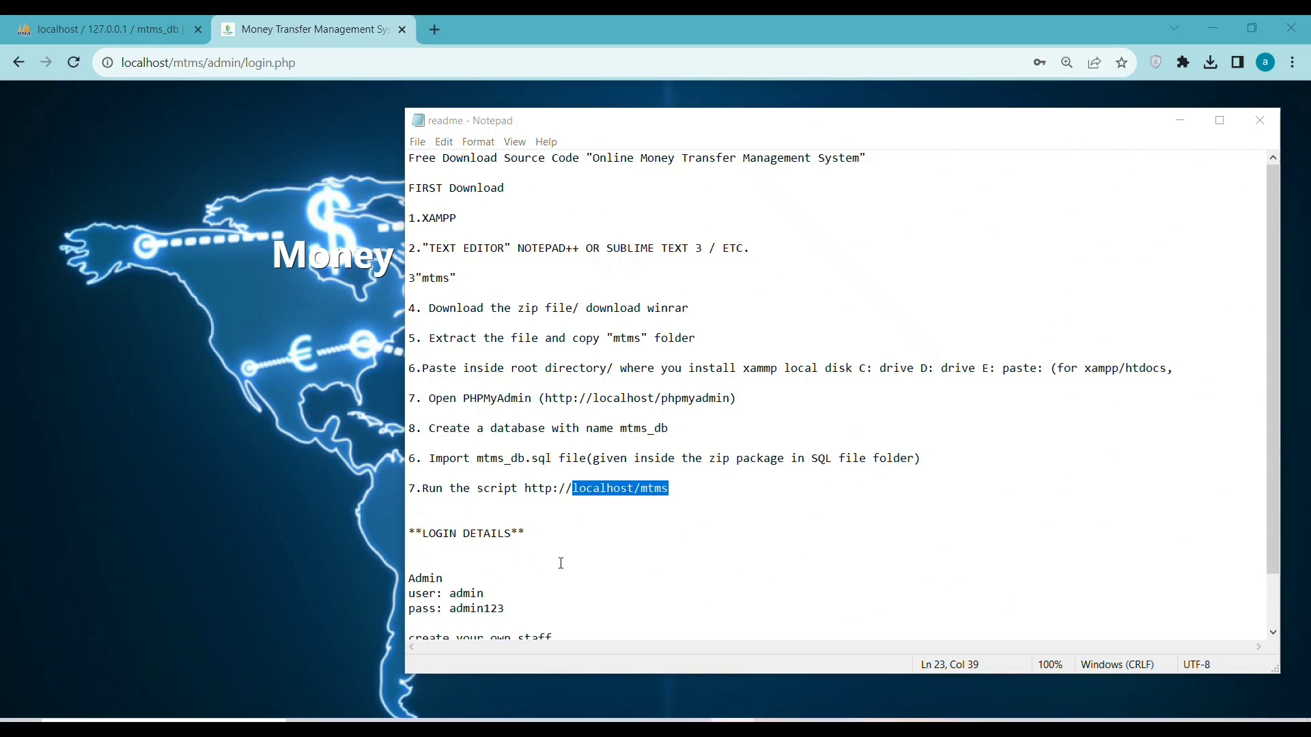
pyautogui.scroll(-2, 563, 566)
pyautogui.moveTo(426, 479); pyautogui.dragTo(512, 475)
pyautogui.doubleClick(464, 535)
pyautogui.click(474, 560)
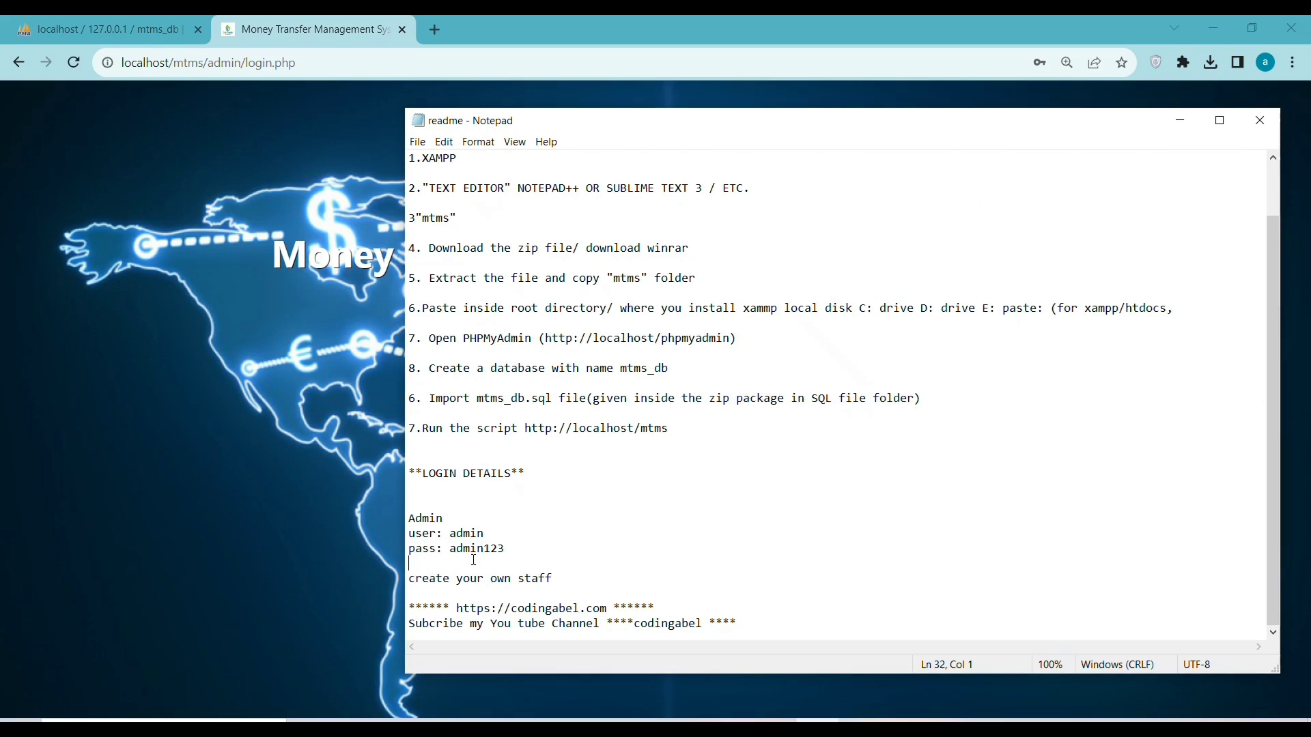
pyautogui.doubleClick(474, 551)
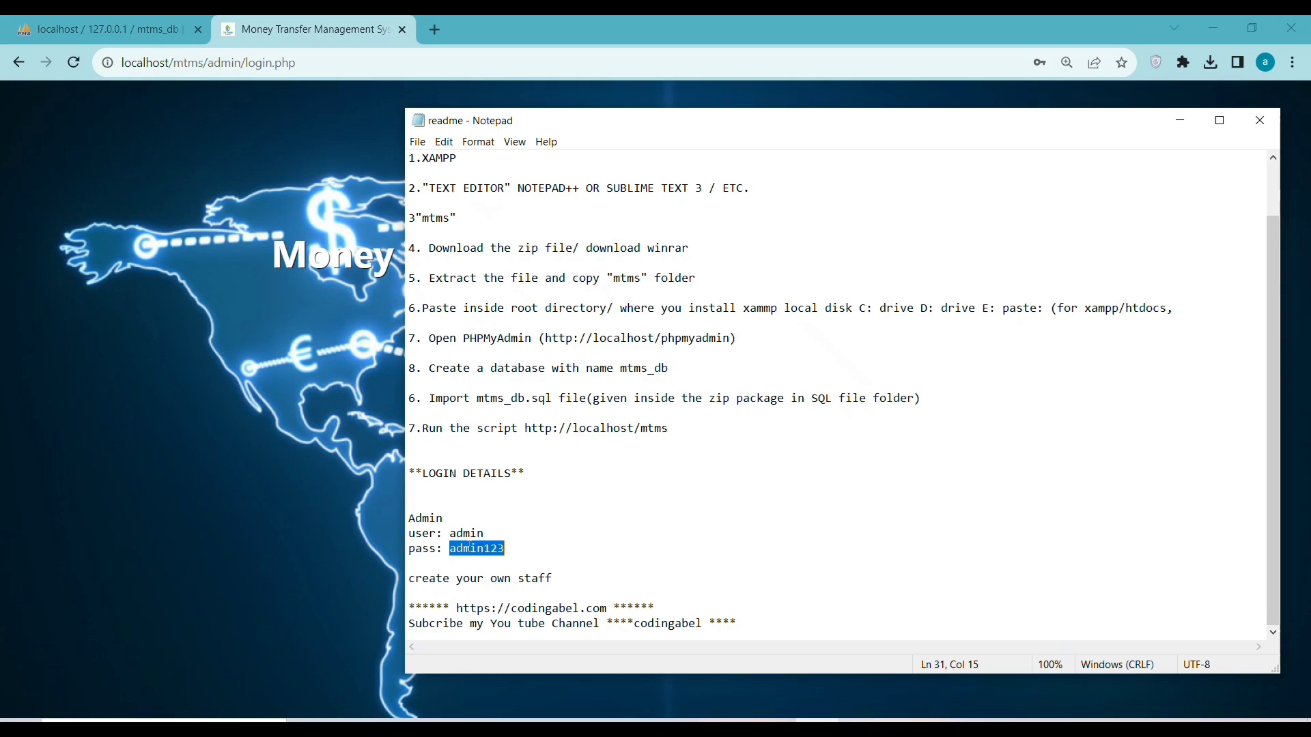
pyautogui.rightClick(470, 548)
pyautogui.click(492, 370)
# Paste the admin password into the MTMS login form and sign in
pyautogui.click(325, 405)
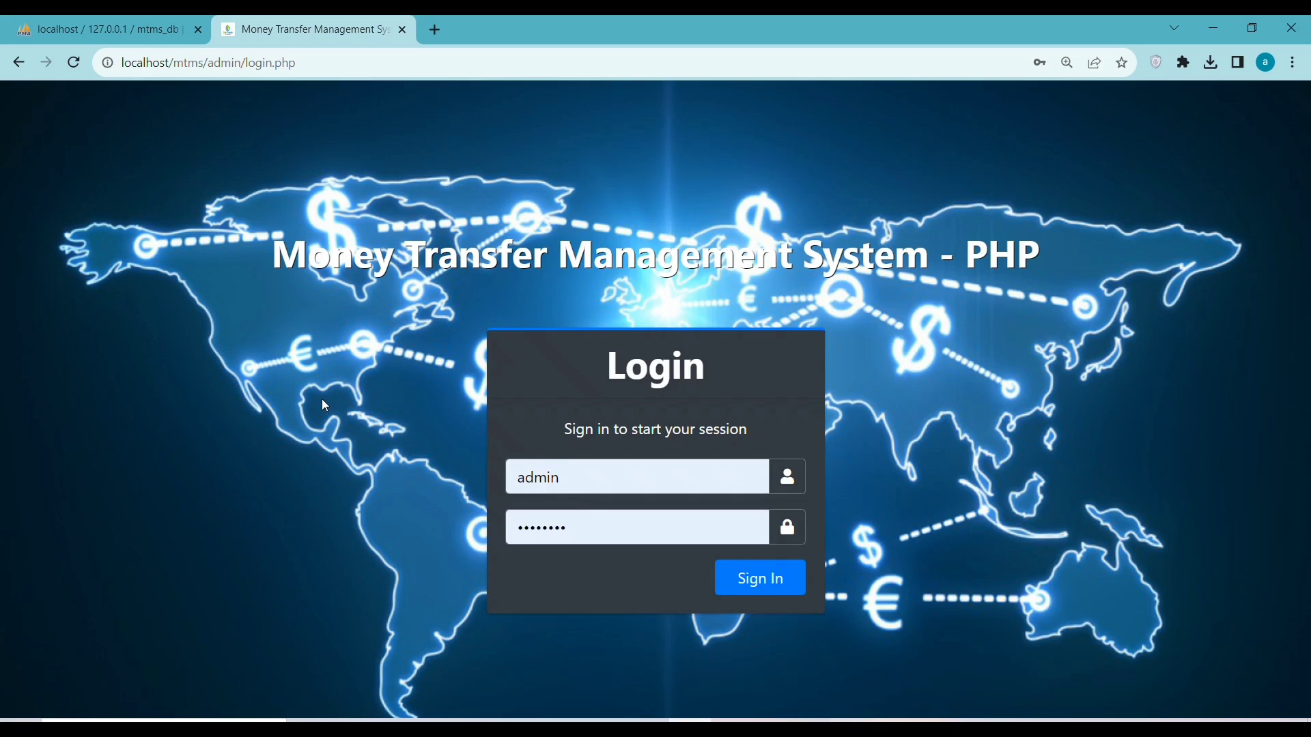
pyautogui.click(524, 531)
pyautogui.doubleClick(524, 531)
pyautogui.rightClick(525, 534)
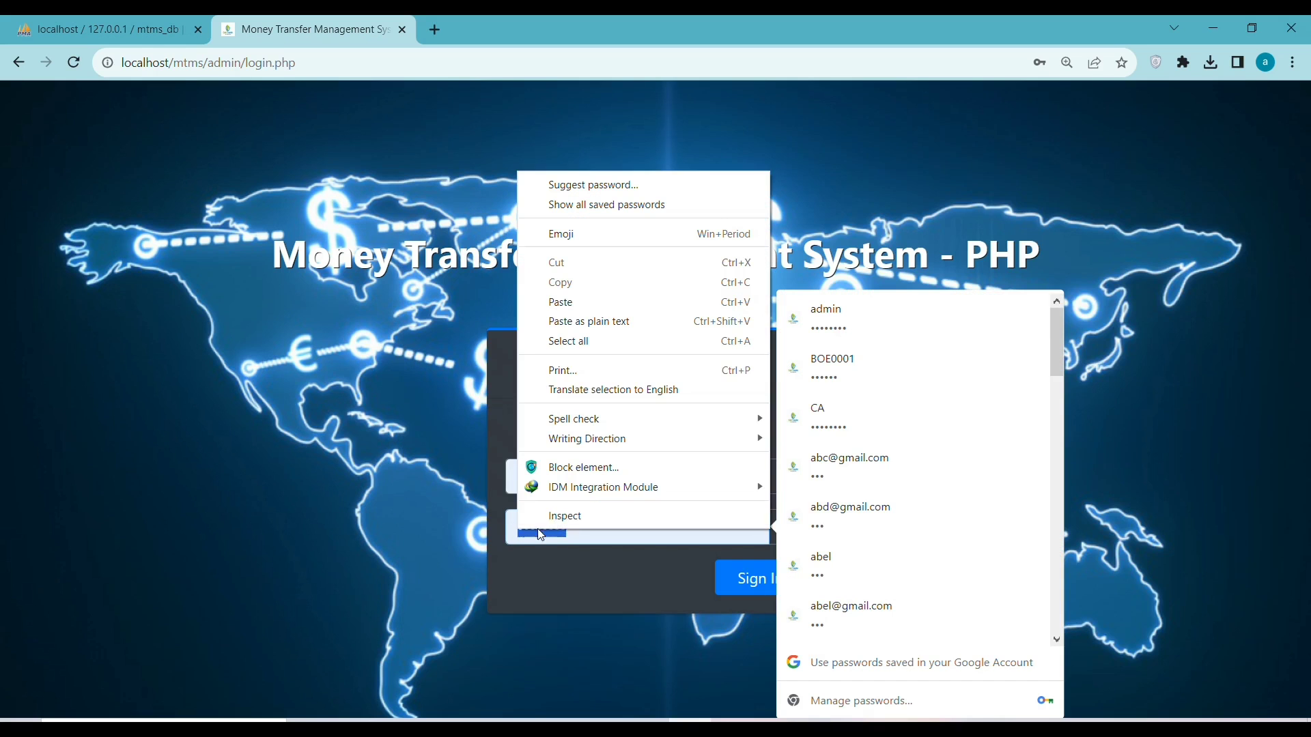
pyautogui.click(567, 302)
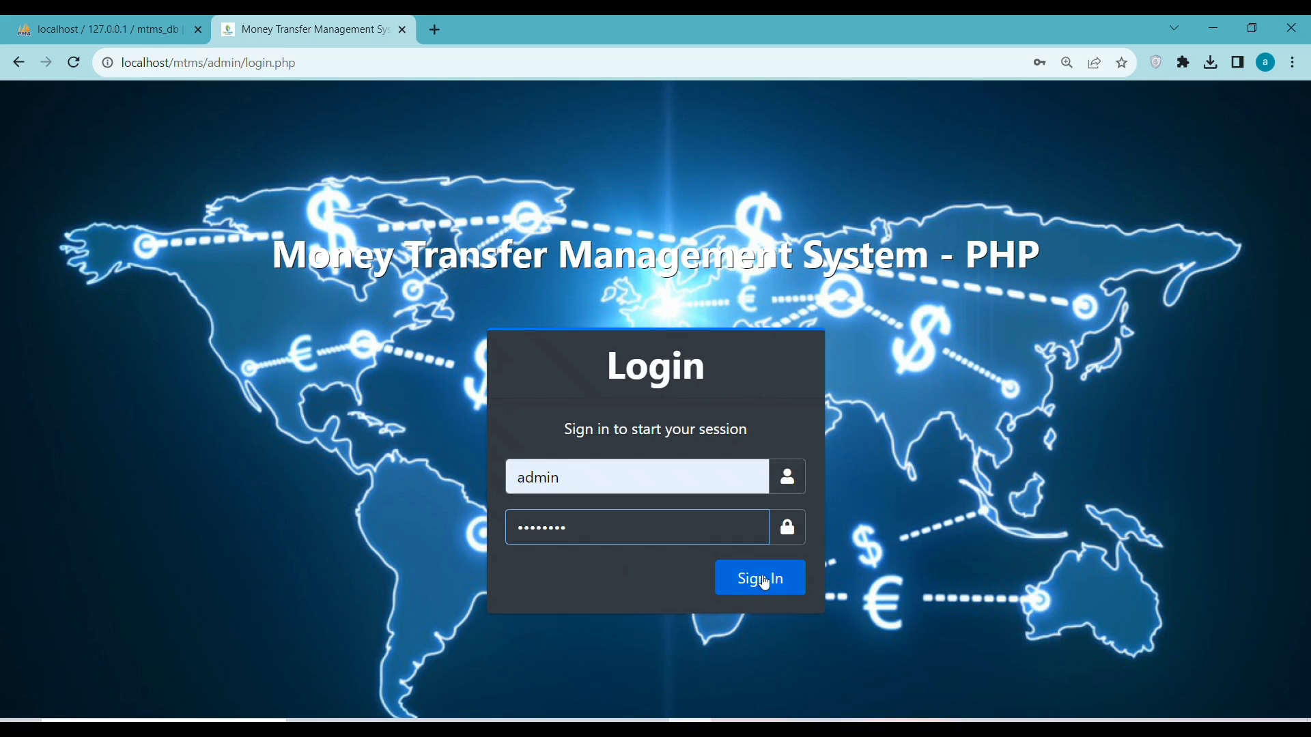
pyautogui.click(765, 582)
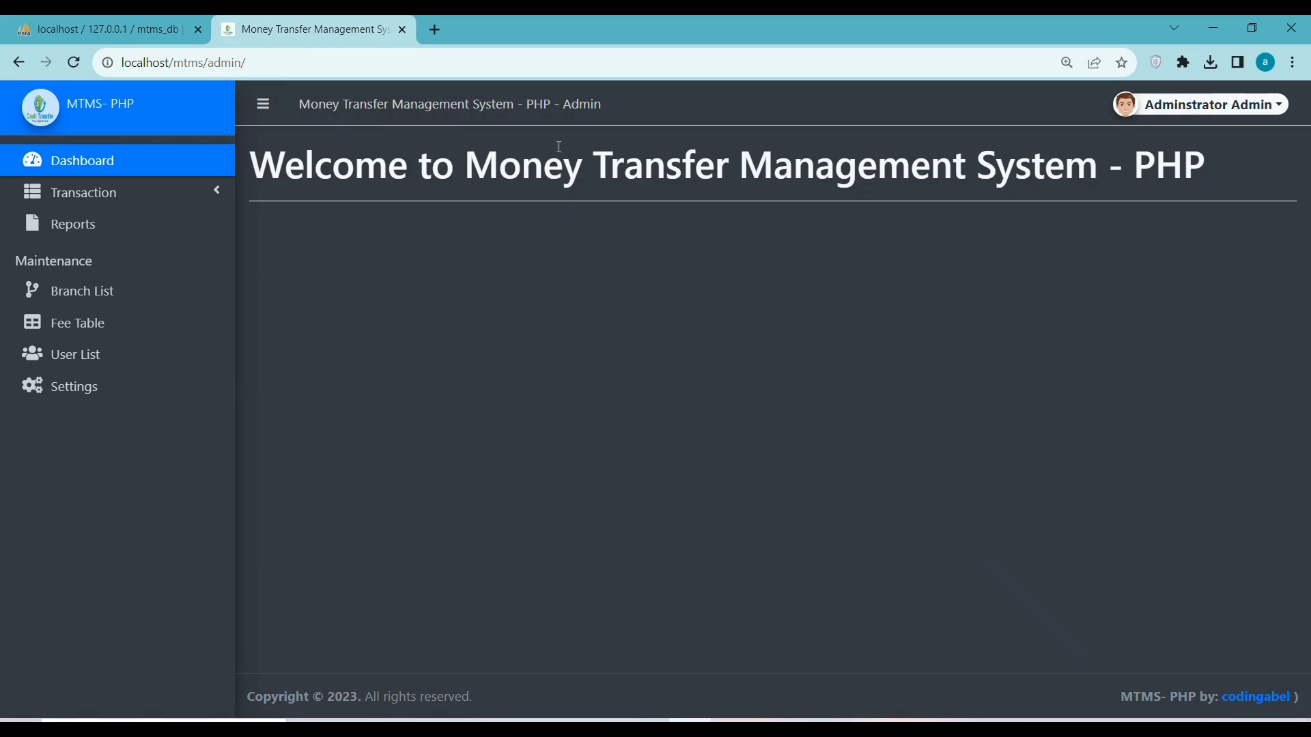
# Review the readme's note on creating staff, then expand Transaction in the admin sidebar
pyautogui.click(833, 720)
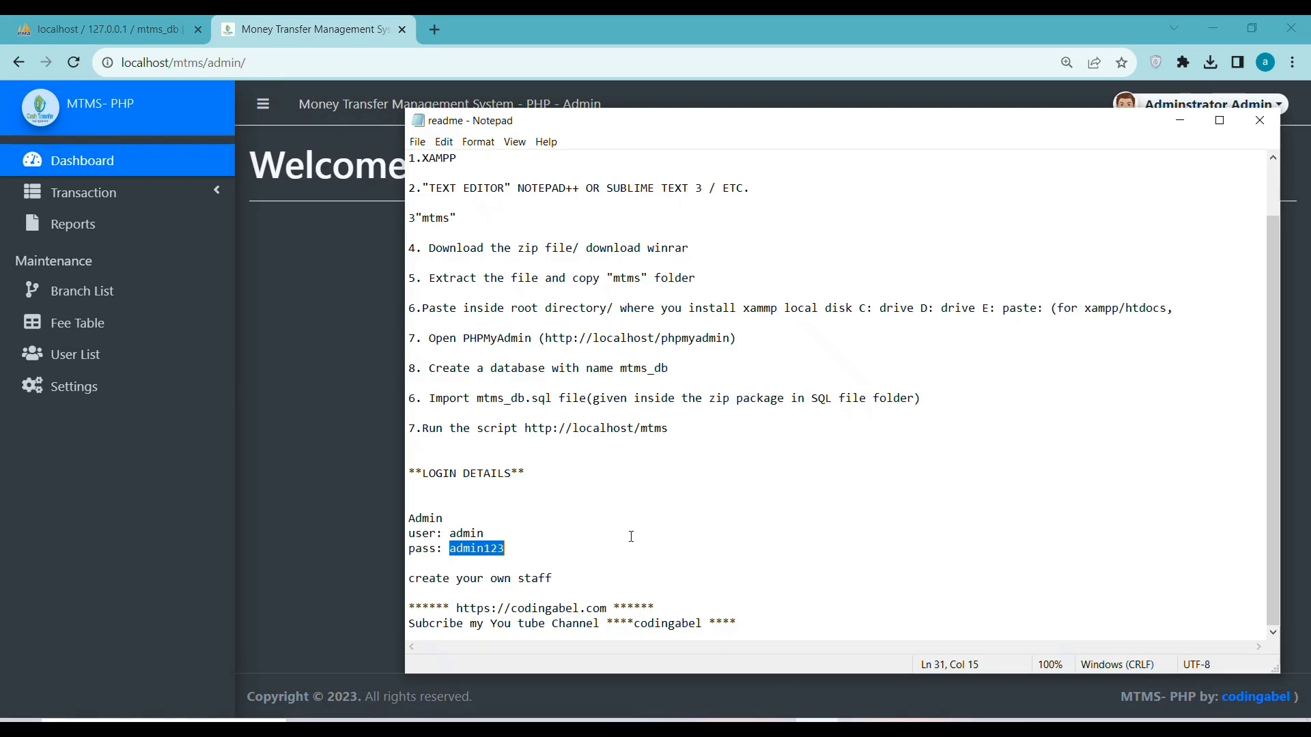
pyautogui.click(443, 569)
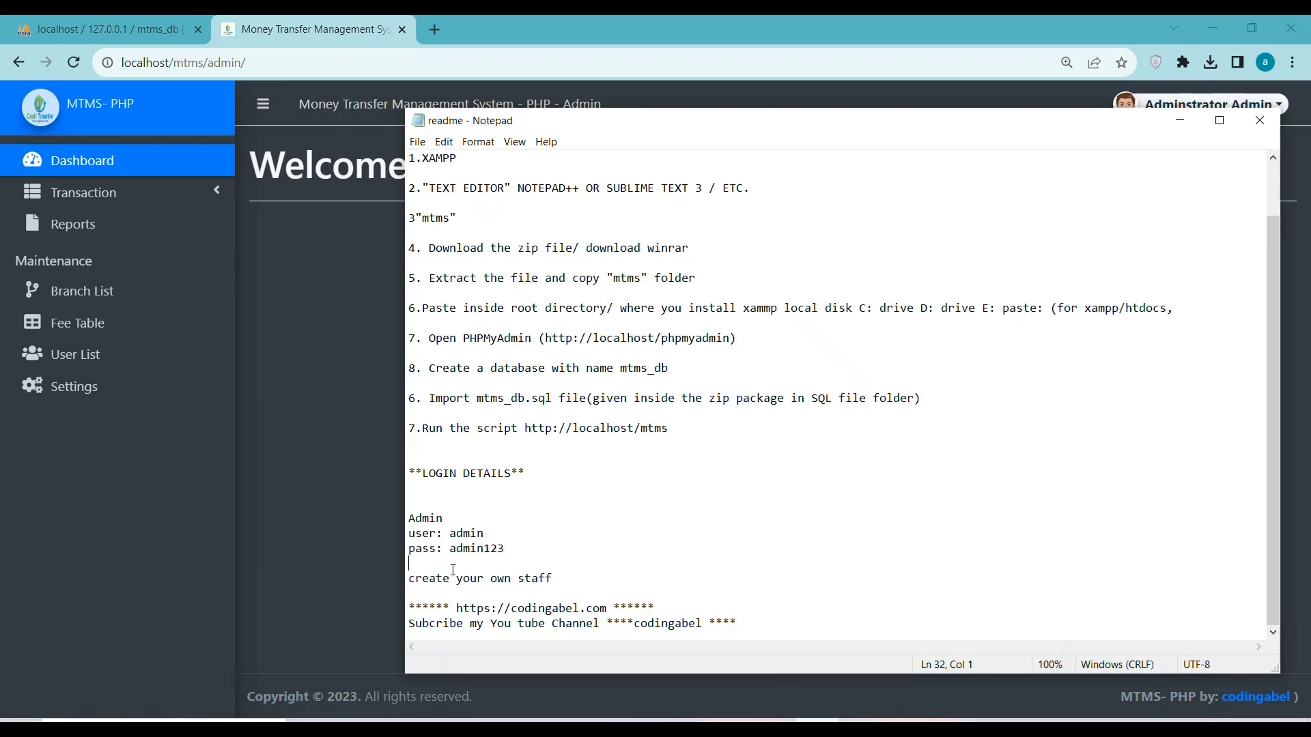
pyautogui.moveTo(534, 567); pyautogui.dragTo(553, 579)
pyautogui.click(488, 533)
pyautogui.click(257, 273)
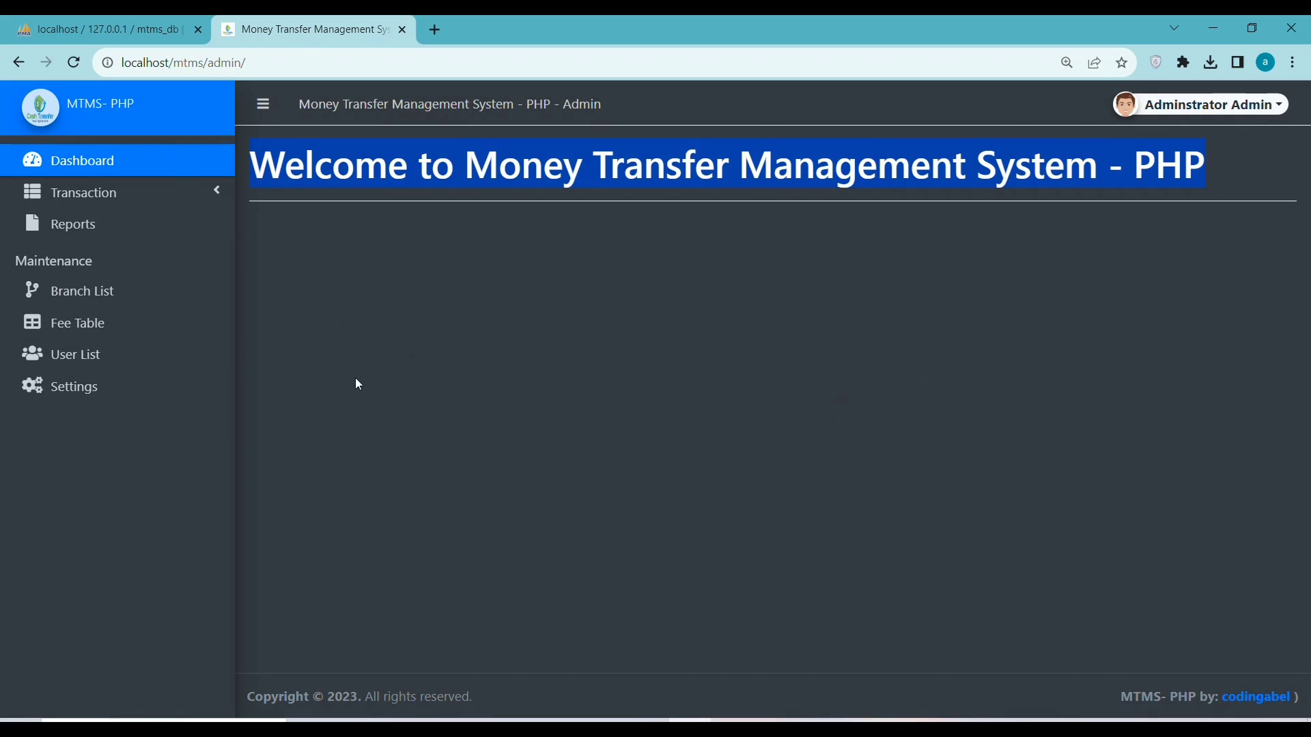
pyautogui.click(74, 209)
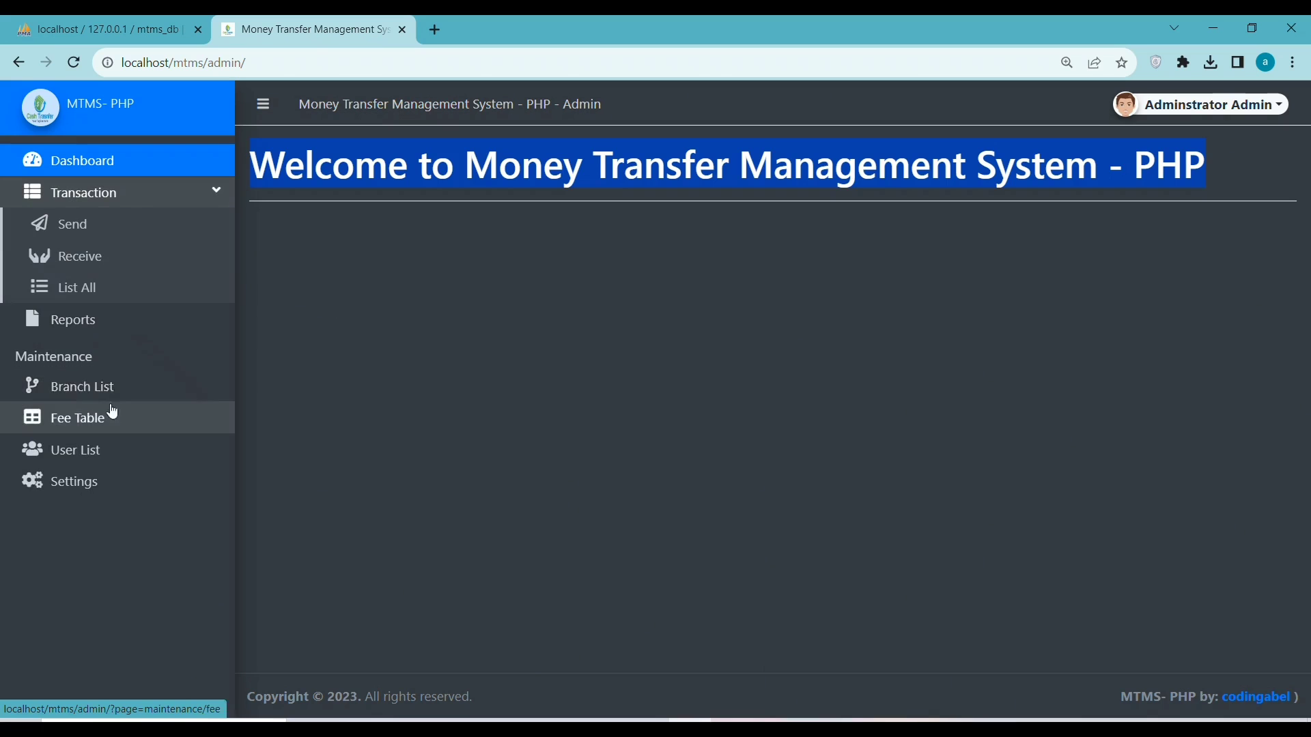
# Open the Send form and enter the sender's last, first and middle names, contact number and address
pyautogui.click(46, 227)
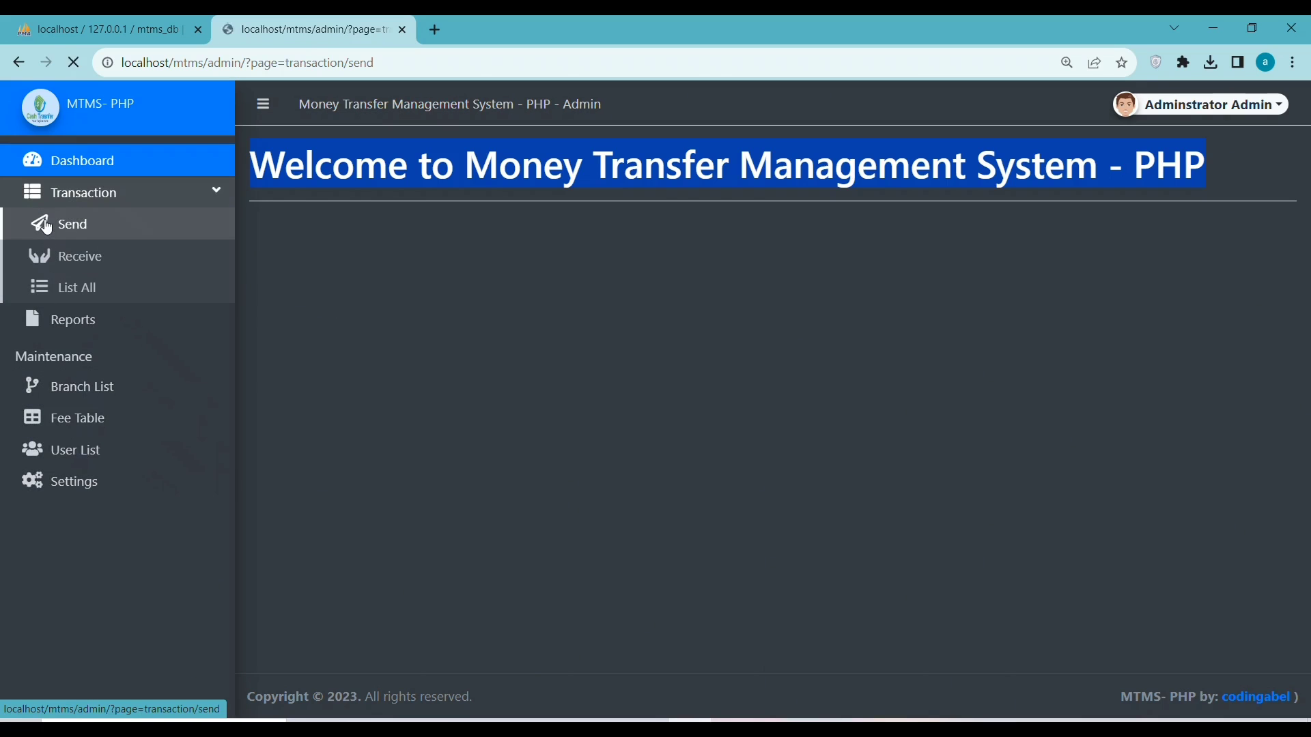
pyautogui.click(375, 296)
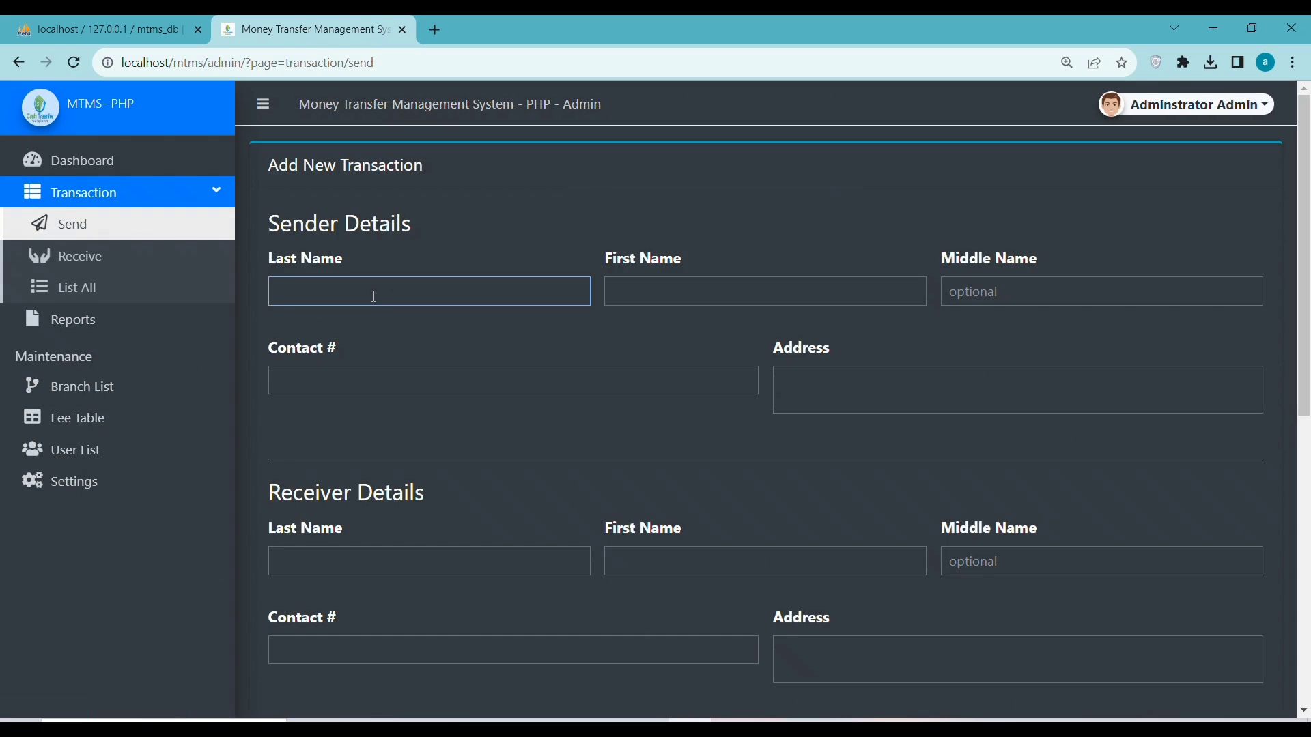
pyautogui.write('co')
pyautogui.click(707, 292)
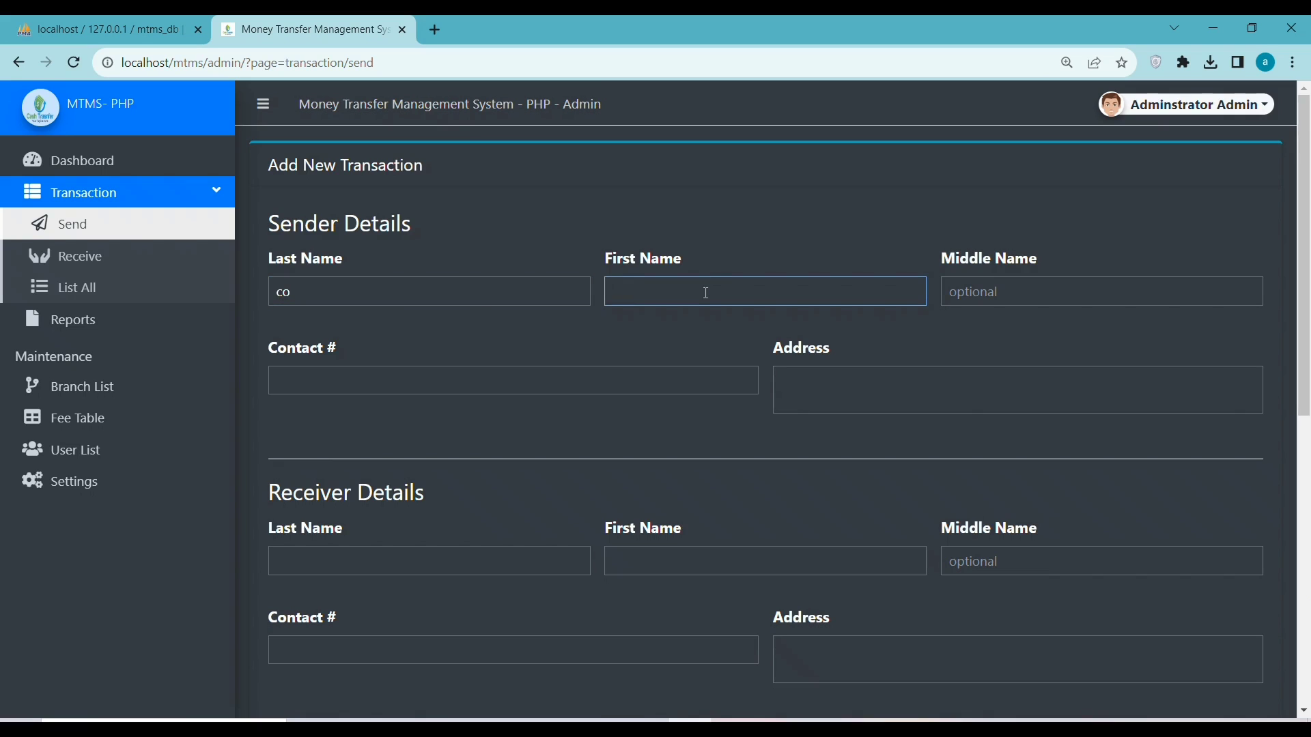
pyautogui.write('fonder')
pyautogui.click(994, 299)
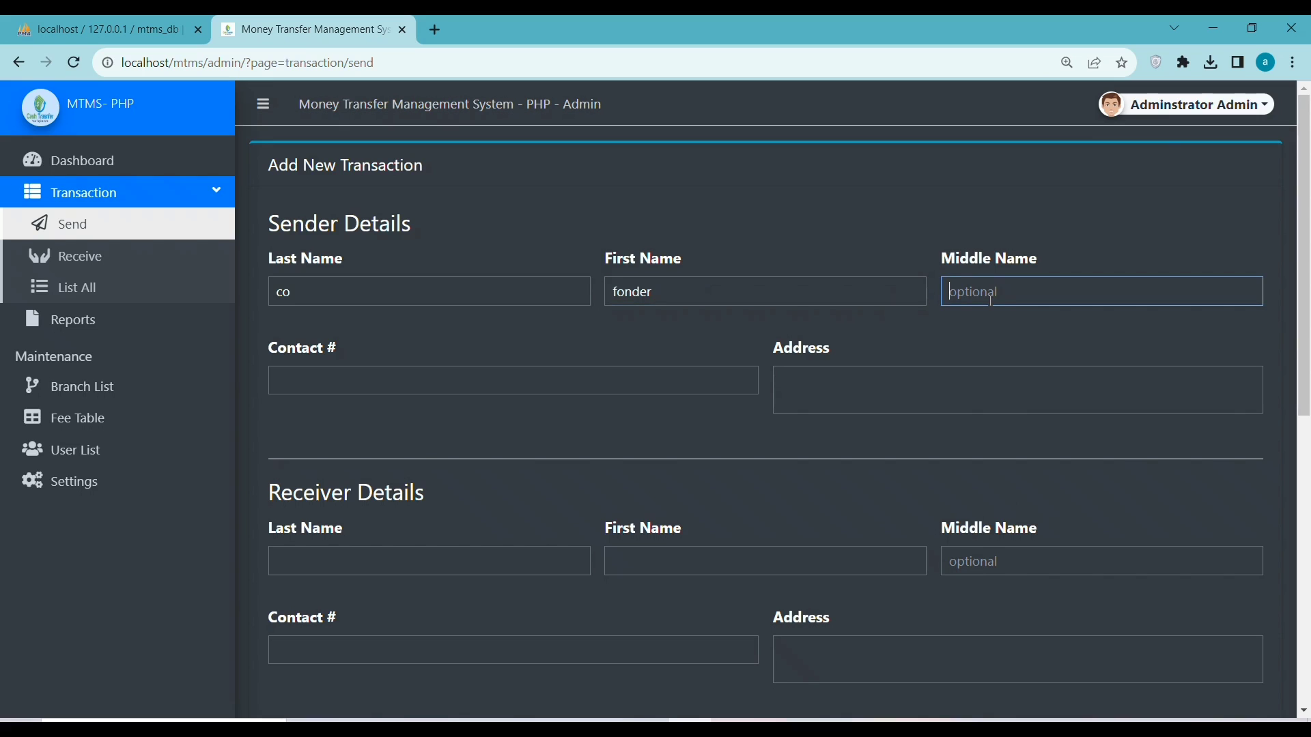
pyautogui.write('sxf')
pyautogui.click(468, 381)
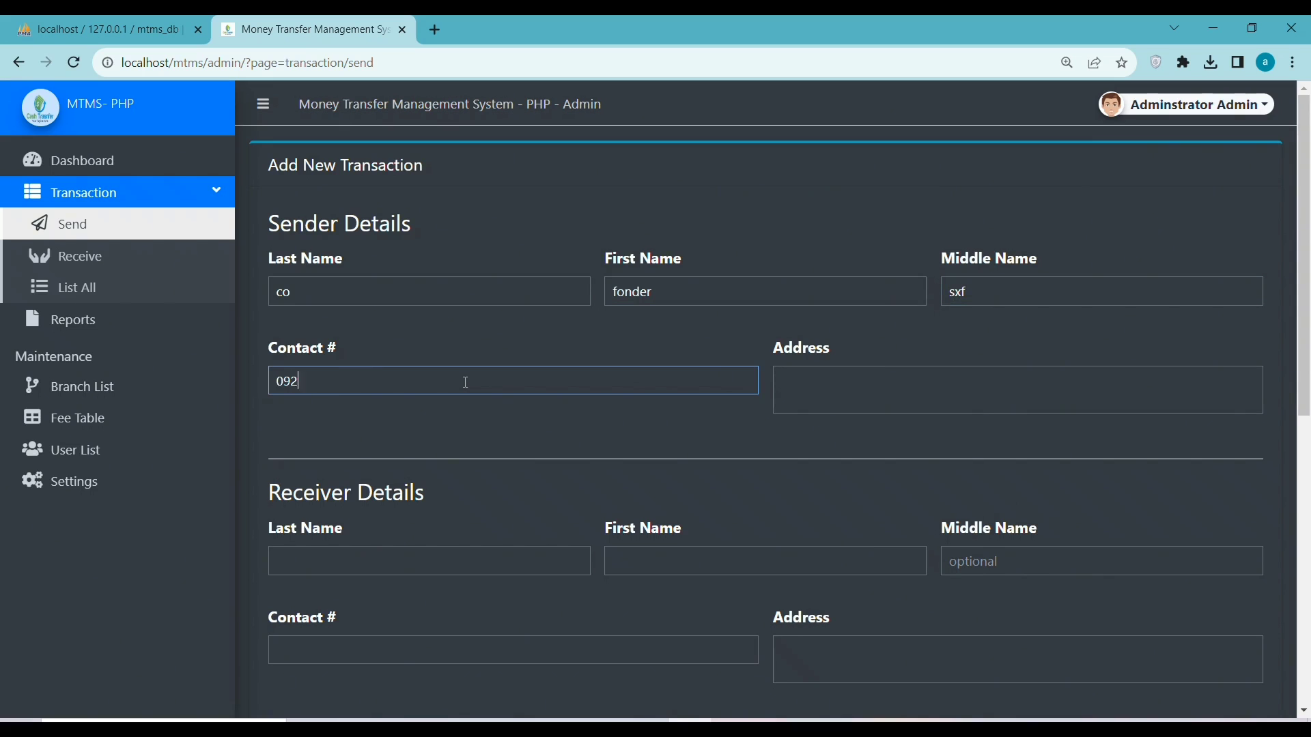
pyautogui.click(818, 384)
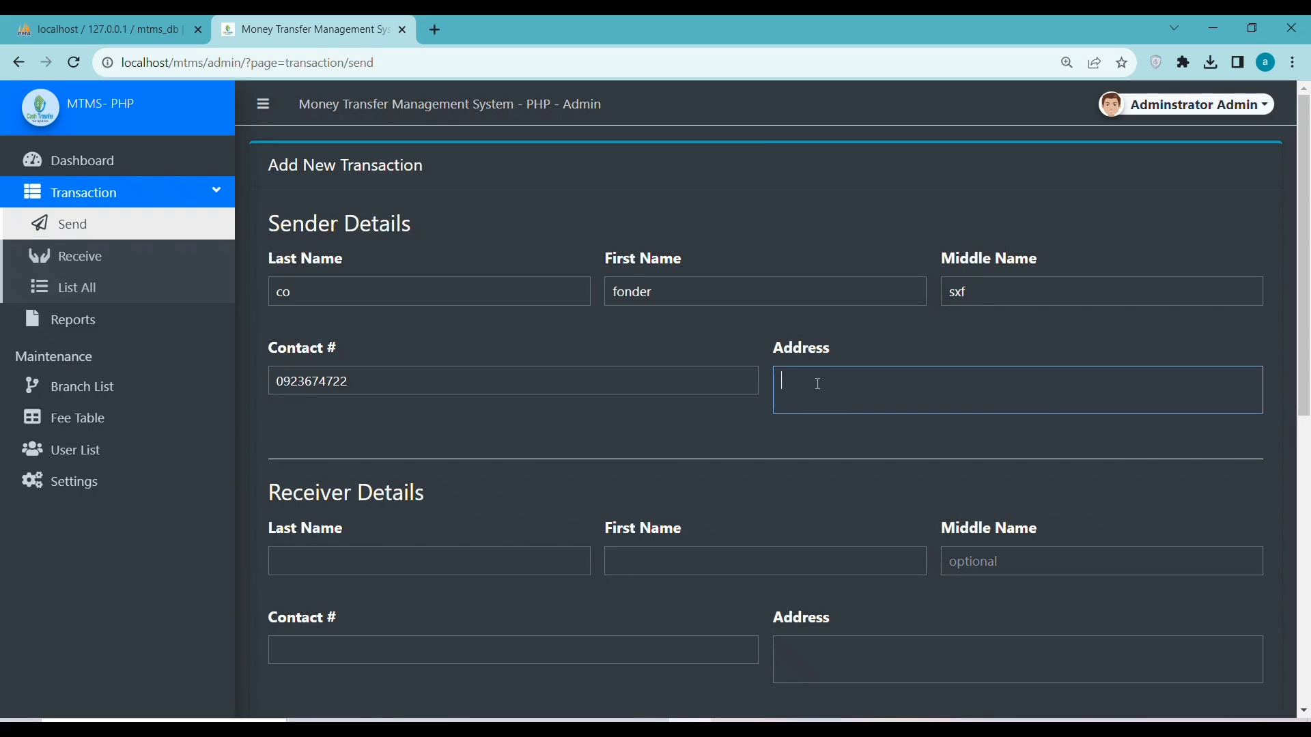
pyautogui.write('kahia')
# Enter the receiver's last, first and middle names, contact number and address
pyautogui.click(411, 566)
pyautogui.write('dfa')
pyautogui.press('BackSpace')
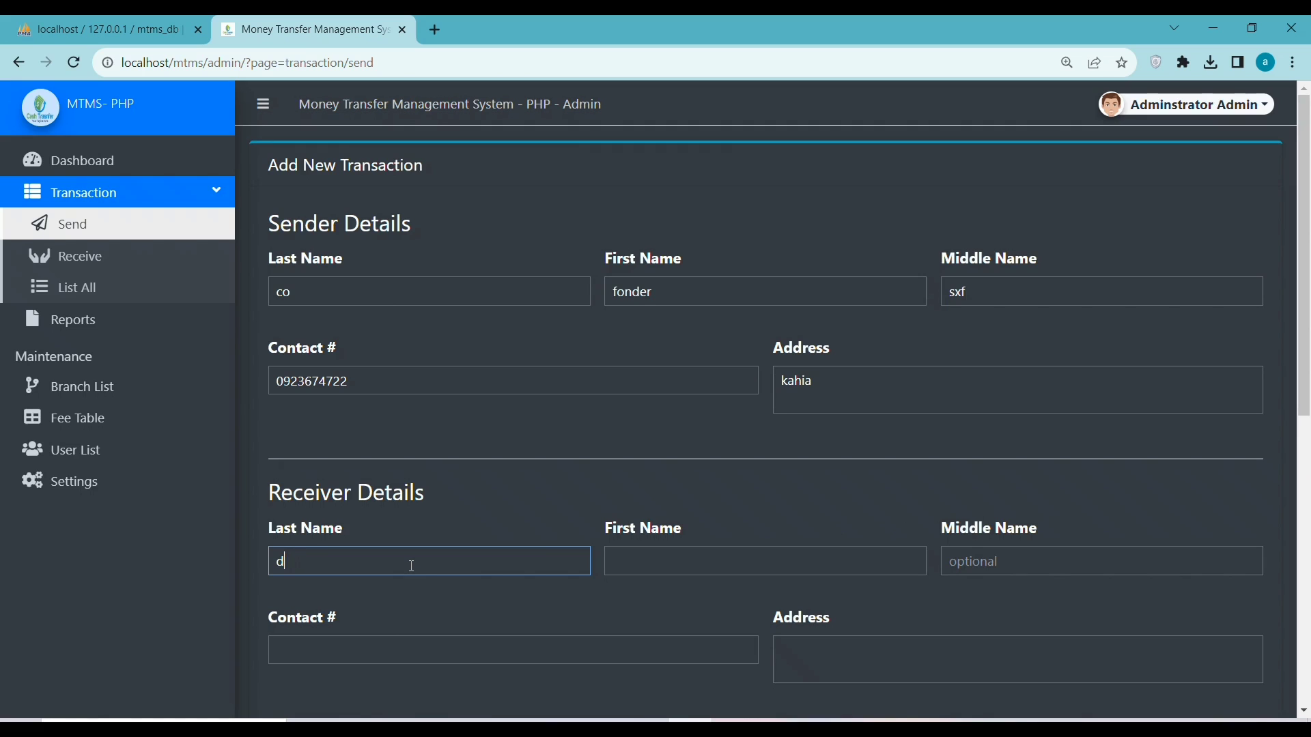
pyautogui.write('aff')
pyautogui.click(672, 561)
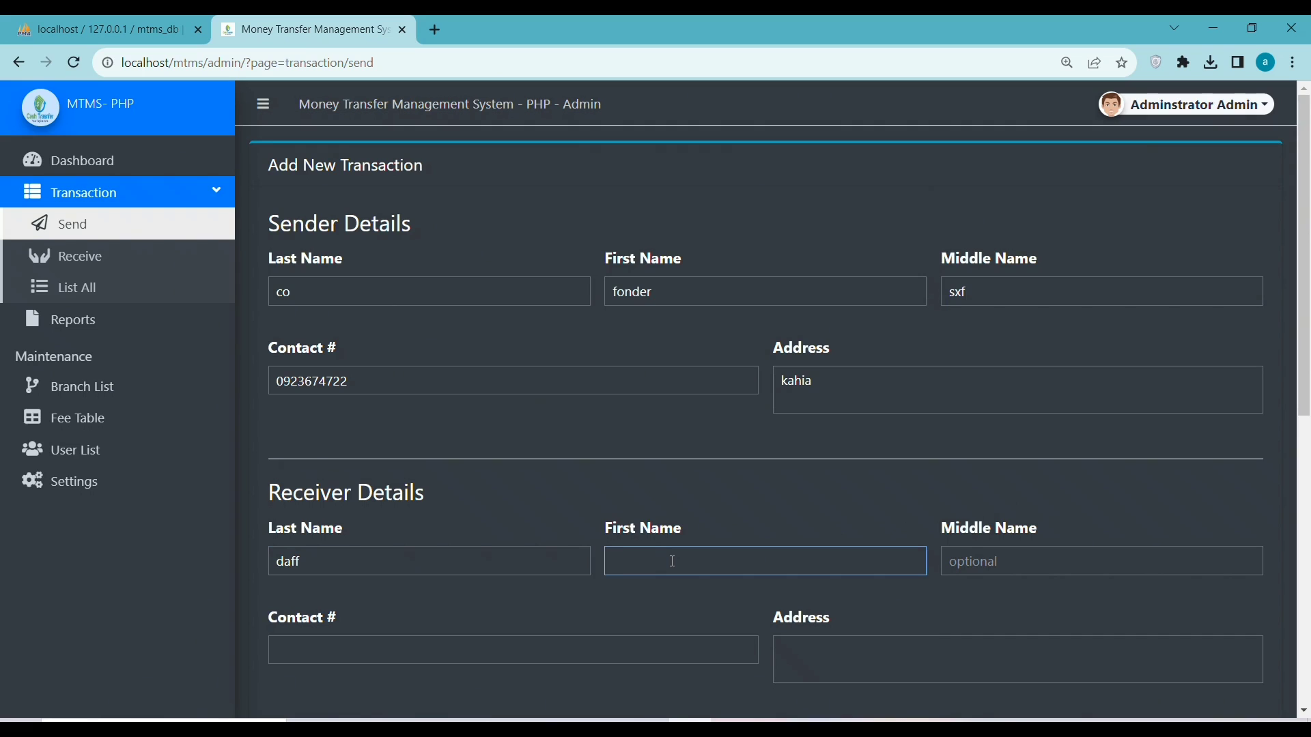
pyautogui.write('toli')
pyautogui.click(984, 564)
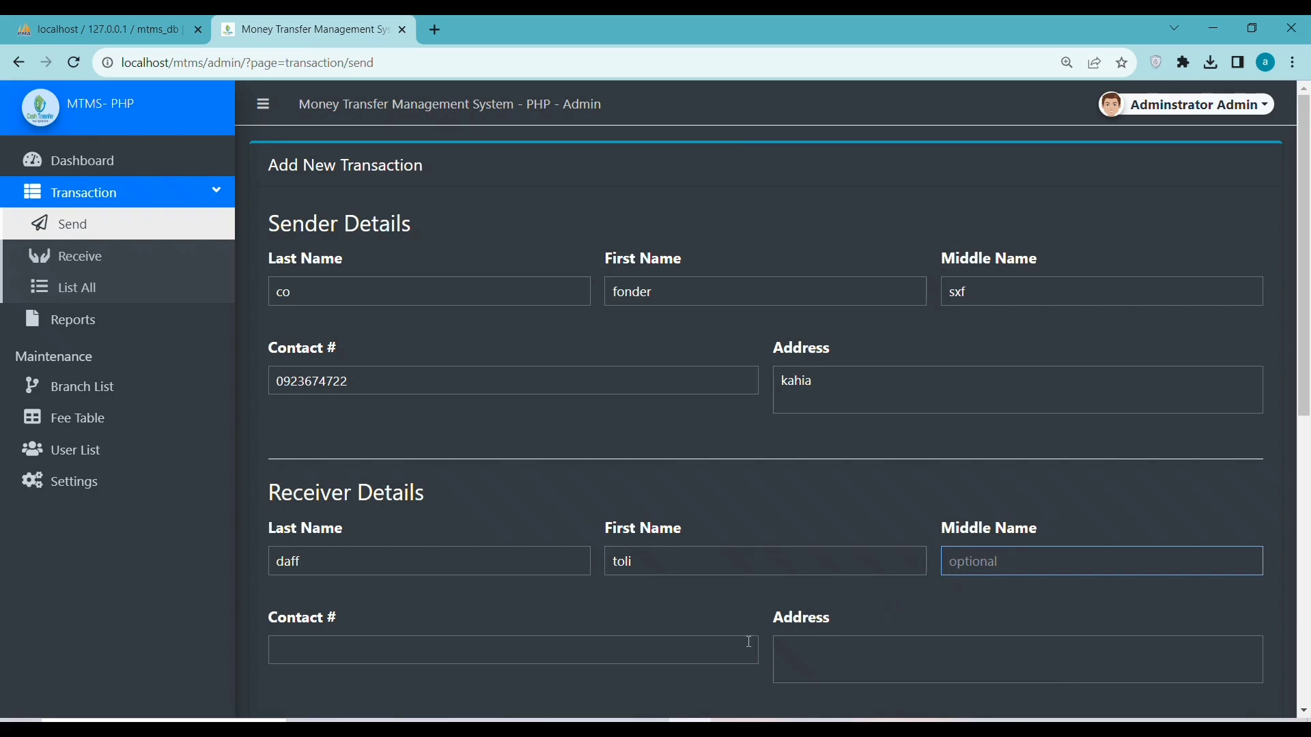
pyautogui.write('sw')
pyautogui.click(444, 660)
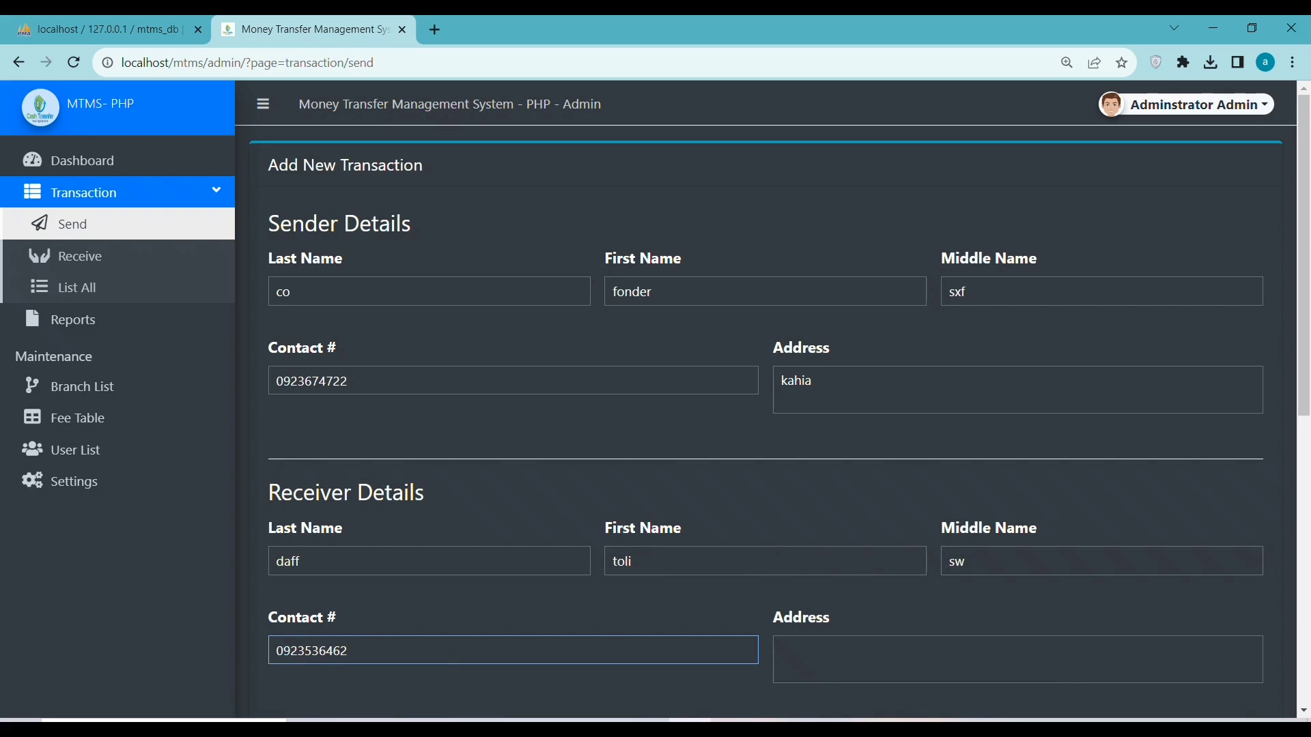
pyautogui.click(886, 659)
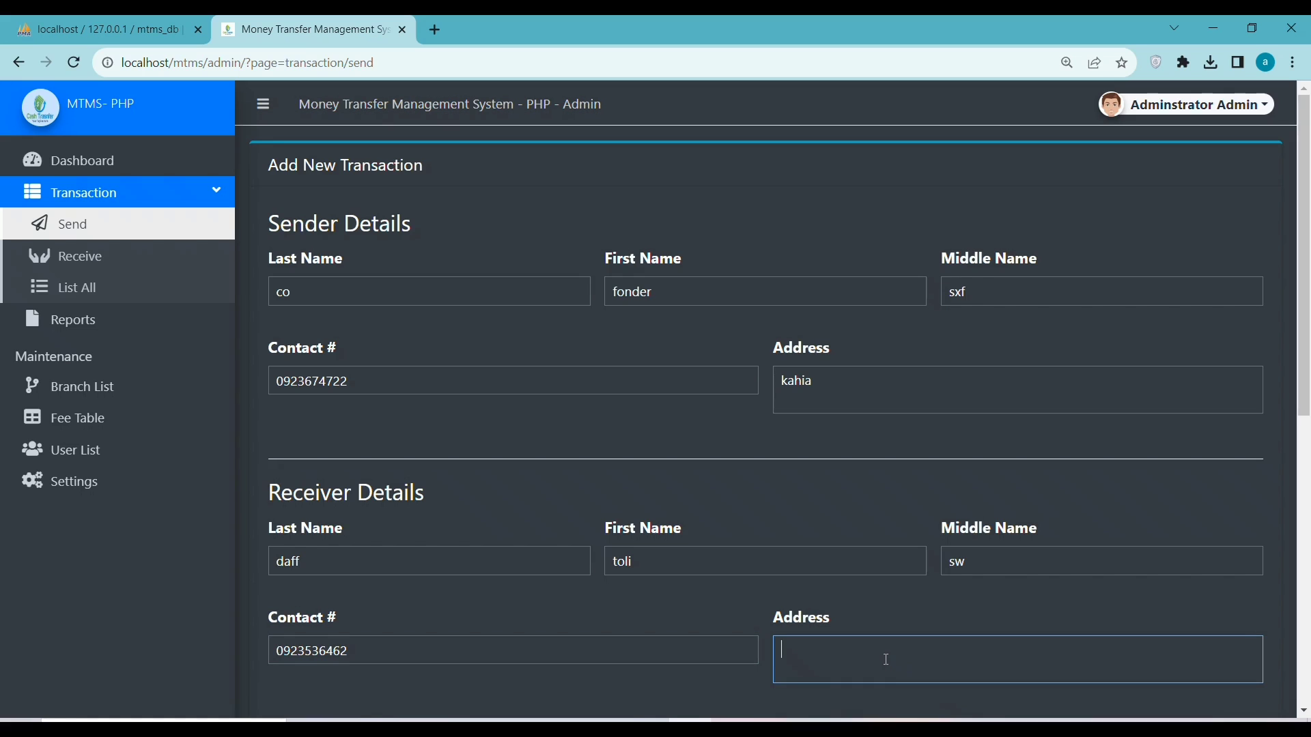
pyautogui.write('toka')
# Enter 1000 as the amount to send, giving a 15 fee and 1015 payable
pyautogui.scroll(-8, 1307, 431)
pyautogui.scroll(2, 1307, 412)
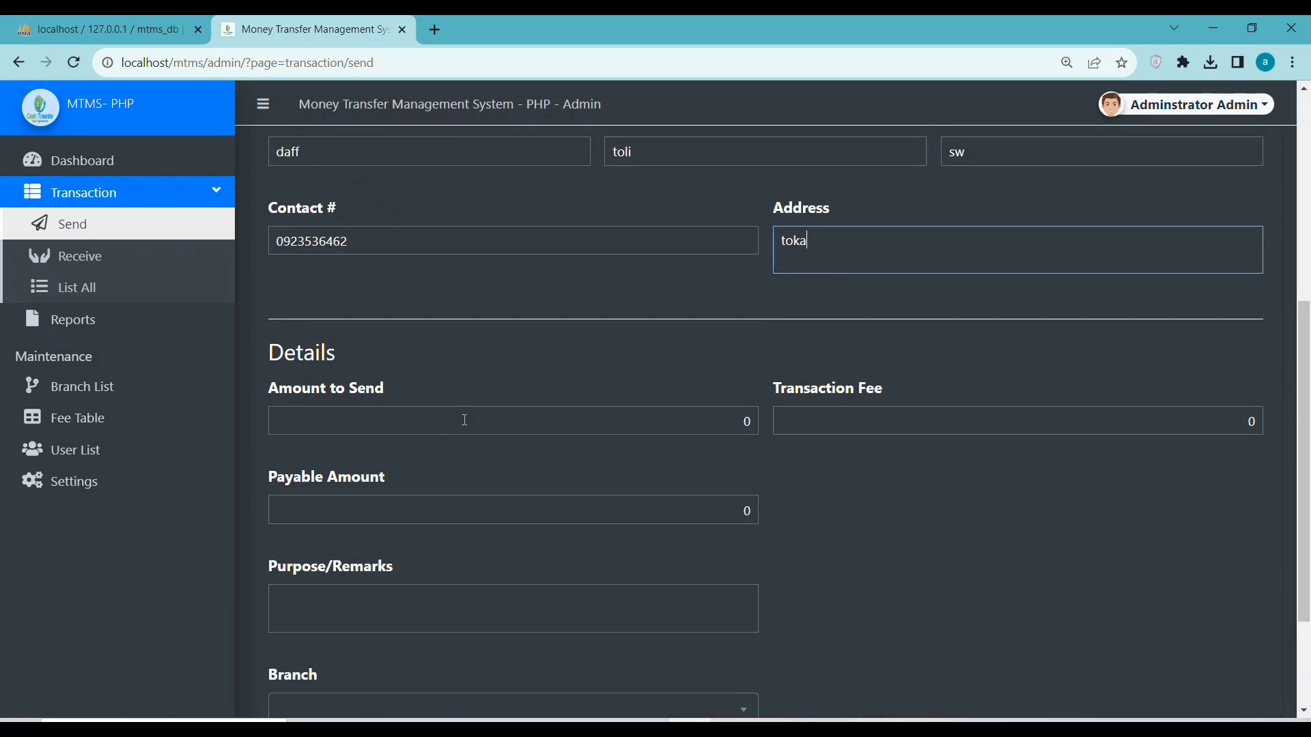
pyautogui.click(416, 426)
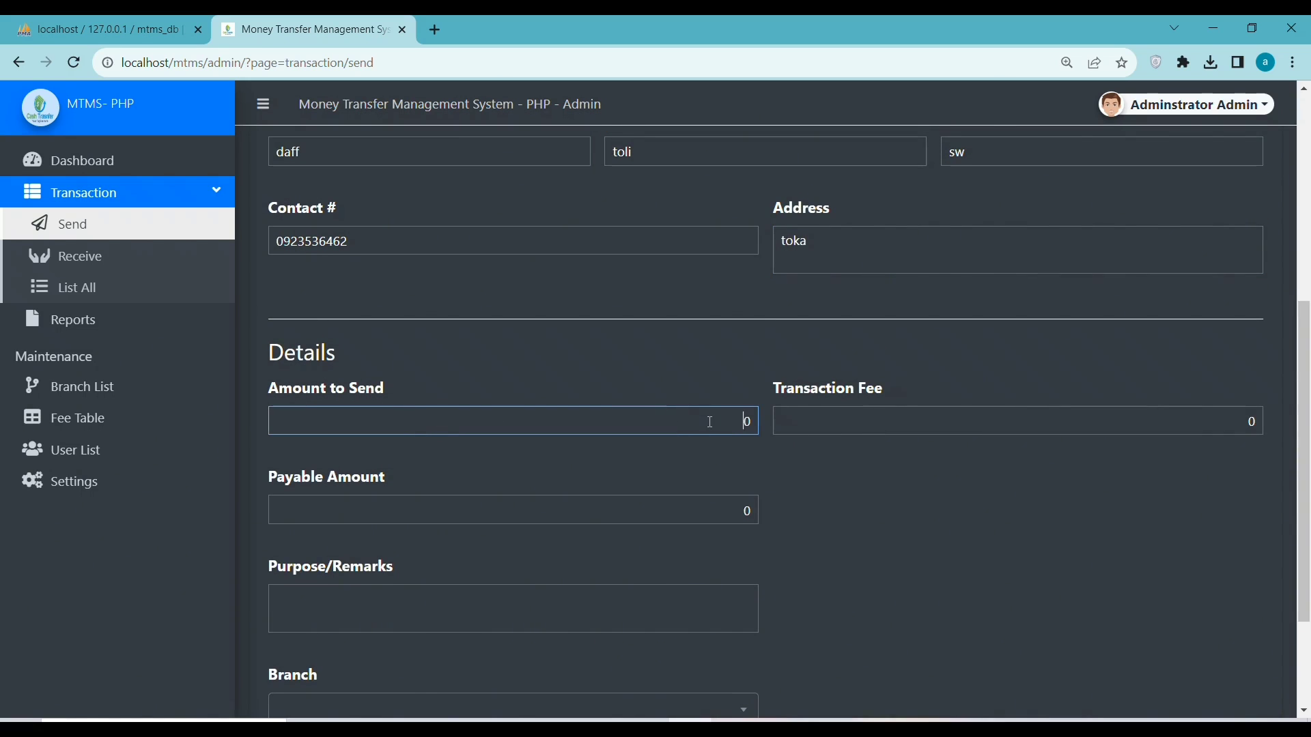
pyautogui.write('1000')
pyautogui.click(809, 420)
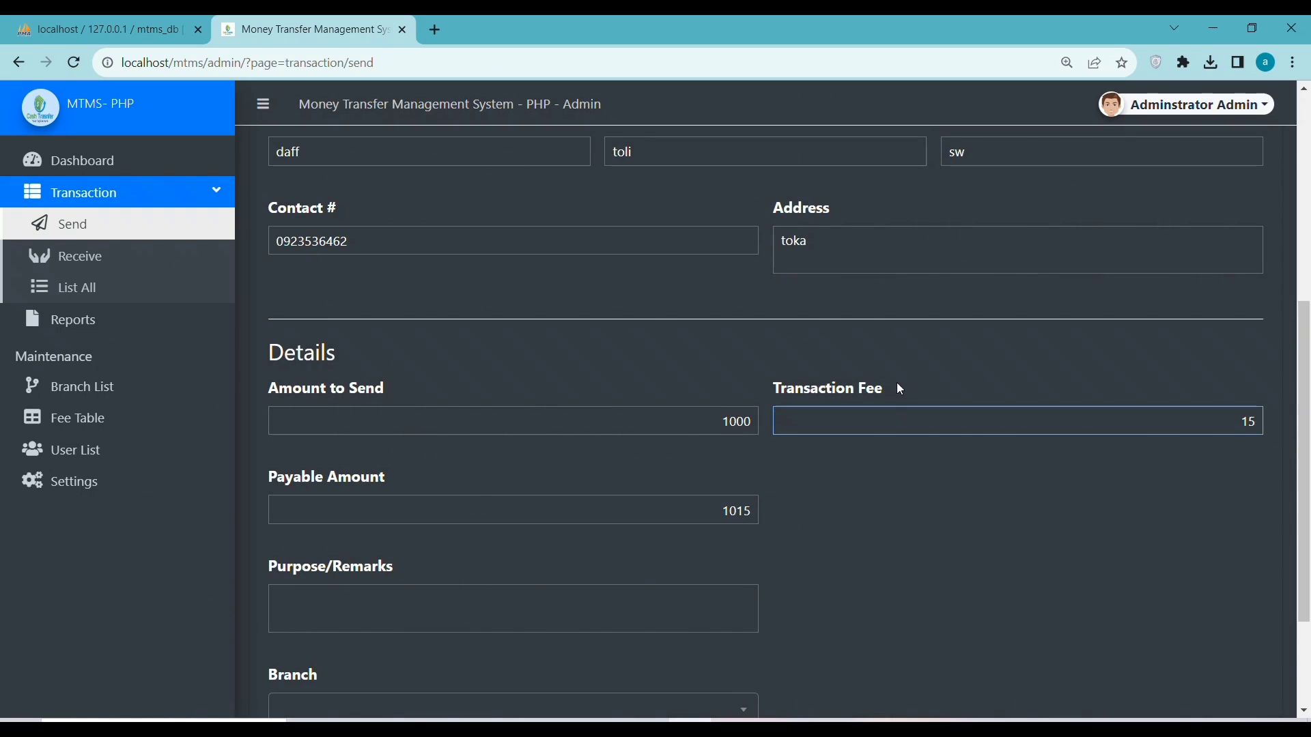
pyautogui.moveTo(895, 390); pyautogui.dragTo(768, 387)
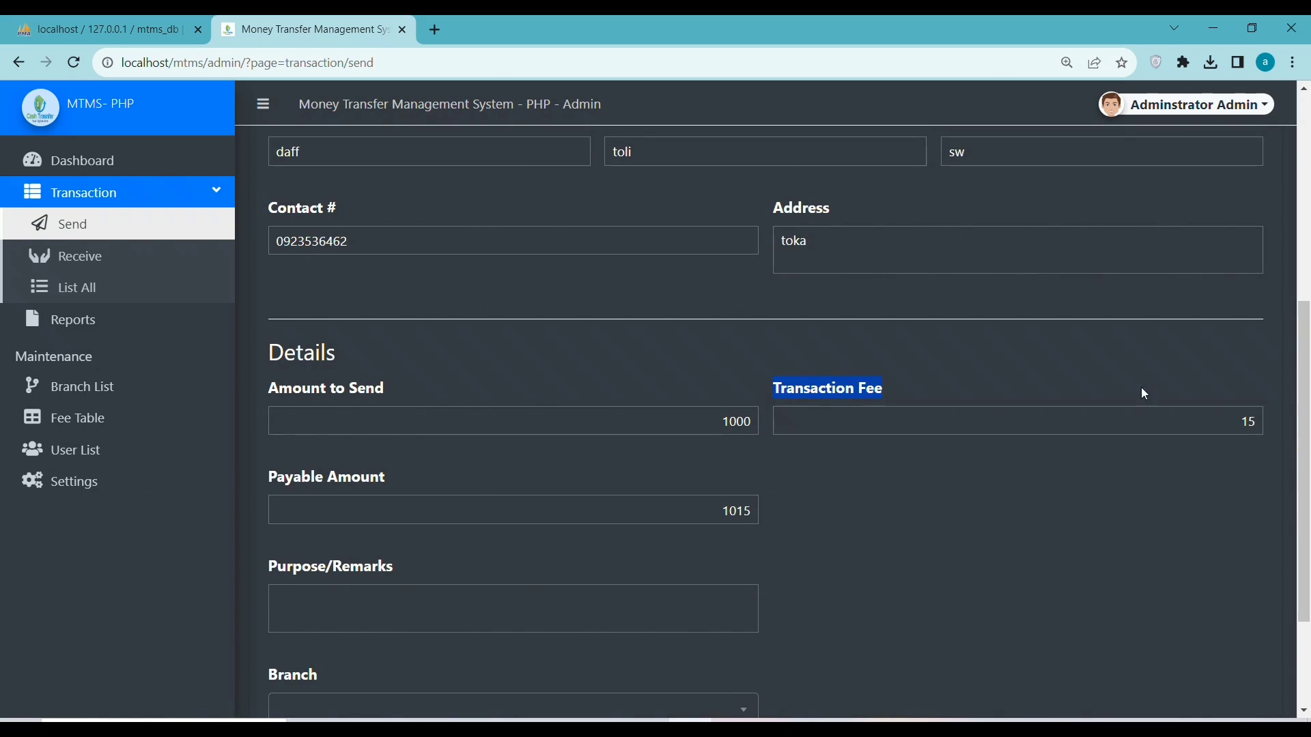
pyautogui.doubleClick(1243, 423)
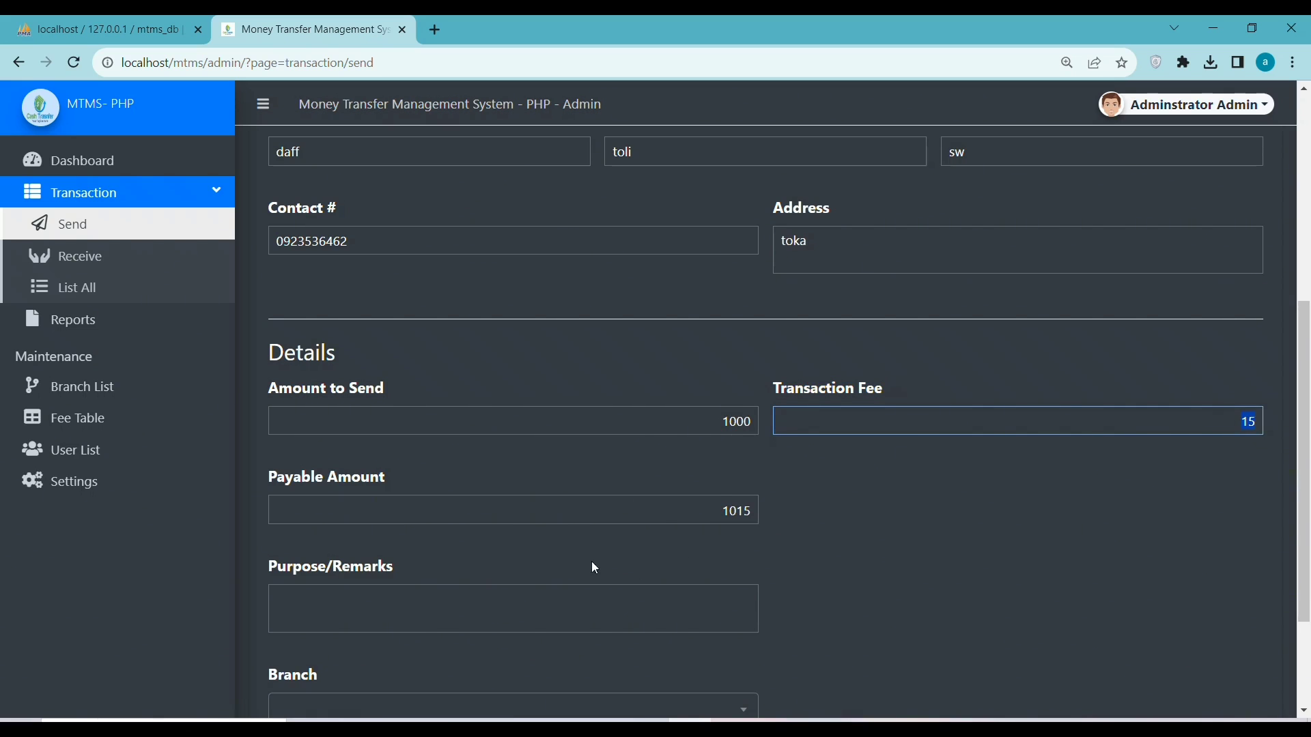
pyautogui.click(477, 519)
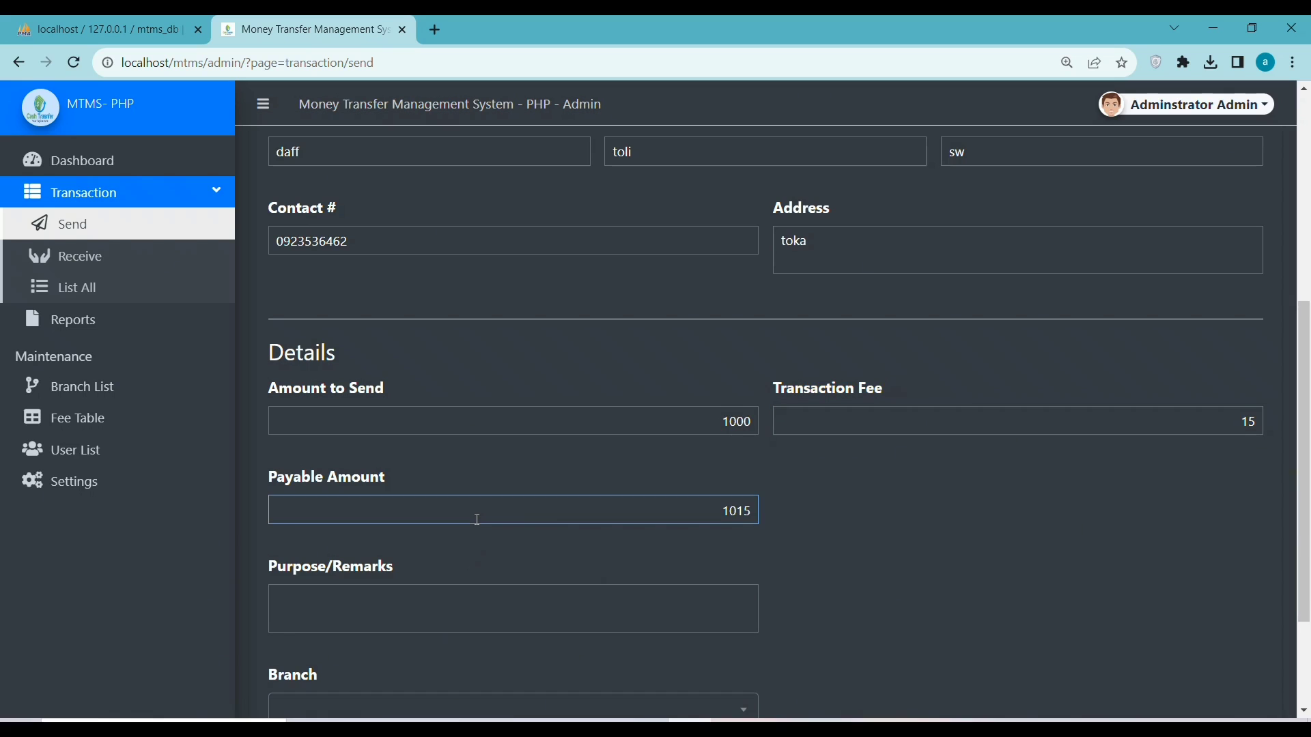
# Add remark 'payment', choose Branch 103, save the transfer and start a new Send form
pyautogui.click(347, 618)
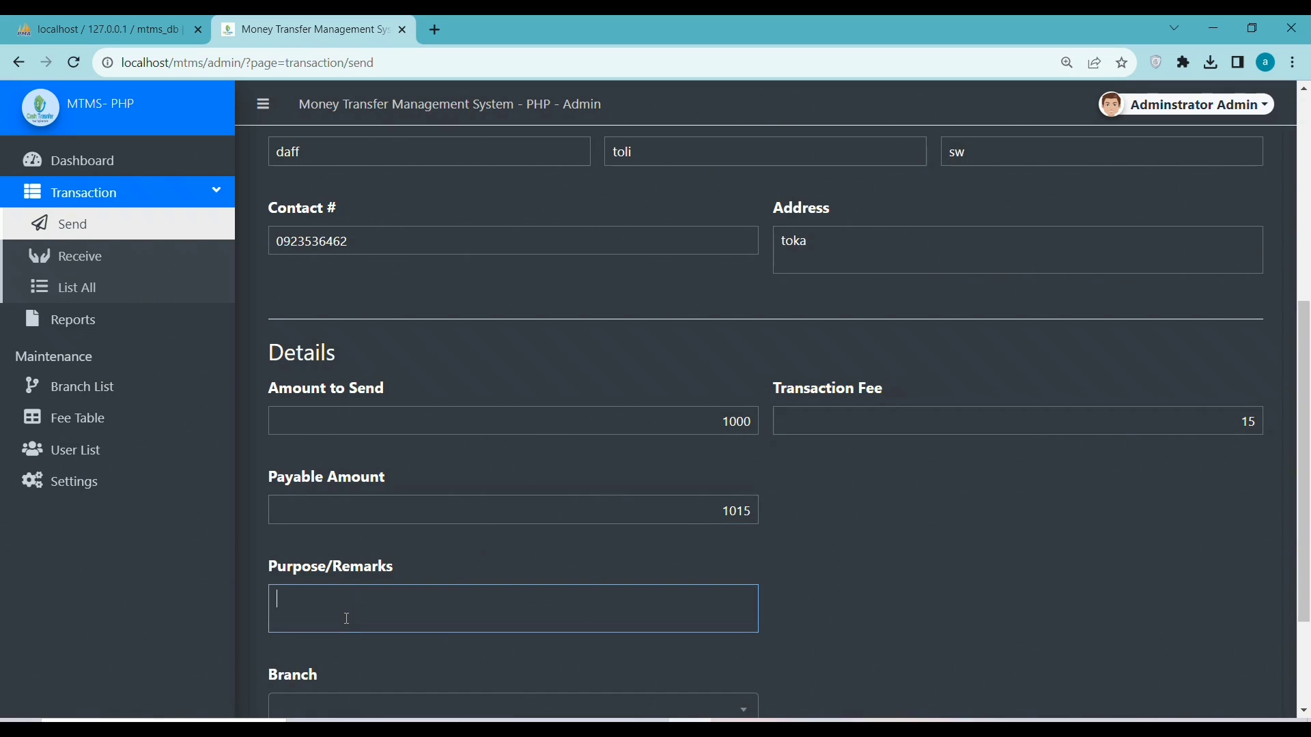
pyautogui.write('payment')
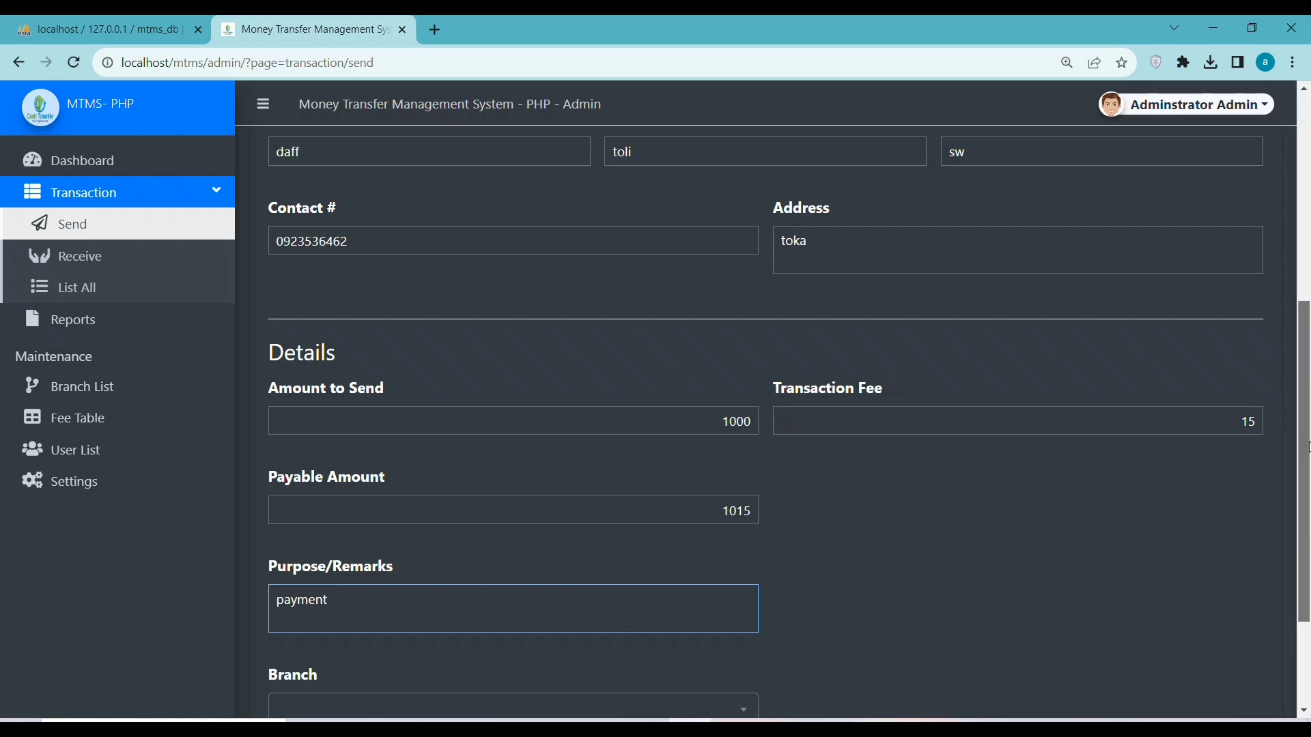
pyautogui.scroll(-3, 1301, 423)
pyautogui.click(503, 551)
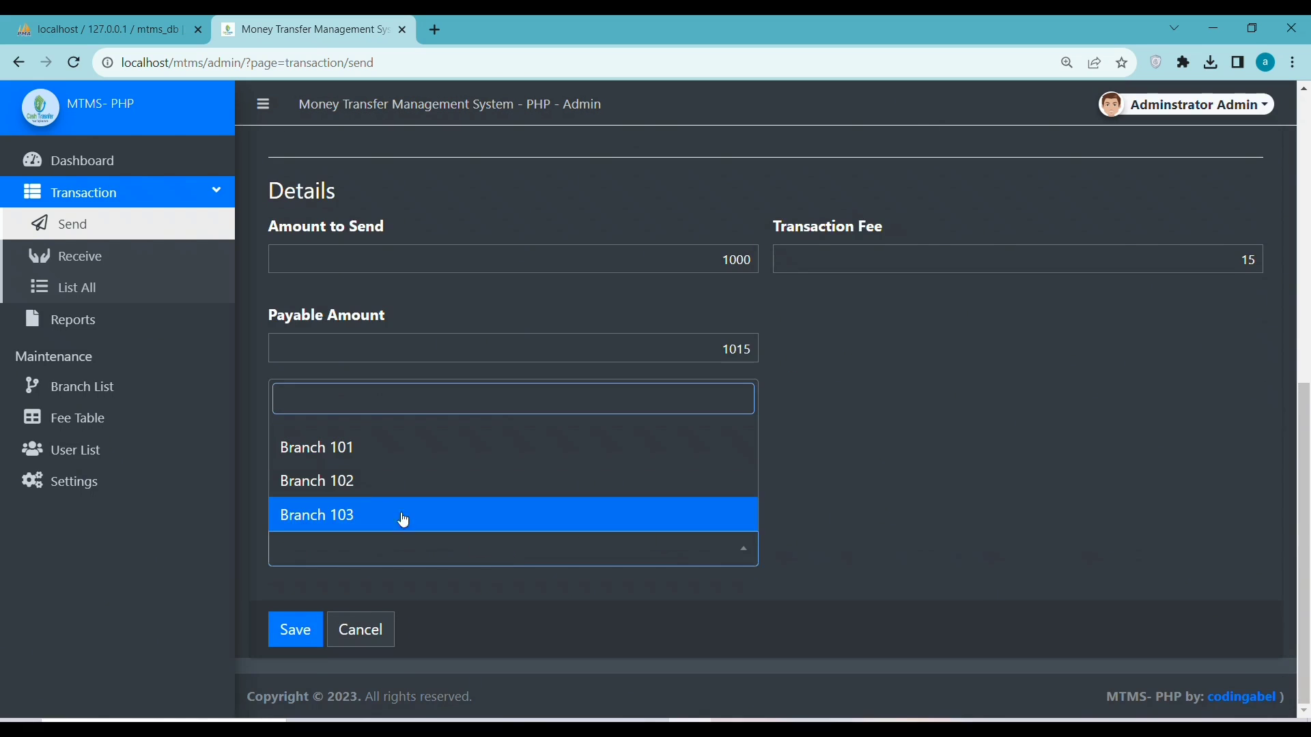
pyautogui.click(346, 517)
pyautogui.click(295, 642)
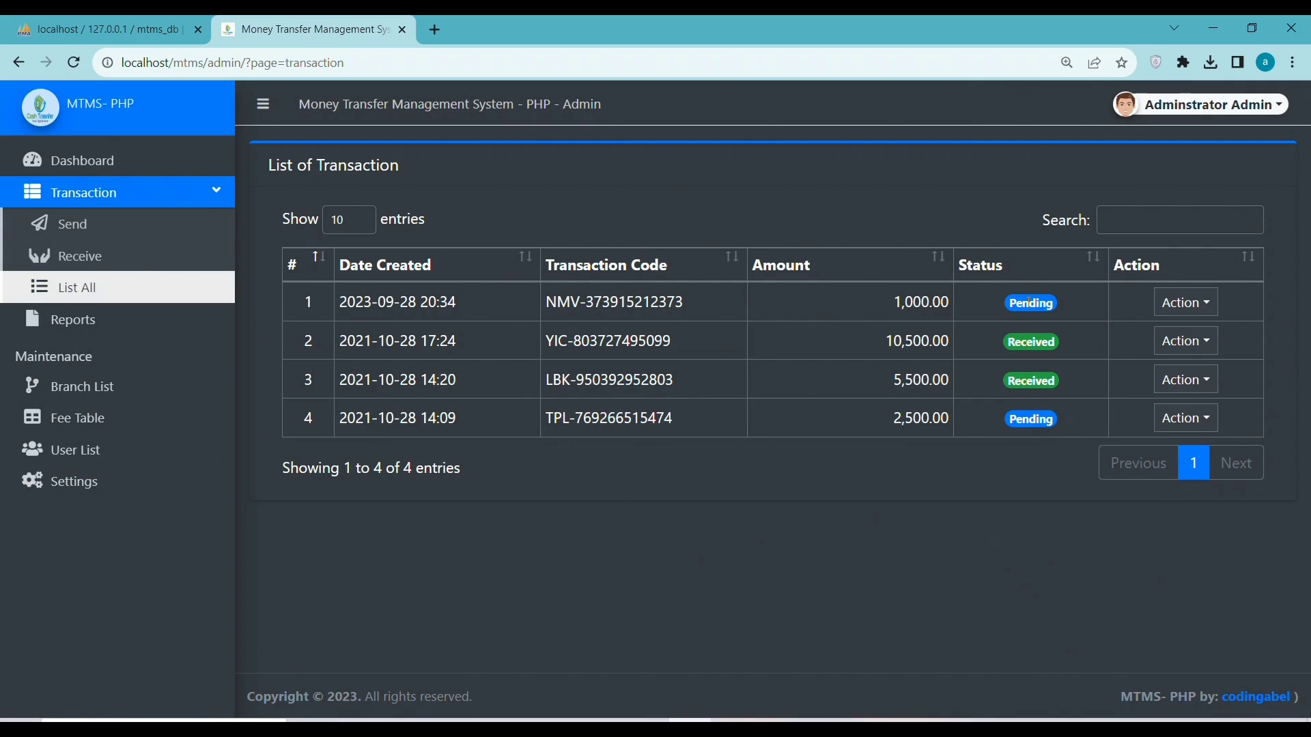
pyautogui.click(68, 224)
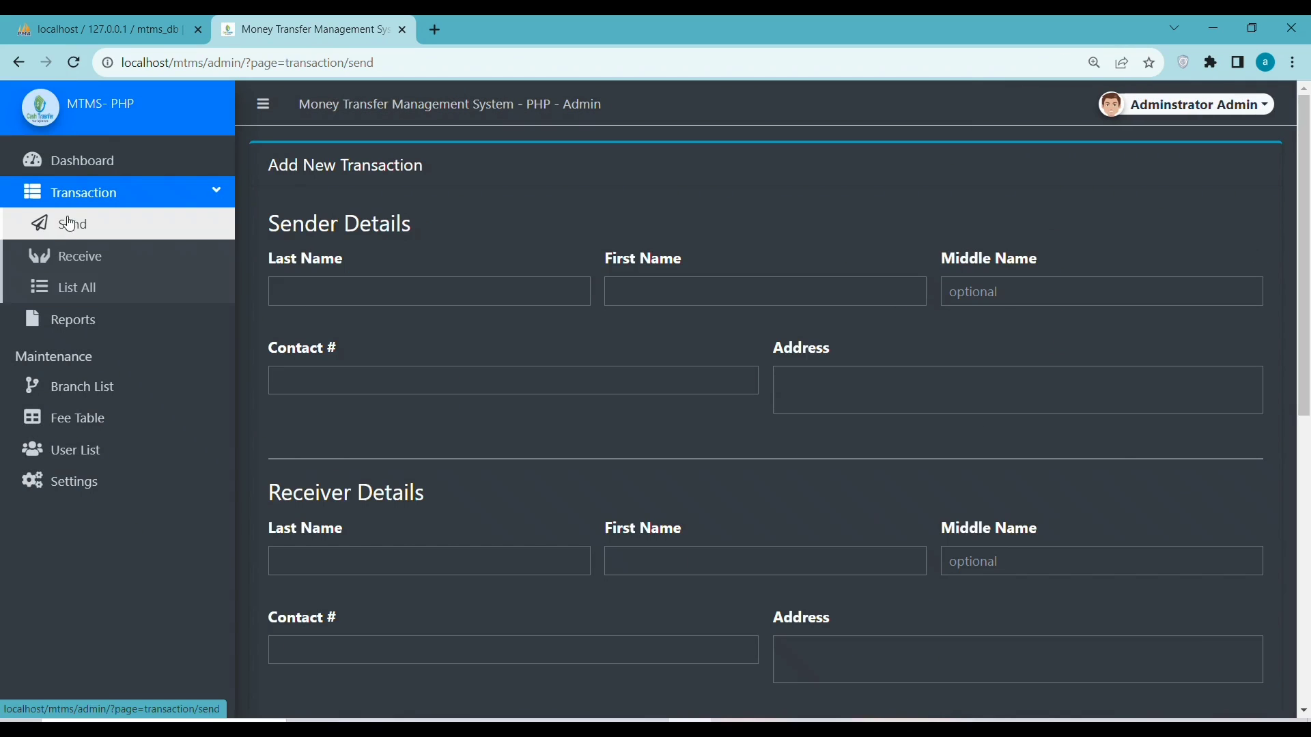
# Enter the sender's last and first names, contact number and address on the new form
pyautogui.click(66, 287)
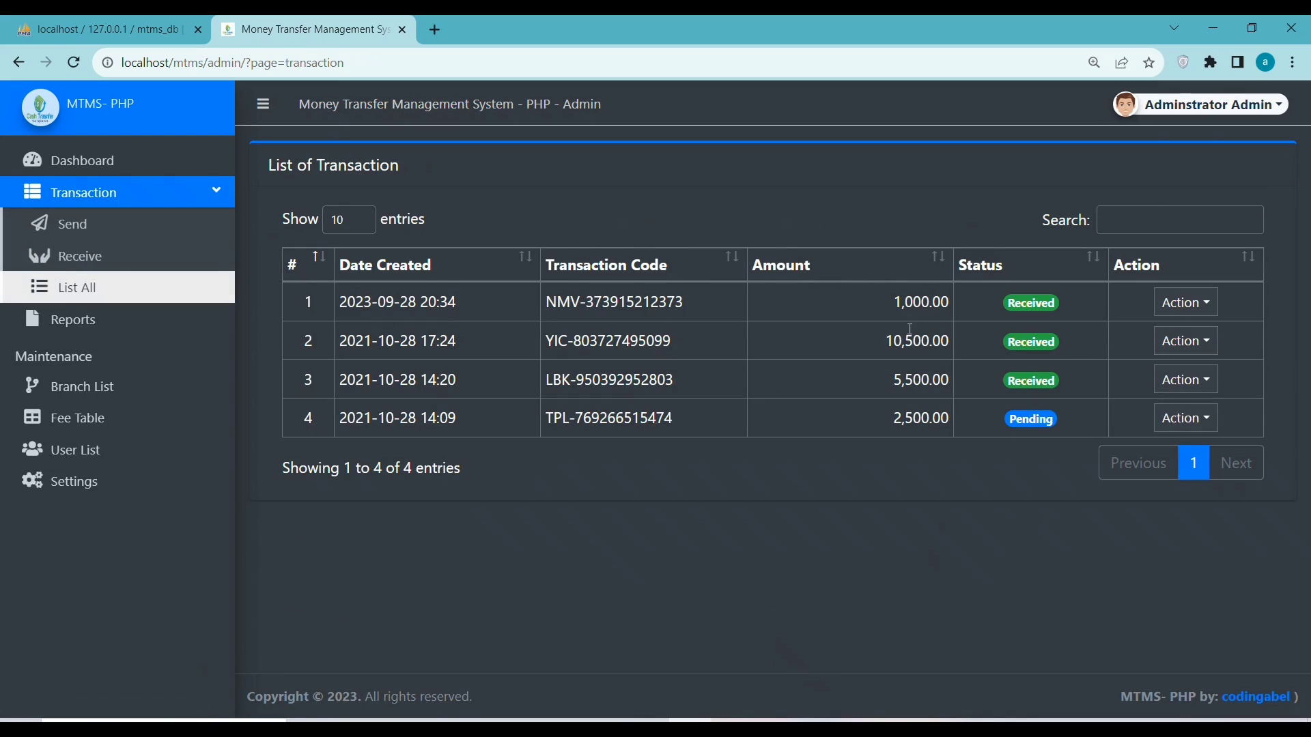
pyautogui.click(88, 238)
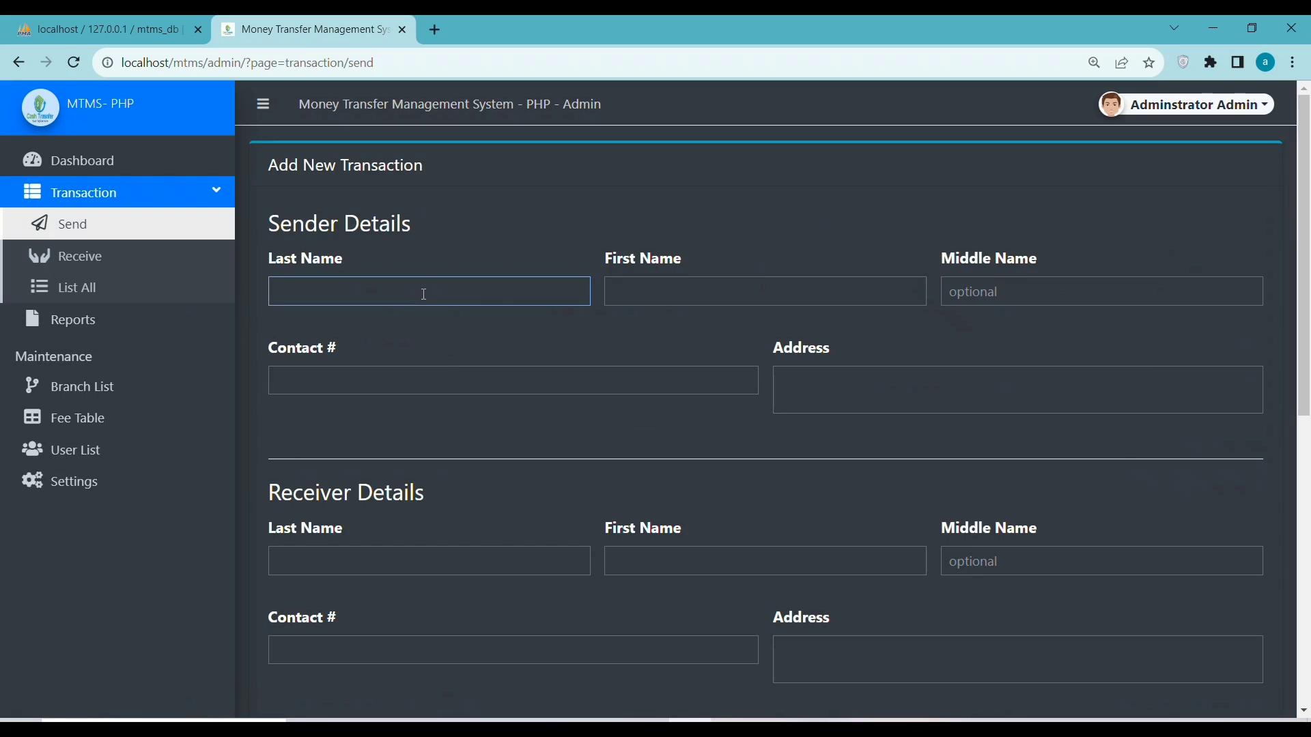
pyautogui.write('coding')
pyautogui.click(695, 289)
pyautogui.write('abel')
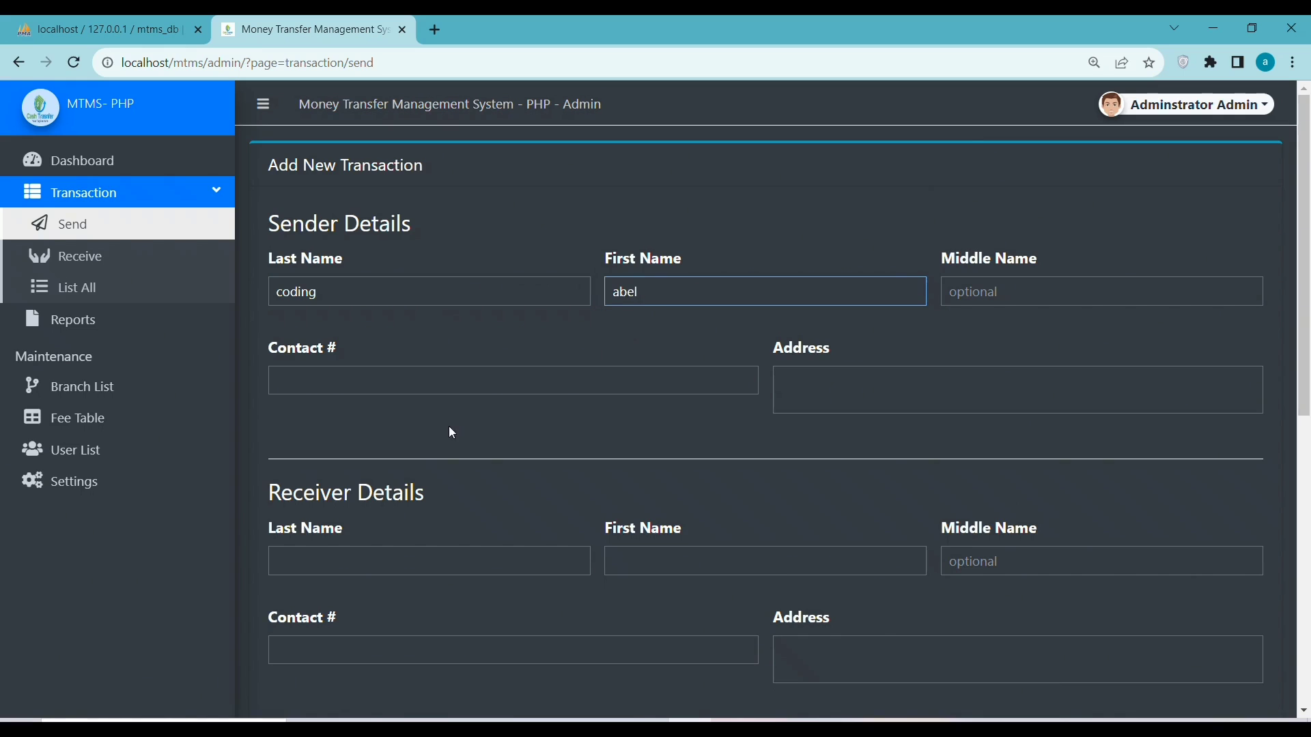
pyautogui.click(447, 377)
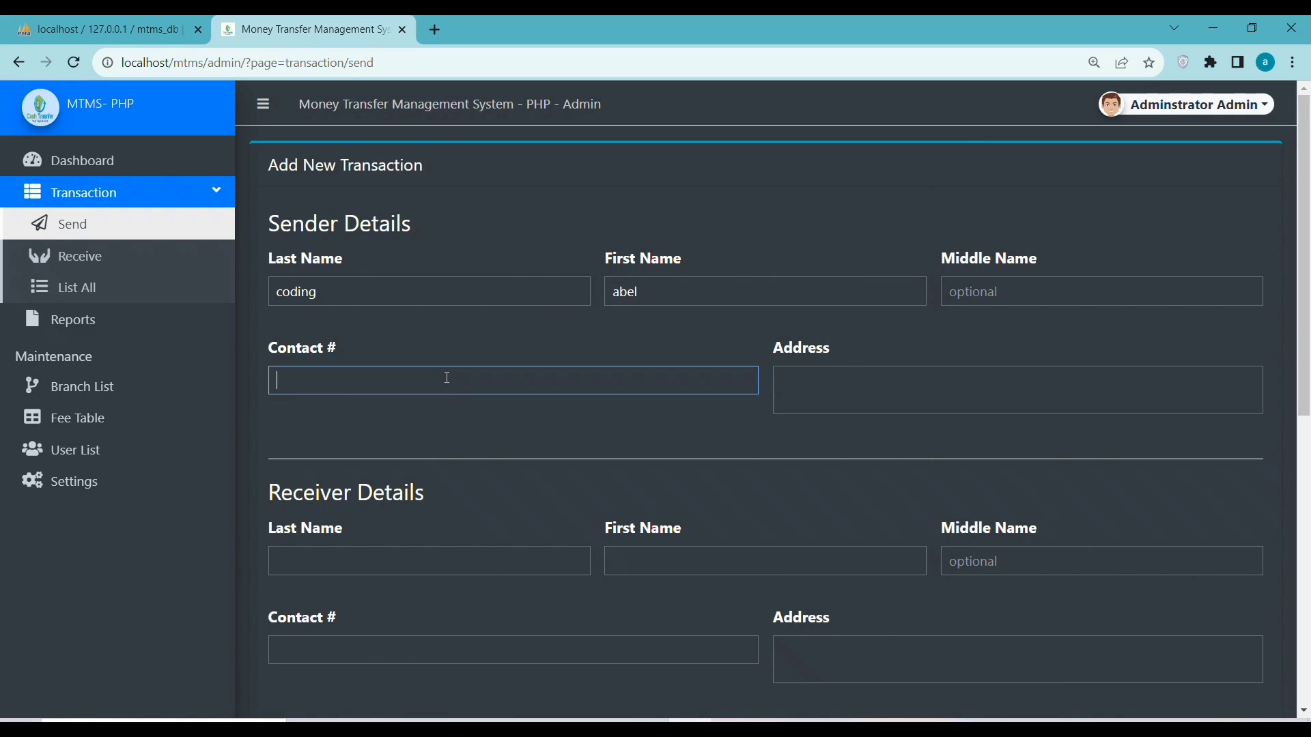
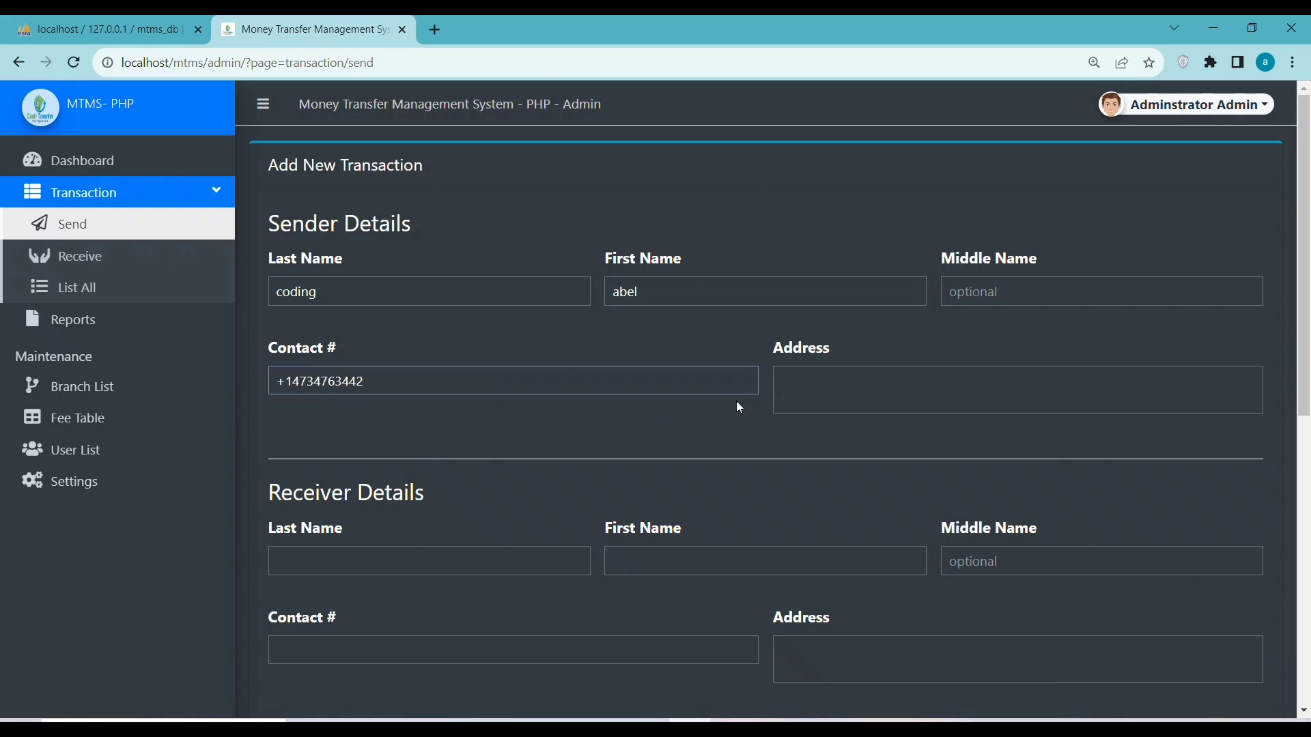
pyautogui.click(820, 384)
pyautogui.write('us')
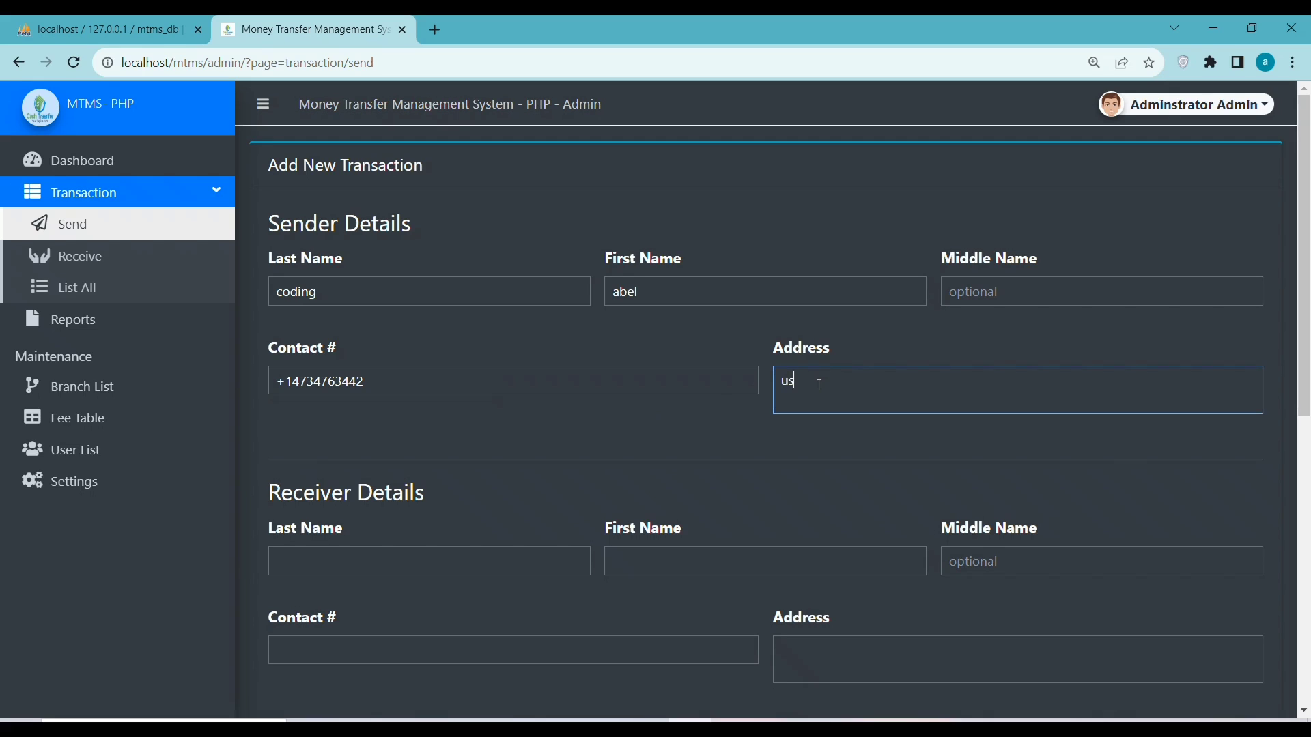
pyautogui.write('a')
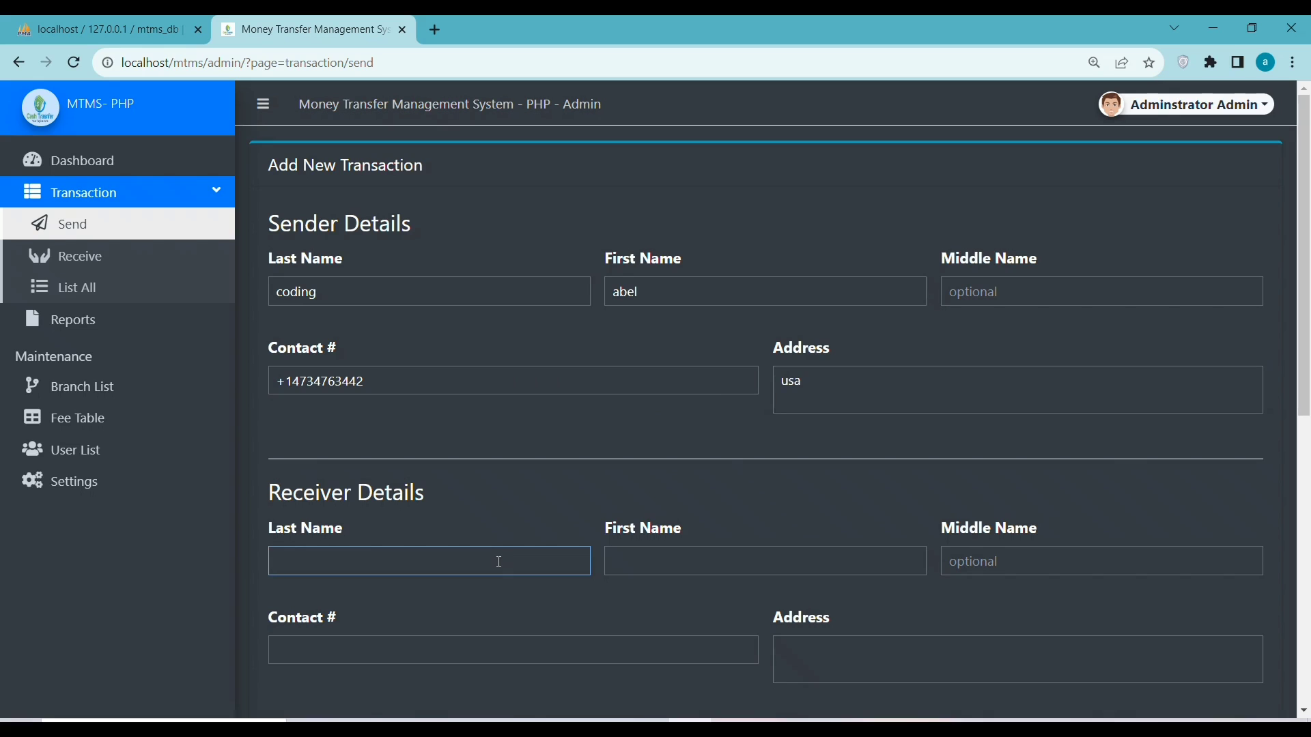
pyautogui.write('india')
# Enter the receiver's first name, contact number and address, then scroll to the transfer details
pyautogui.click(686, 564)
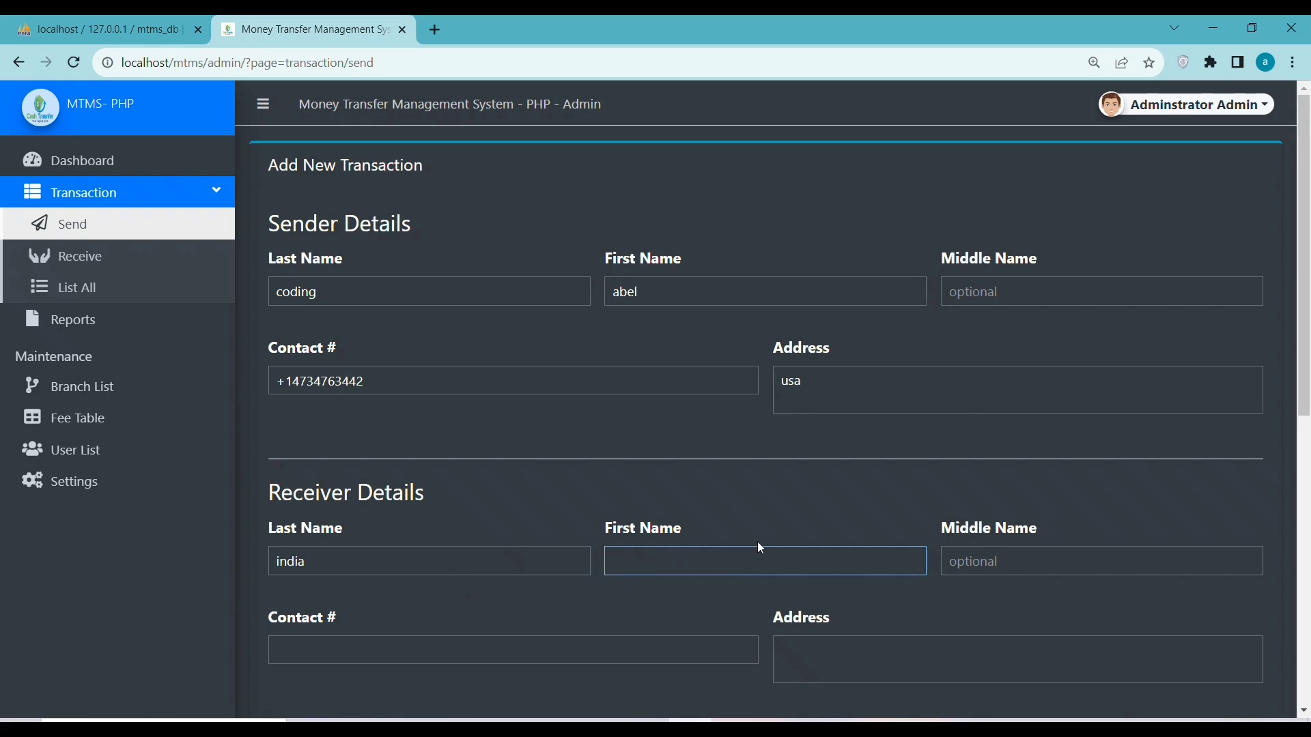
pyautogui.write('top1')
pyautogui.click(439, 647)
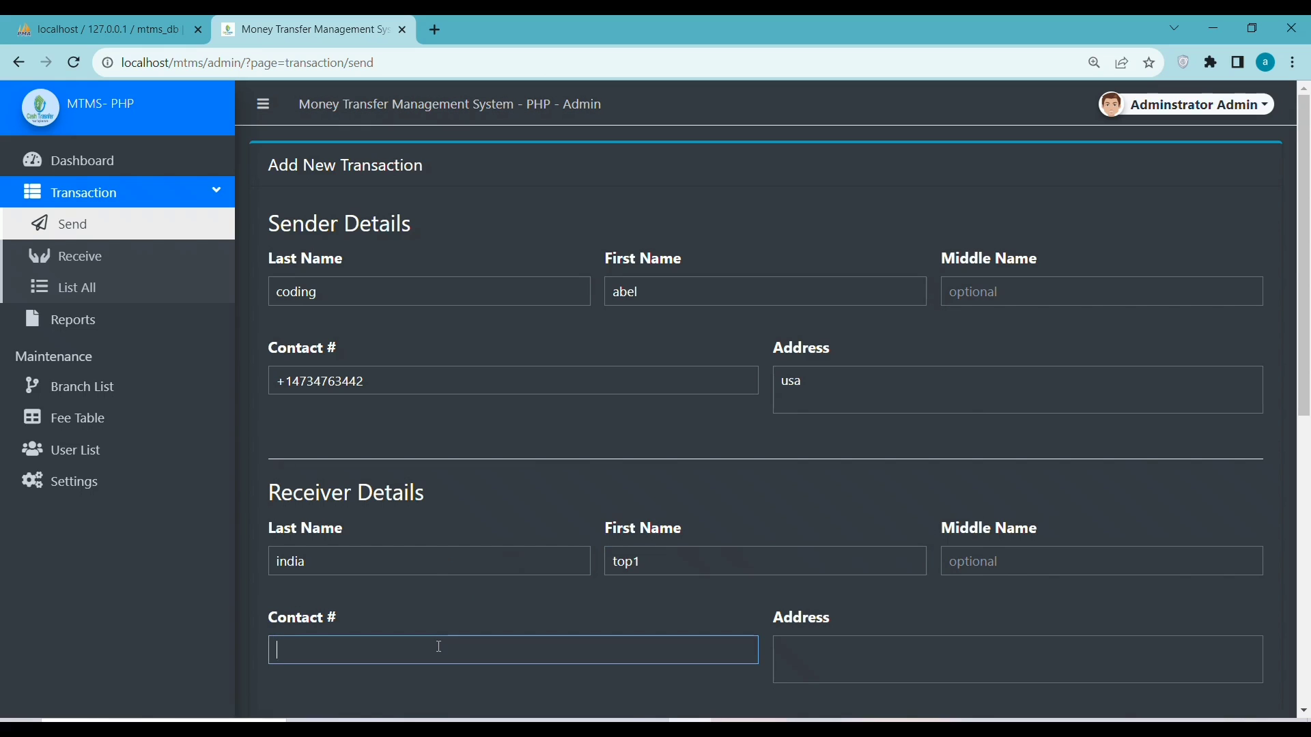
pyautogui.click(791, 653)
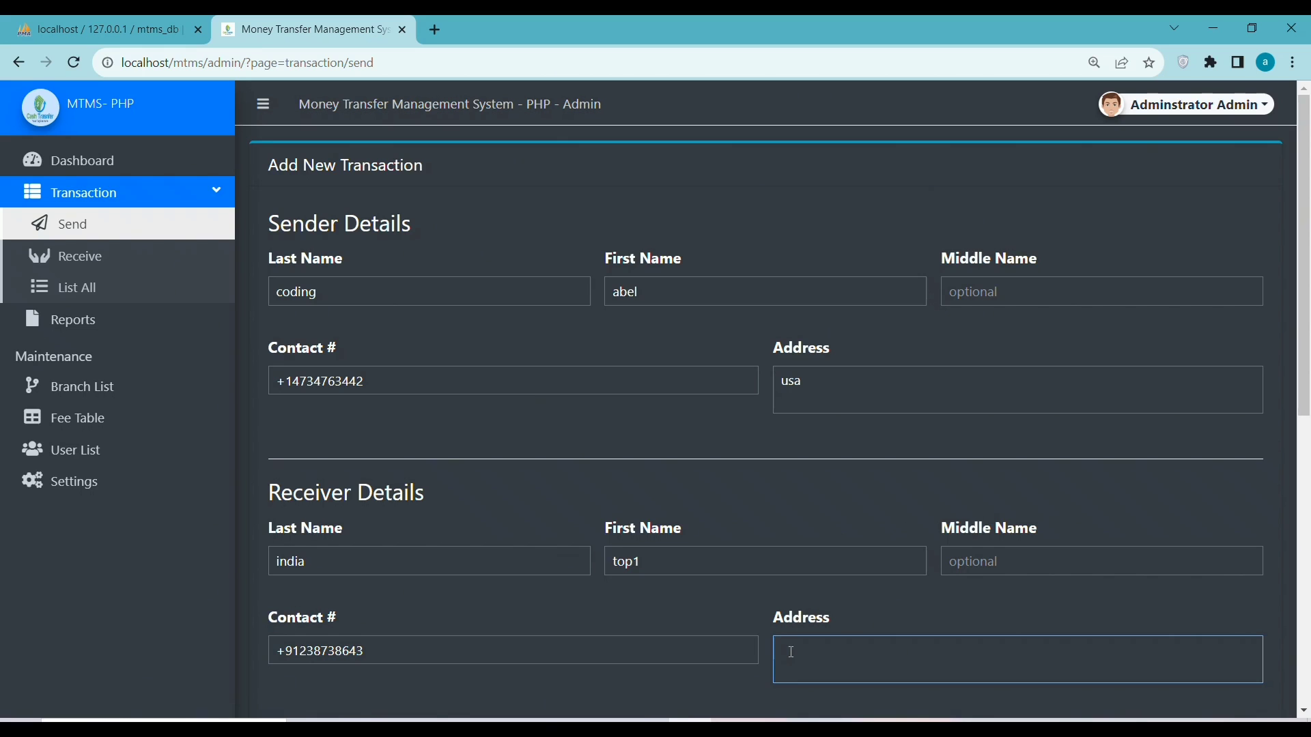
pyautogui.write('dilhi')
pyautogui.write('i')
pyautogui.click(1304, 459)
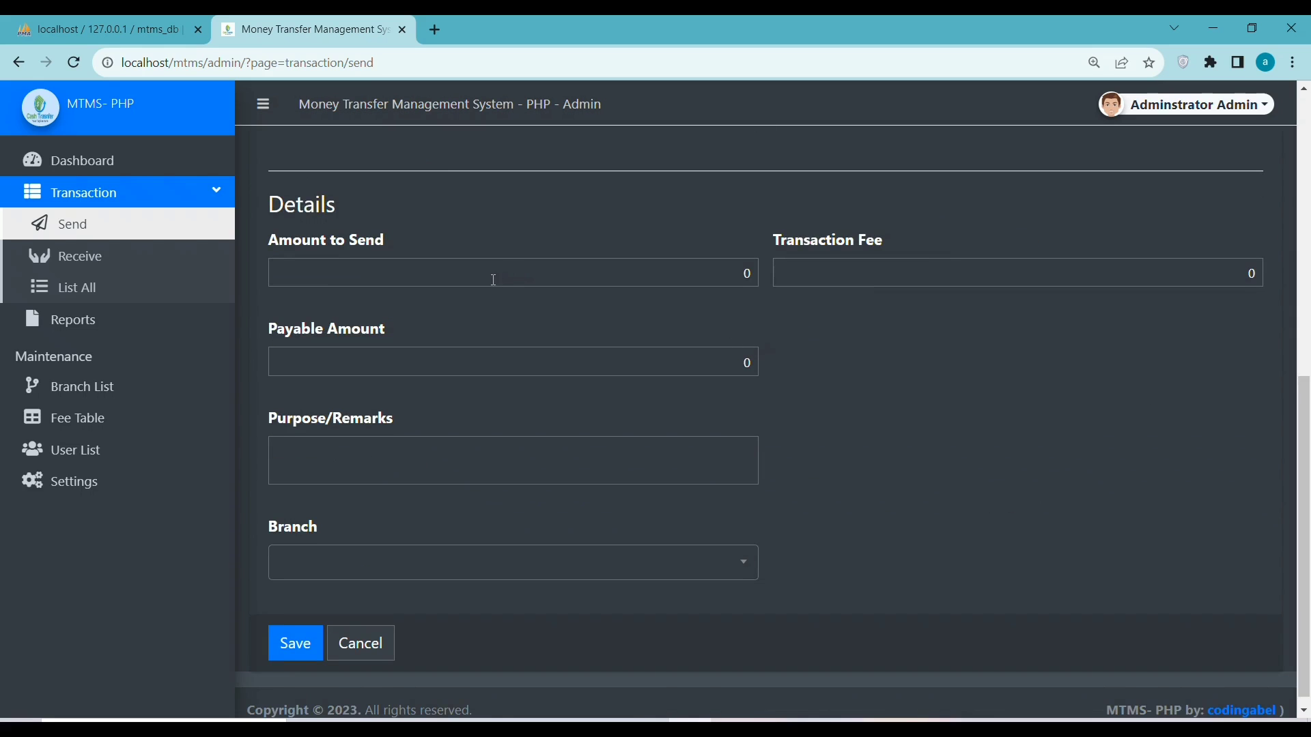
# Save a 50000 transfer (fee 100, payable 50100) with remark 'pay' to Branch 102
pyautogui.moveTo(1305, 470); pyautogui.dragTo(1305, 444)
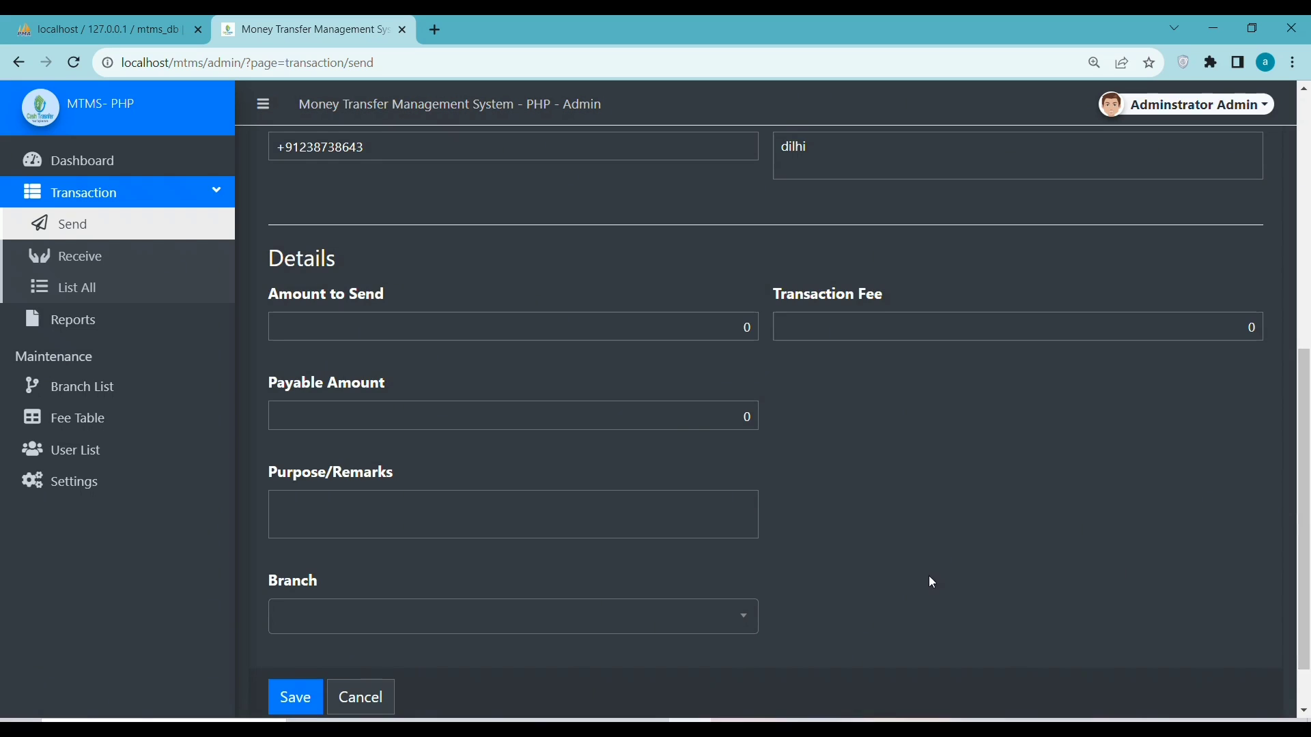
pyautogui.click(548, 330)
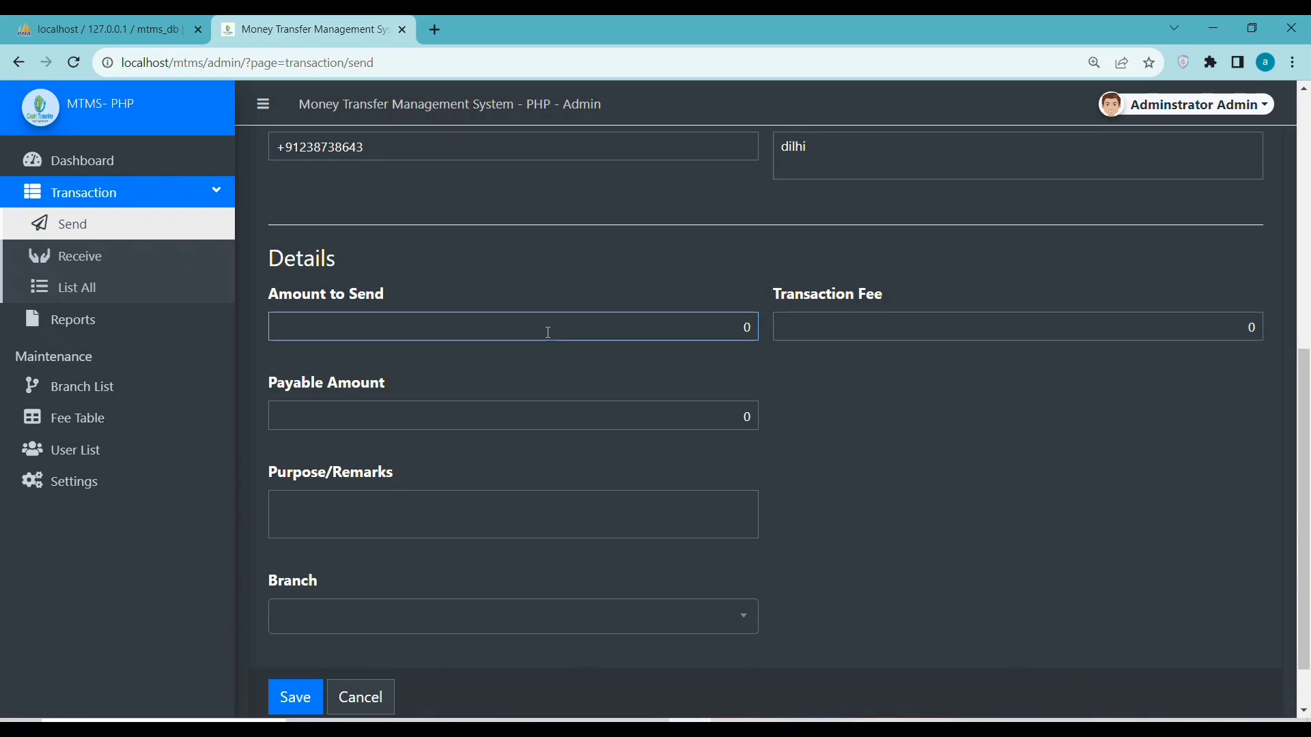
pyautogui.write('50000')
pyautogui.click(948, 330)
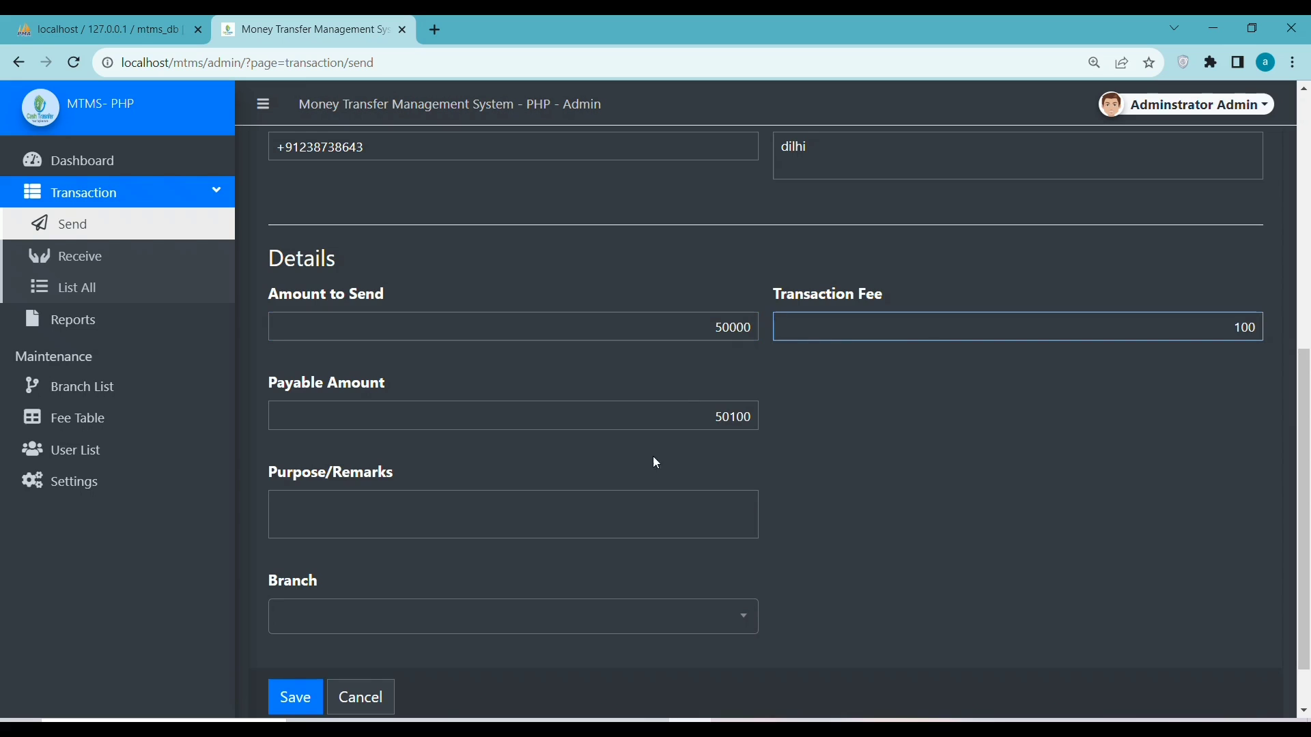
pyautogui.click(632, 547)
pyautogui.click(585, 517)
pyautogui.write('pay')
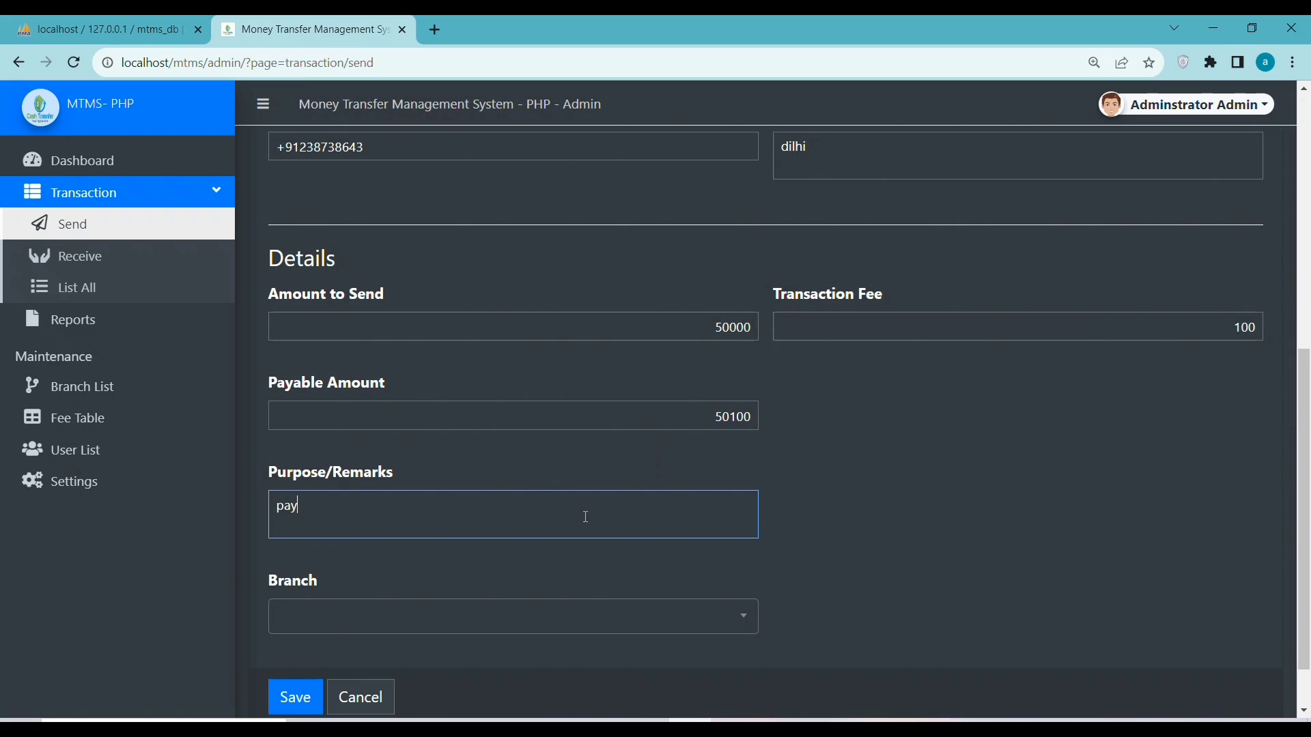
pyautogui.click(398, 634)
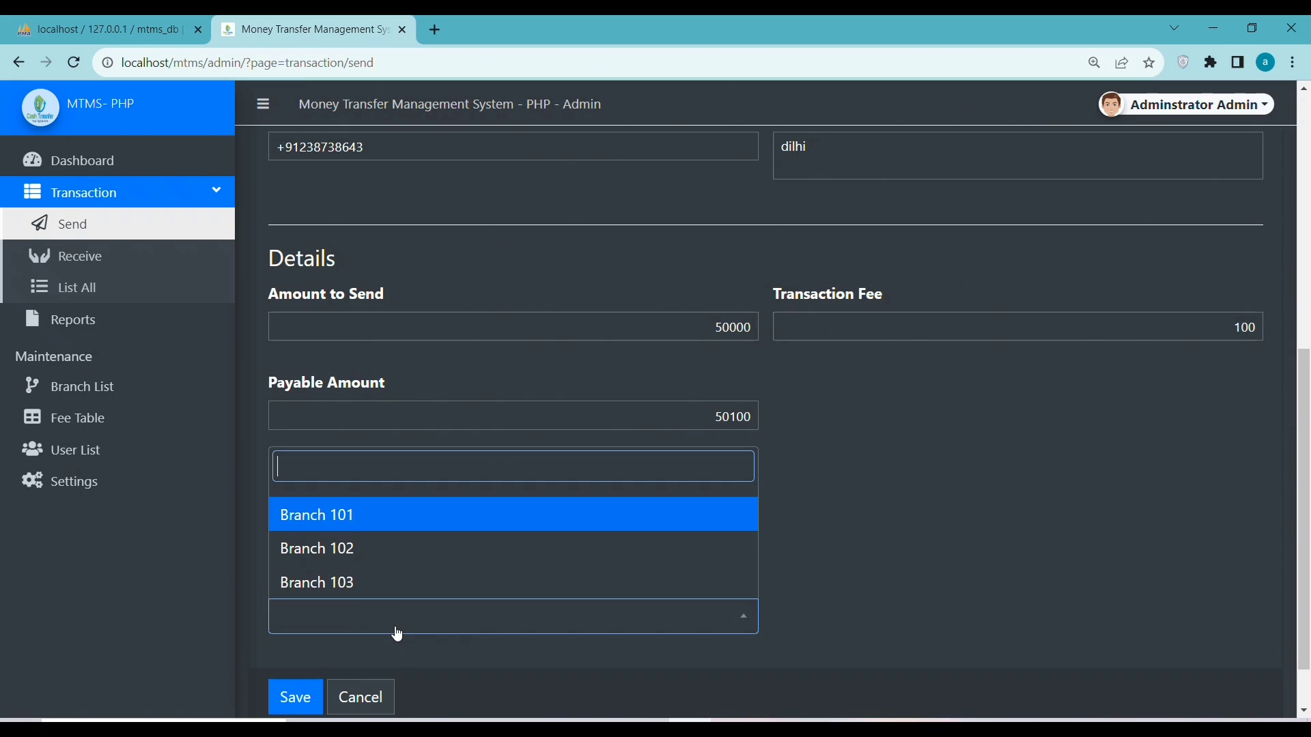
pyautogui.click(355, 555)
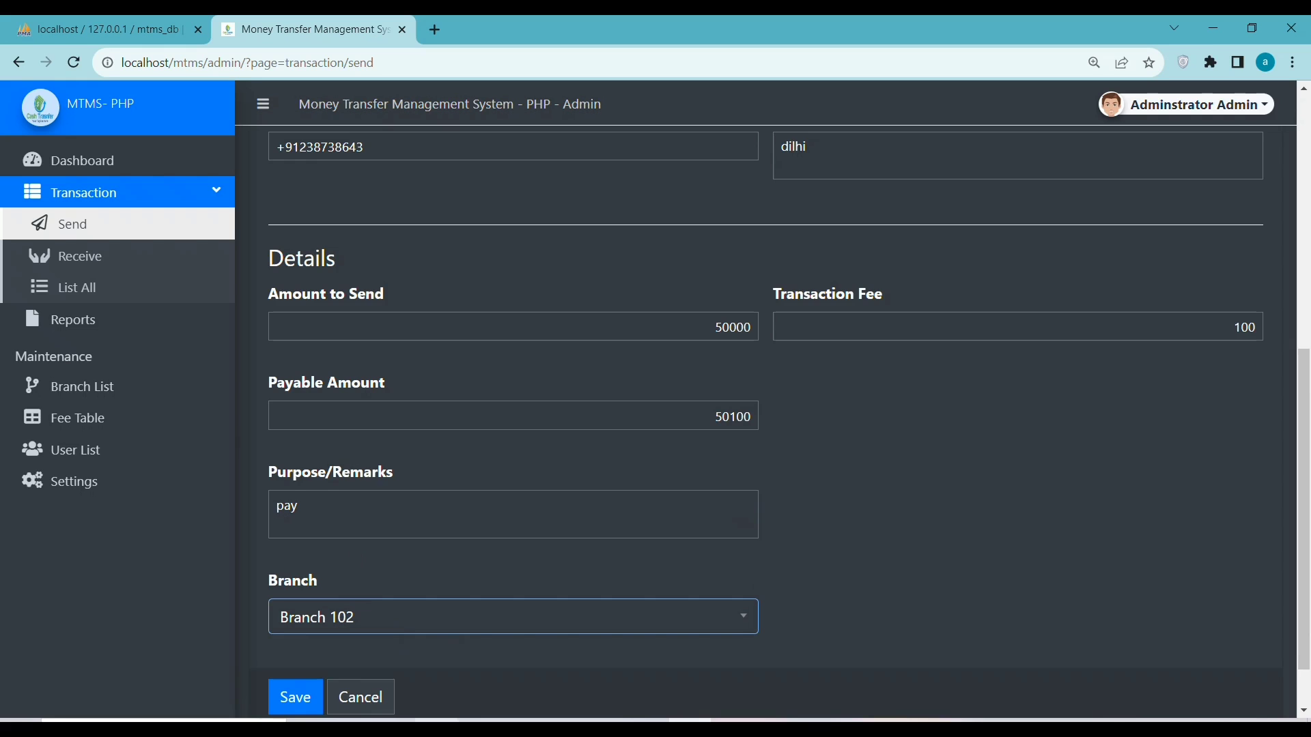
pyautogui.scroll(-1, 410, 556)
pyautogui.click(292, 626)
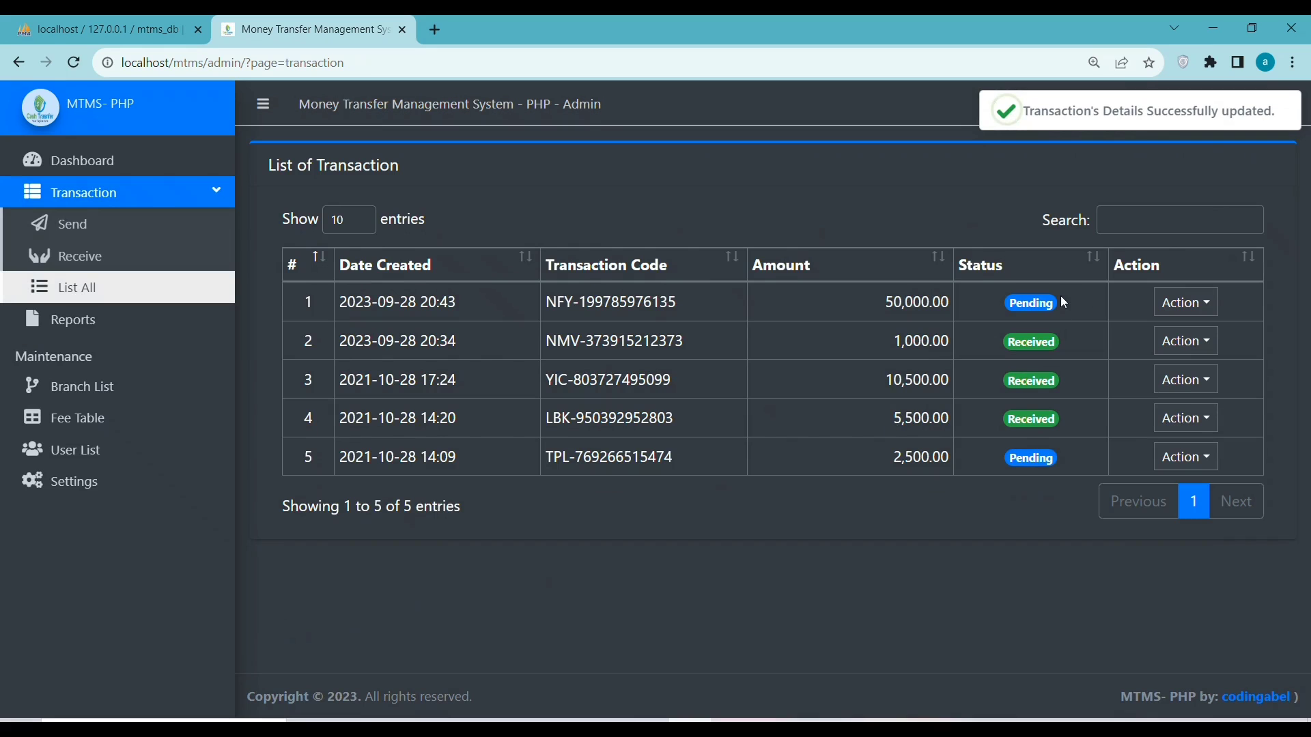
# Copy the newest transaction's tracking code from the transaction list
pyautogui.click(68, 255)
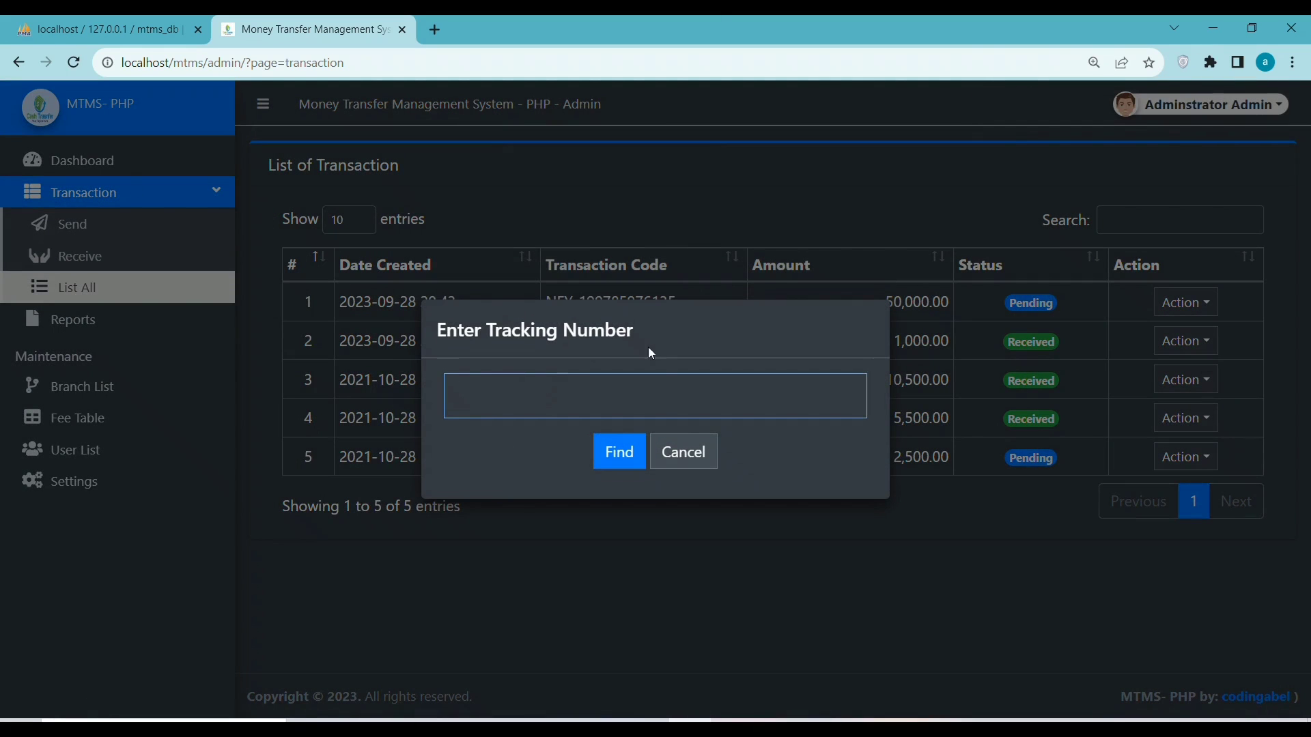
pyautogui.click(679, 454)
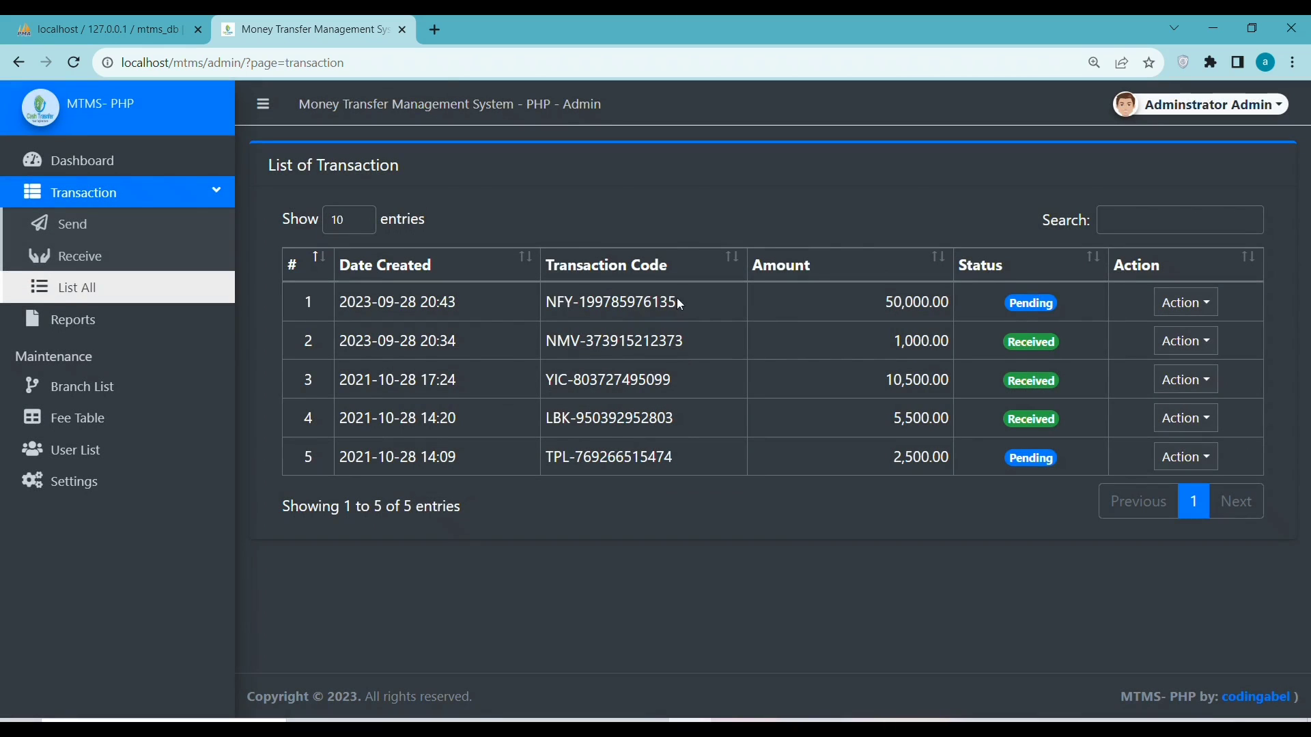
pyautogui.moveTo(681, 305)
pyautogui.mouseDown()
pyautogui.moveTo(524, 306)
pyautogui.moveTo(704, 305)
pyautogui.mouseUp()
pyautogui.rightClick(569, 298)
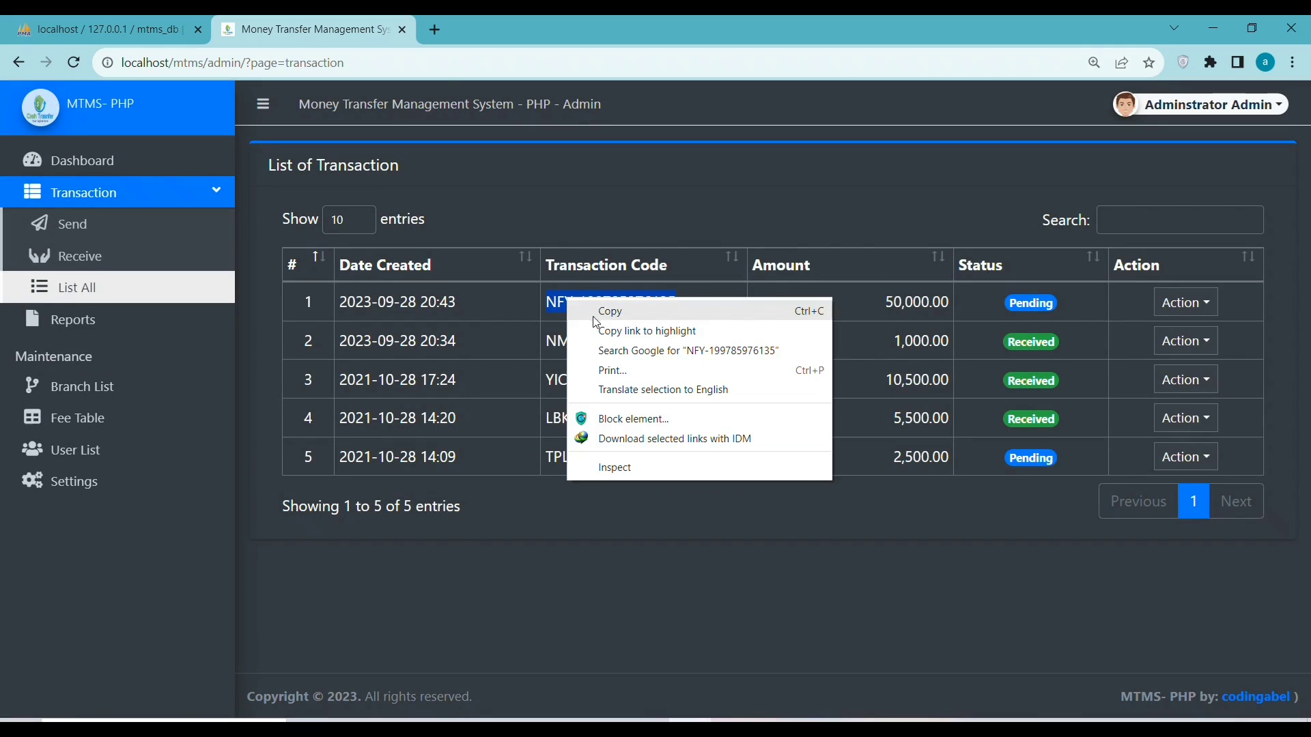
pyautogui.click(600, 312)
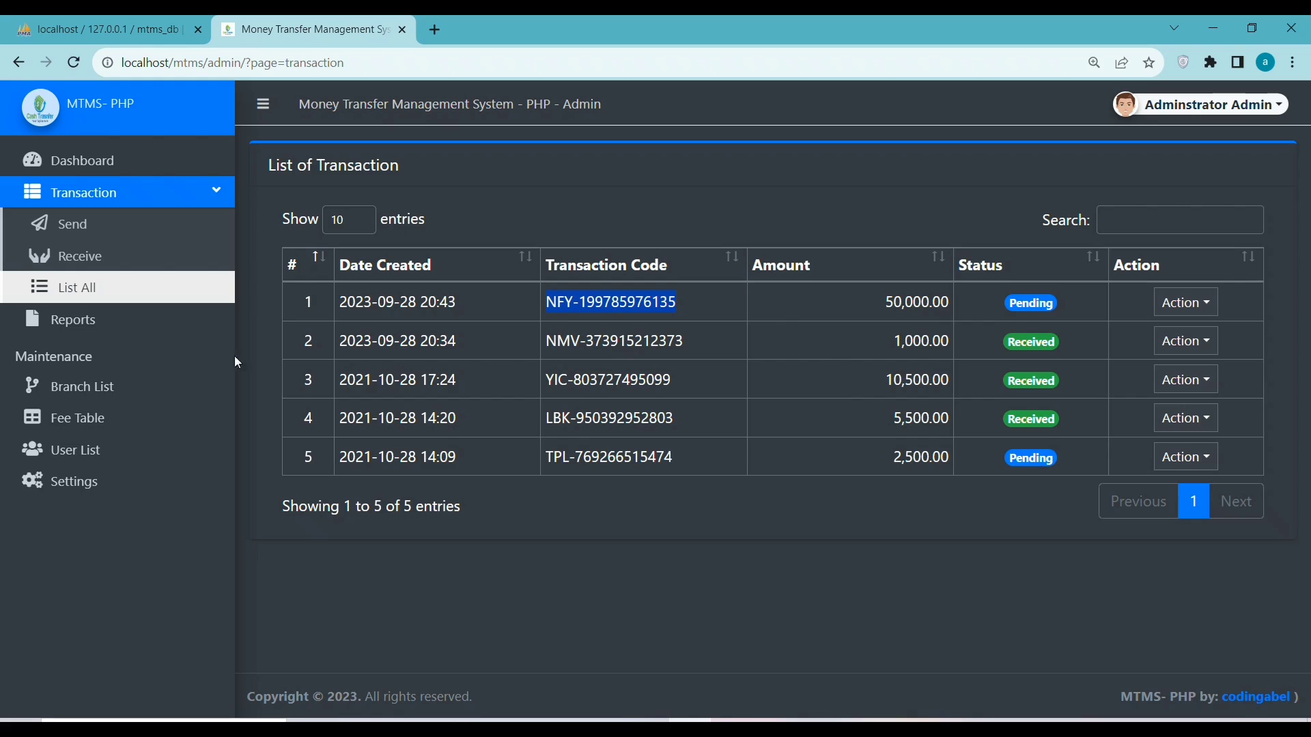
# Find the 50,000 transfer on the Receive page by pasting its tracking code
pyautogui.click(72, 258)
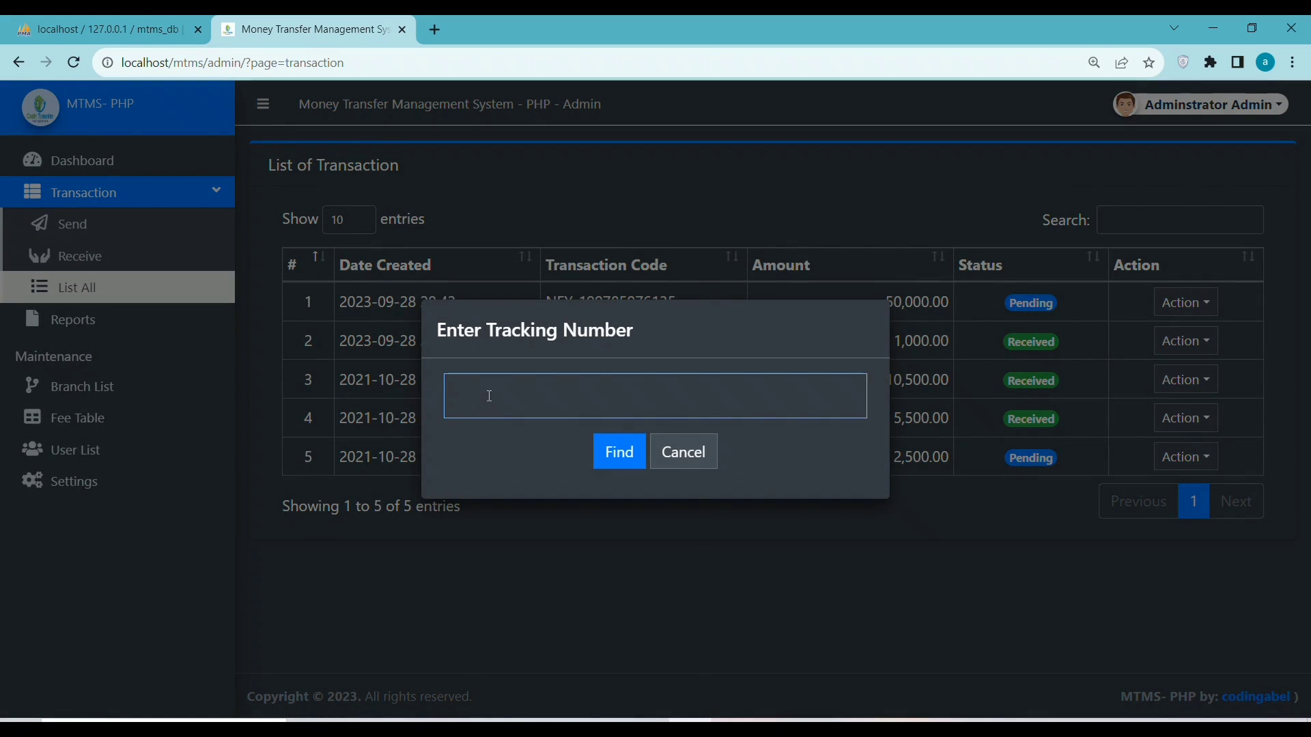
pyautogui.rightClick(490, 395)
pyautogui.click(540, 533)
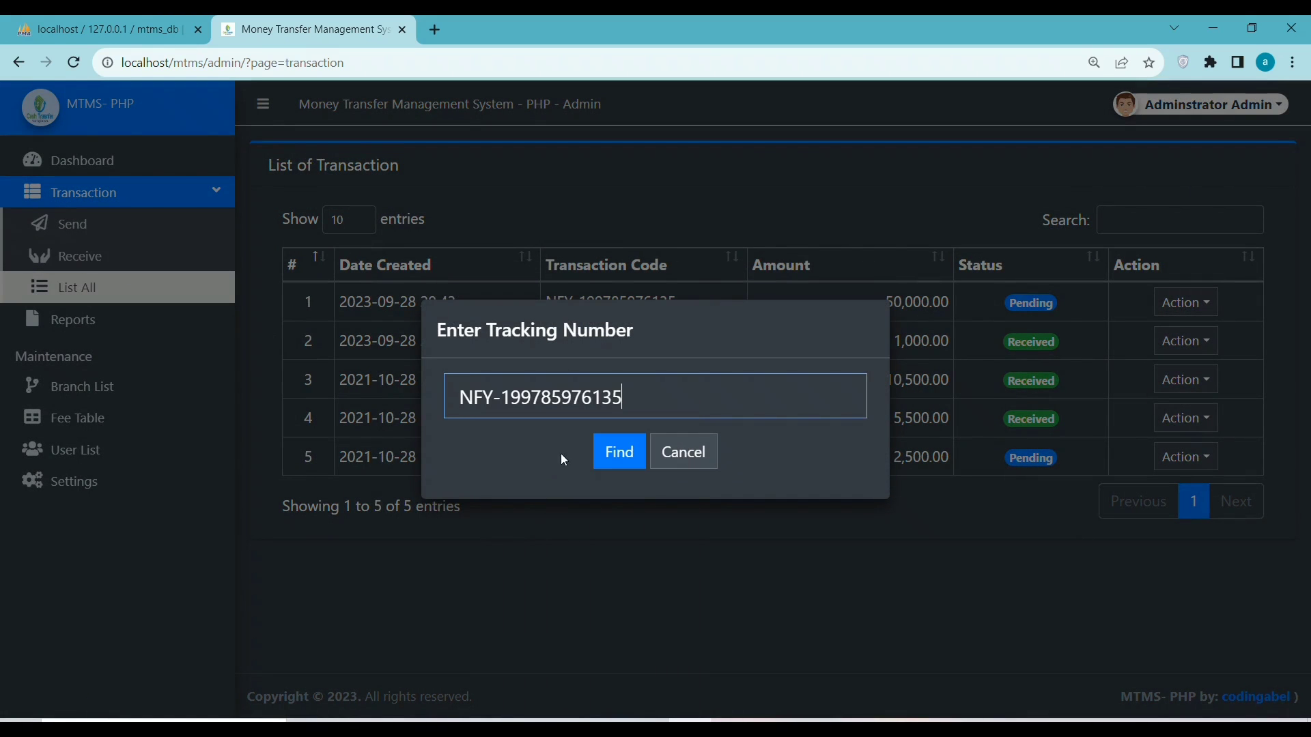
pyautogui.click(609, 453)
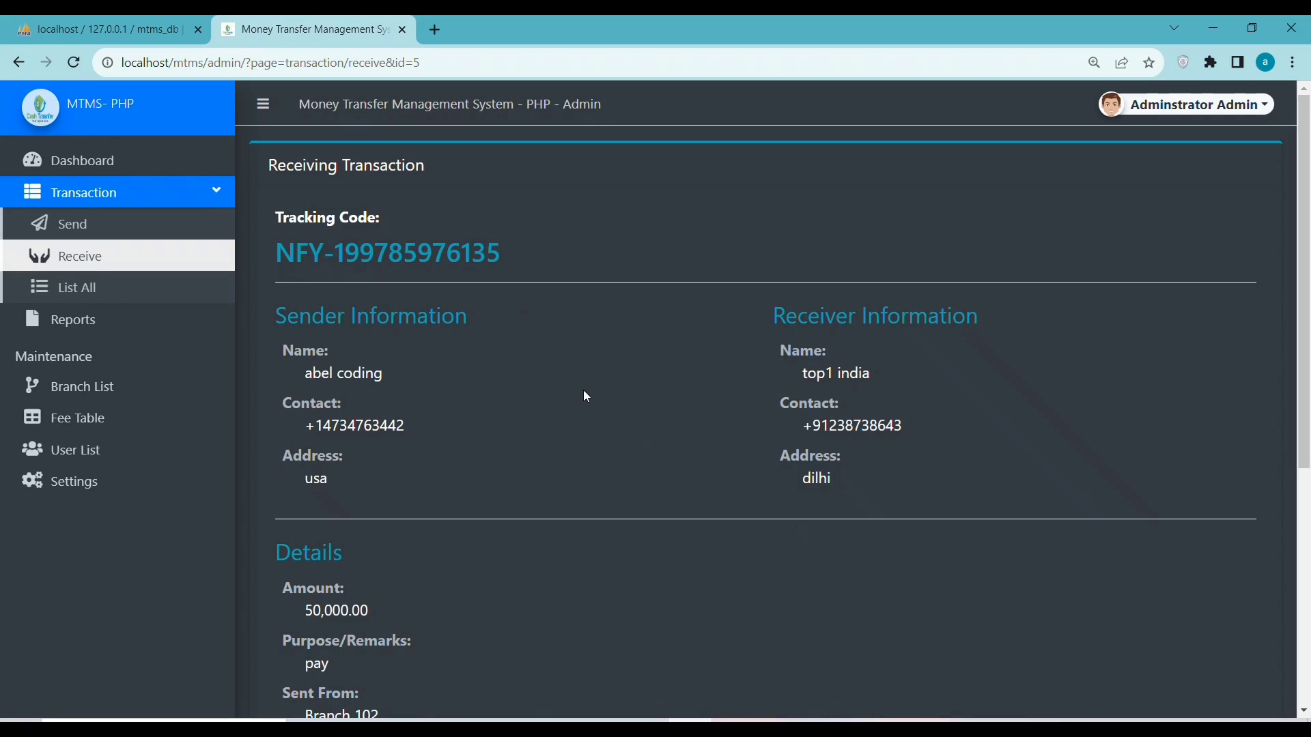
# Record the receiver's ID type and number, choose Branch 102, save as received and close the print preview
pyautogui.scroll(-5, 587, 397)
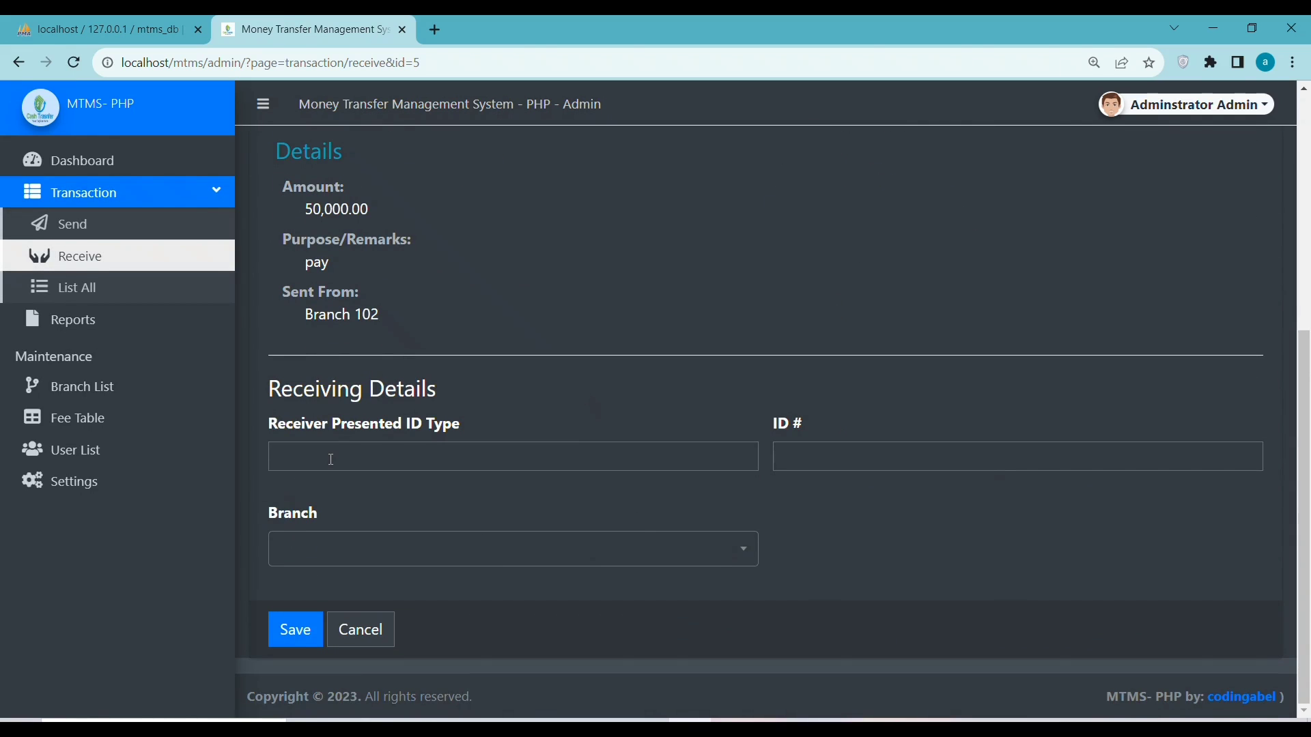
pyautogui.click(330, 458)
pyautogui.hotkey('ctrl', 'v')
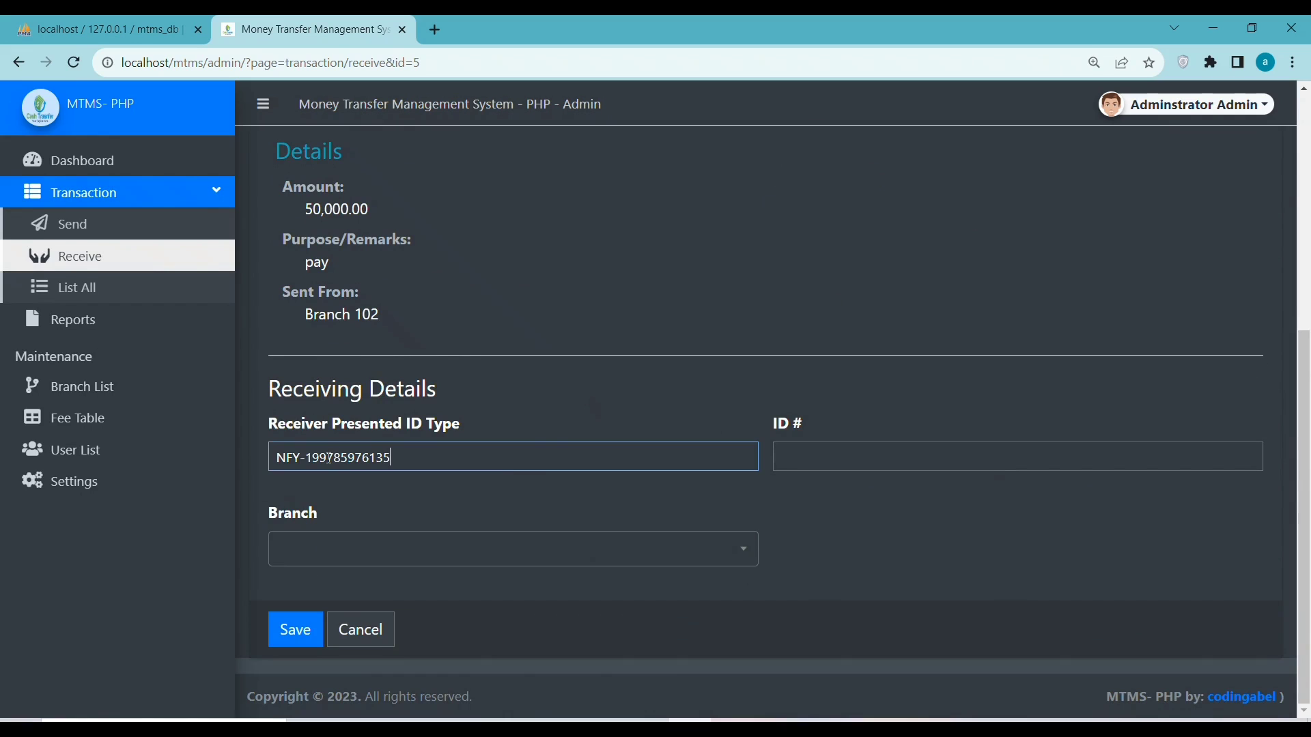
pyautogui.click(808, 455)
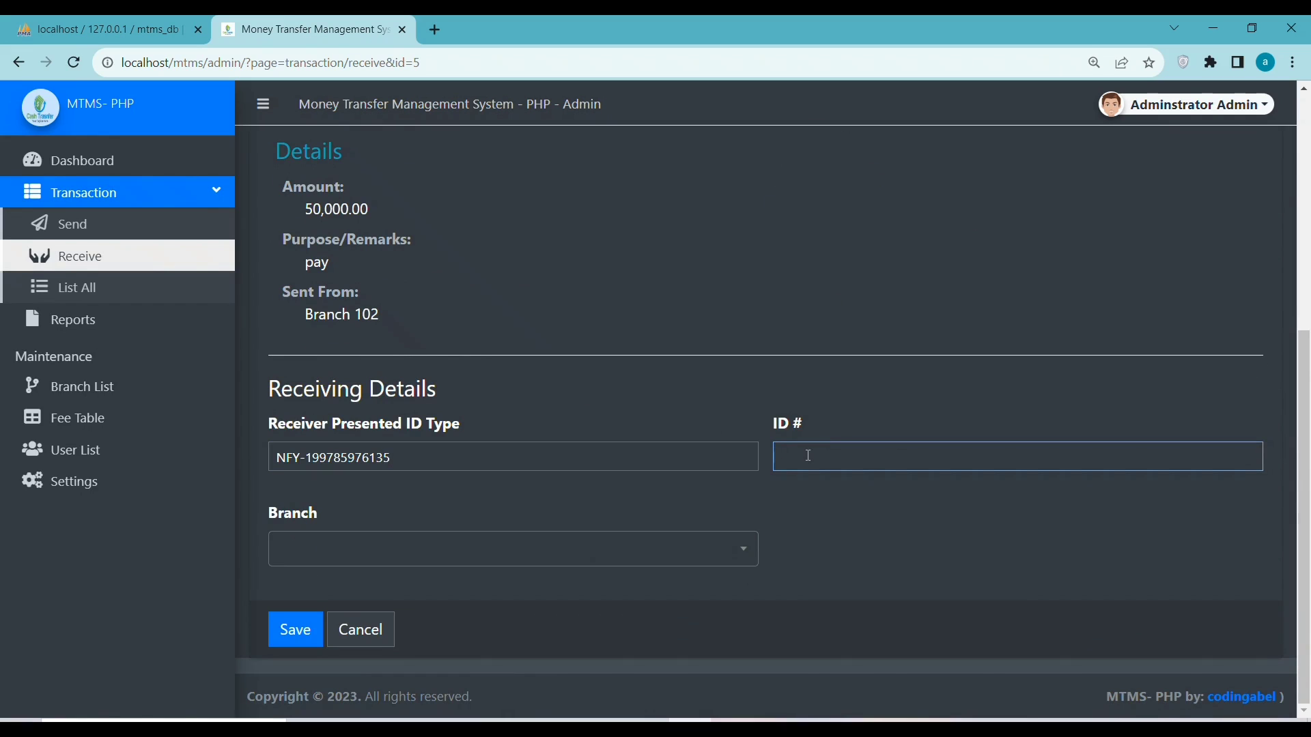
pyautogui.hotkey('ctrl', 'v')
pyautogui.click(320, 557)
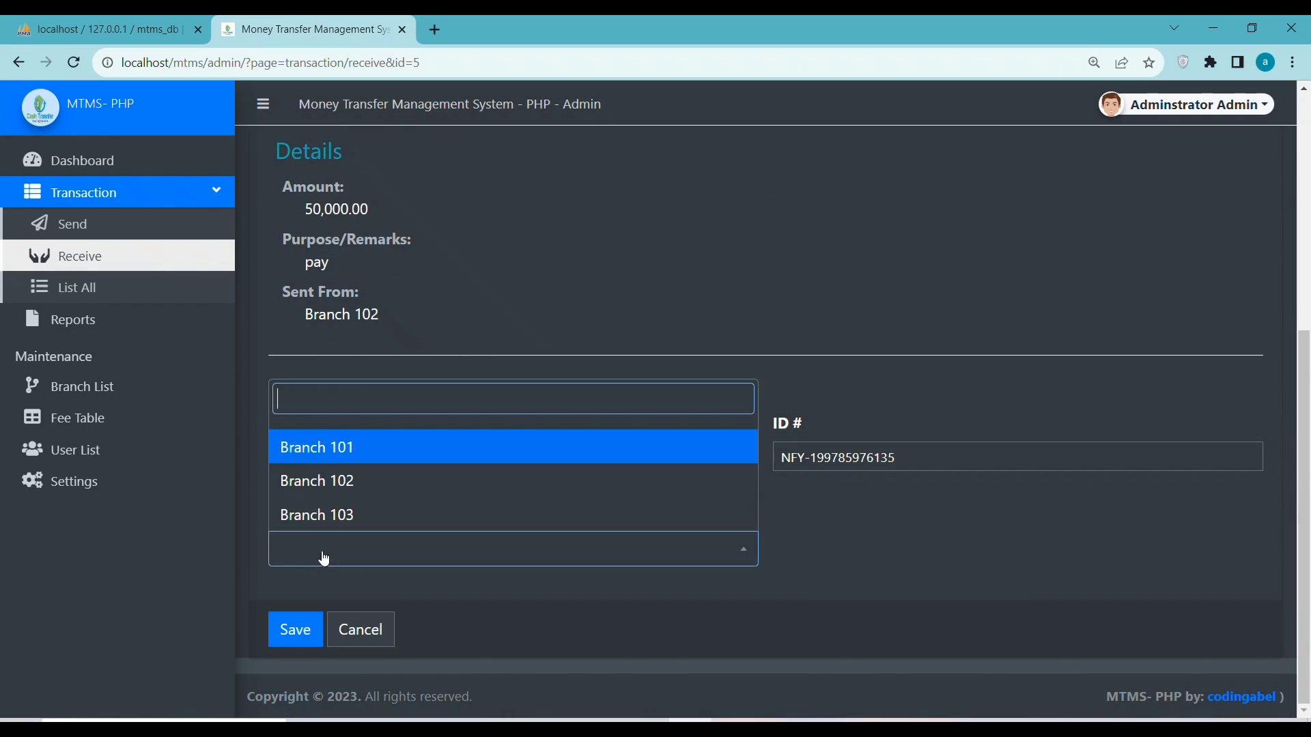
pyautogui.click(319, 481)
pyautogui.click(298, 629)
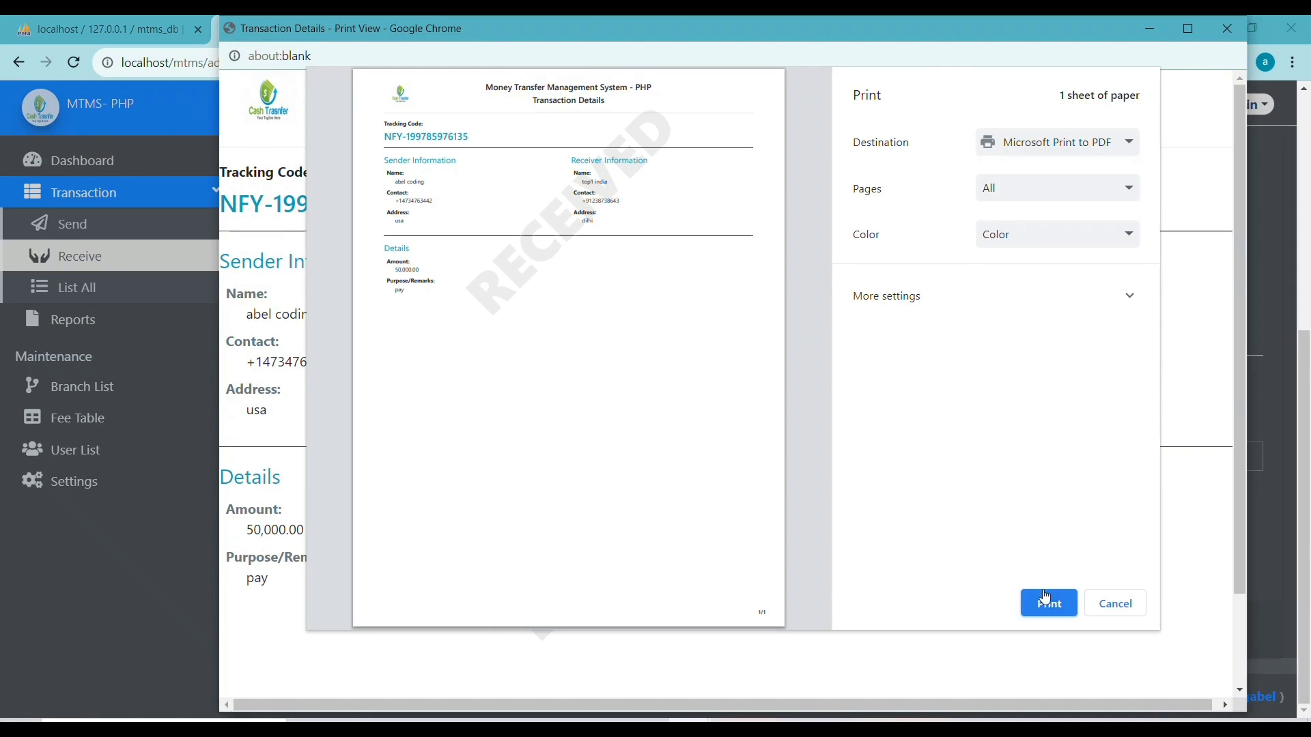
pyautogui.click(1098, 605)
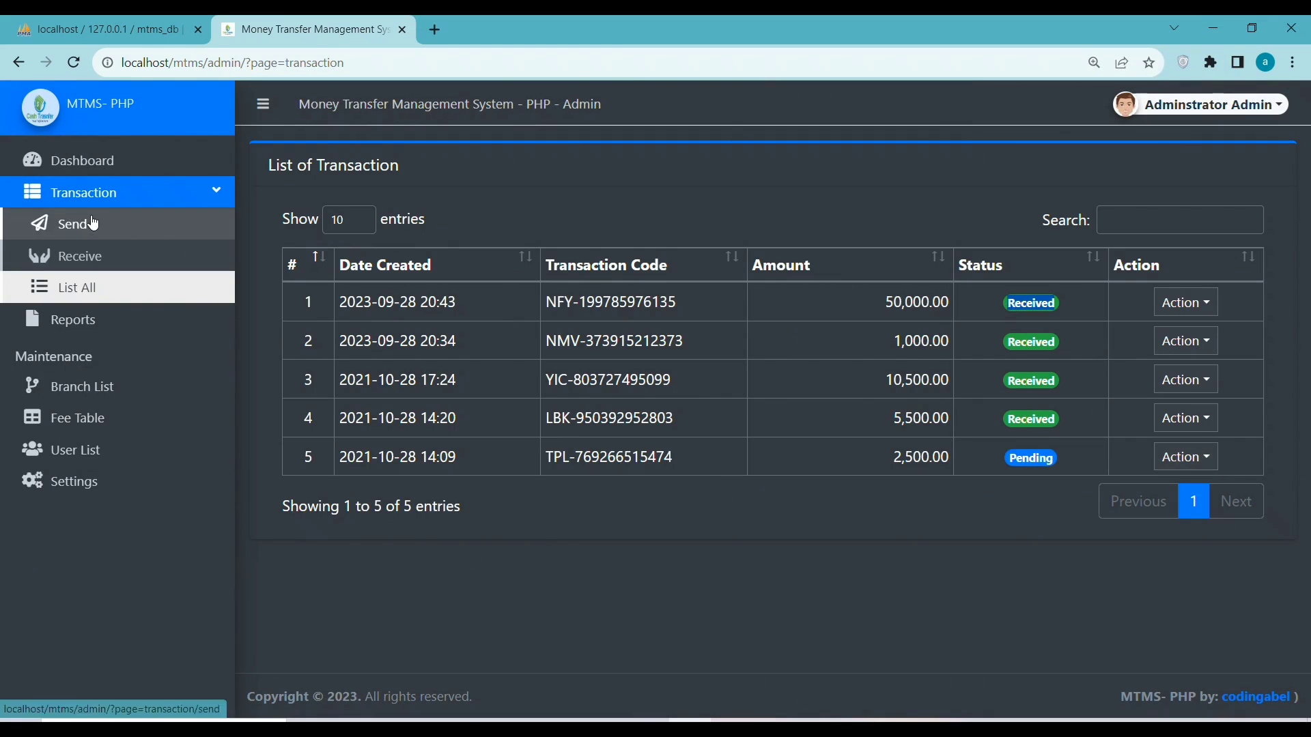
# Filter the transaction report to 09/28/2023 for both the start and end dates
pyautogui.click(92, 330)
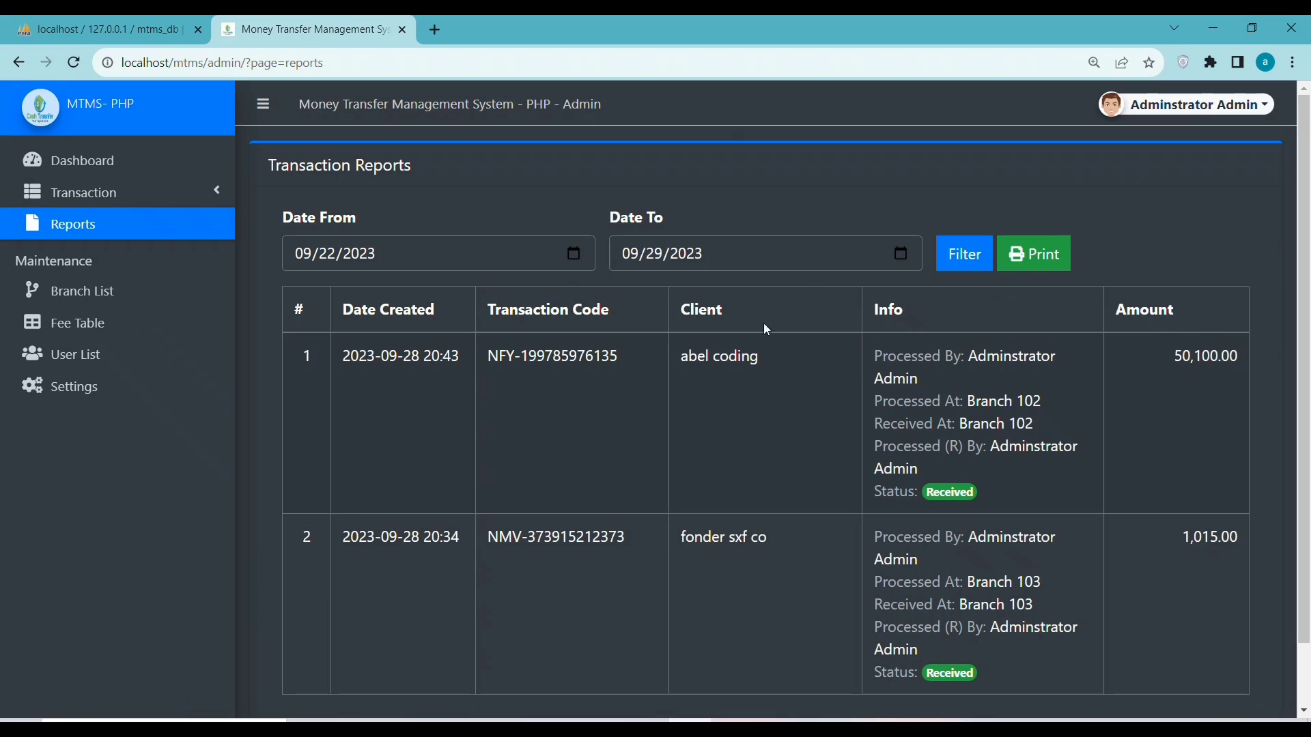
pyautogui.click(1051, 464)
pyautogui.click(964, 255)
pyautogui.click(465, 250)
pyautogui.click(581, 256)
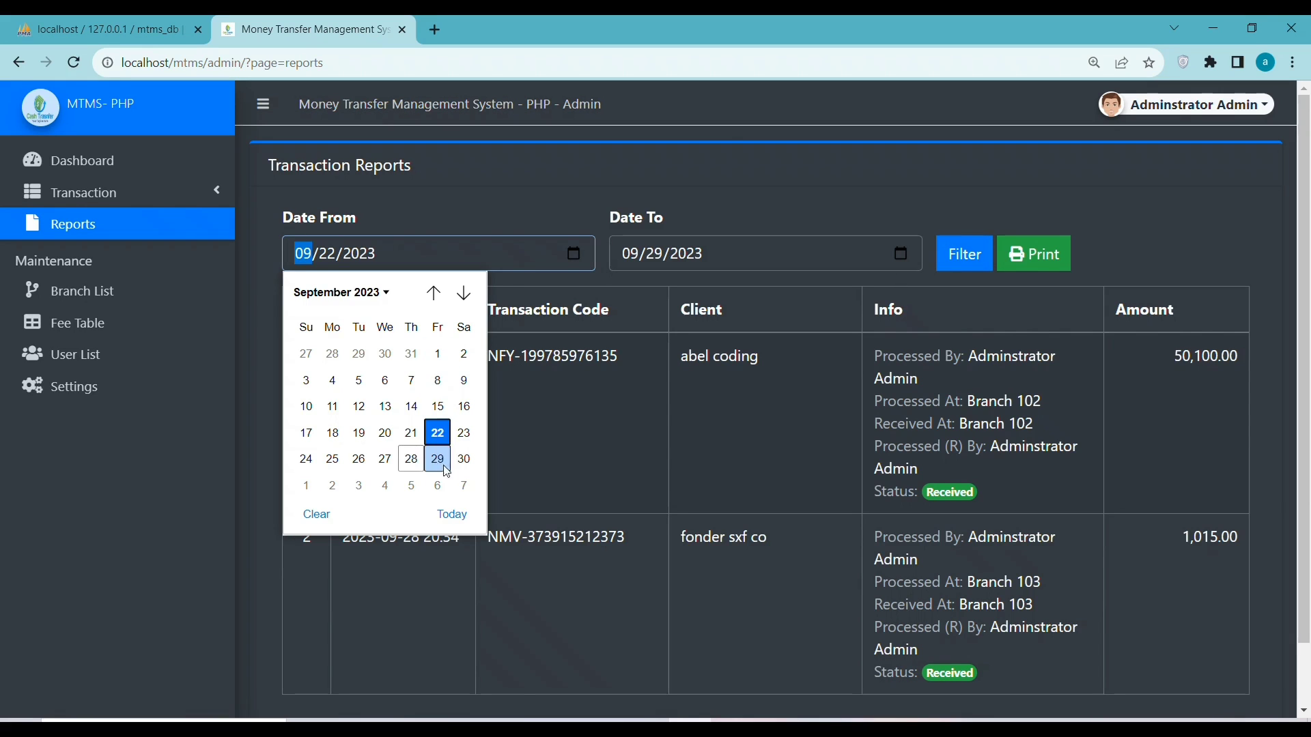
pyautogui.click(450, 513)
pyautogui.click(899, 256)
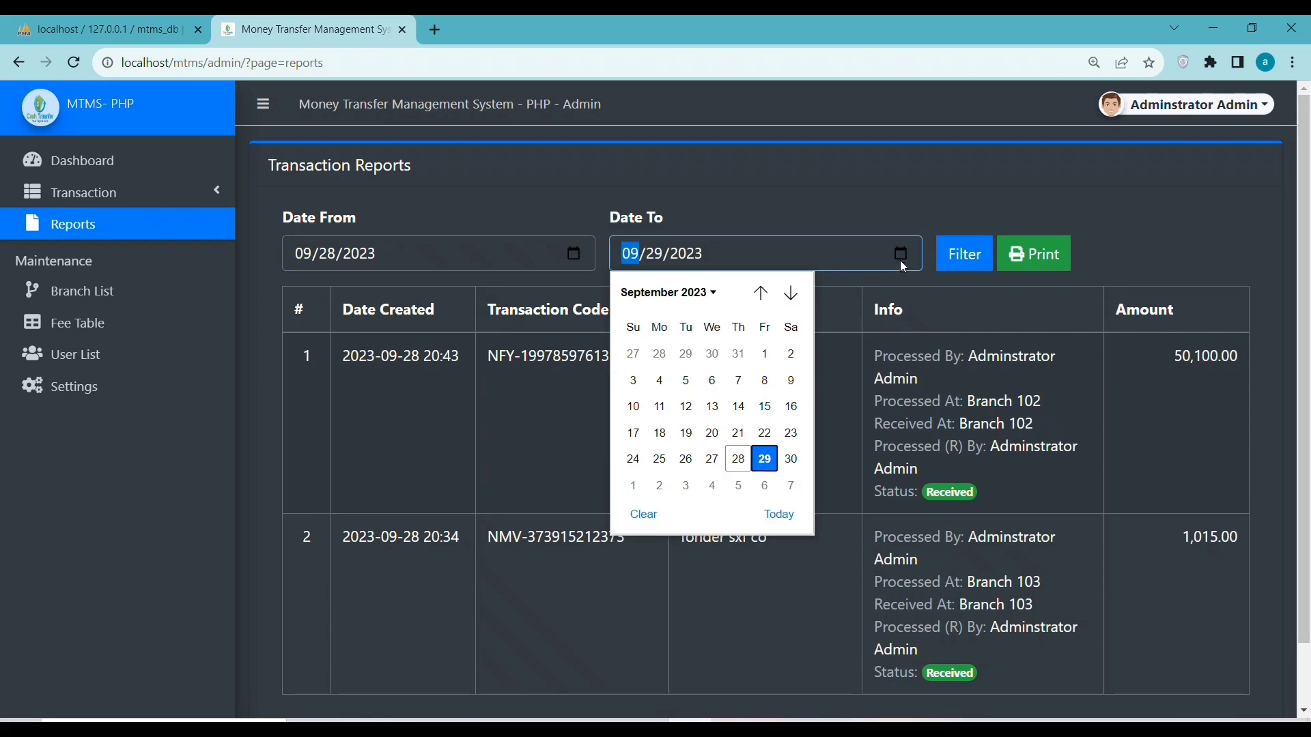
pyautogui.click(777, 514)
pyautogui.click(962, 257)
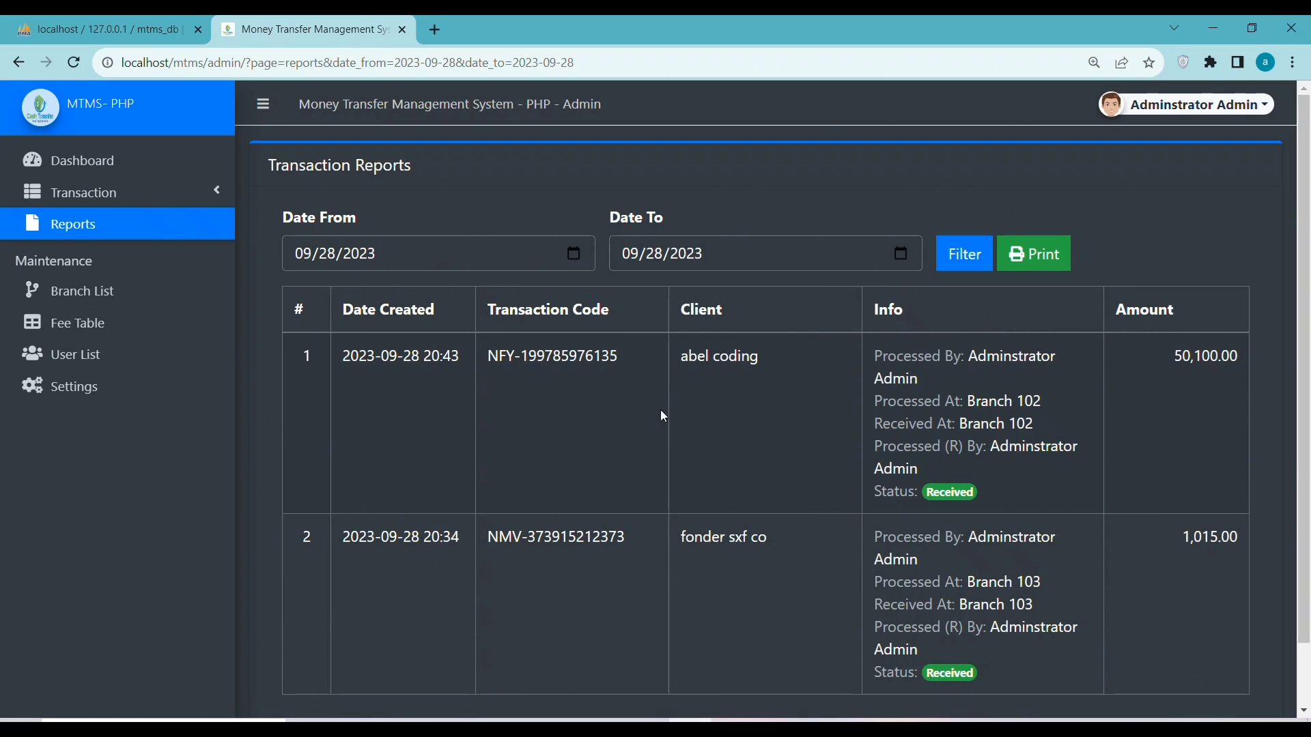
# Preview the filtered report's printout, cancel it, and go to the Branch List
pyautogui.click(1036, 254)
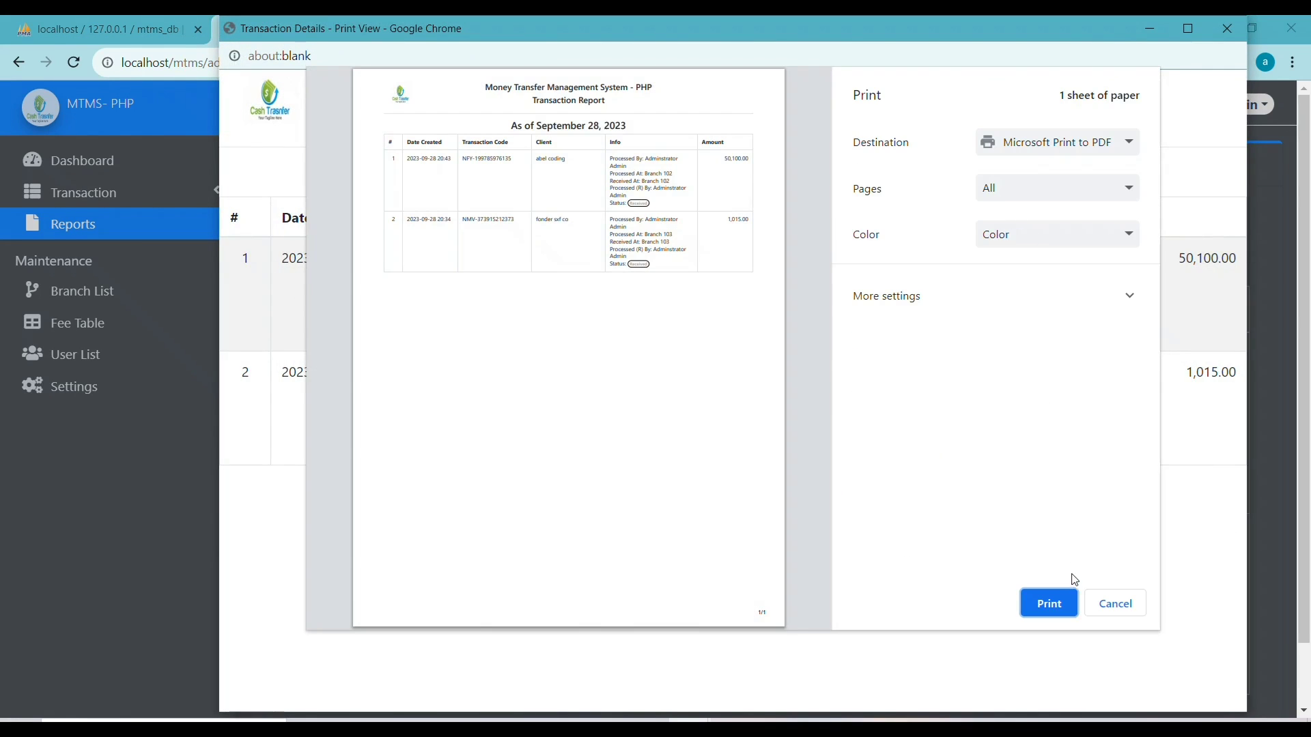
pyautogui.click(1104, 613)
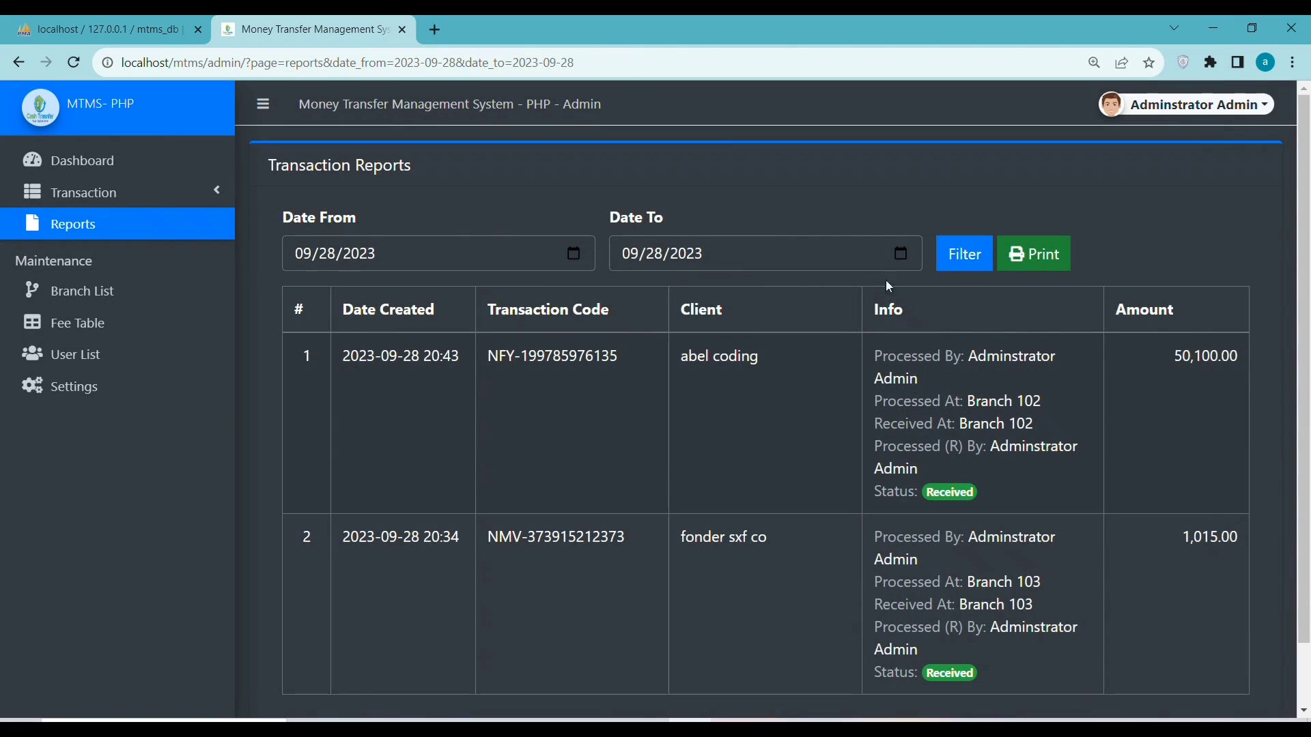
pyautogui.scroll(-1, 879, 608)
pyautogui.scroll(1, 751, 583)
pyautogui.click(82, 291)
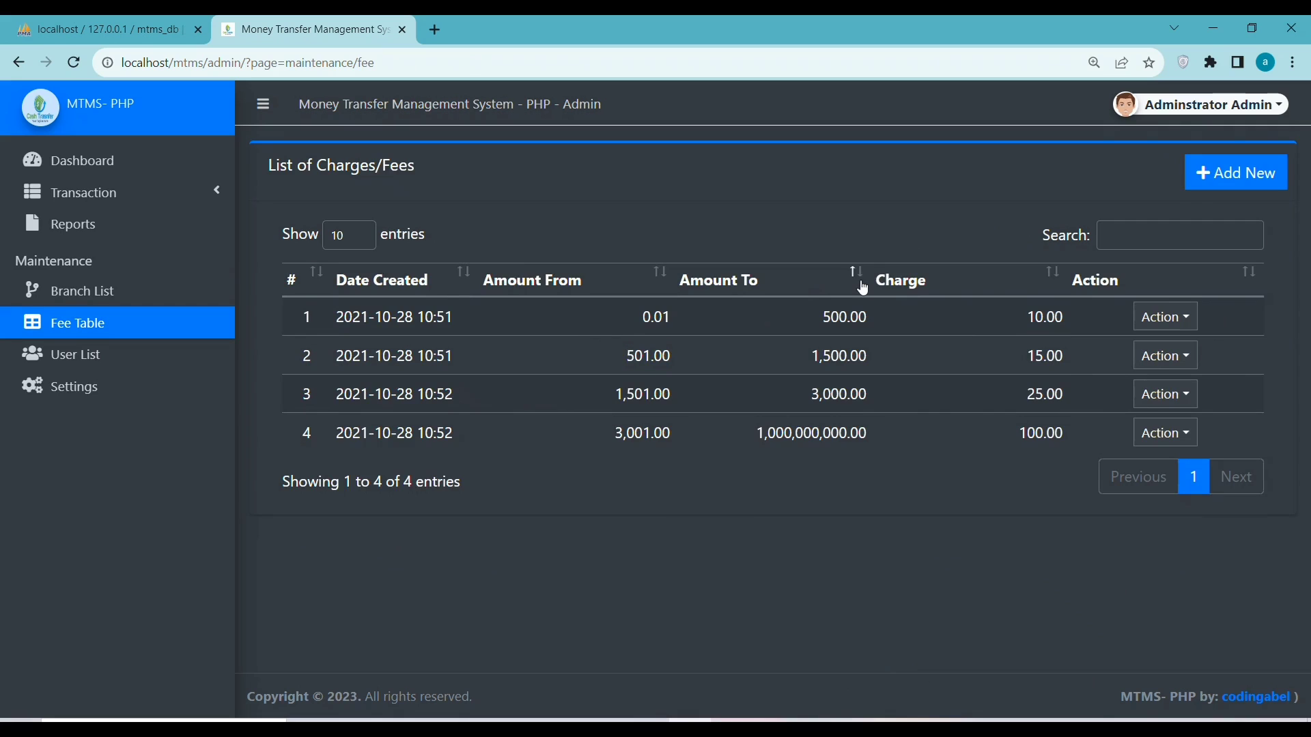
# Sort the fee table by Amount To, descending then ascending, and move on to the User List
pyautogui.click(867, 282)
pyautogui.click(865, 281)
pyautogui.click(739, 718)
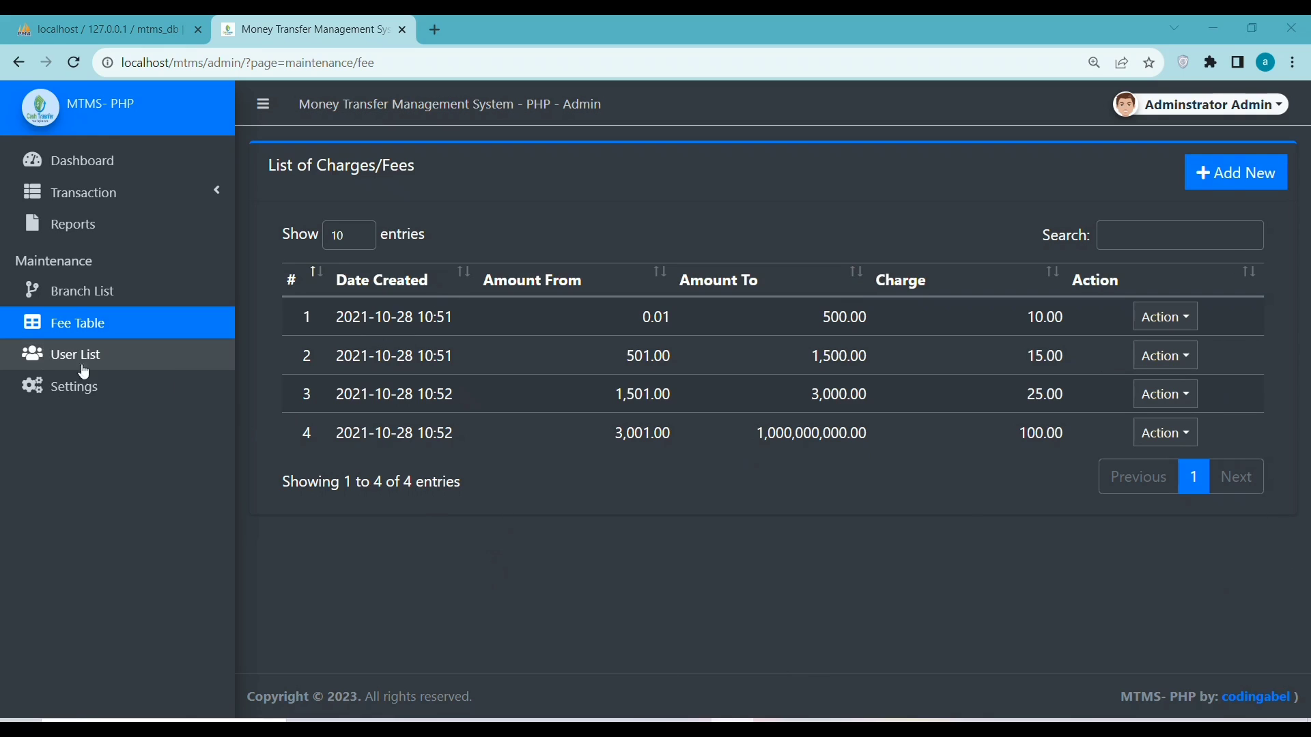
pyautogui.click(49, 357)
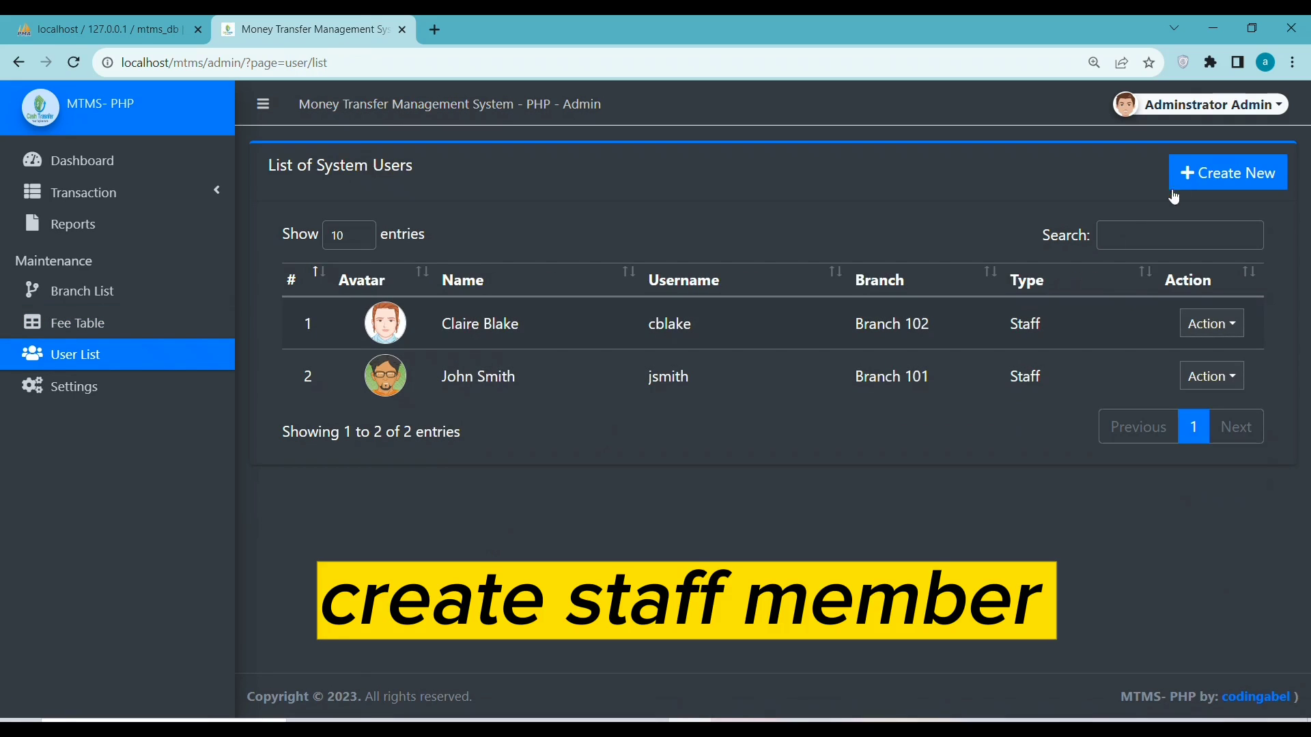
# Add a new user 'Staff Mem' '12' with login type Staff at the colso branch and save
pyautogui.click(1229, 173)
pyautogui.click(348, 205)
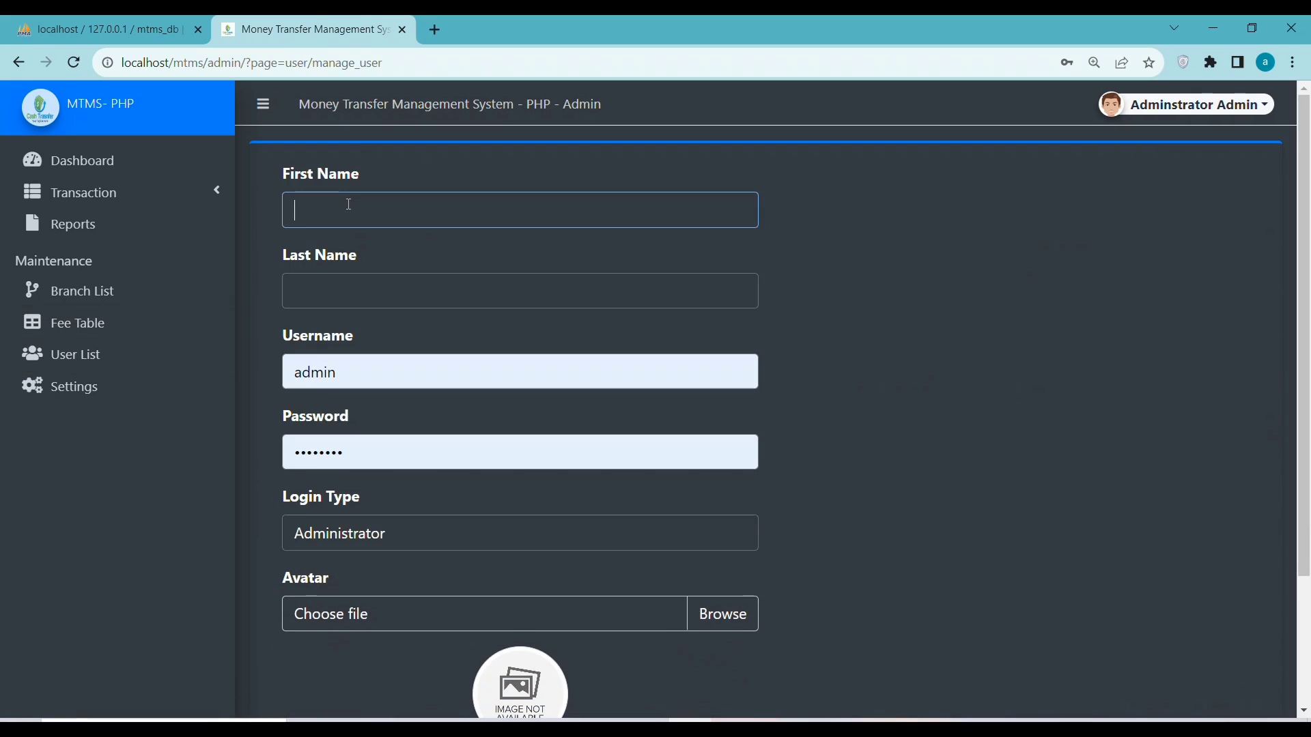
pyautogui.write('s')
pyautogui.write('at')
pyautogui.press('BackSpace')
pyautogui.press('BackSpace')
pyautogui.write('ta')
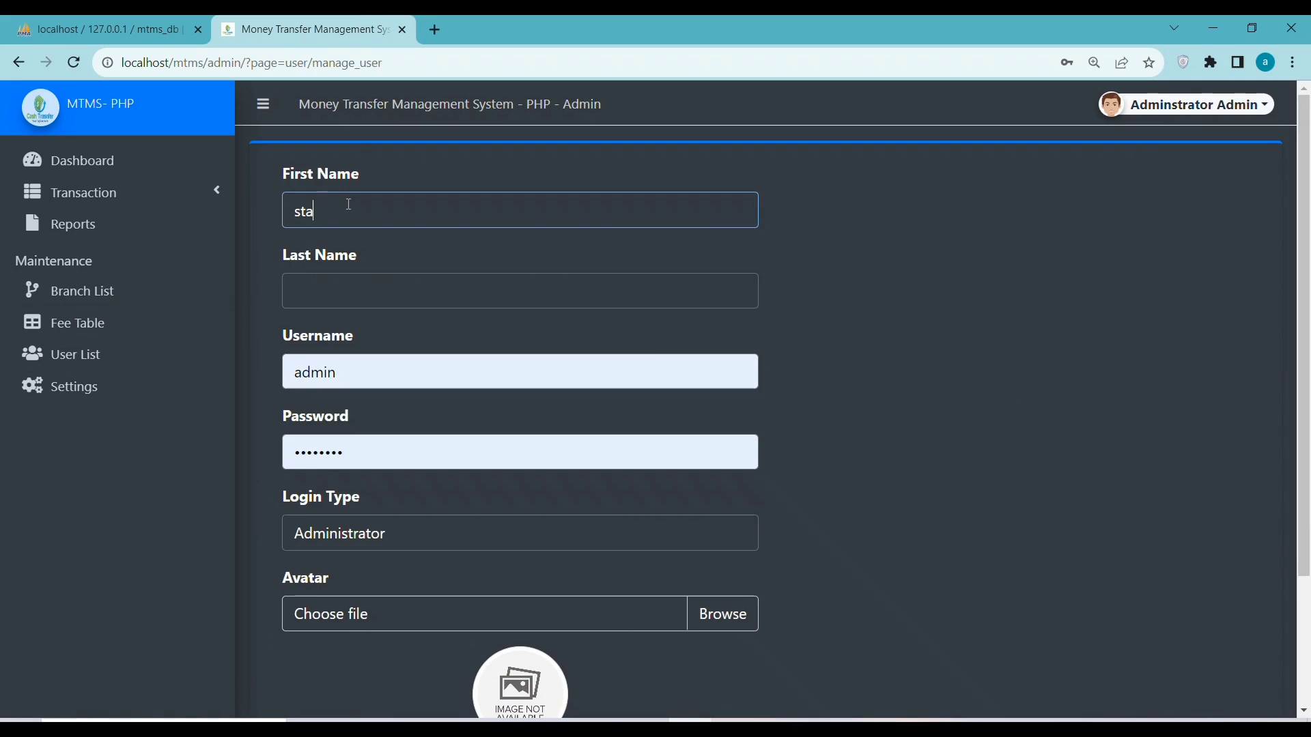
pyautogui.write('ff mem')
pyautogui.click(304, 282)
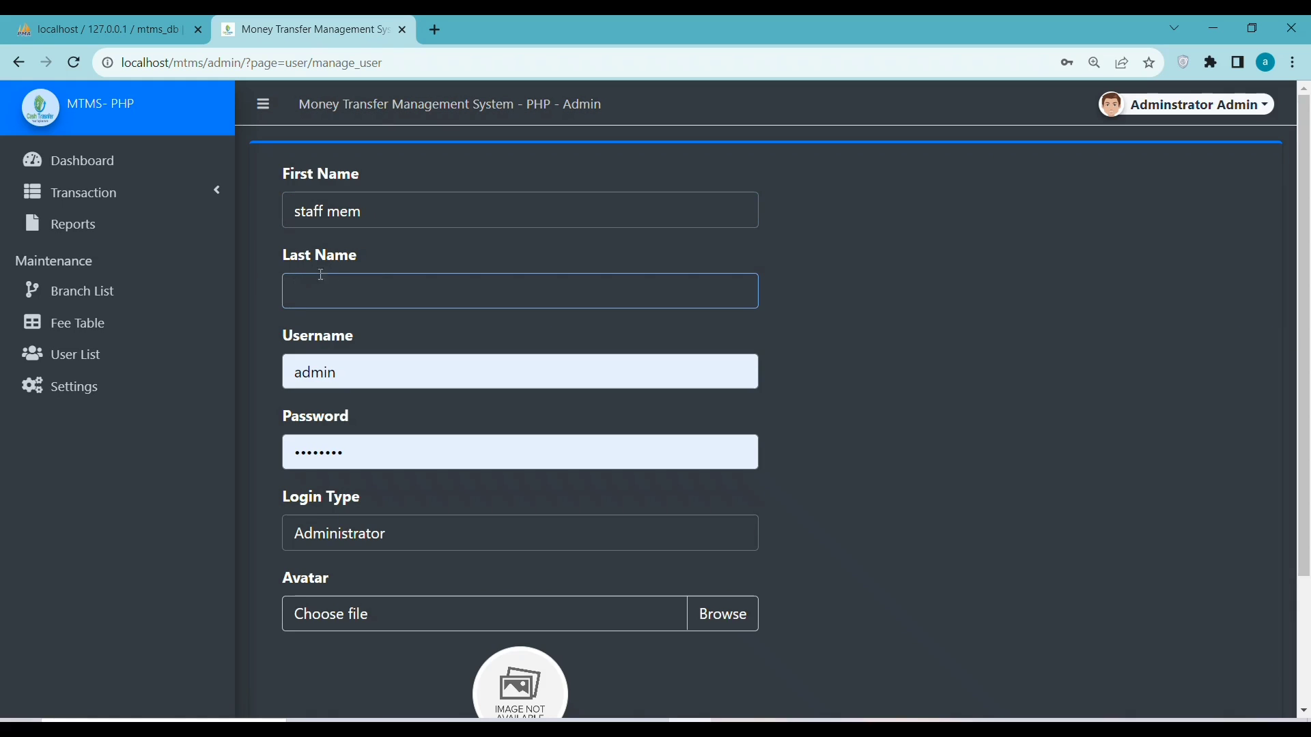
pyautogui.write('12')
pyautogui.click(396, 539)
pyautogui.click(341, 585)
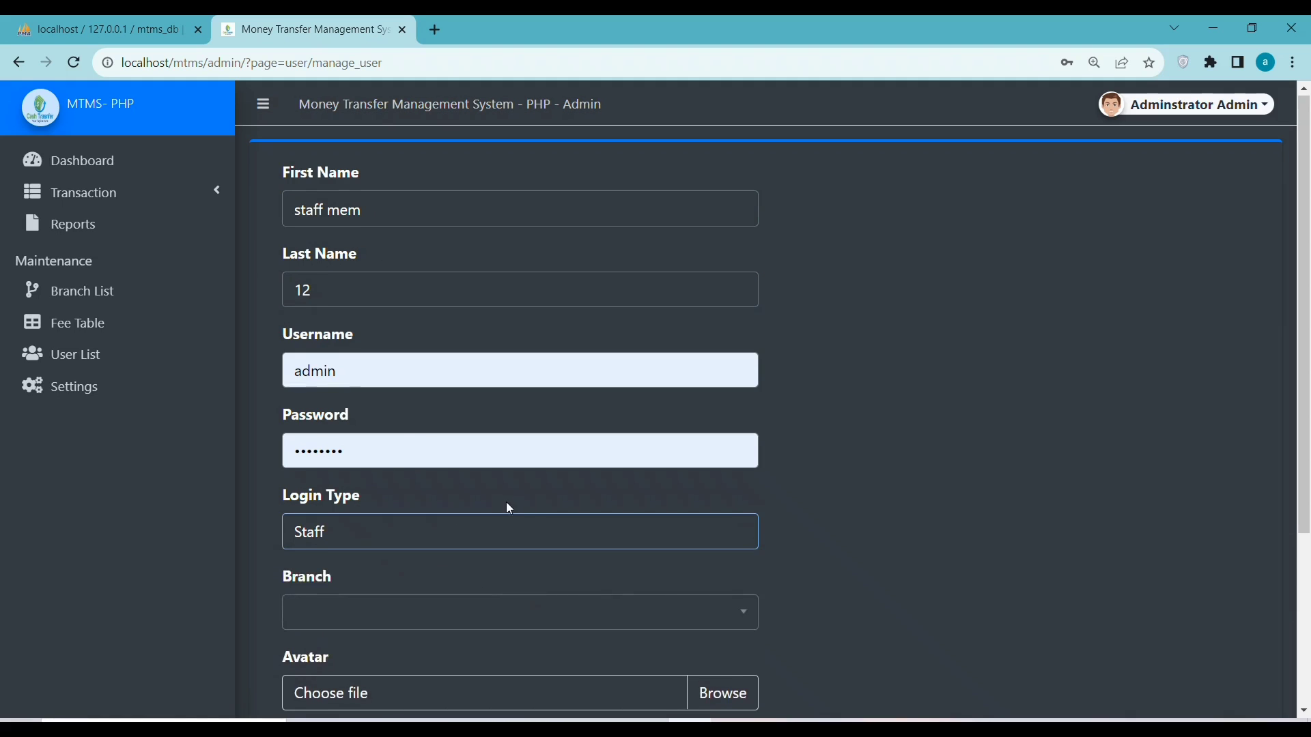
pyautogui.scroll(-3, 505, 502)
pyautogui.click(325, 443)
pyautogui.click(337, 627)
pyautogui.scroll(-2, 383, 546)
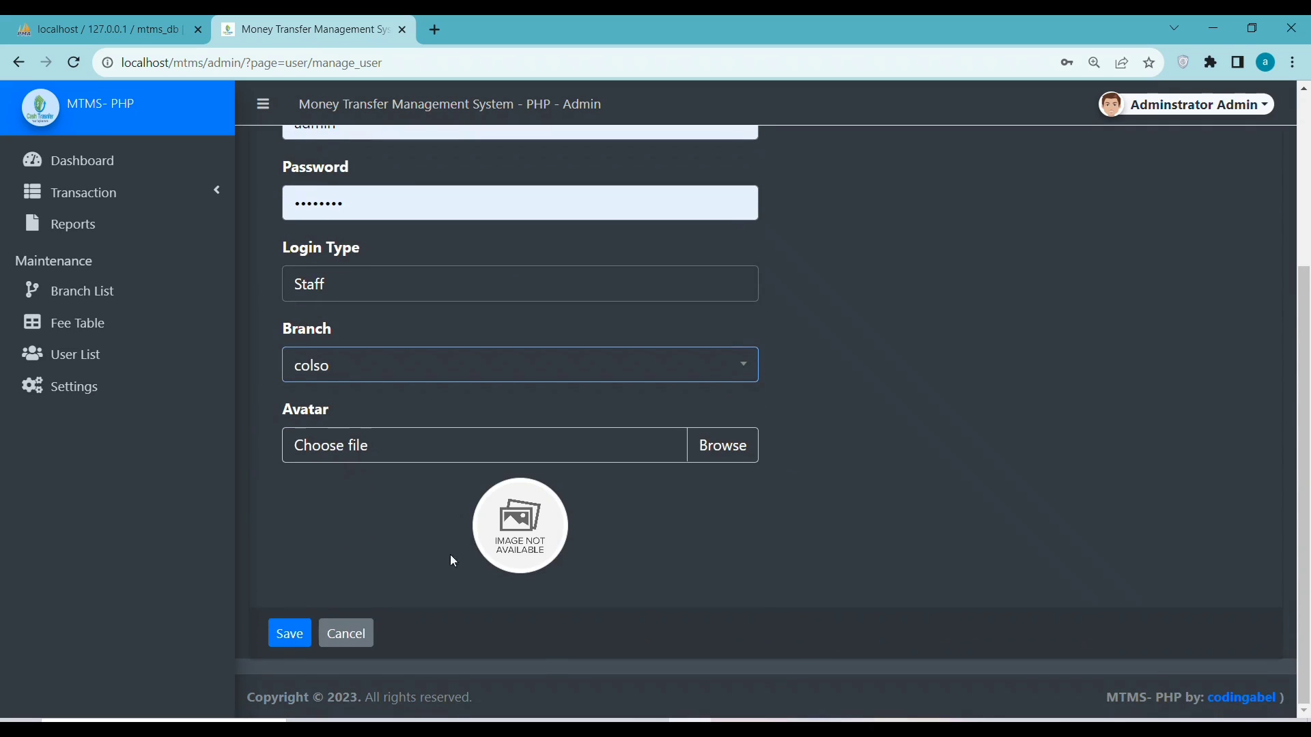
pyautogui.click(278, 633)
# Replace the already-taken username with 'staff' and save the user again
pyautogui.scroll(-2, 382, 355)
pyautogui.scroll(2, 340, 321)
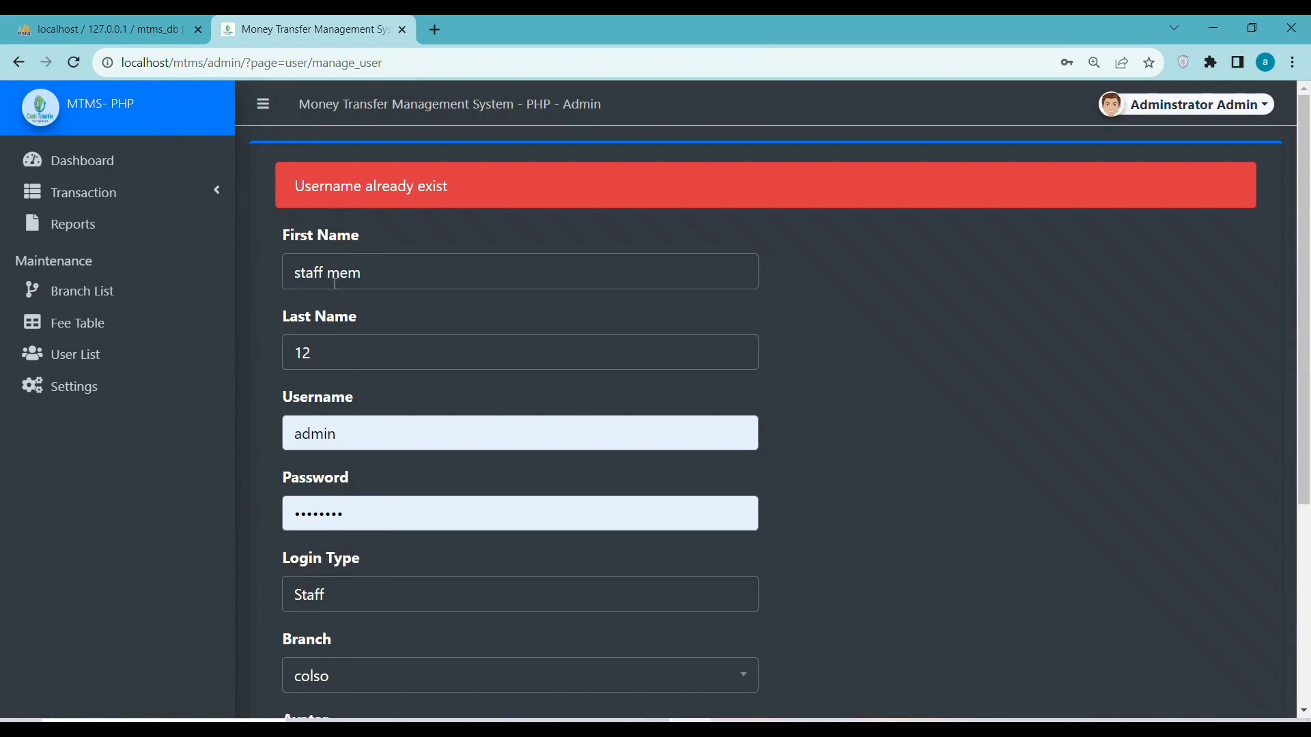
pyautogui.click(357, 434)
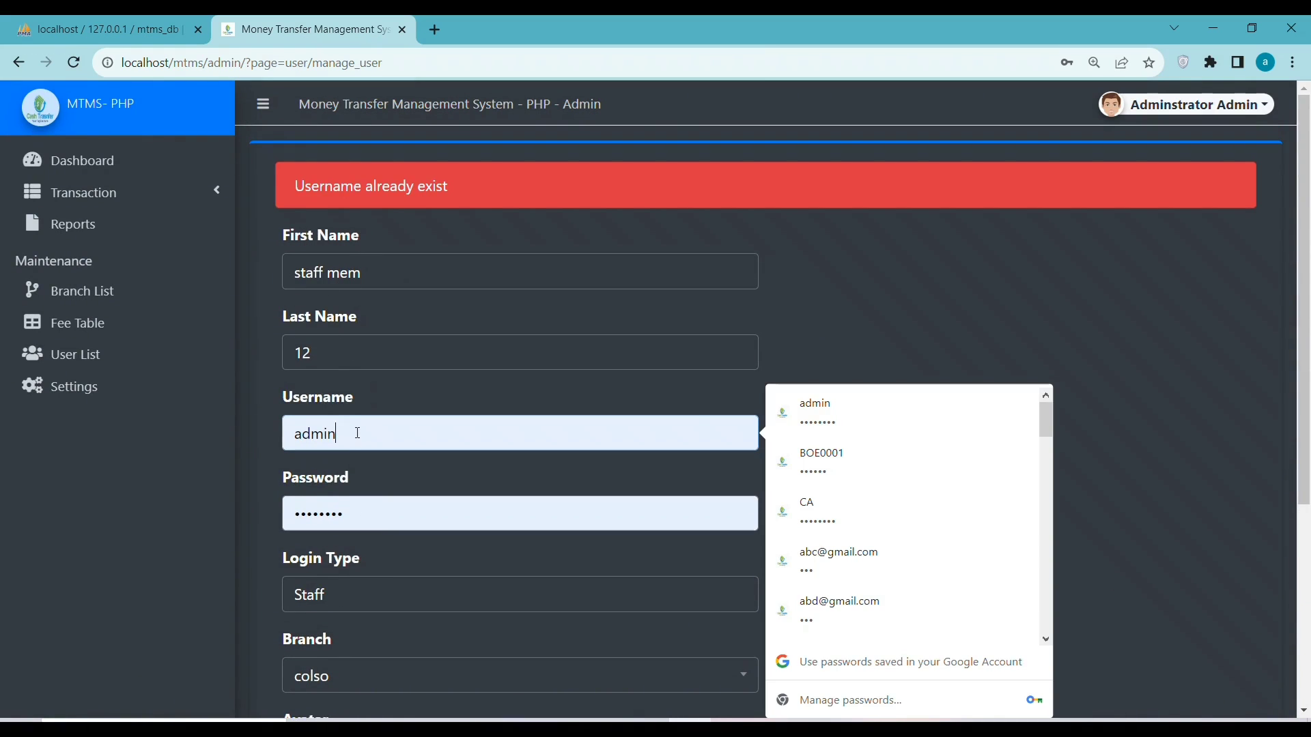
pyautogui.moveTo(357, 434); pyautogui.dragTo(285, 437)
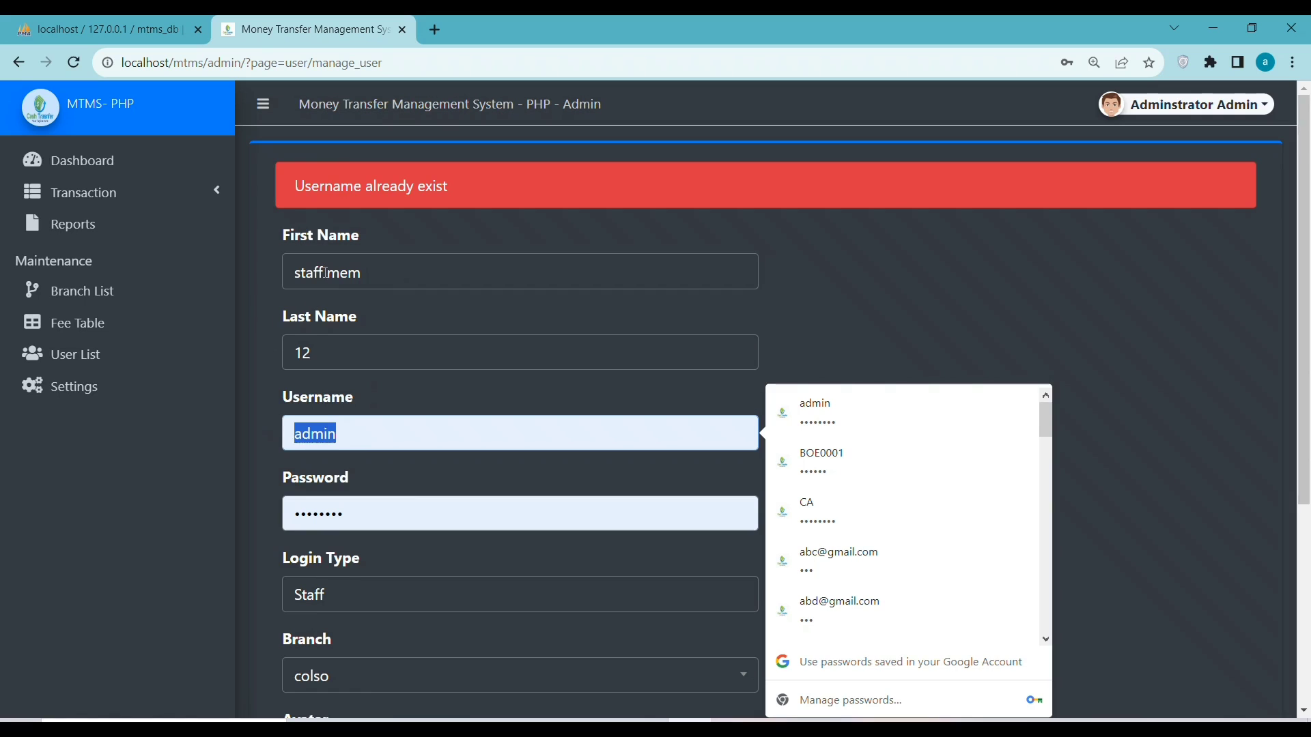
pyautogui.moveTo(325, 272); pyautogui.dragTo(274, 279)
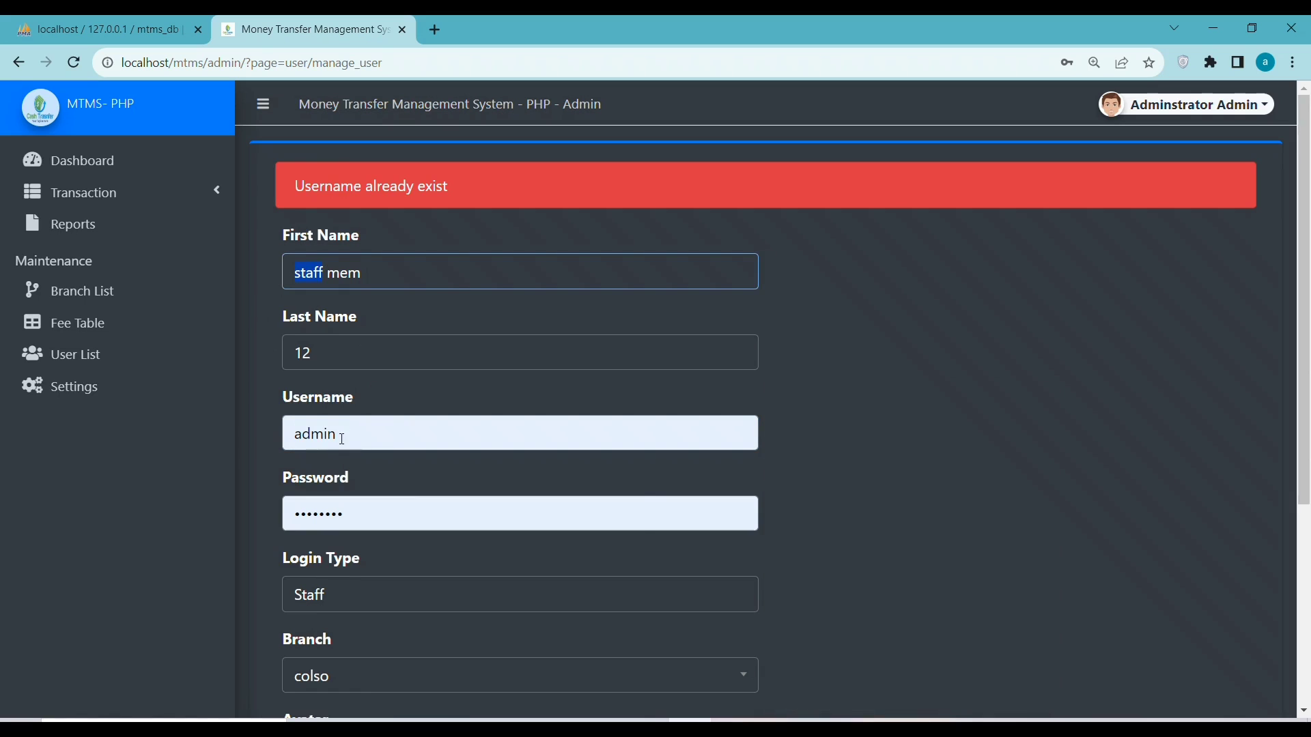
pyautogui.moveTo(343, 438); pyautogui.dragTo(259, 433)
pyautogui.write('staff')
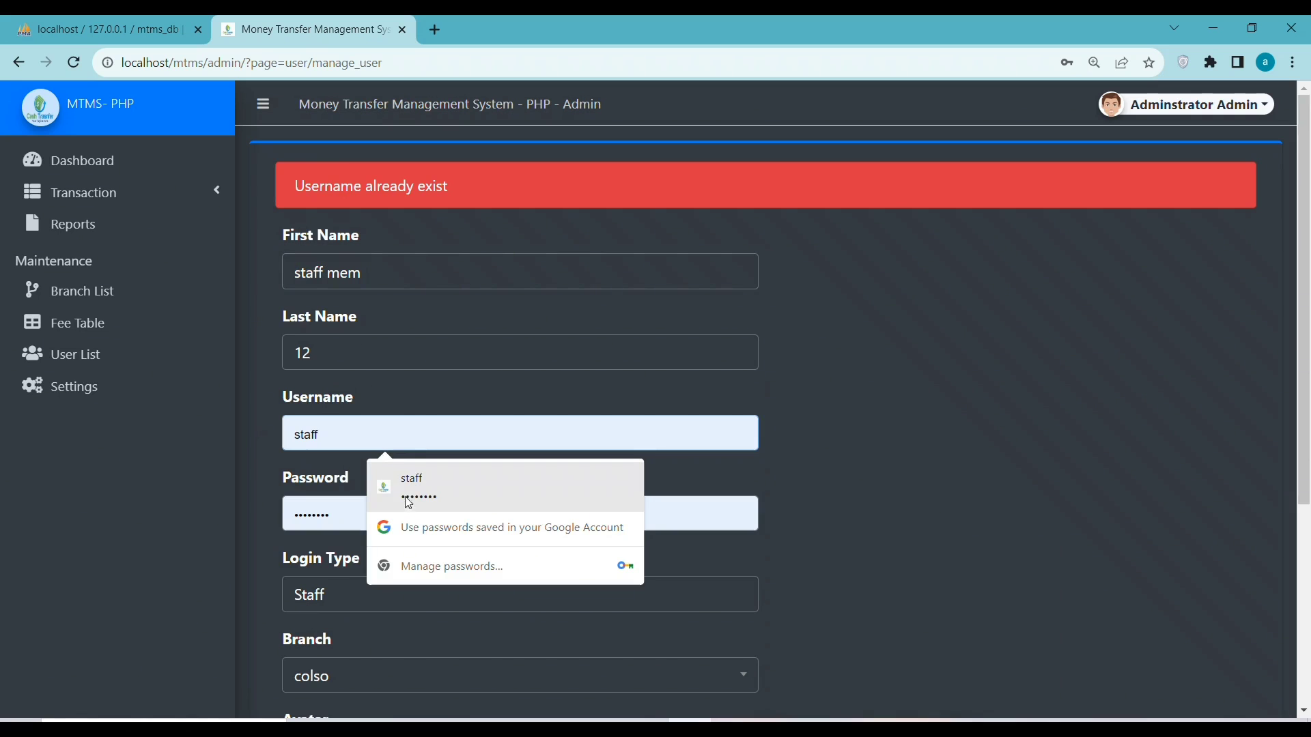
pyautogui.click(824, 592)
pyautogui.scroll(-5, 825, 592)
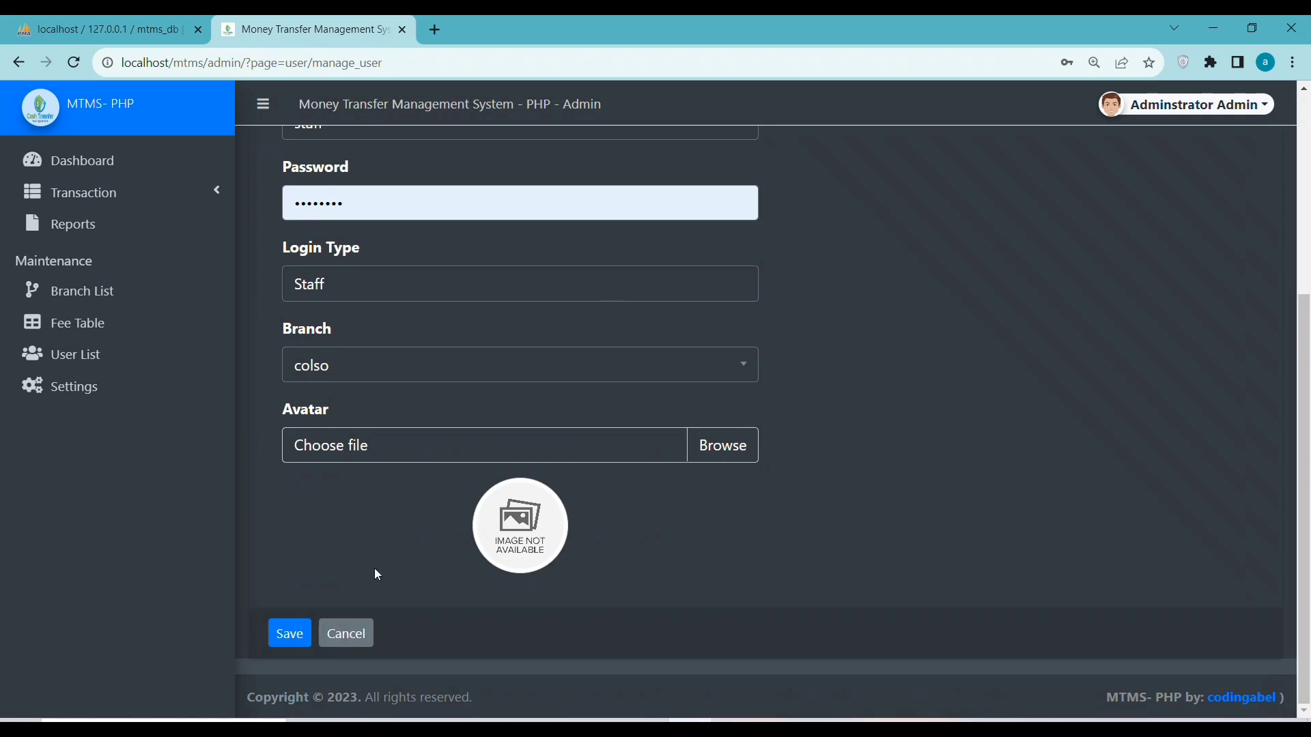
pyautogui.click(290, 633)
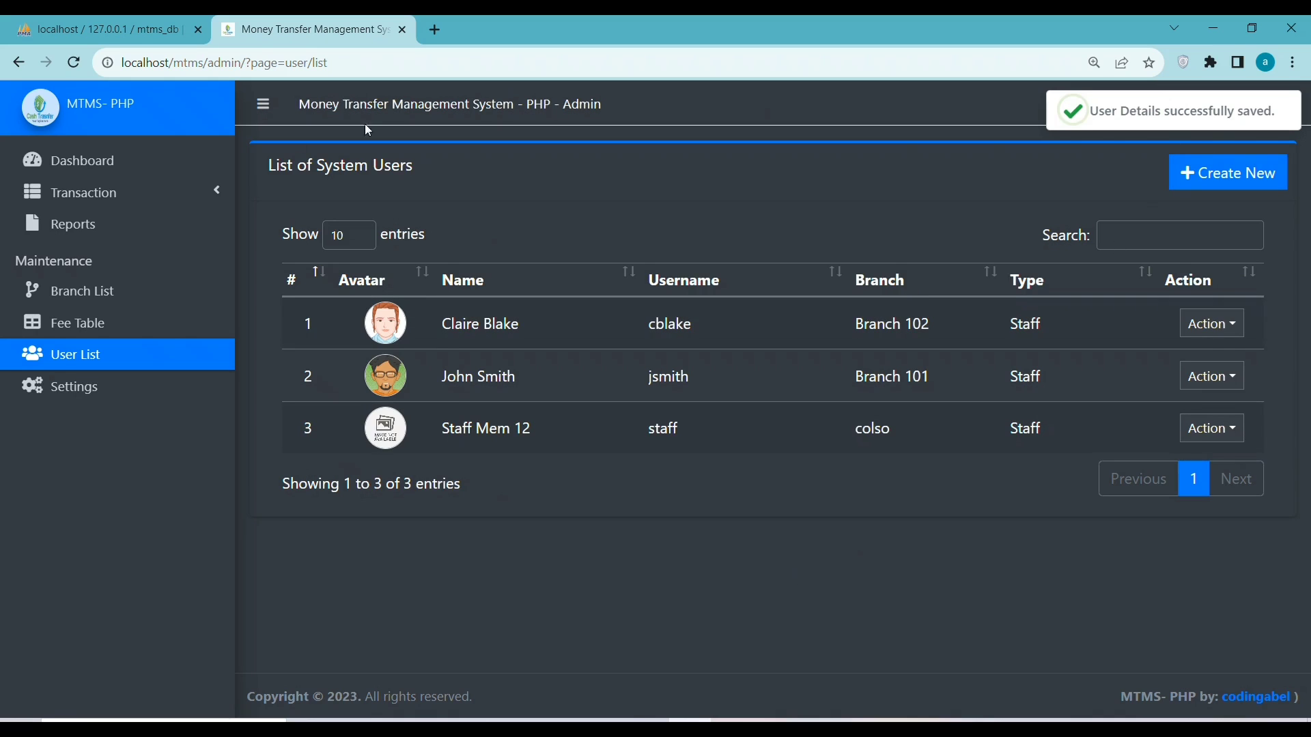
# Log out of the Administrator account and sign back in with the autofilled staff credentials
pyautogui.click(71, 396)
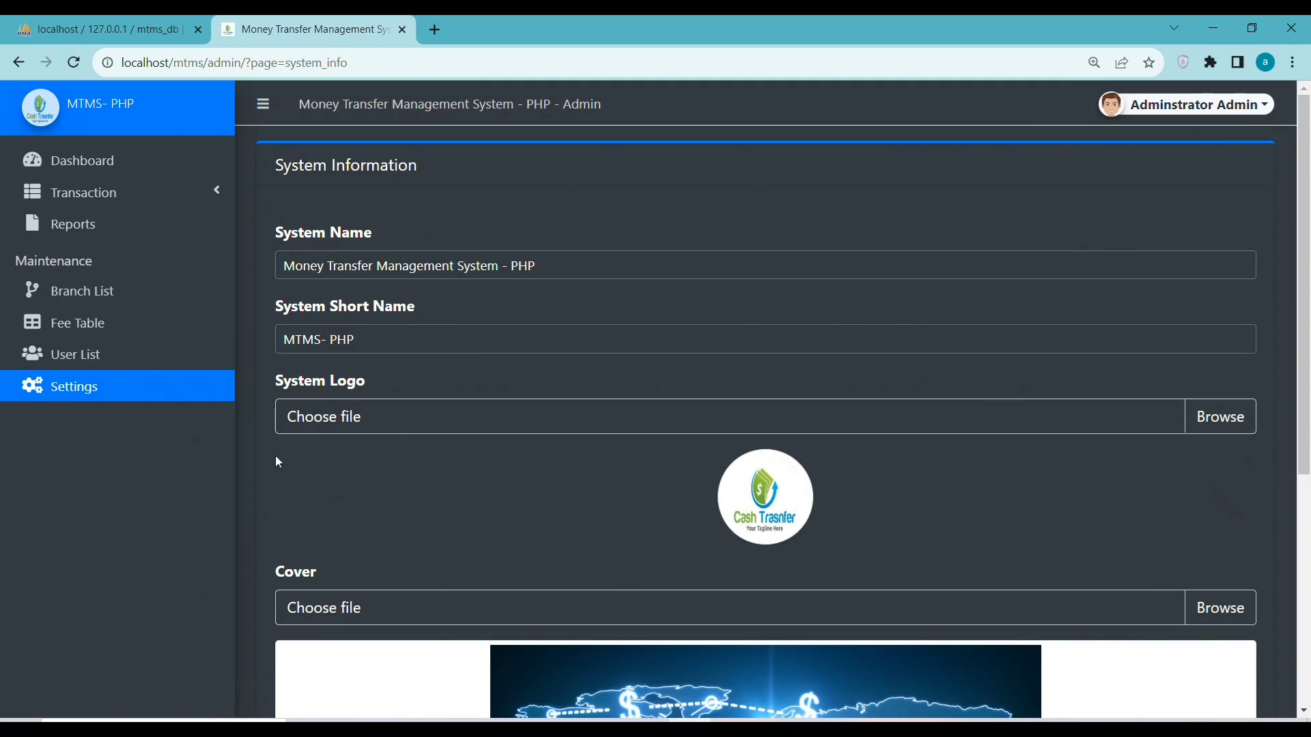
pyautogui.click(66, 161)
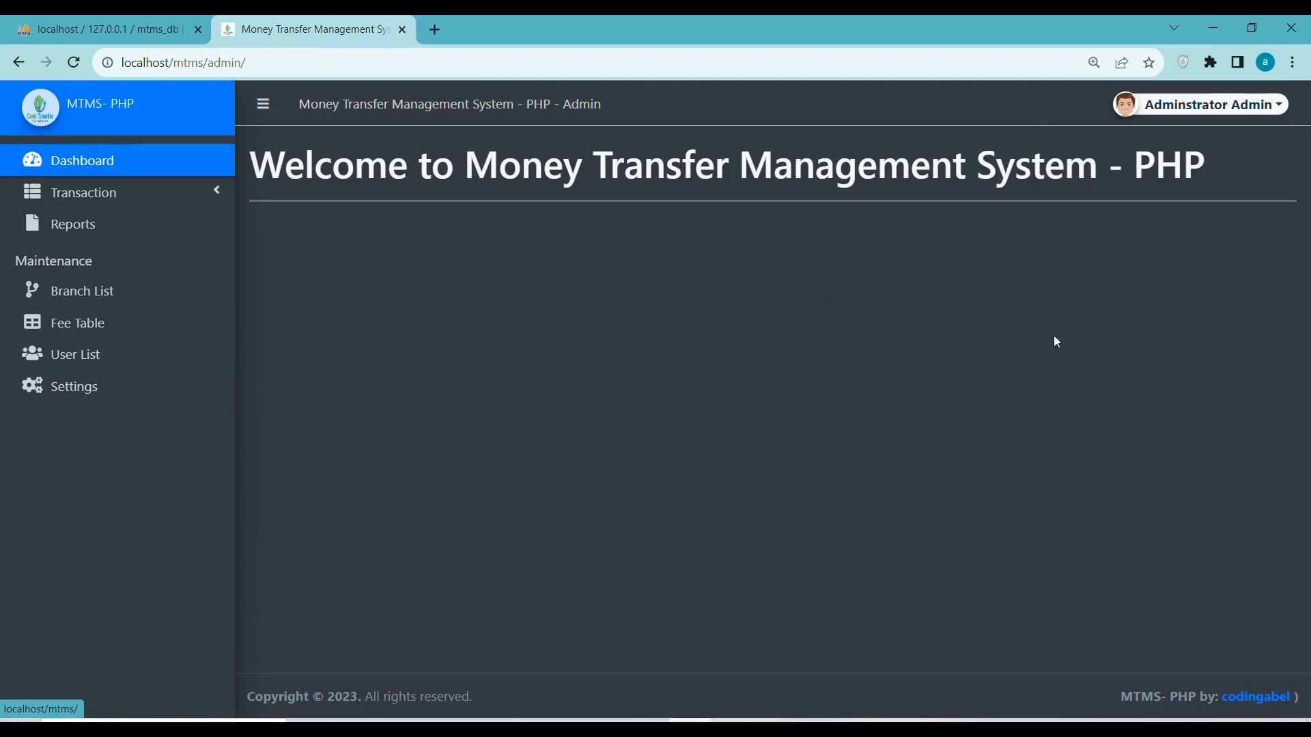
pyautogui.click(1199, 108)
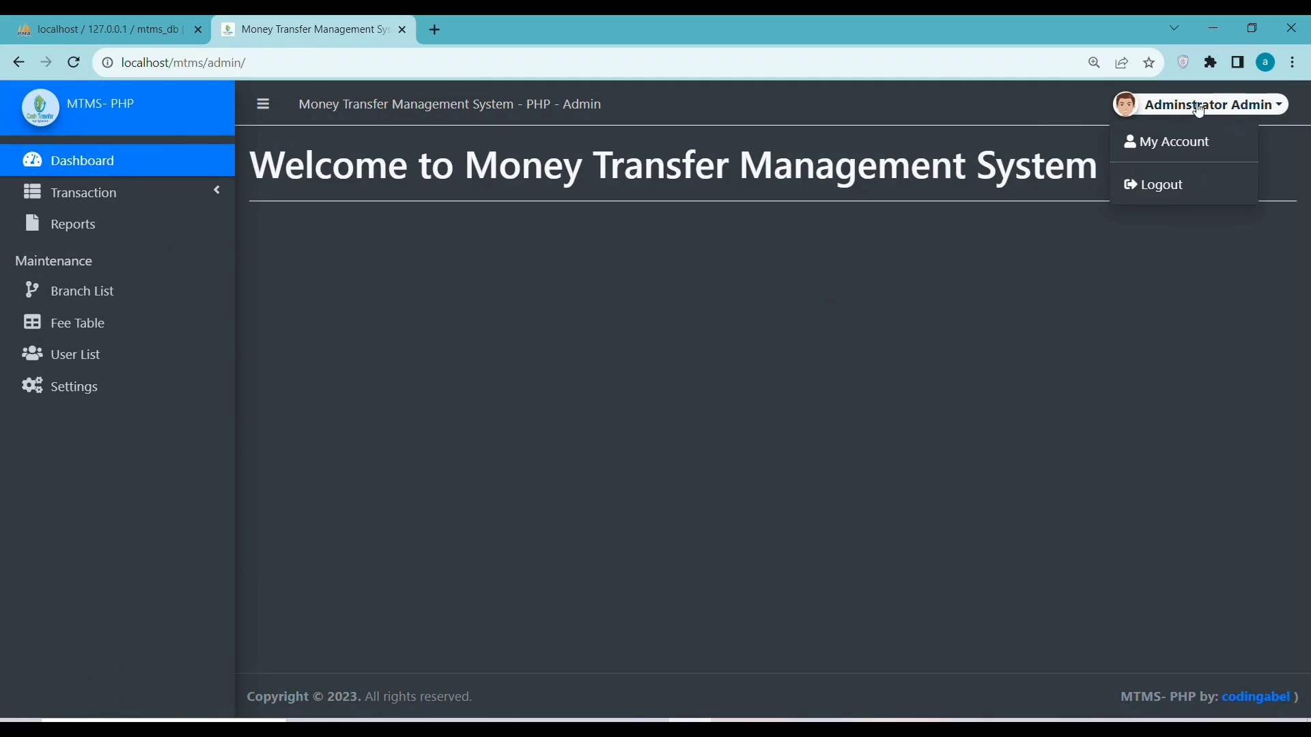
pyautogui.click(1158, 187)
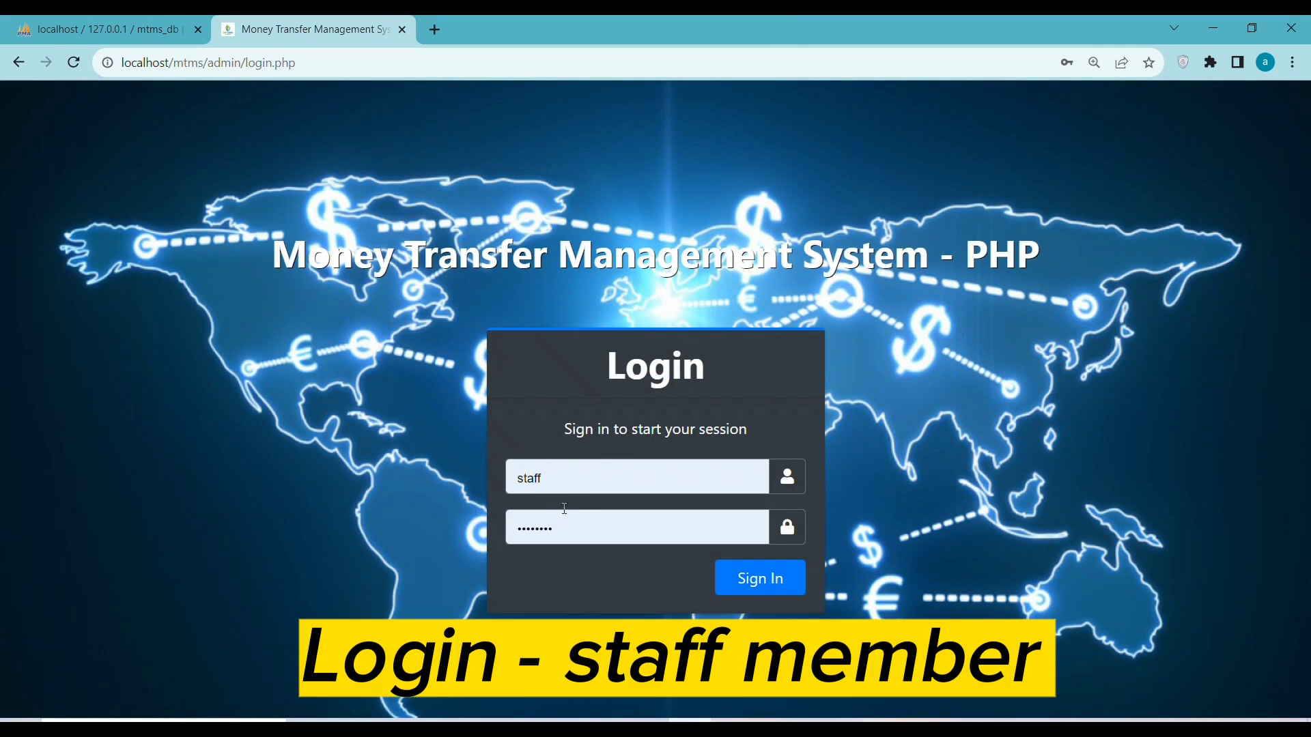
pyautogui.moveTo(585, 474); pyautogui.dragTo(505, 489)
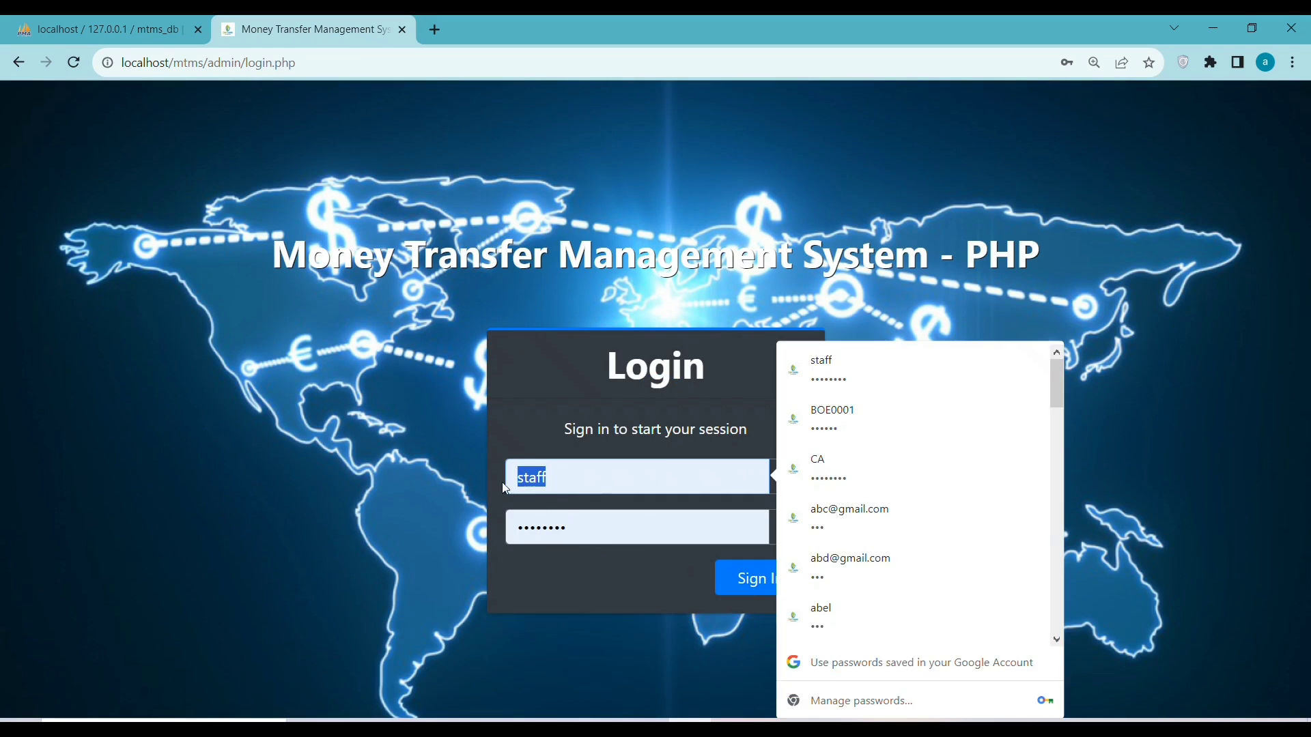
pyautogui.click(769, 579)
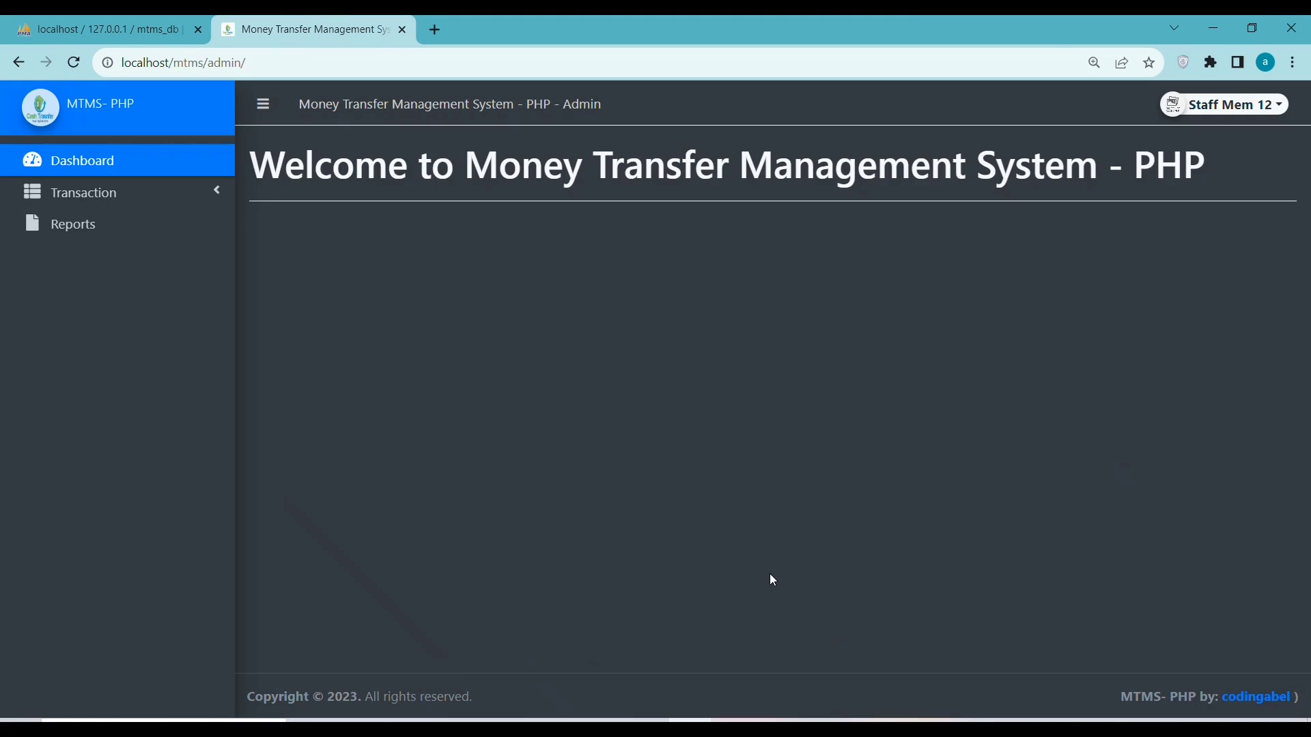
# Start a new send transaction and fill in the sender's name, contact number and address
pyautogui.click(77, 196)
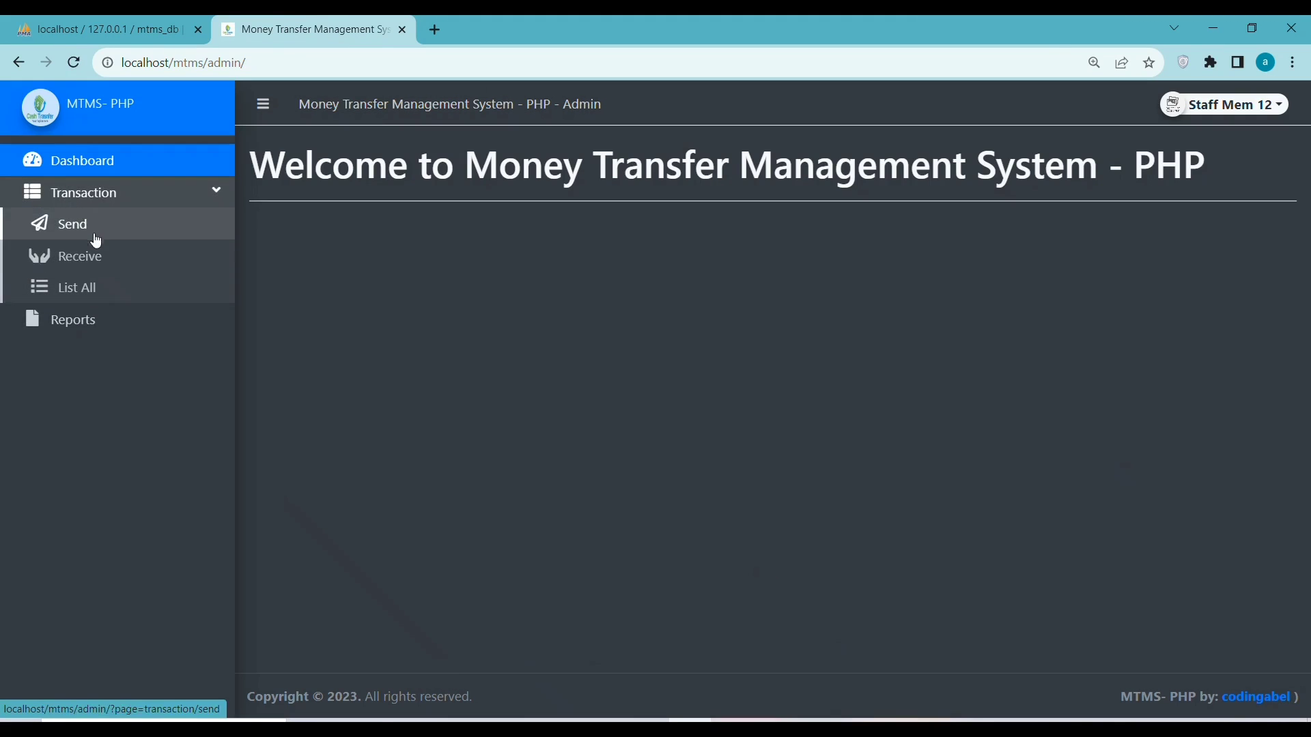
pyautogui.click(62, 234)
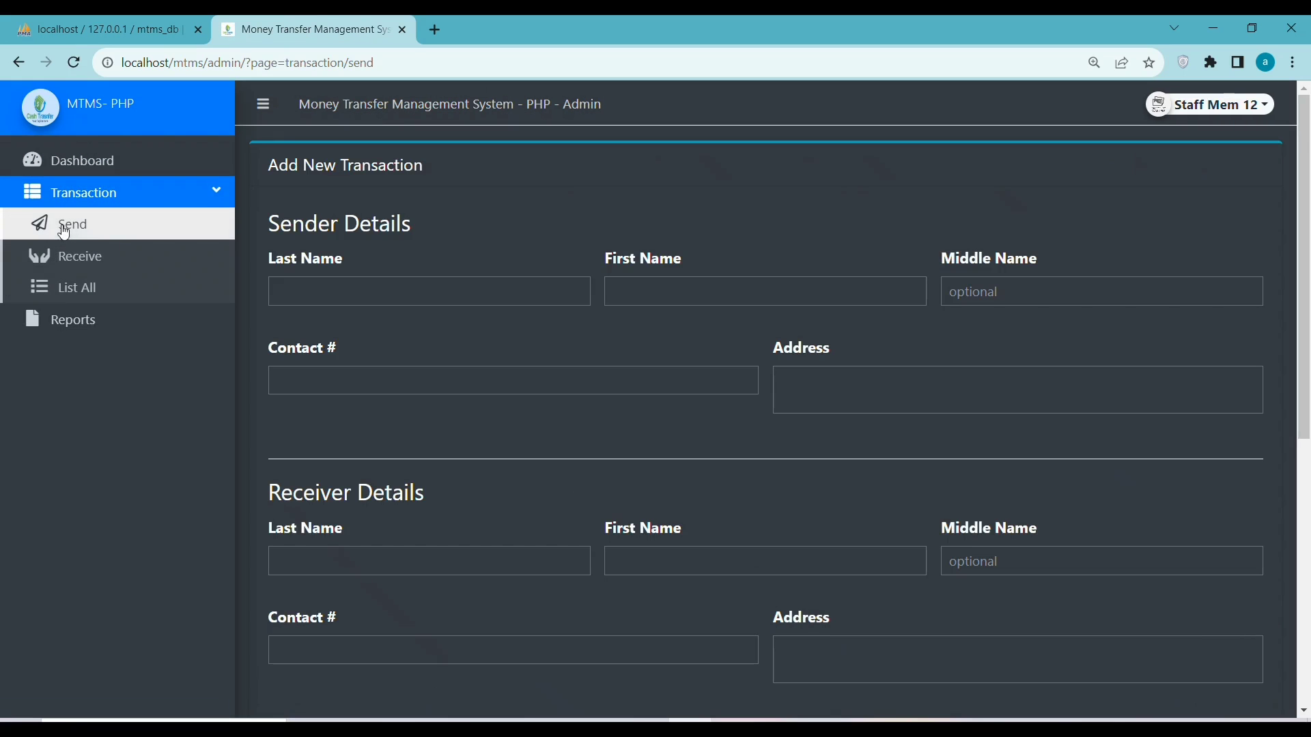
pyautogui.scroll(-5, 383, 287)
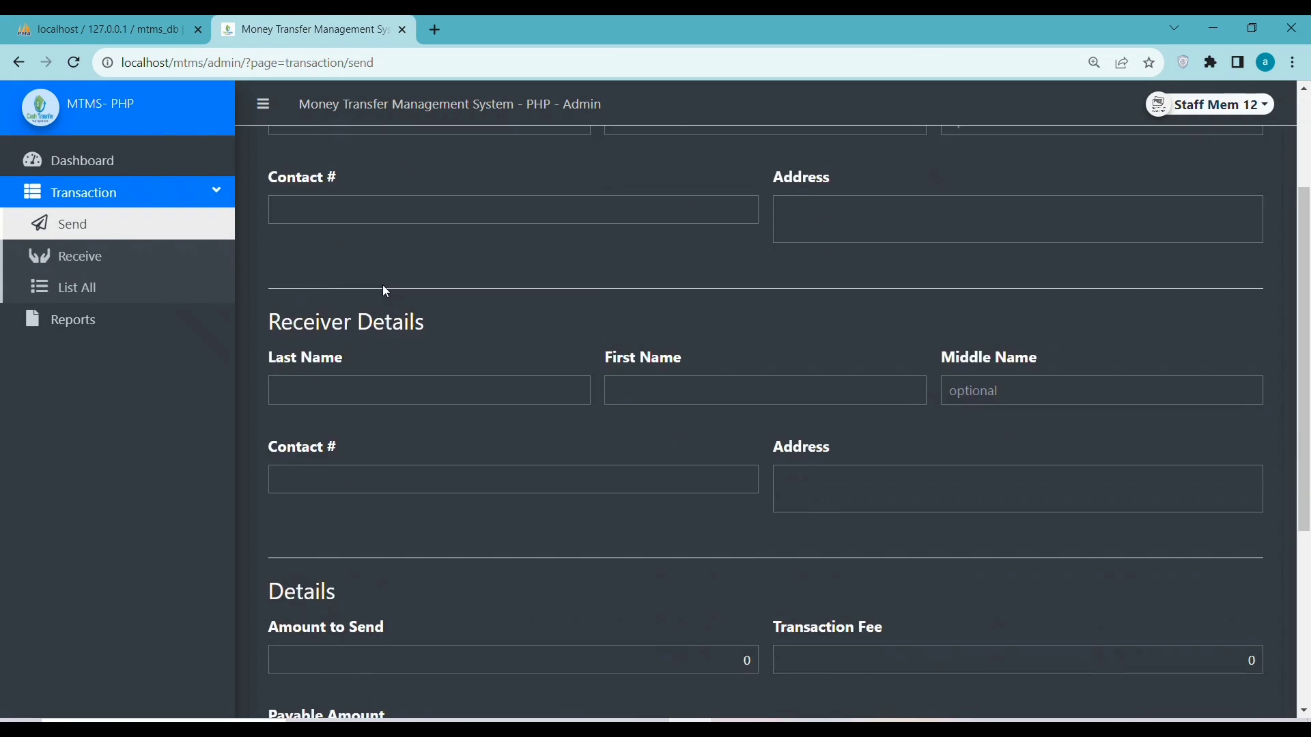
pyautogui.scroll(5, 383, 320)
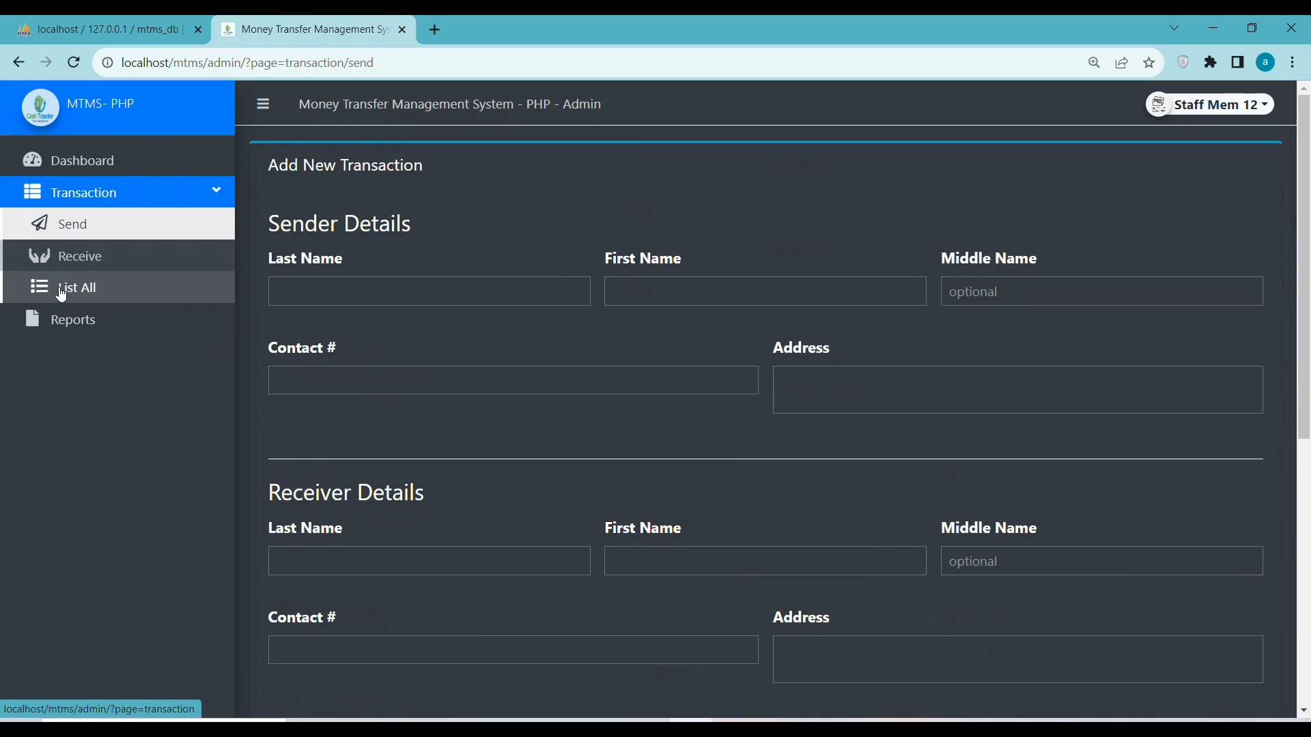
pyautogui.click(60, 288)
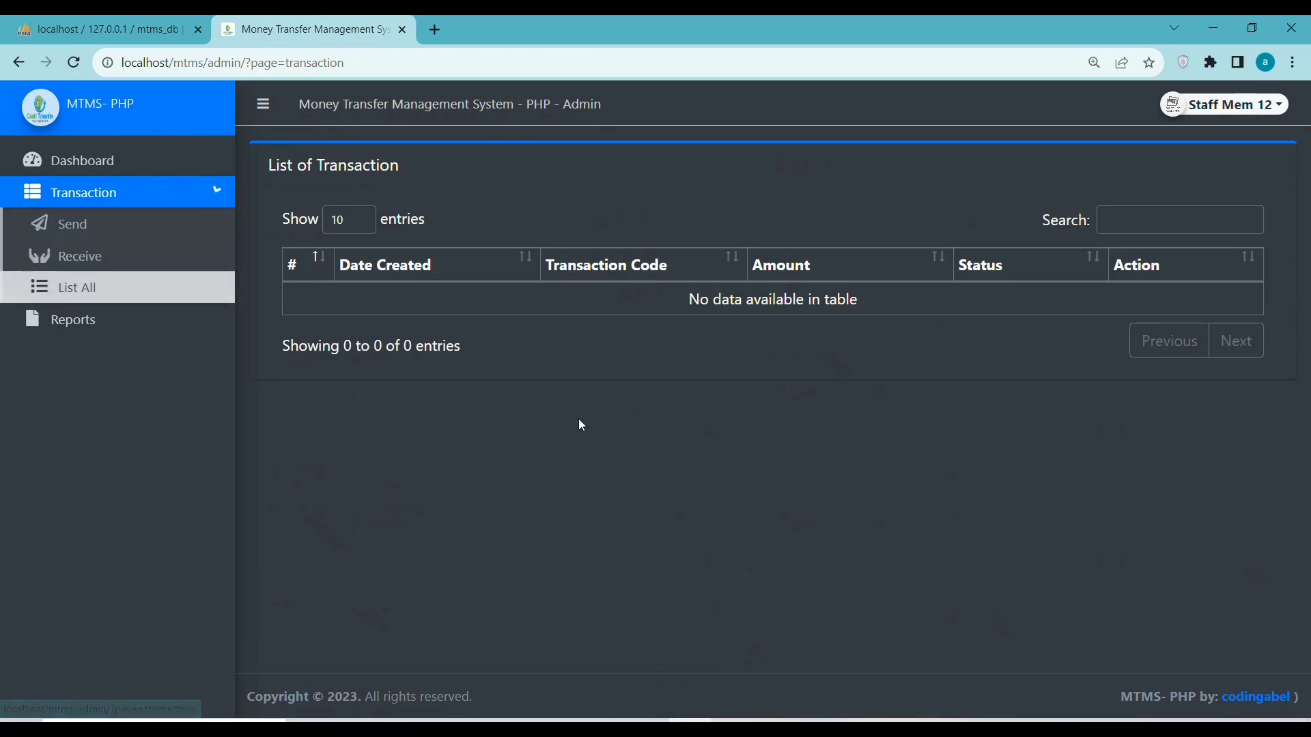
pyautogui.click(58, 224)
pyautogui.click(324, 290)
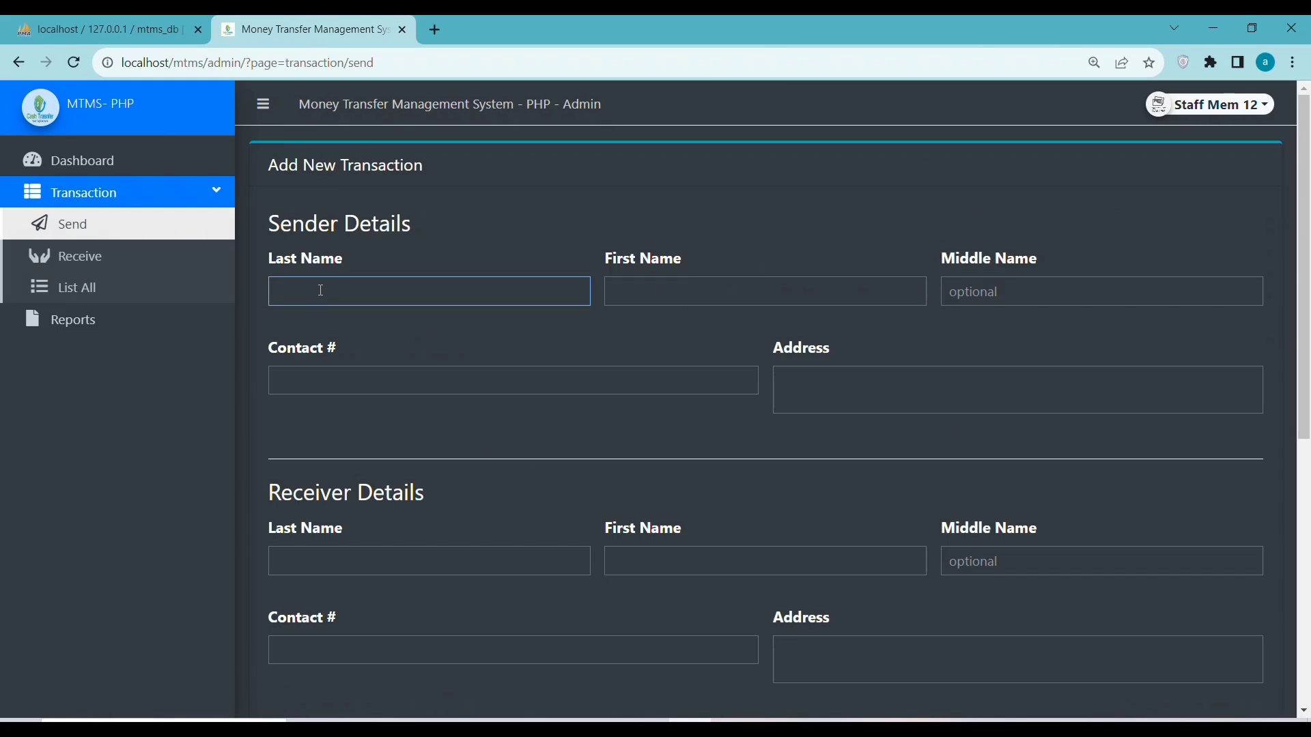
pyautogui.write('staf1')
pyautogui.click(674, 278)
pyautogui.write('36ggsg')
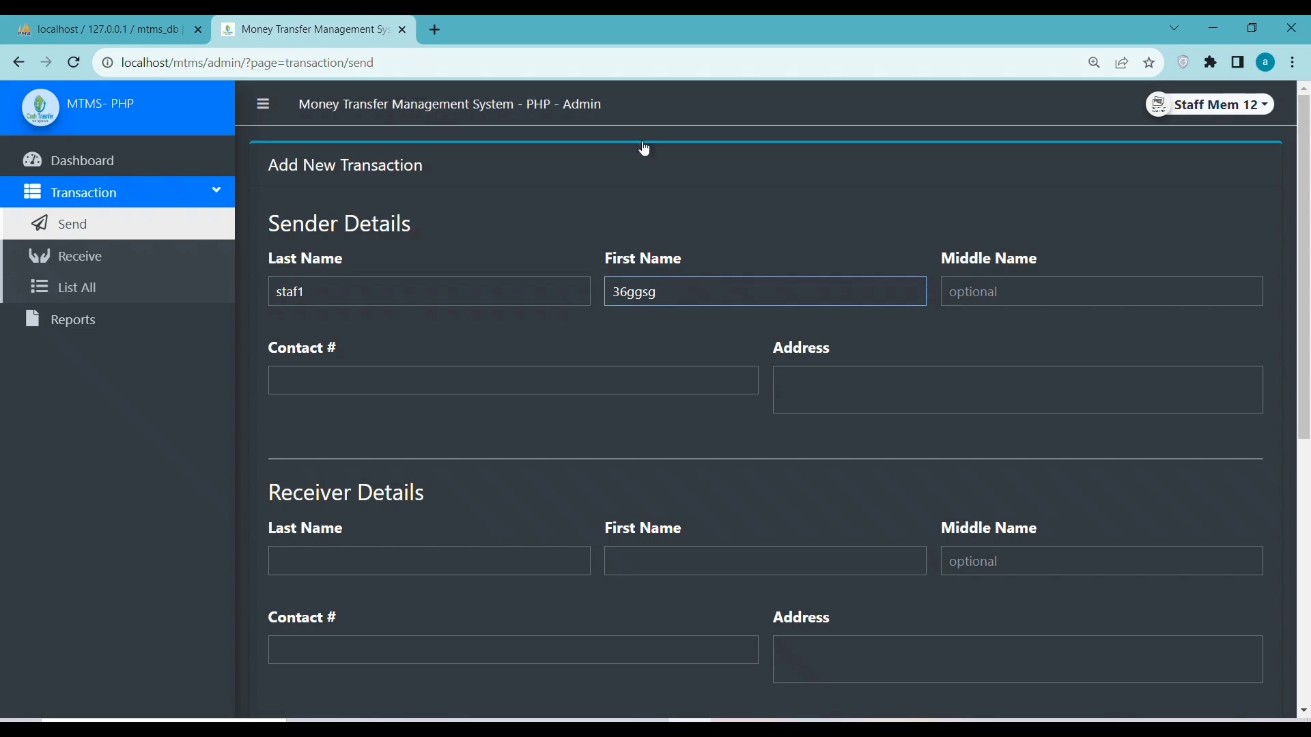
pyautogui.click(306, 387)
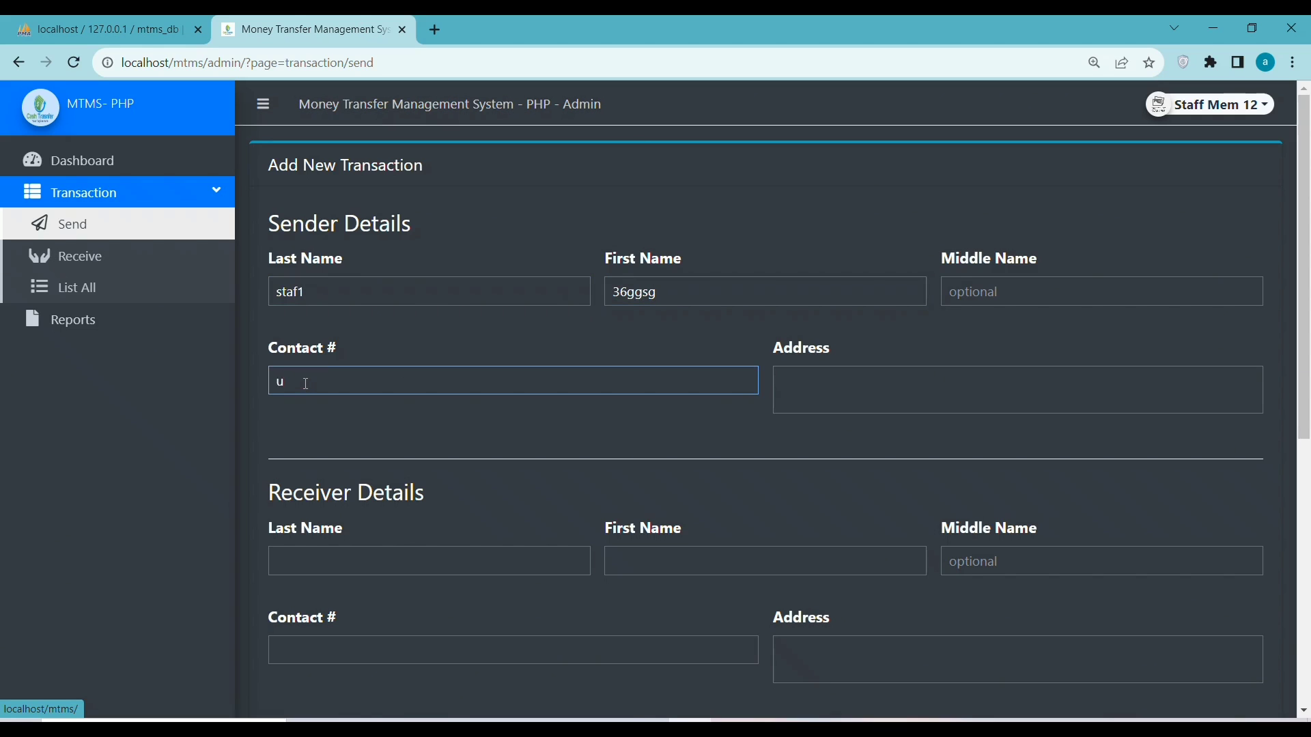
pyautogui.click(855, 402)
pyautogui.write('tuii')
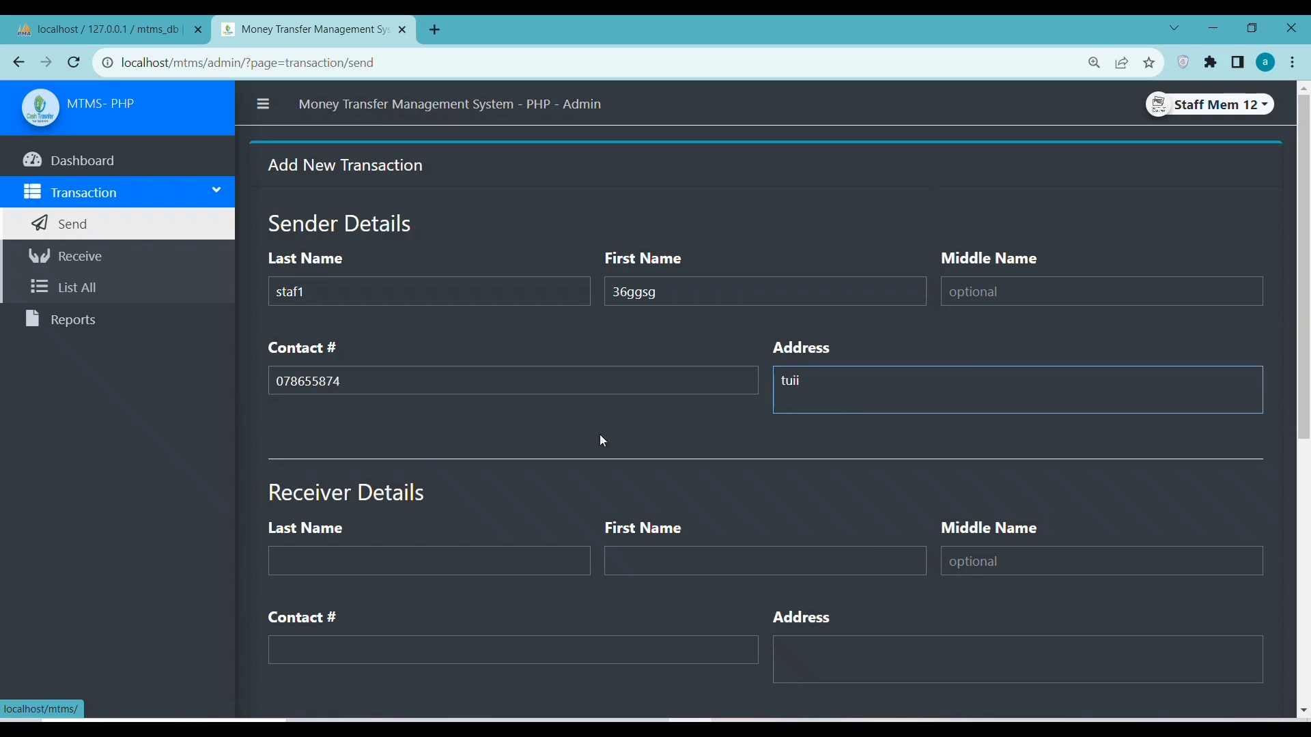
# Fill in the receiver's name, contact number and address
pyautogui.click(346, 554)
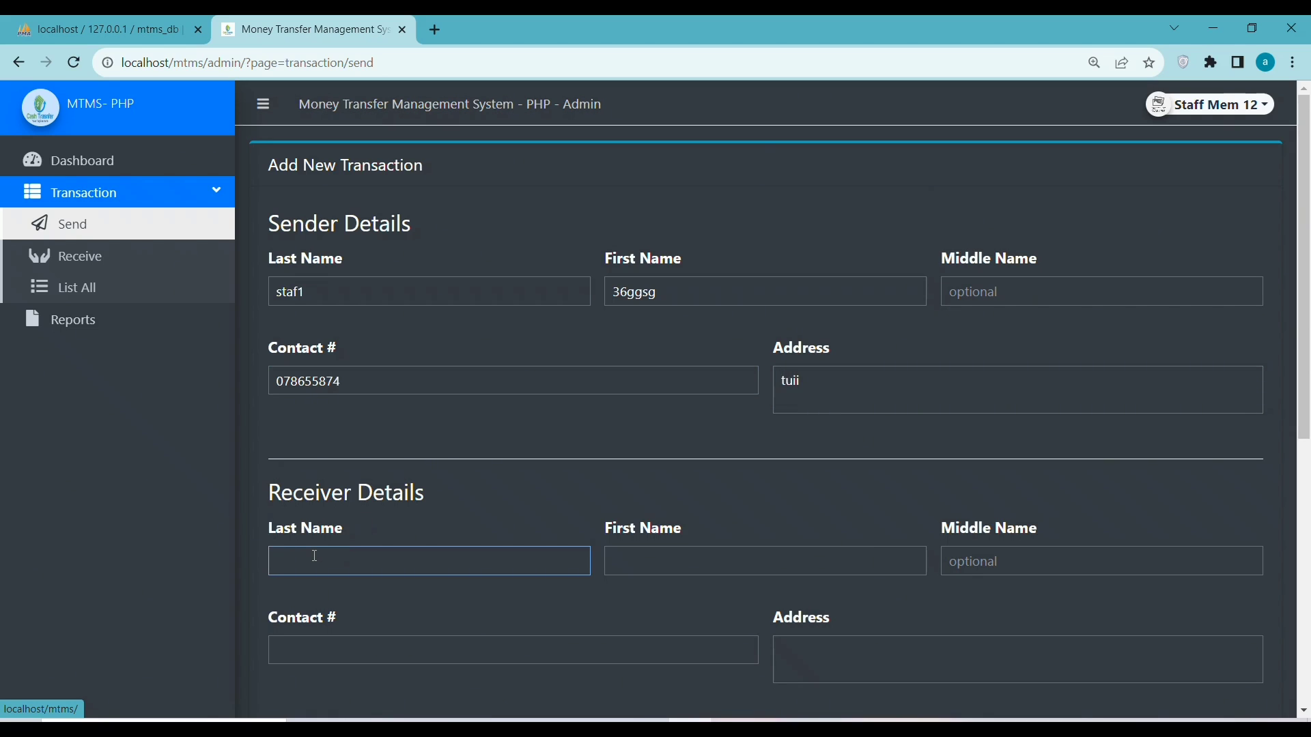
pyautogui.write('etw')
pyautogui.click(682, 566)
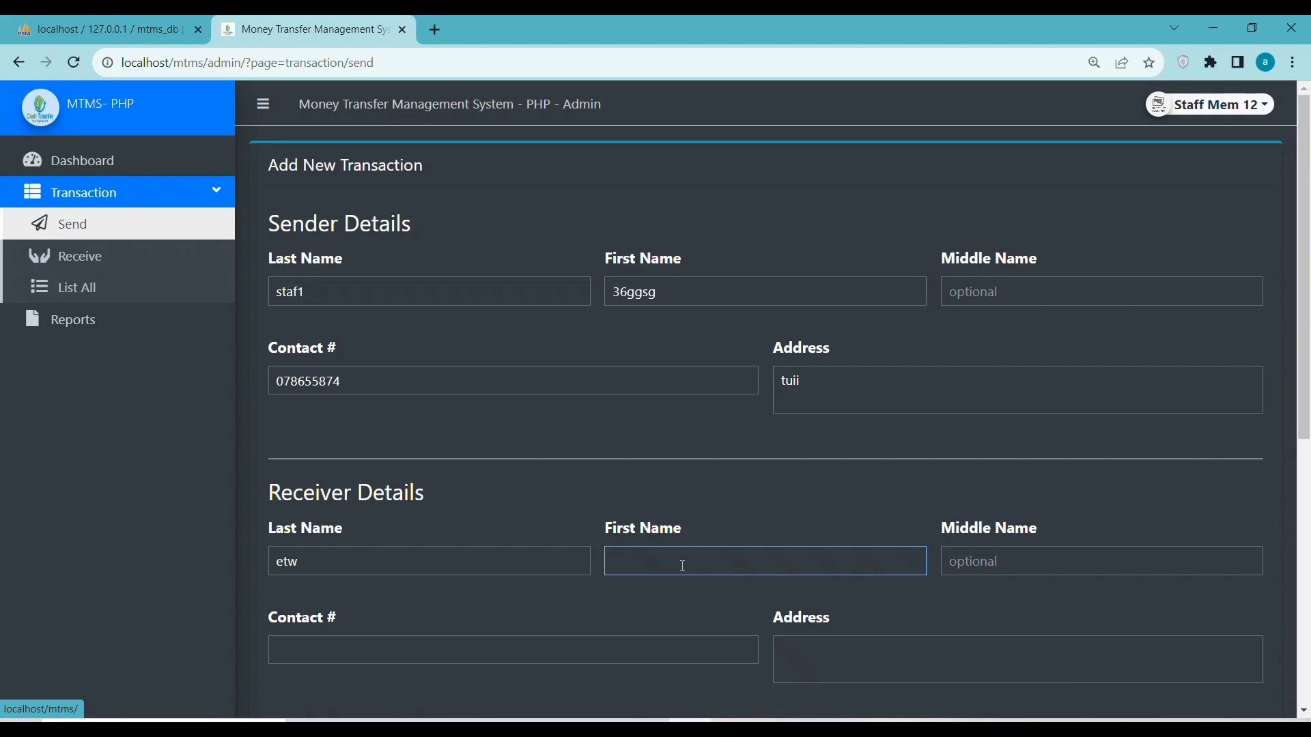
pyautogui.write('tooo')
pyautogui.press('BackSpace')
pyautogui.press('BackSpace')
pyautogui.write('fe')
pyautogui.click(387, 662)
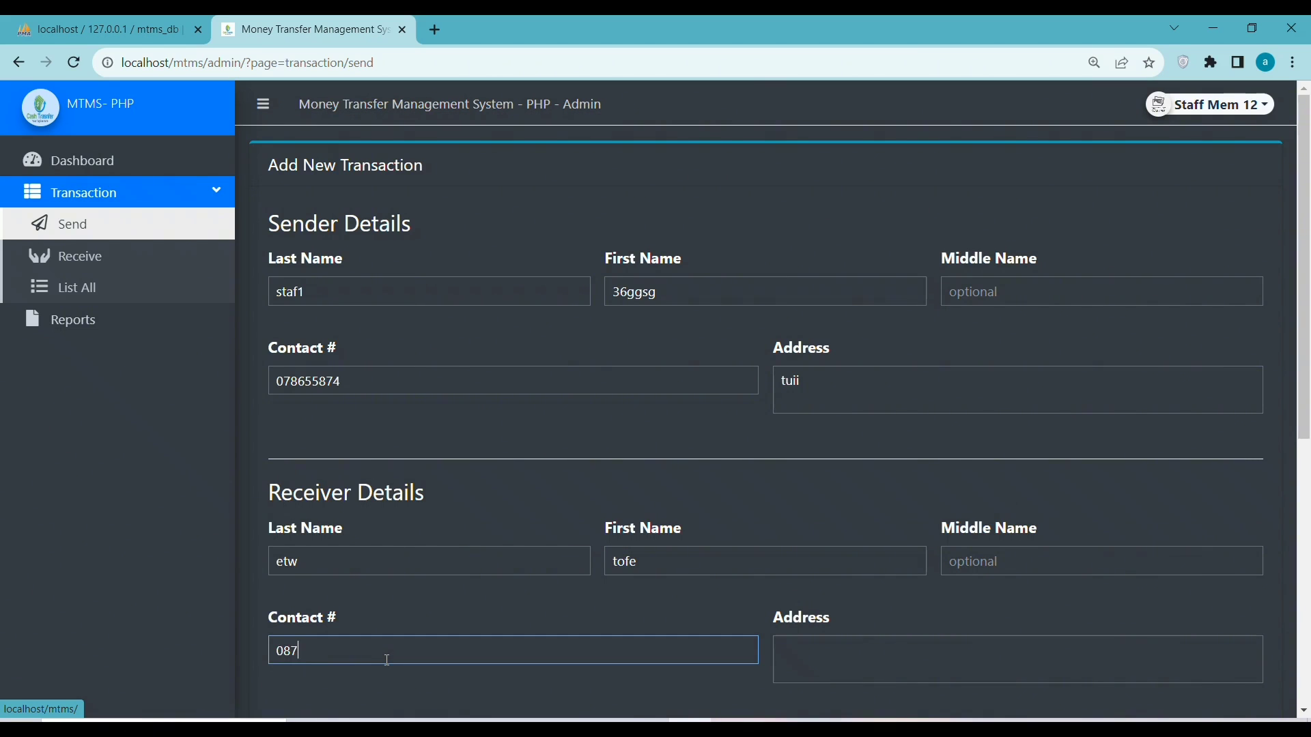
pyautogui.click(830, 662)
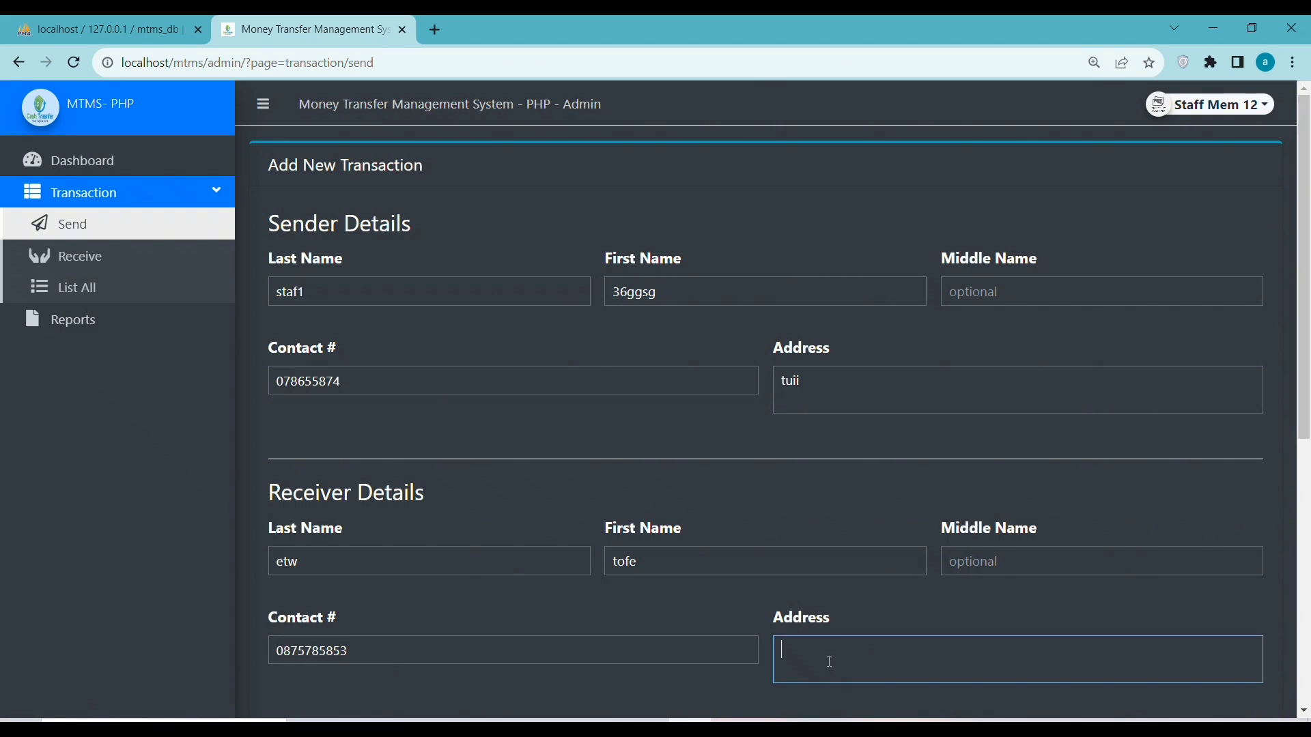
pyautogui.write('india')
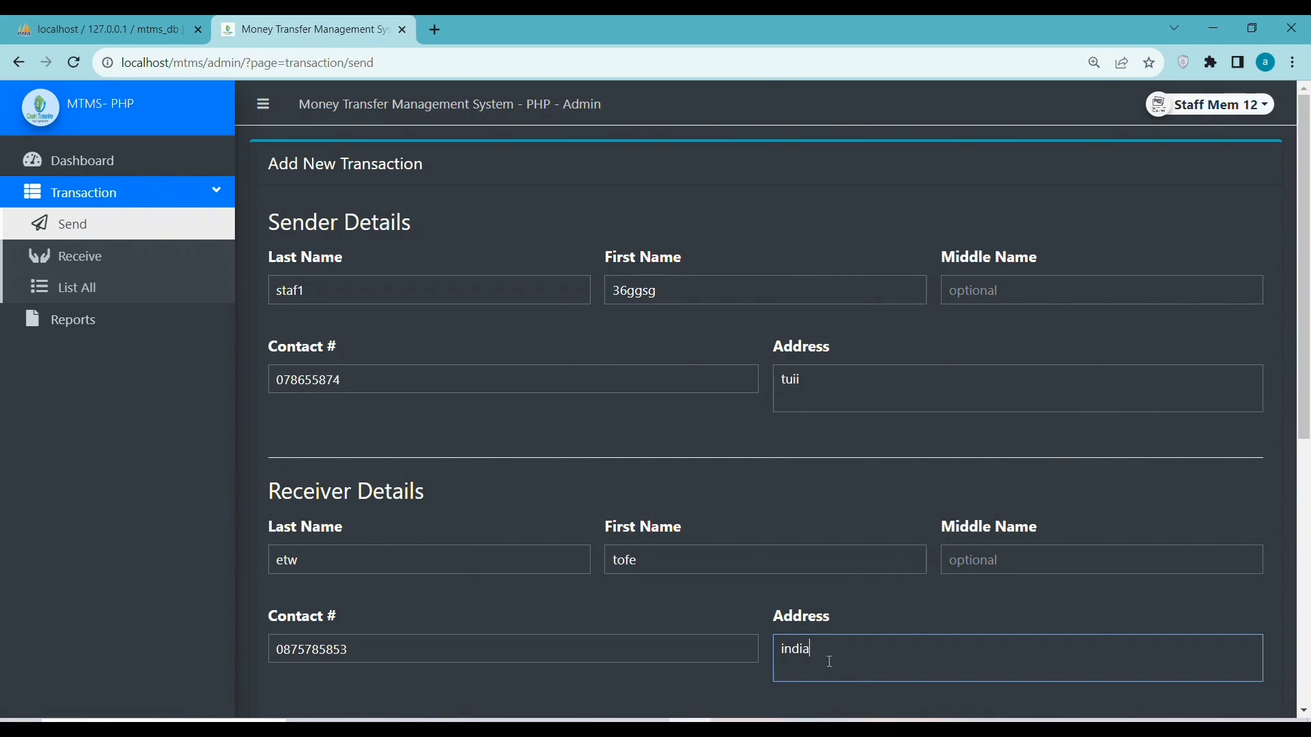
# Enter 232,110 to send, check the 100 fee and total, add remark 'pety', and save
pyautogui.scroll(-4, 393, 582)
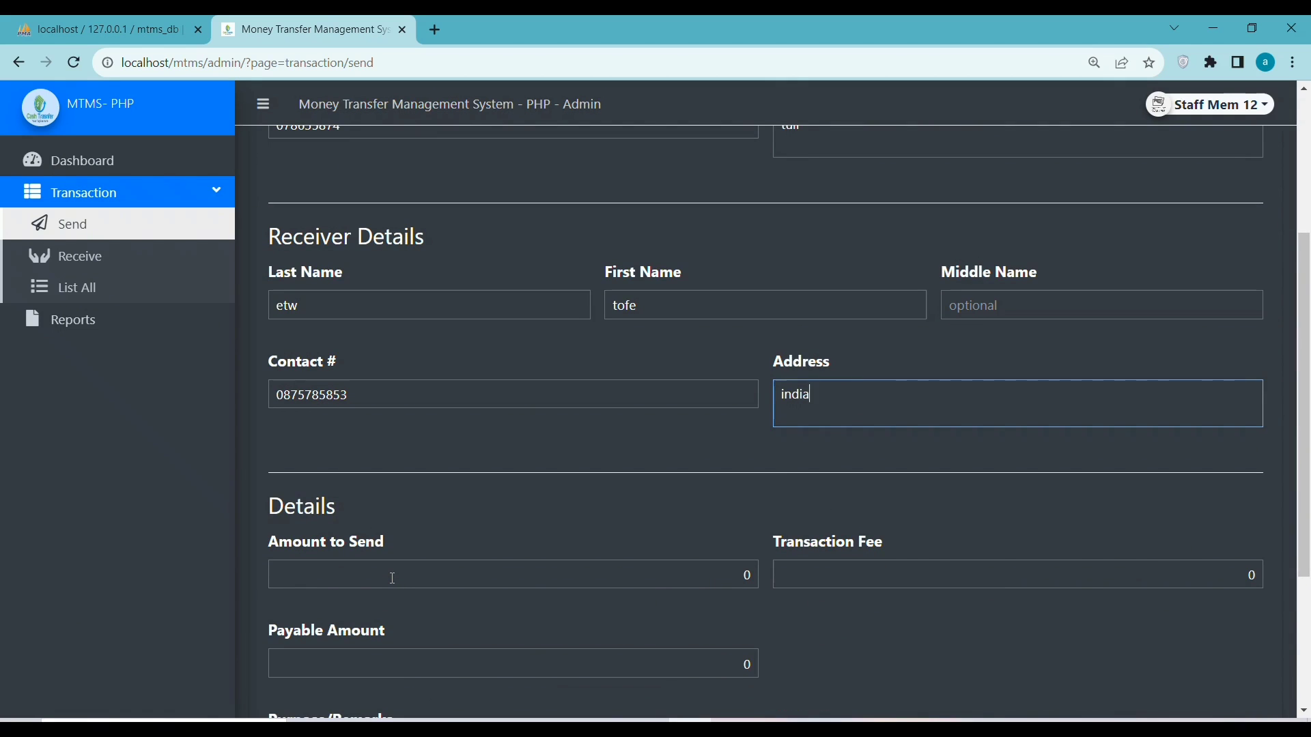
pyautogui.click(393, 578)
pyautogui.write('23211')
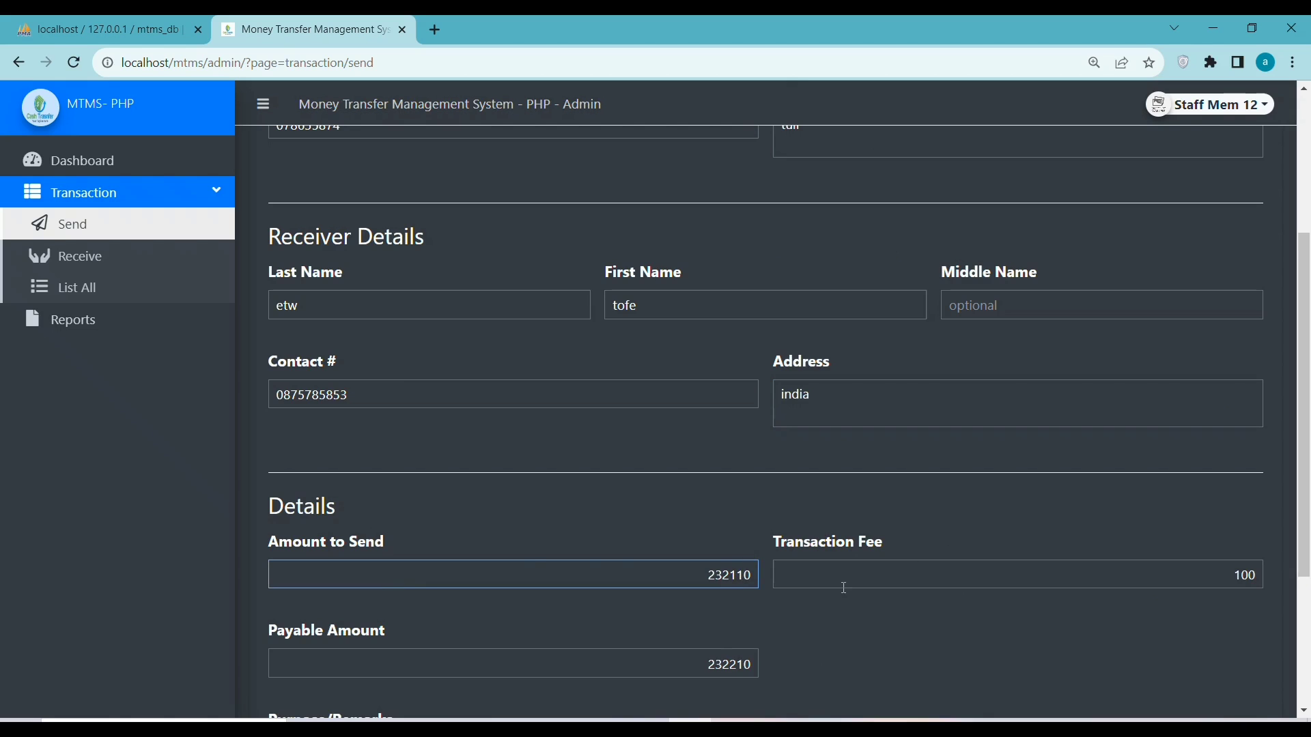
pyautogui.click(844, 579)
pyautogui.scroll(-3, 579, 485)
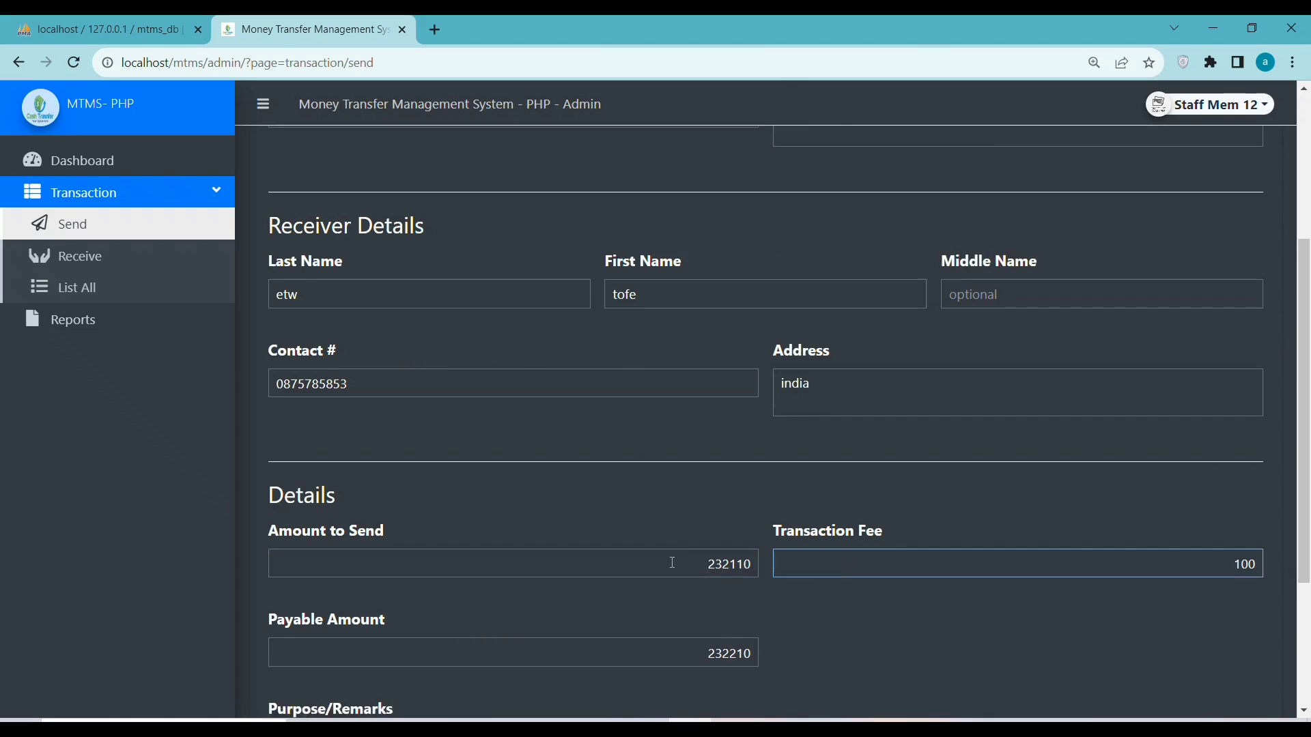
pyautogui.click(673, 431)
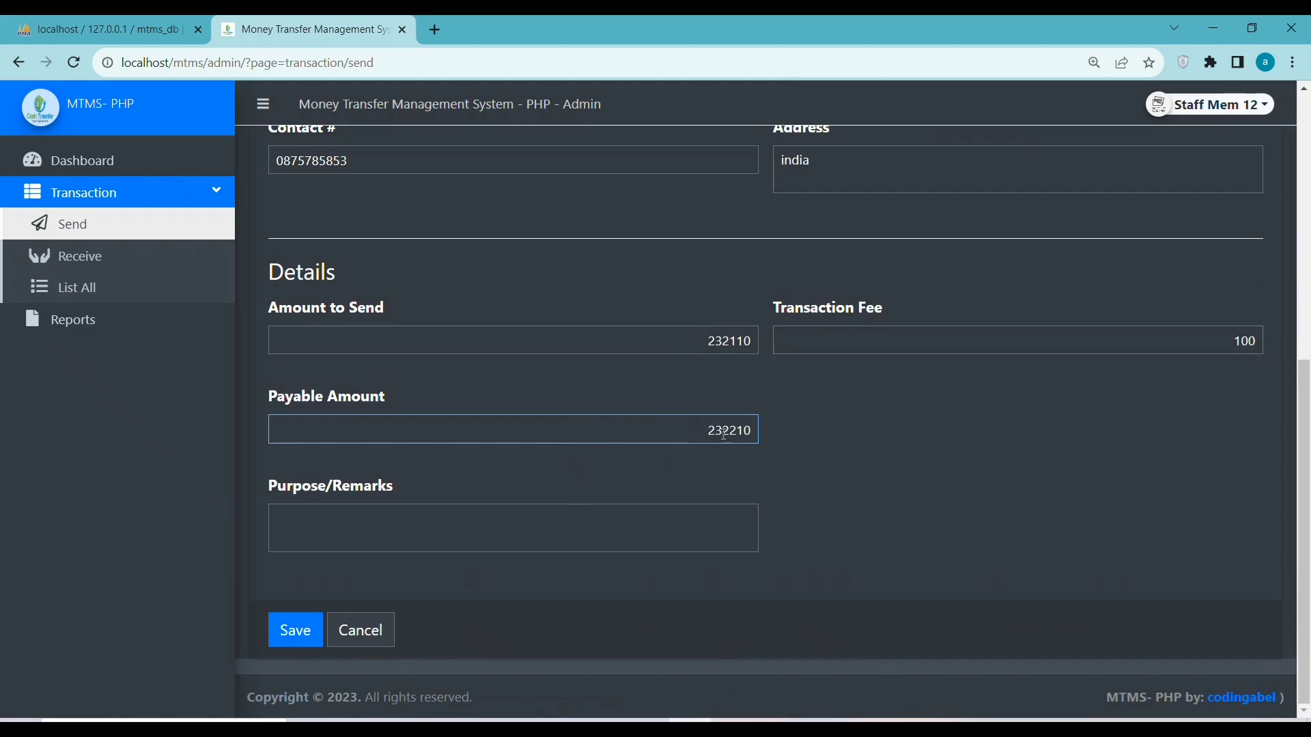
pyautogui.click(470, 549)
pyautogui.write('pety')
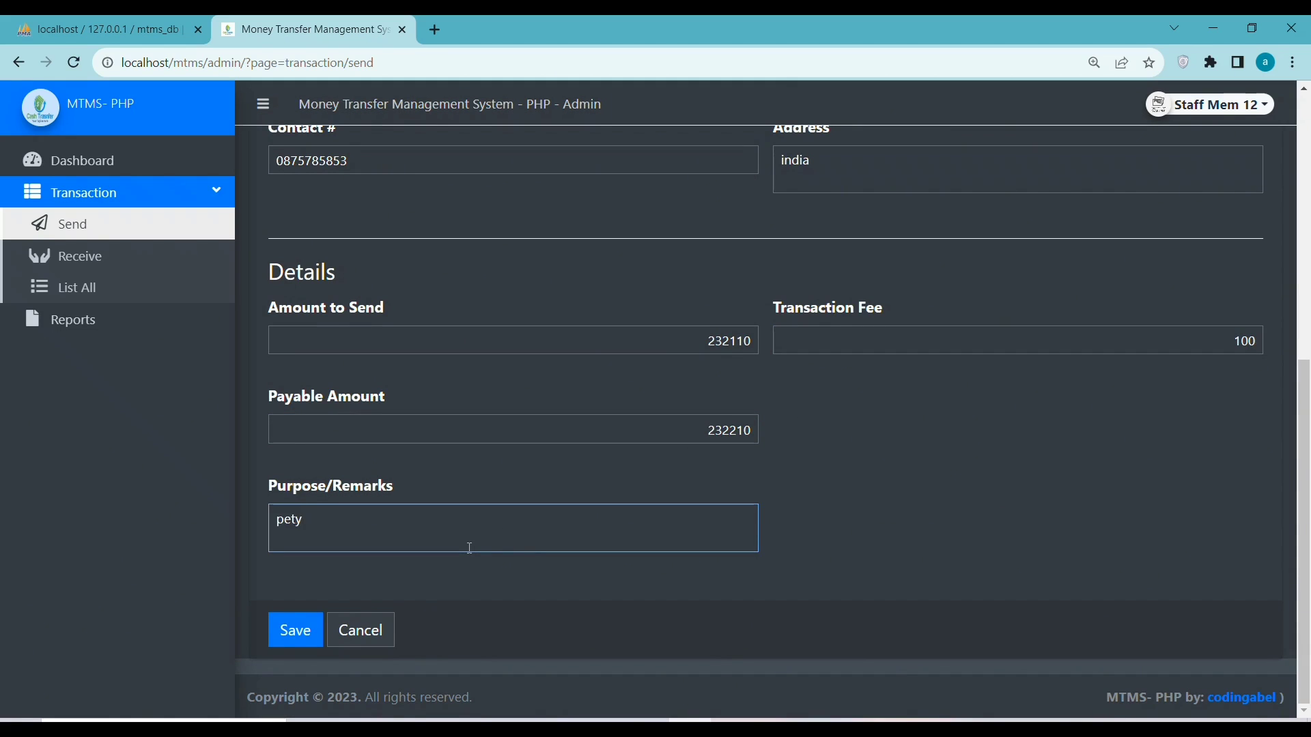
pyautogui.click(302, 632)
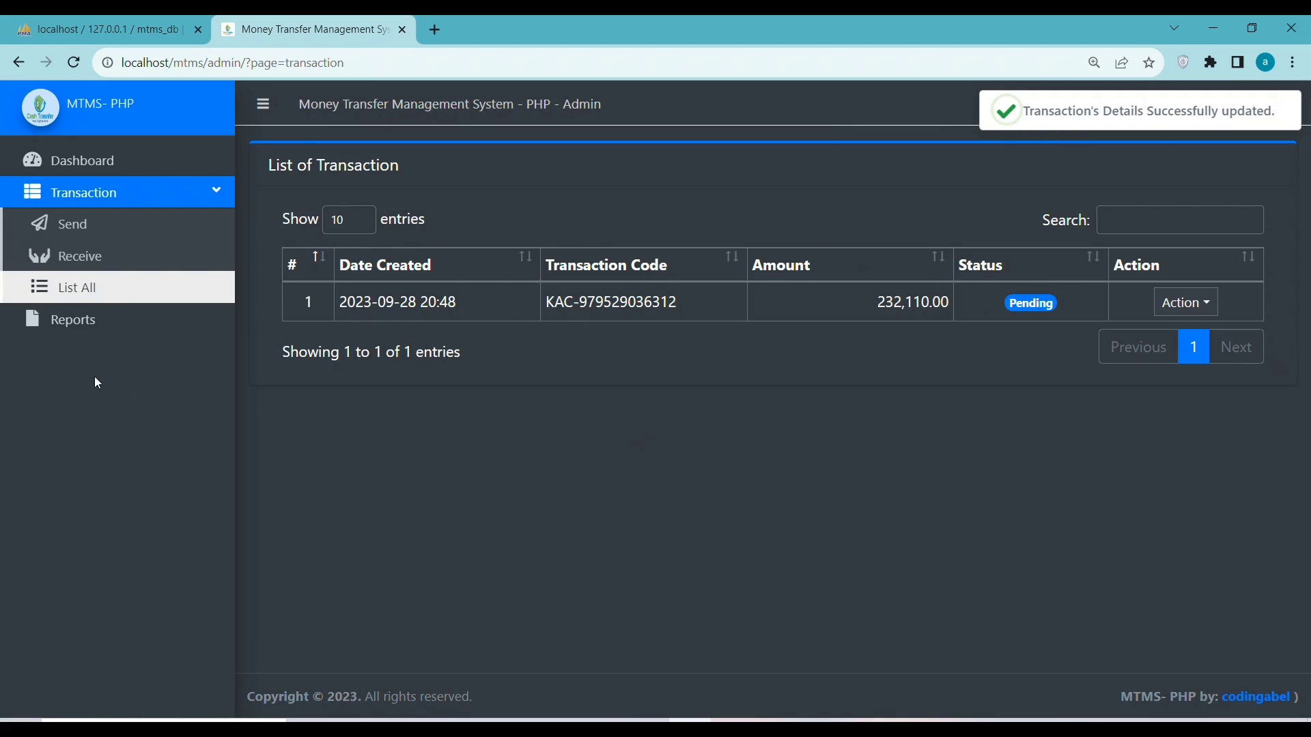
# Try looking up a transfer by tracking code; the lookup fails and is dismissed
pyautogui.click(51, 263)
pyautogui.click(471, 400)
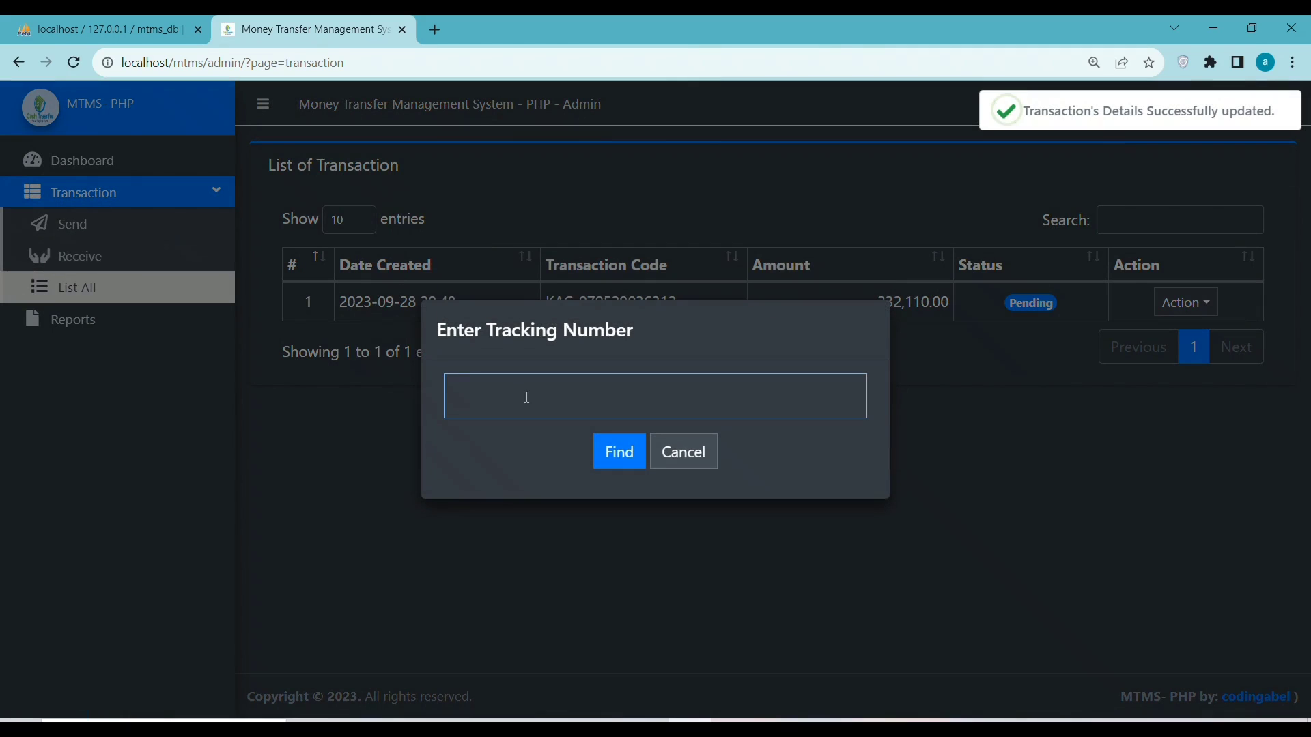
pyautogui.click(680, 454)
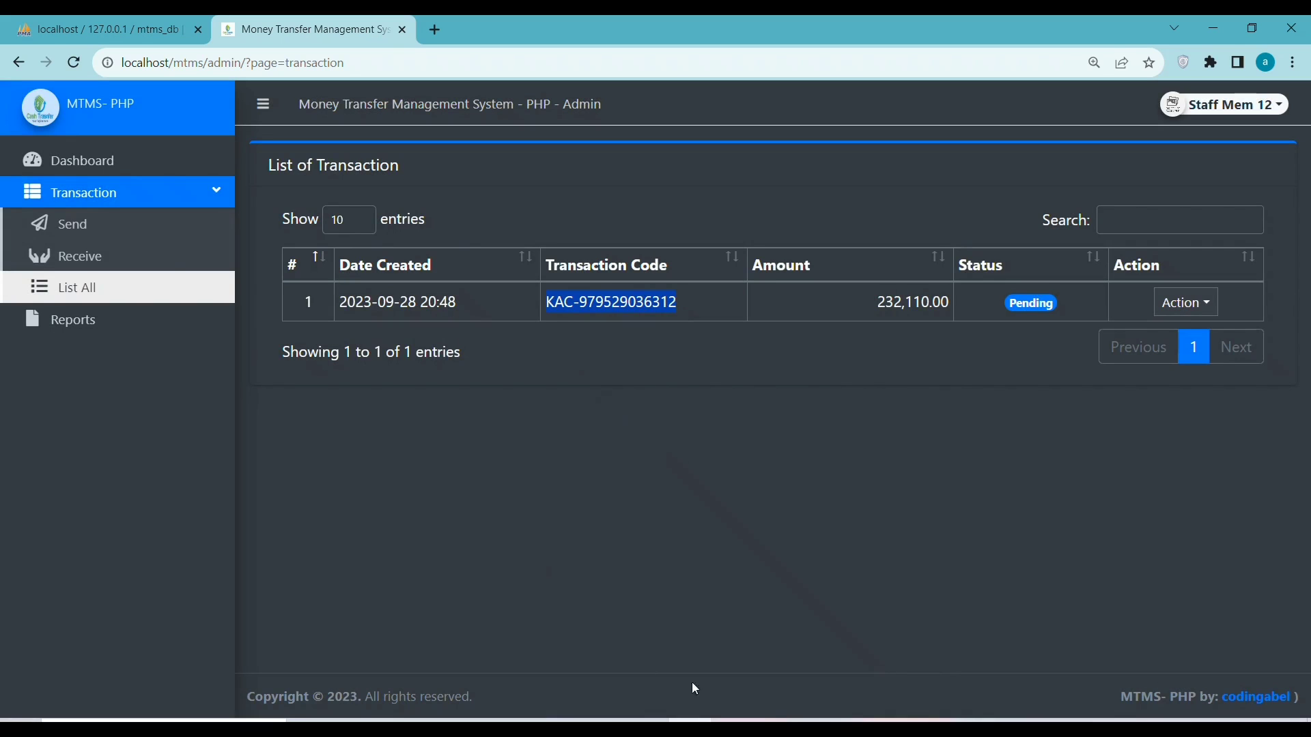
pyautogui.click(142, 256)
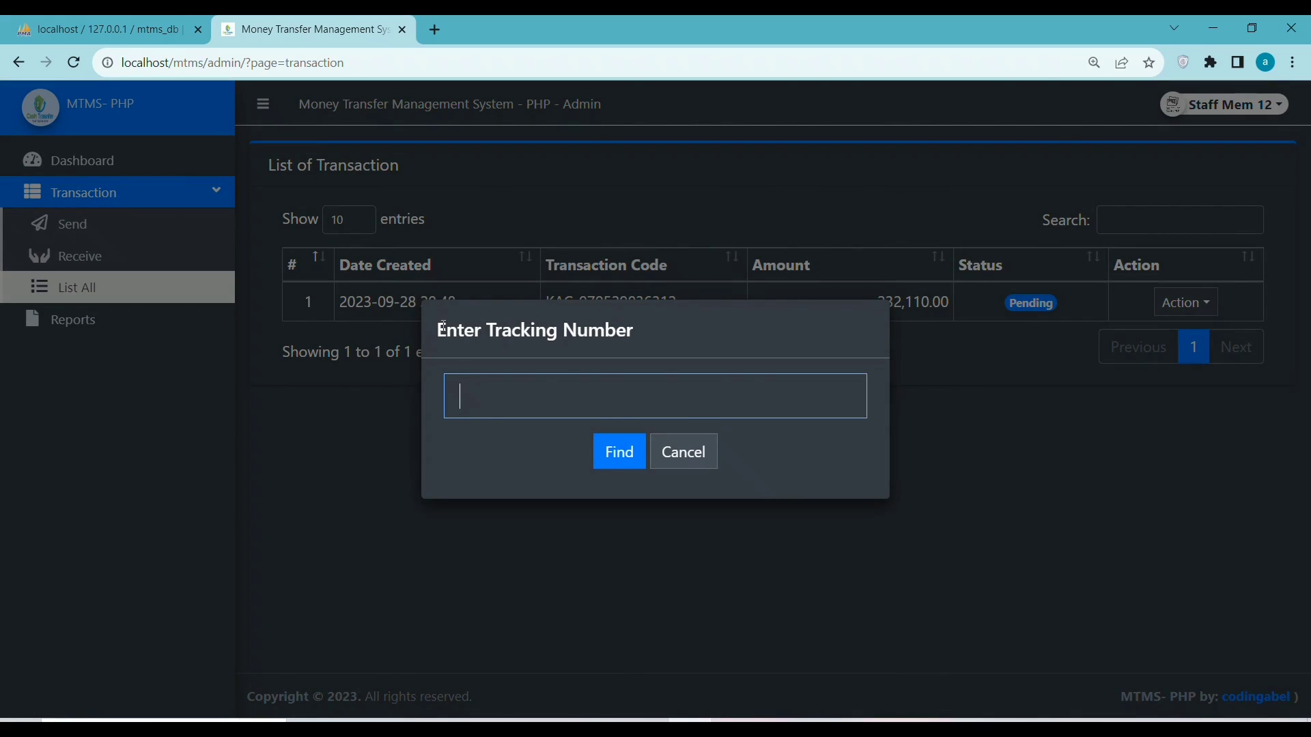
pyautogui.hotkey('ctrl', 'v')
pyautogui.click(621, 453)
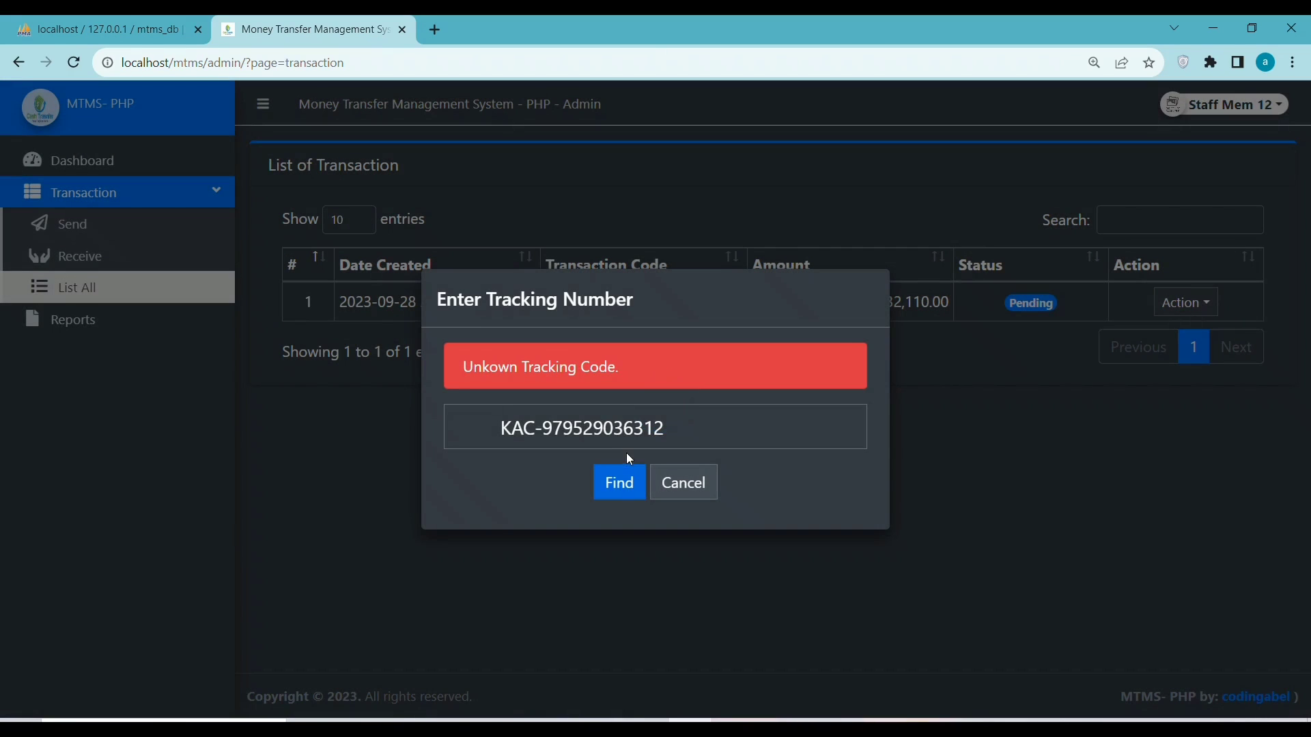
pyautogui.click(680, 492)
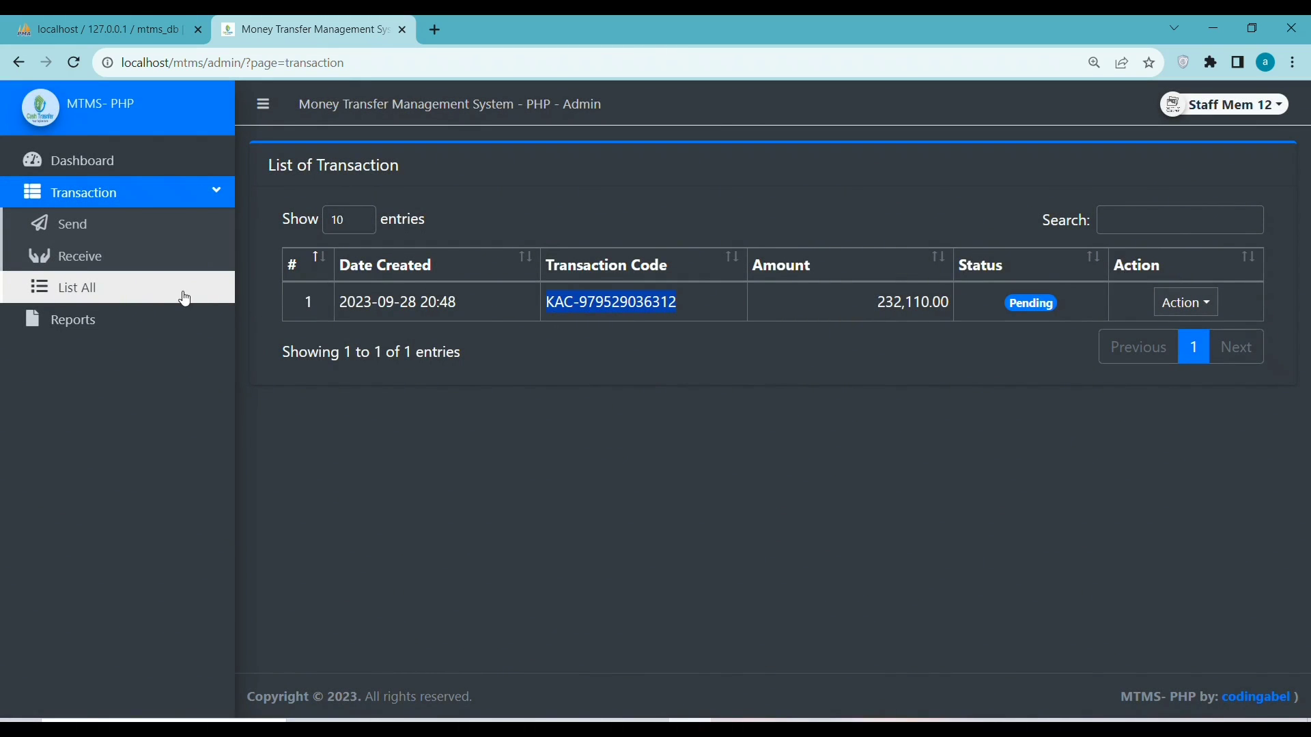
# Paste the pending transfer's tracking code, find it, and submit the receiving details
pyautogui.click(93, 258)
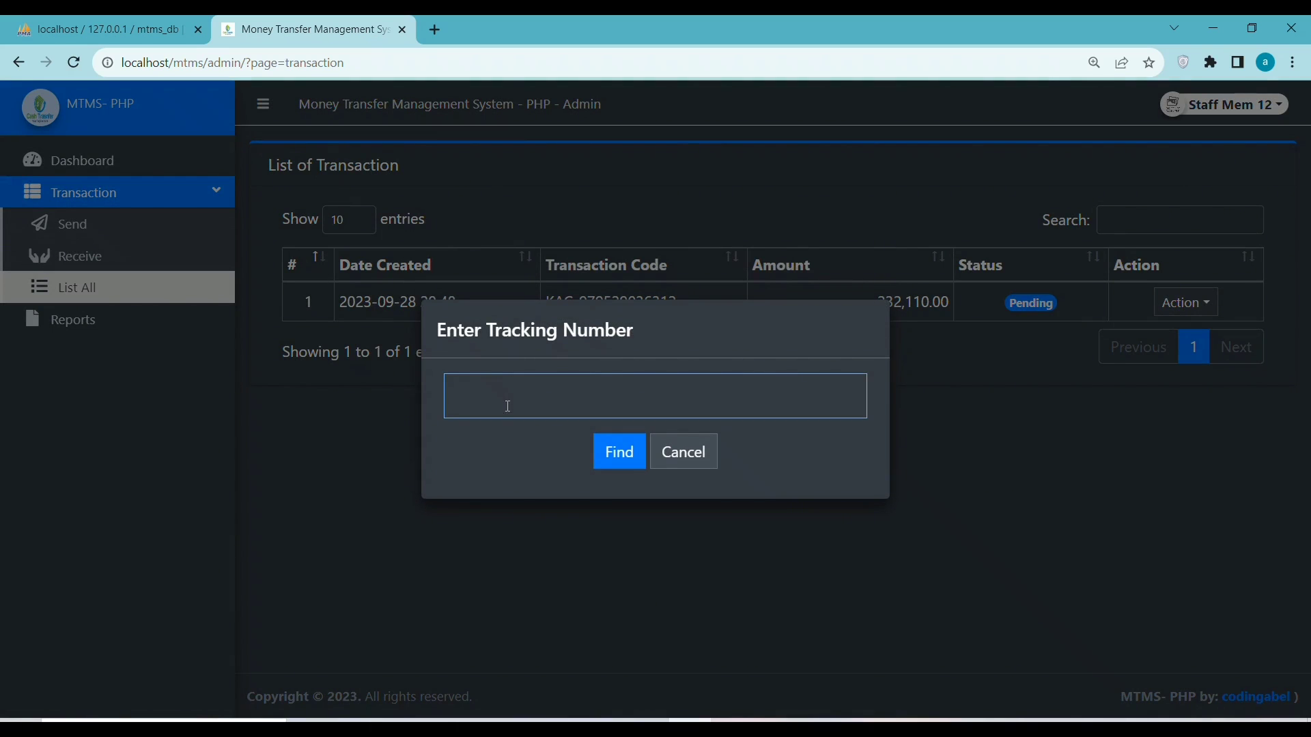
pyautogui.hotkey('ctrl', 'v')
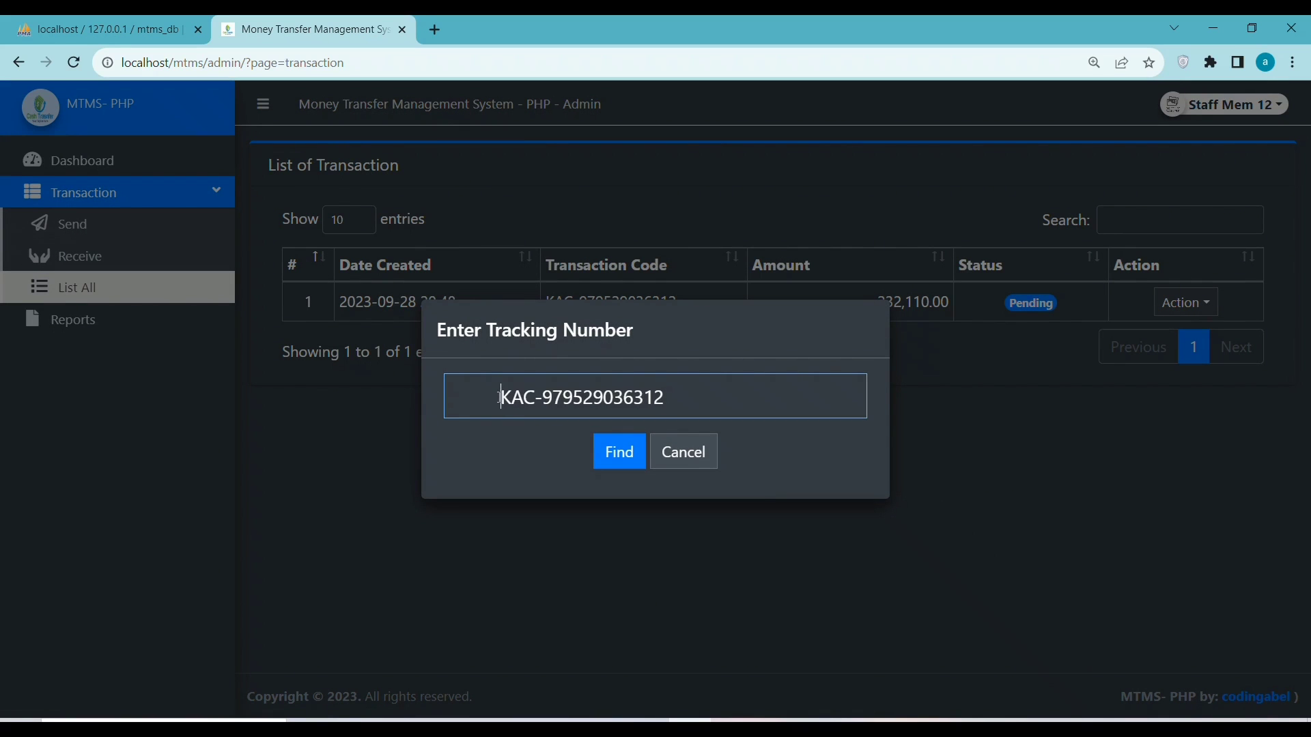
pyautogui.click(632, 456)
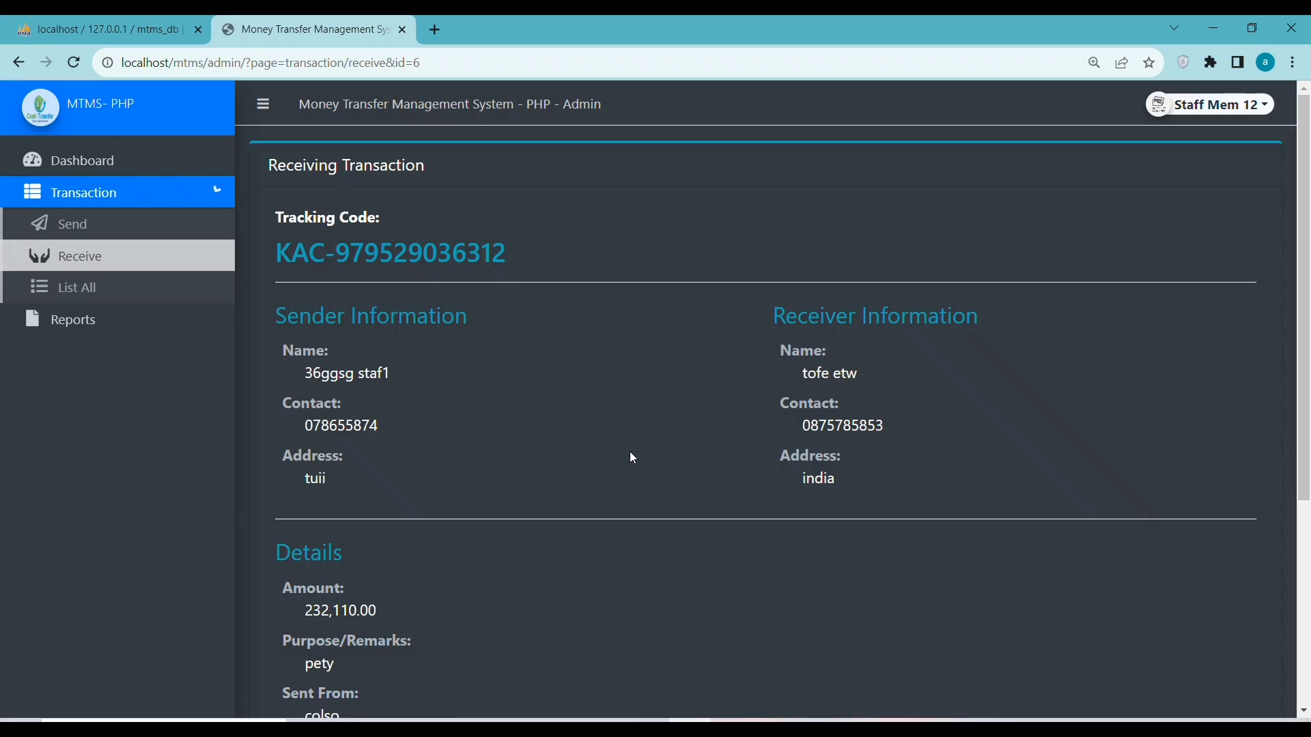
pyautogui.scroll(-5, 626, 494)
pyautogui.click(421, 529)
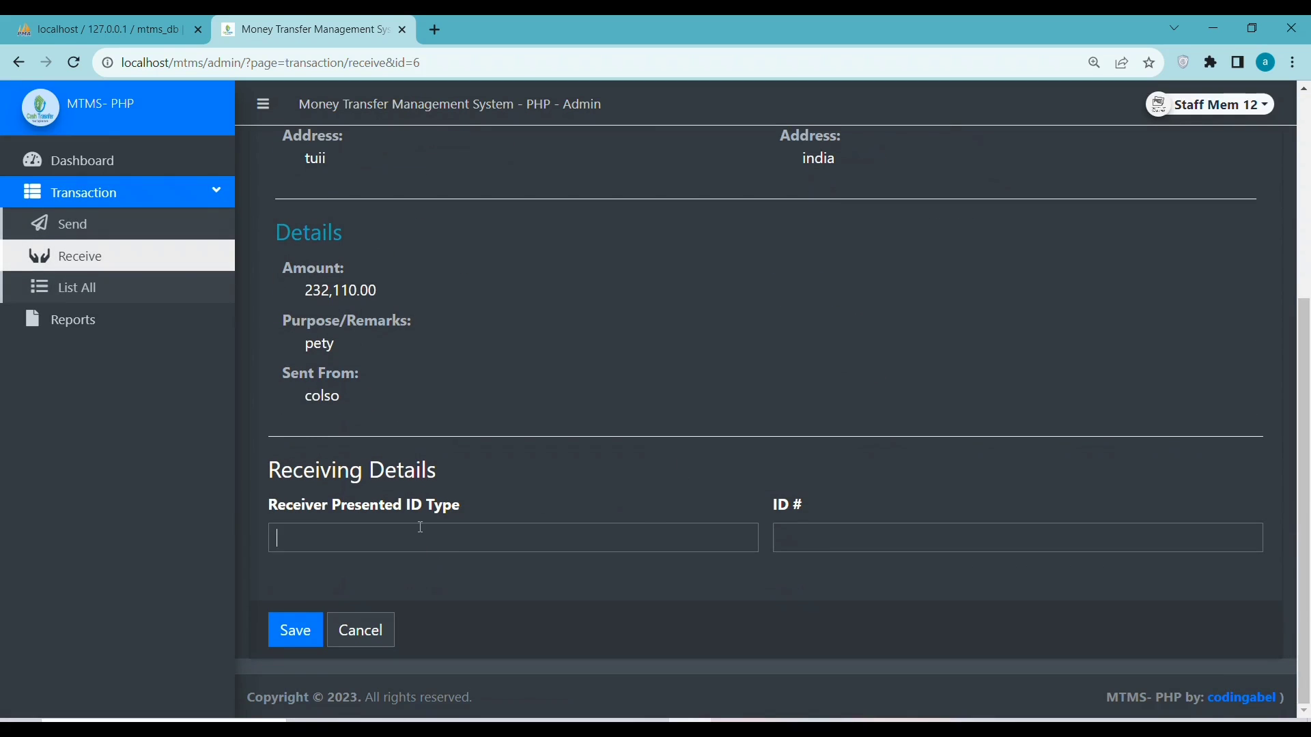
pyautogui.press('Return')
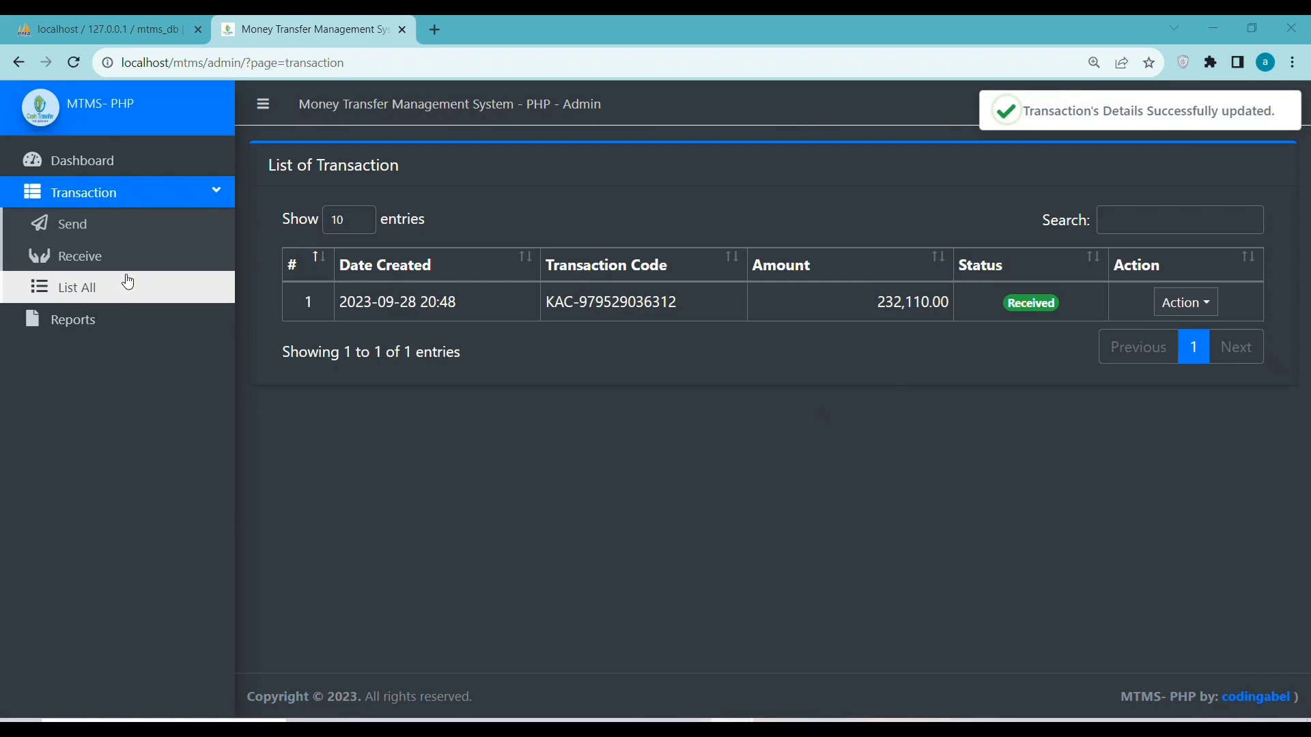
# Start a new send transaction and fill in the sender's name and contact number
pyautogui.click(70, 223)
pyautogui.click(312, 287)
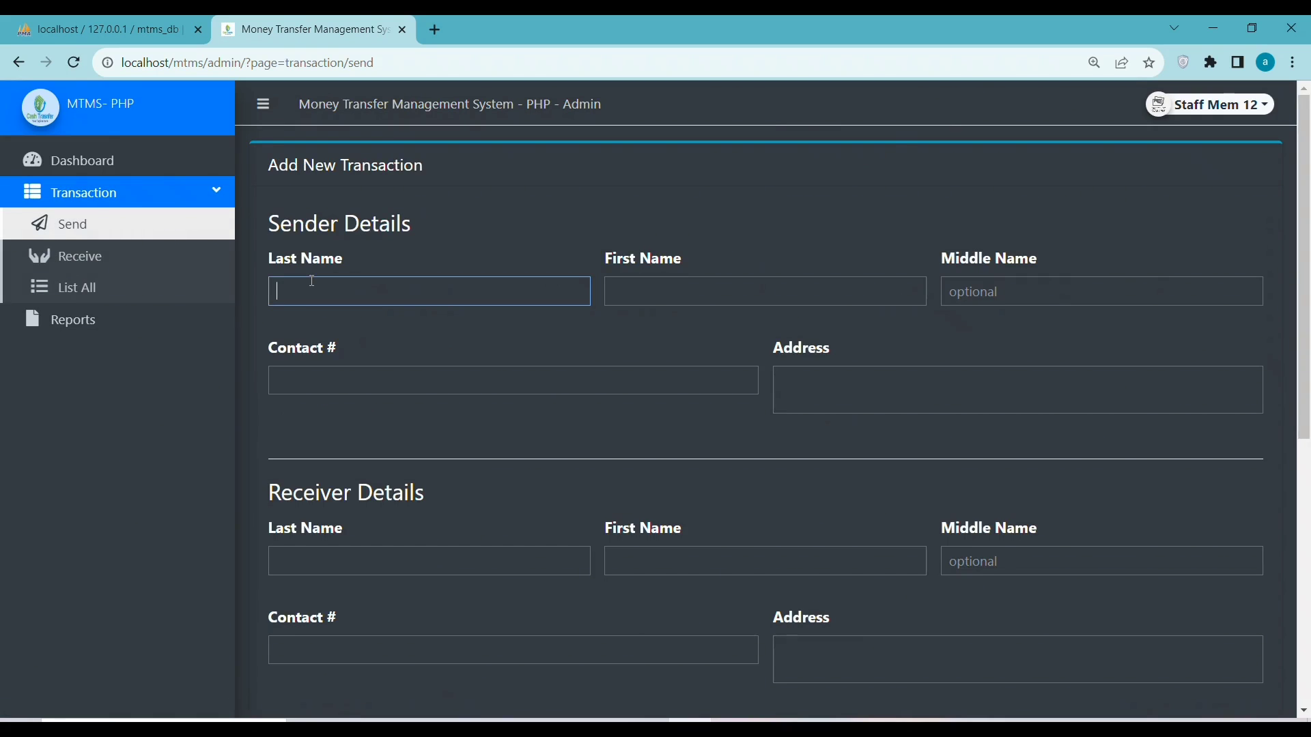
pyautogui.write('tofgd')
pyautogui.click(701, 292)
pyautogui.write('aade')
pyautogui.click(456, 383)
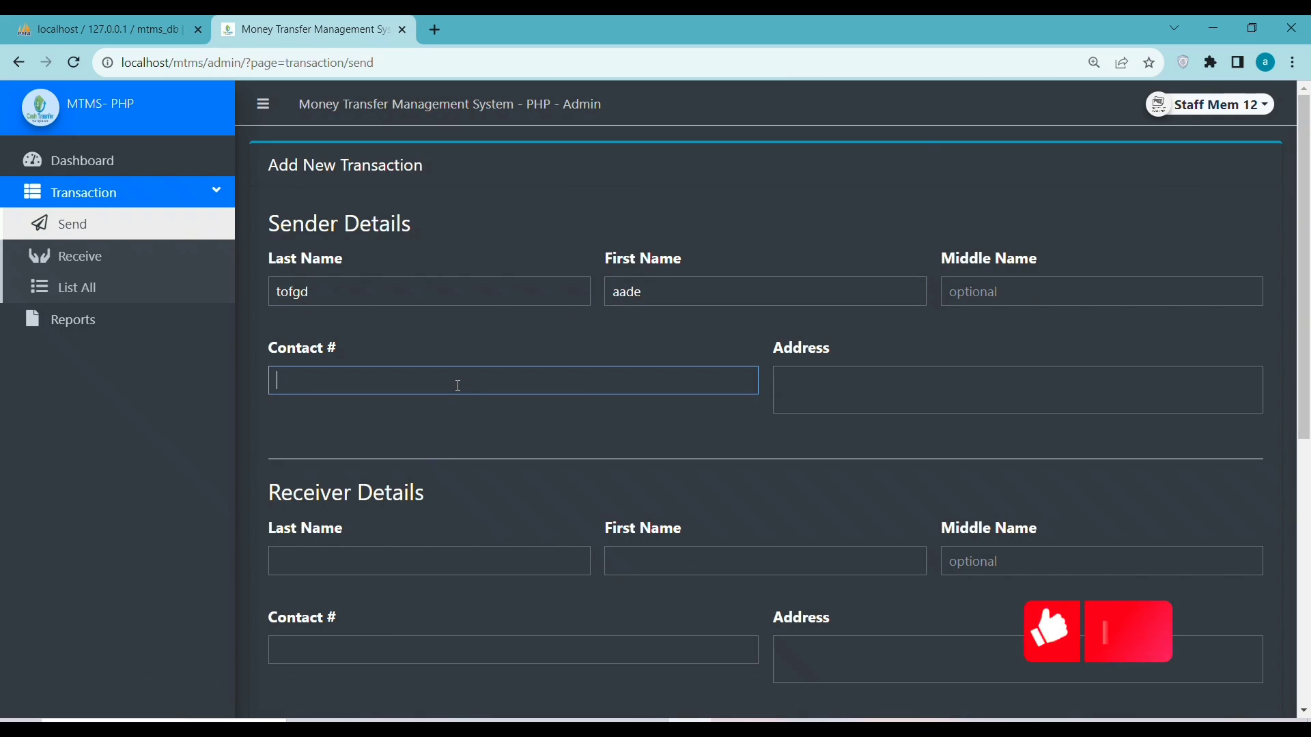
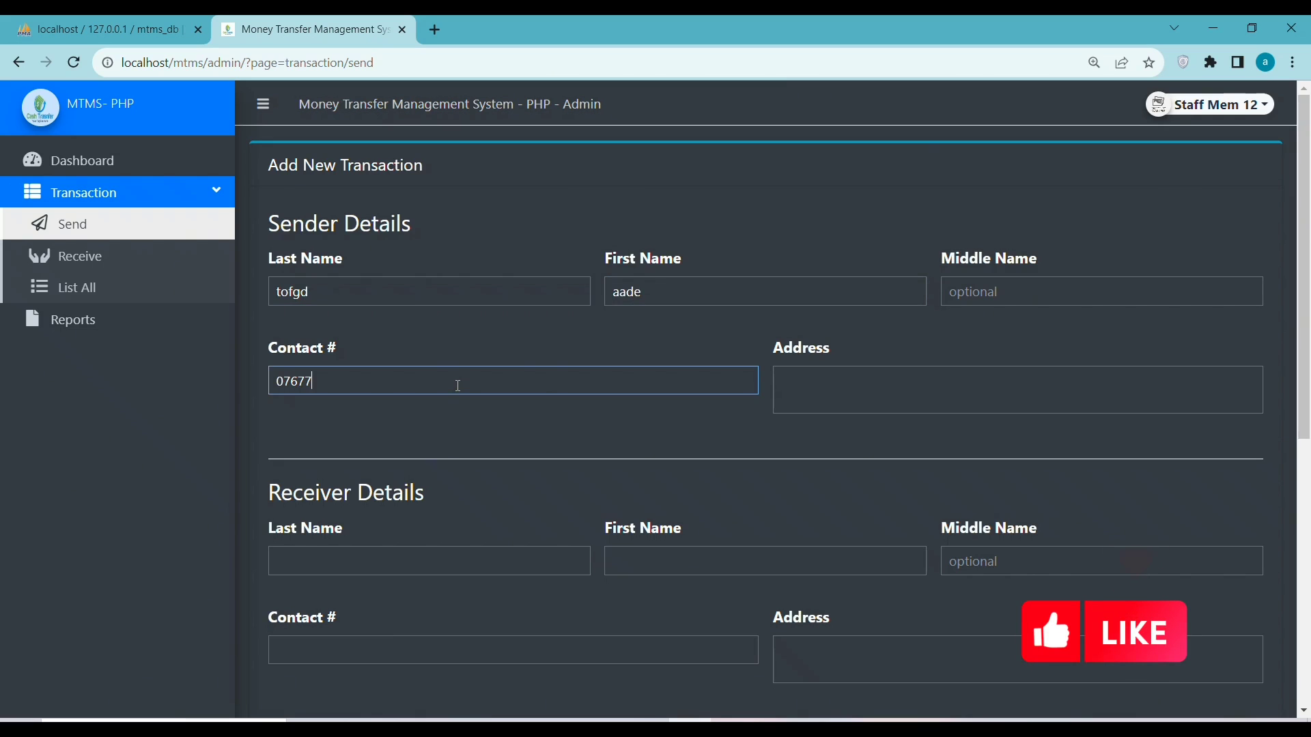
pyautogui.write('hyoo')
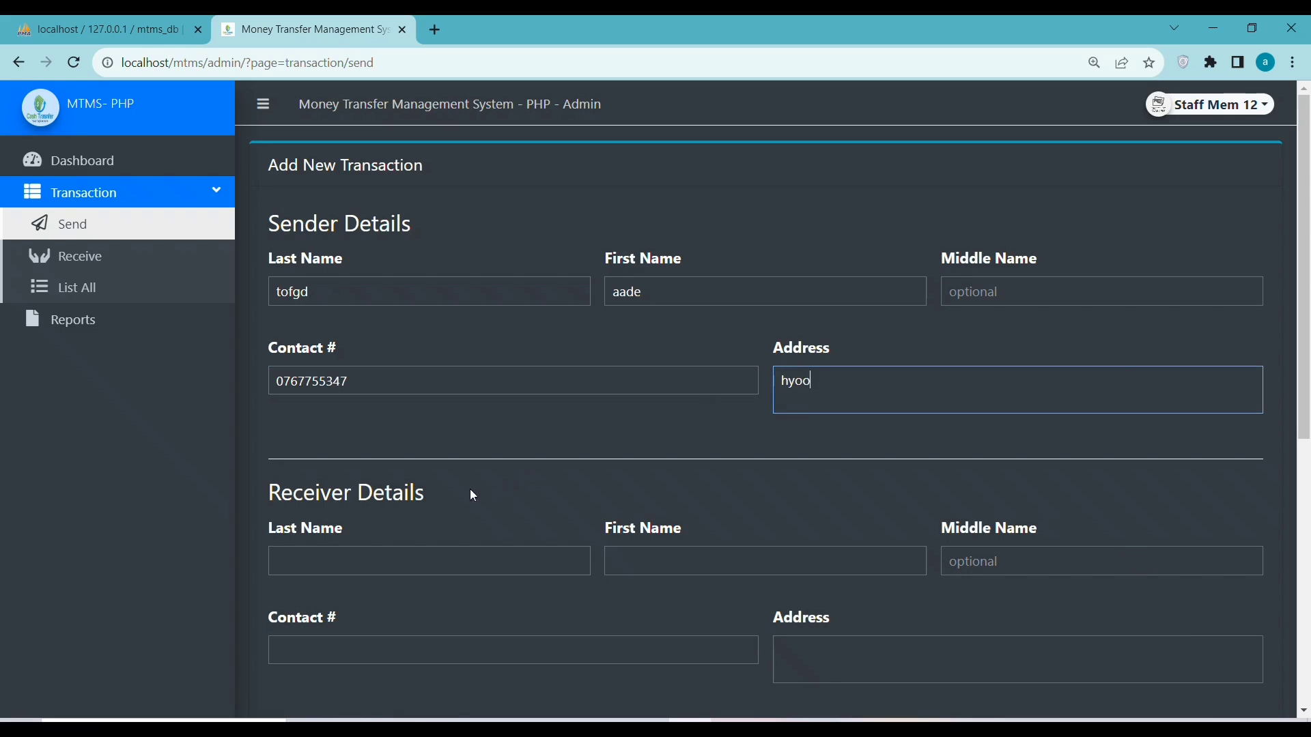
# Fill in the receiver's name, contact number and address
pyautogui.click(358, 566)
pyautogui.write('t')
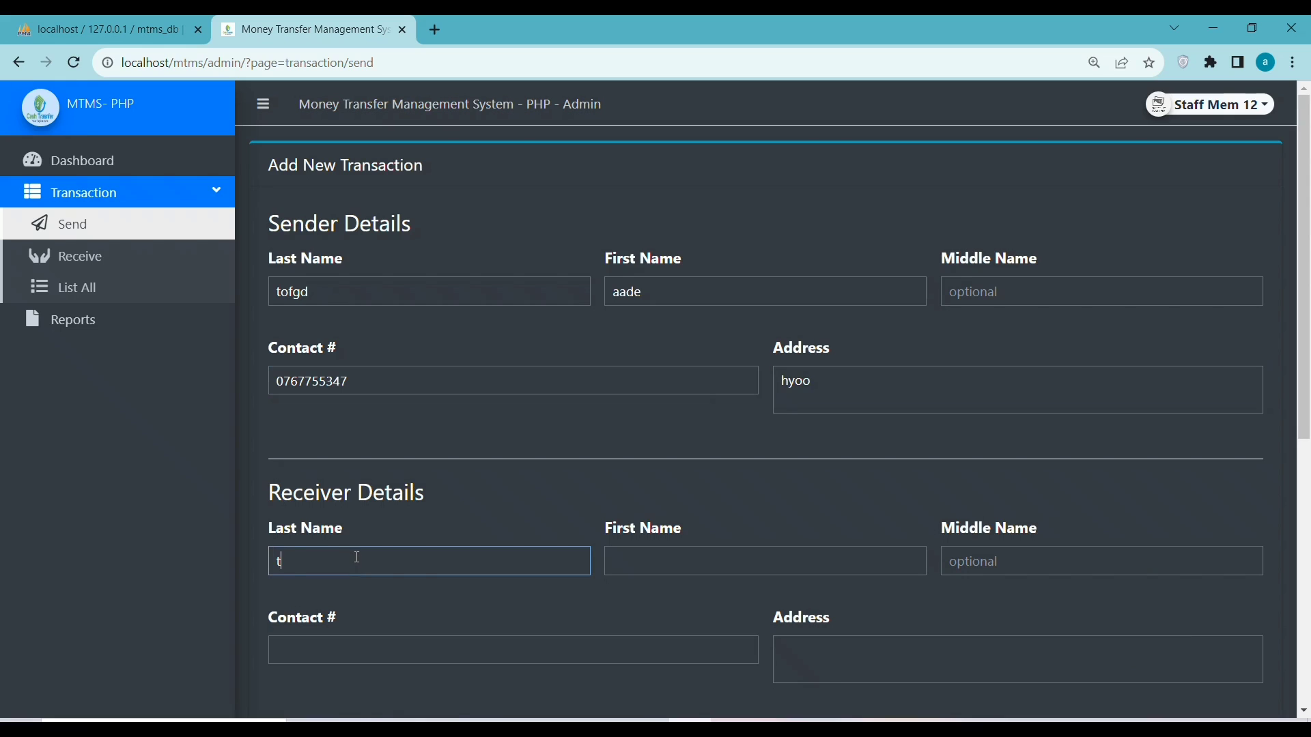
pyautogui.write('eexs')
pyautogui.click(658, 560)
pyautogui.write('erwqq')
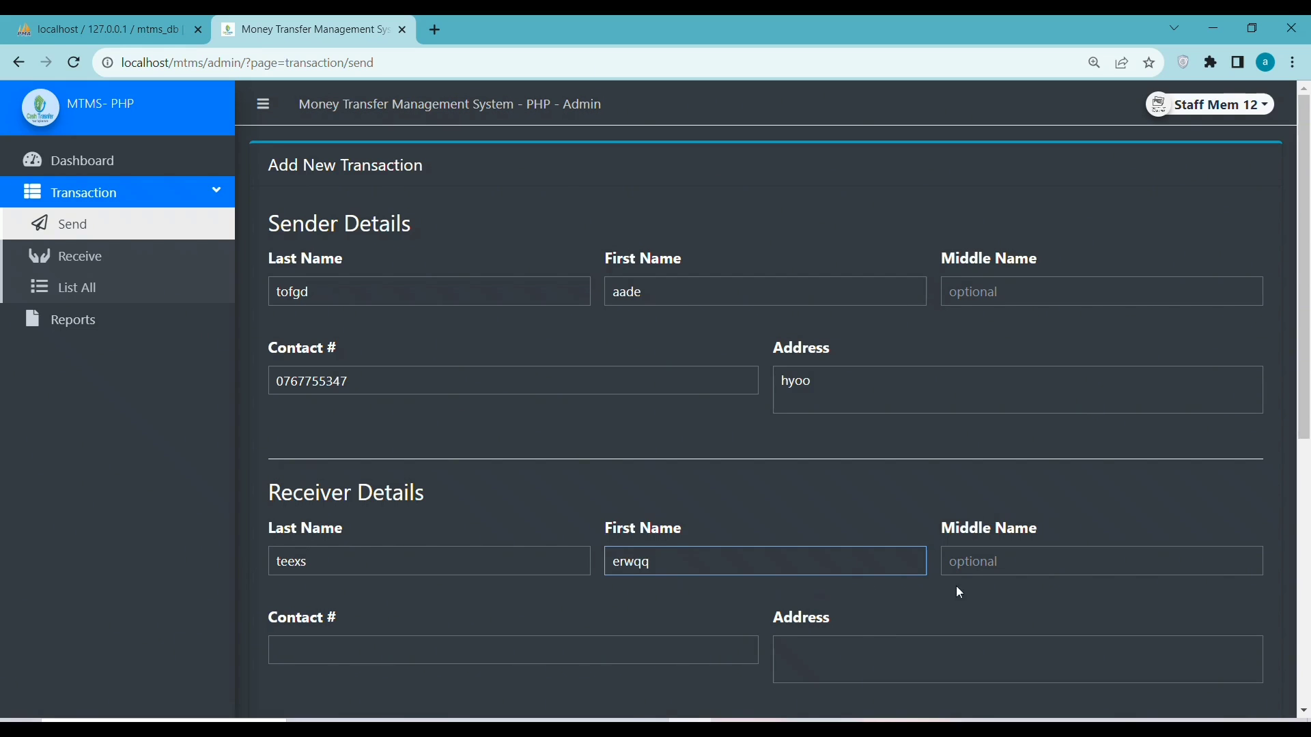
pyautogui.click(392, 653)
pyautogui.scroll(-3, 386, 600)
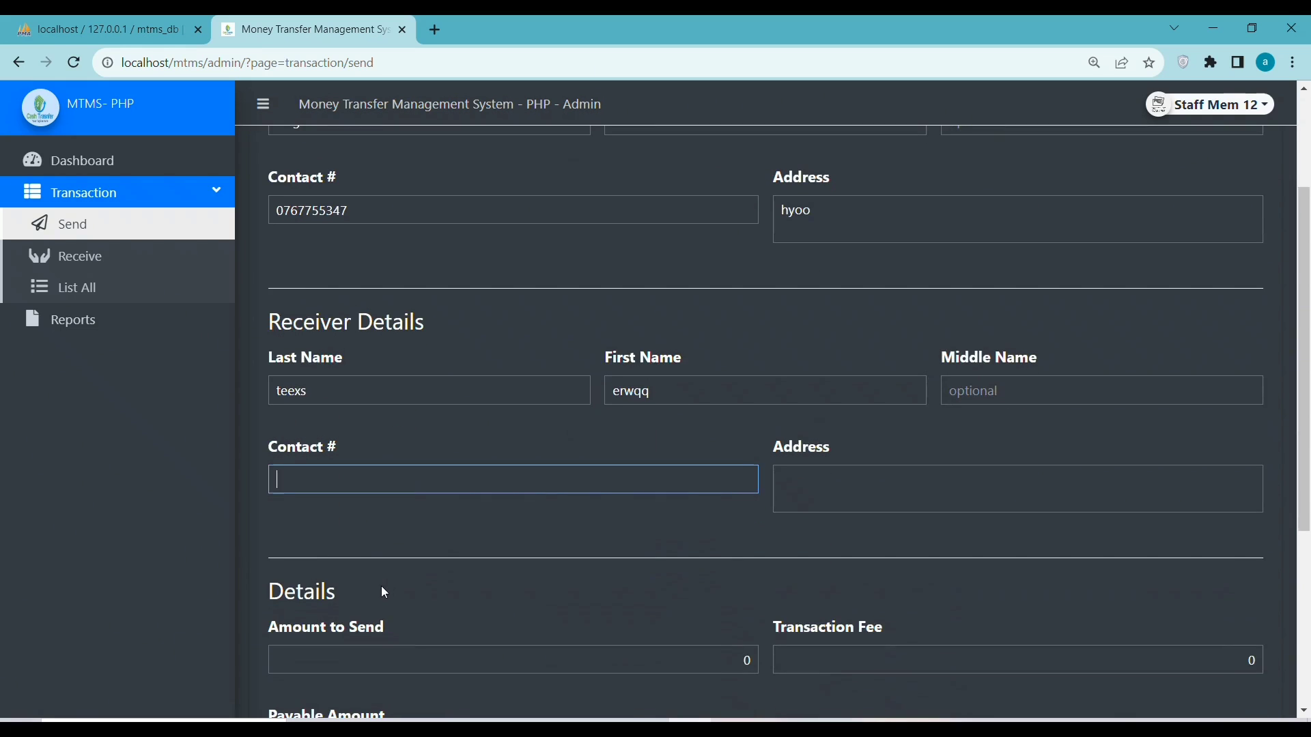
pyautogui.write('976544573')
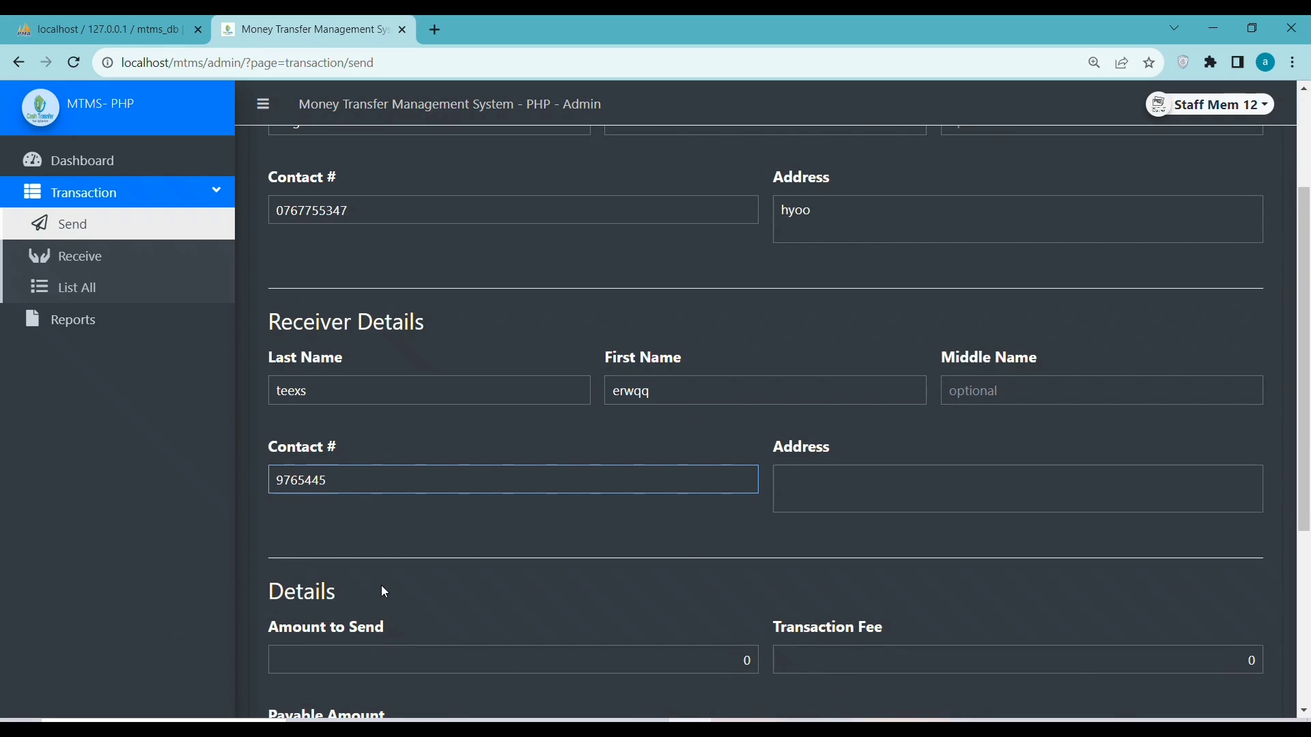
pyautogui.click(826, 502)
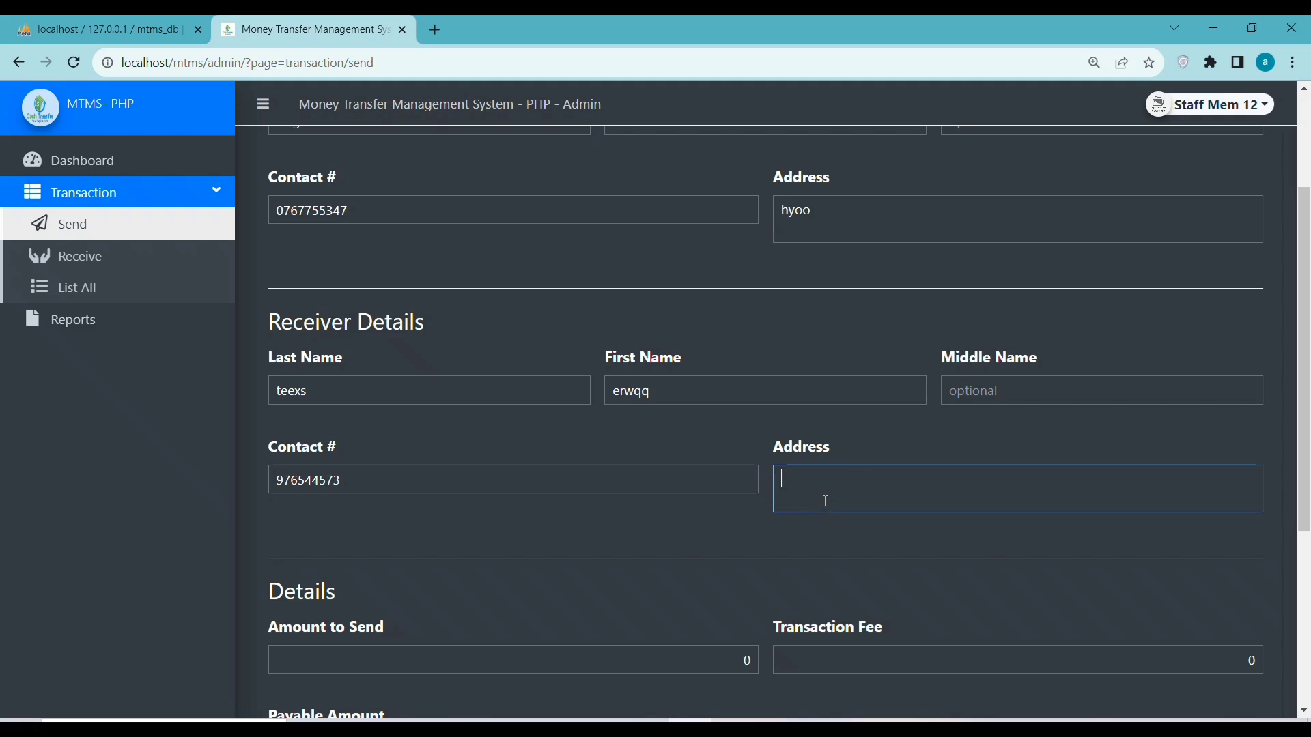
pyautogui.write('tifds')
# Enter 20,000 as the amount to send, add remark 'pyeA', and save
pyautogui.scroll(-3, 404, 628)
pyautogui.click(326, 412)
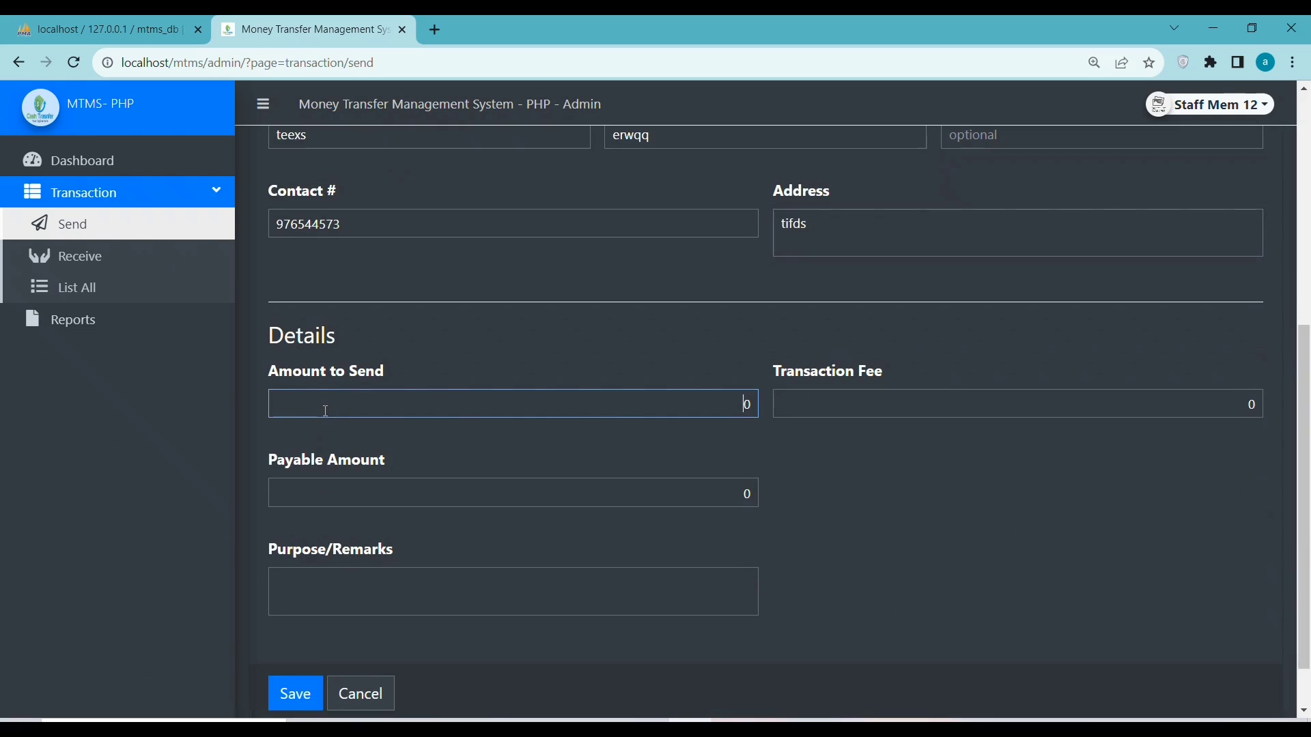
pyautogui.write('20000')
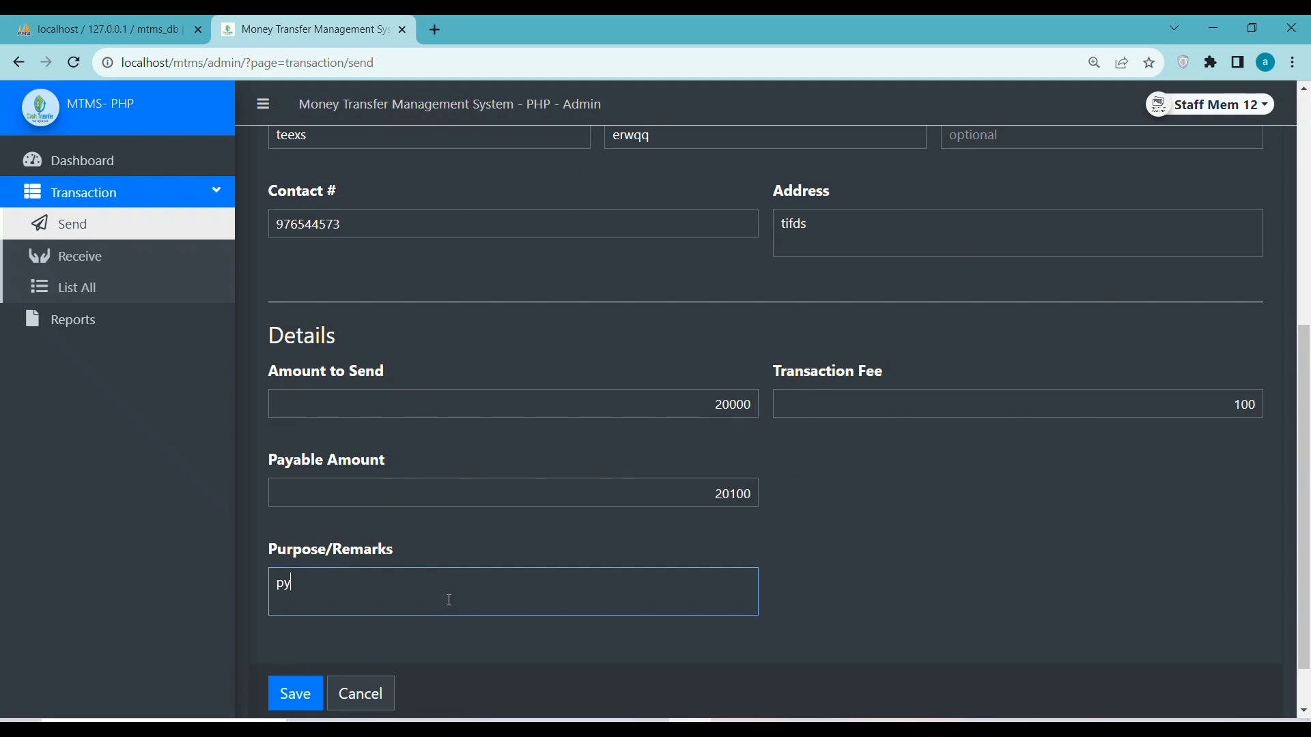
pyautogui.write('A')
pyautogui.scroll(-1, 409, 669)
pyautogui.click(293, 631)
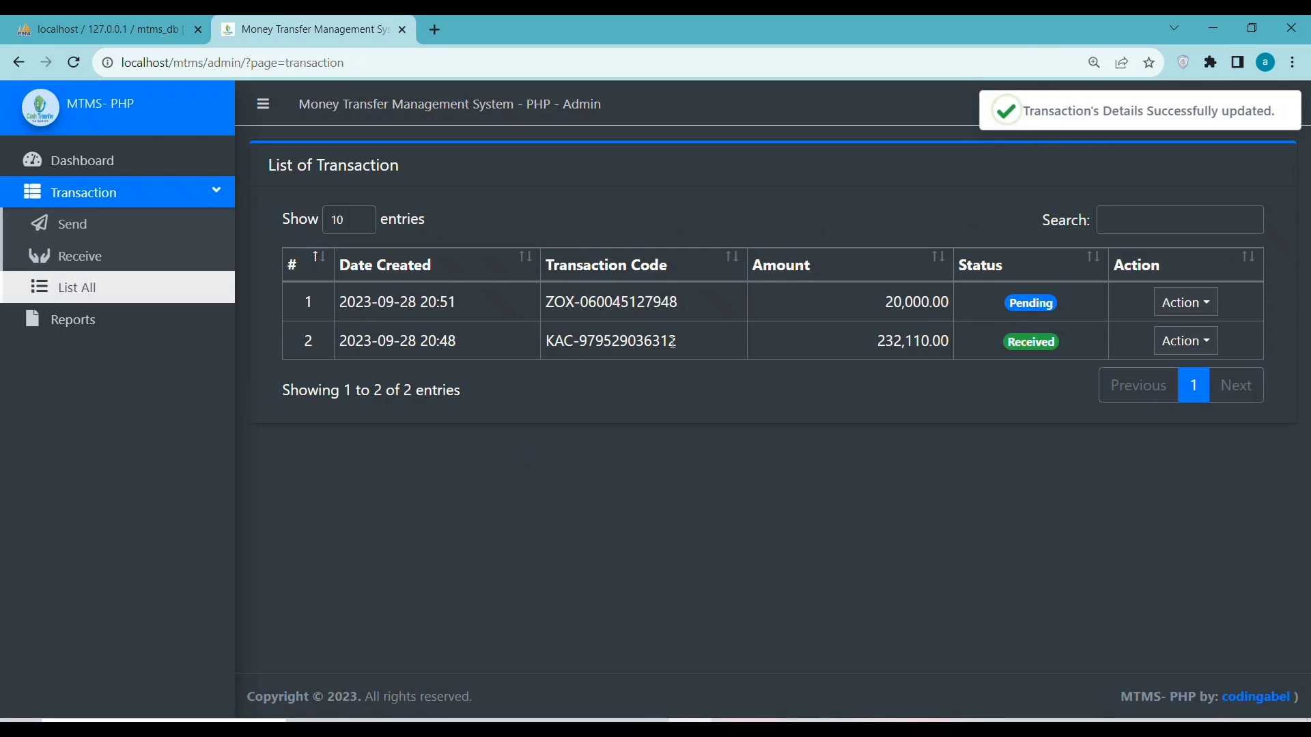
# Copy the new transfer's tracking code and look it up in the Receive prompt
pyautogui.moveTo(680, 304); pyautogui.dragTo(630, 305)
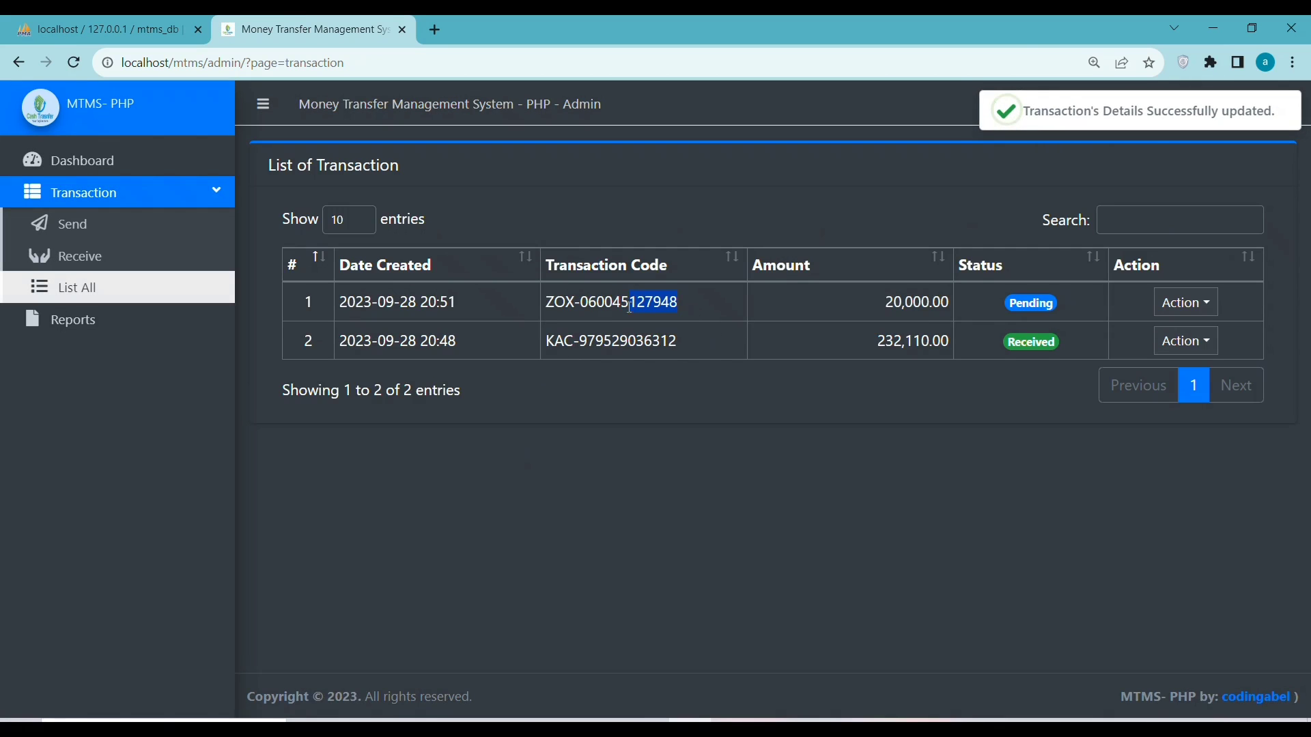
pyautogui.rightClick(560, 301)
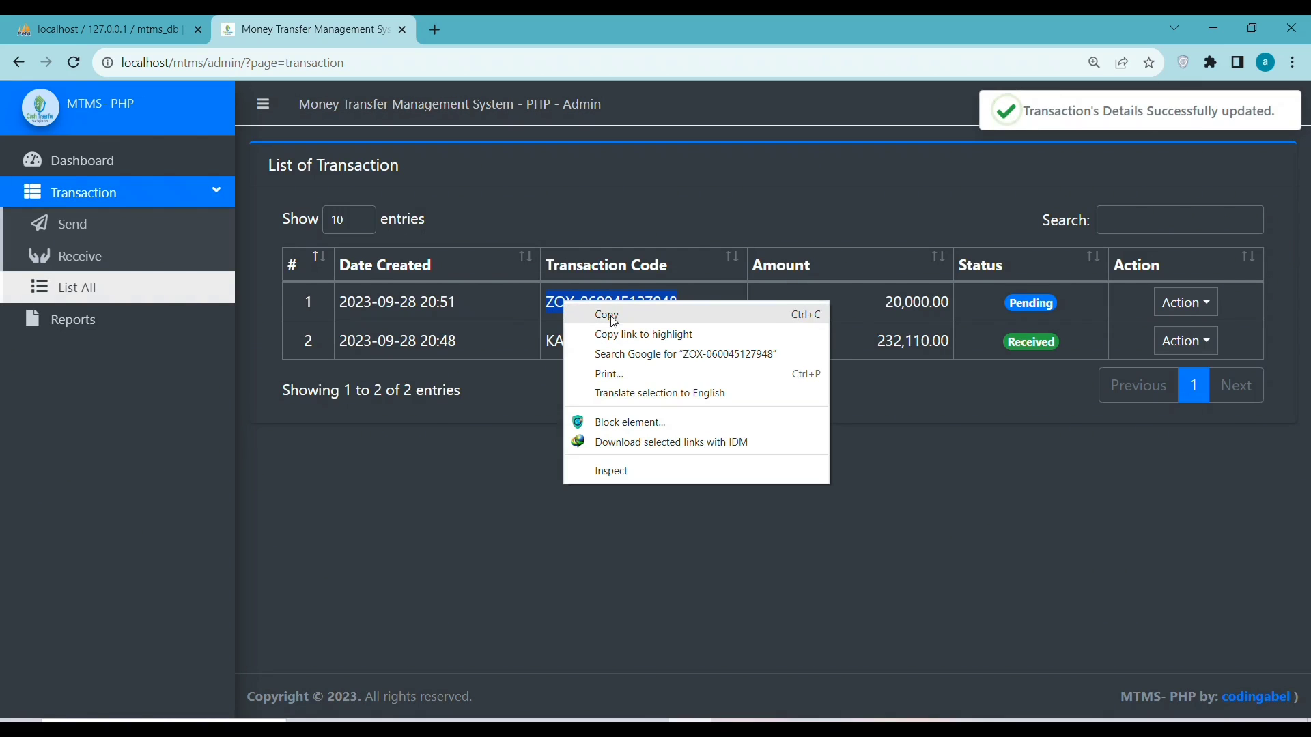
pyautogui.click(590, 324)
pyautogui.click(67, 287)
pyautogui.click(89, 257)
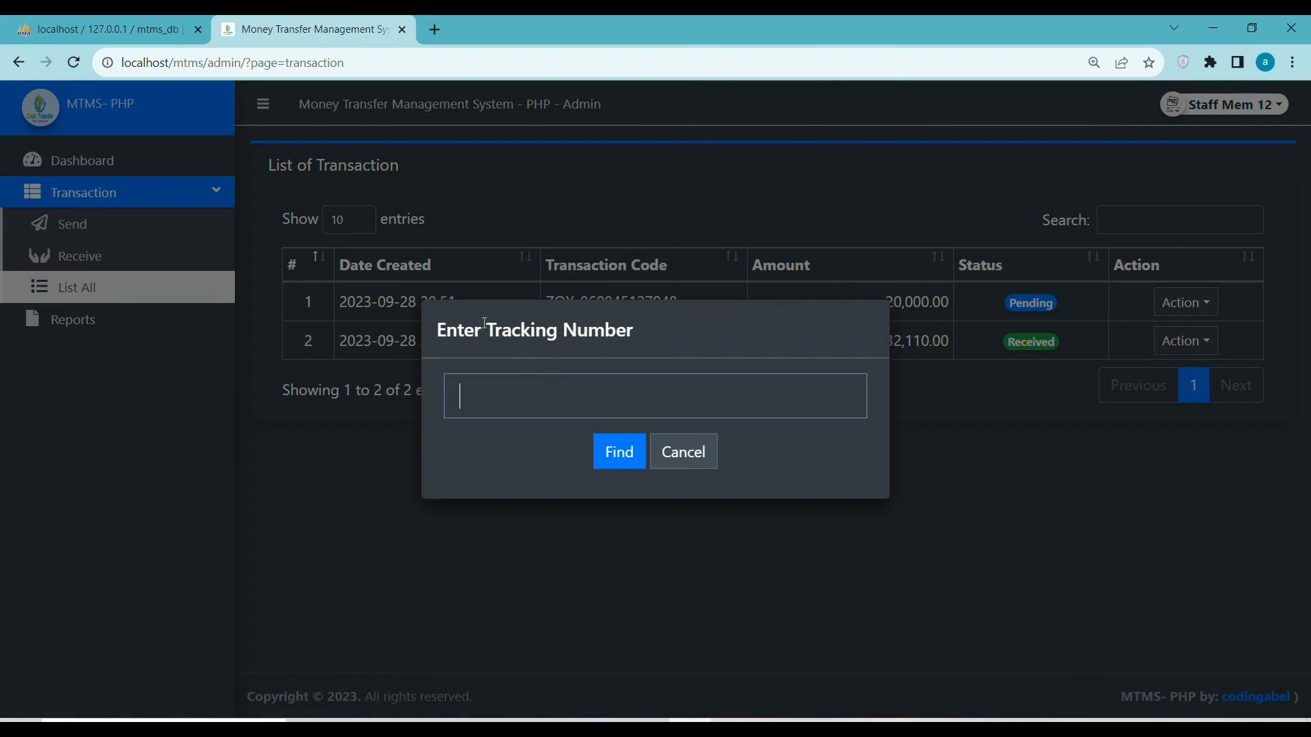
pyautogui.hotkey('ctrl', 'v')
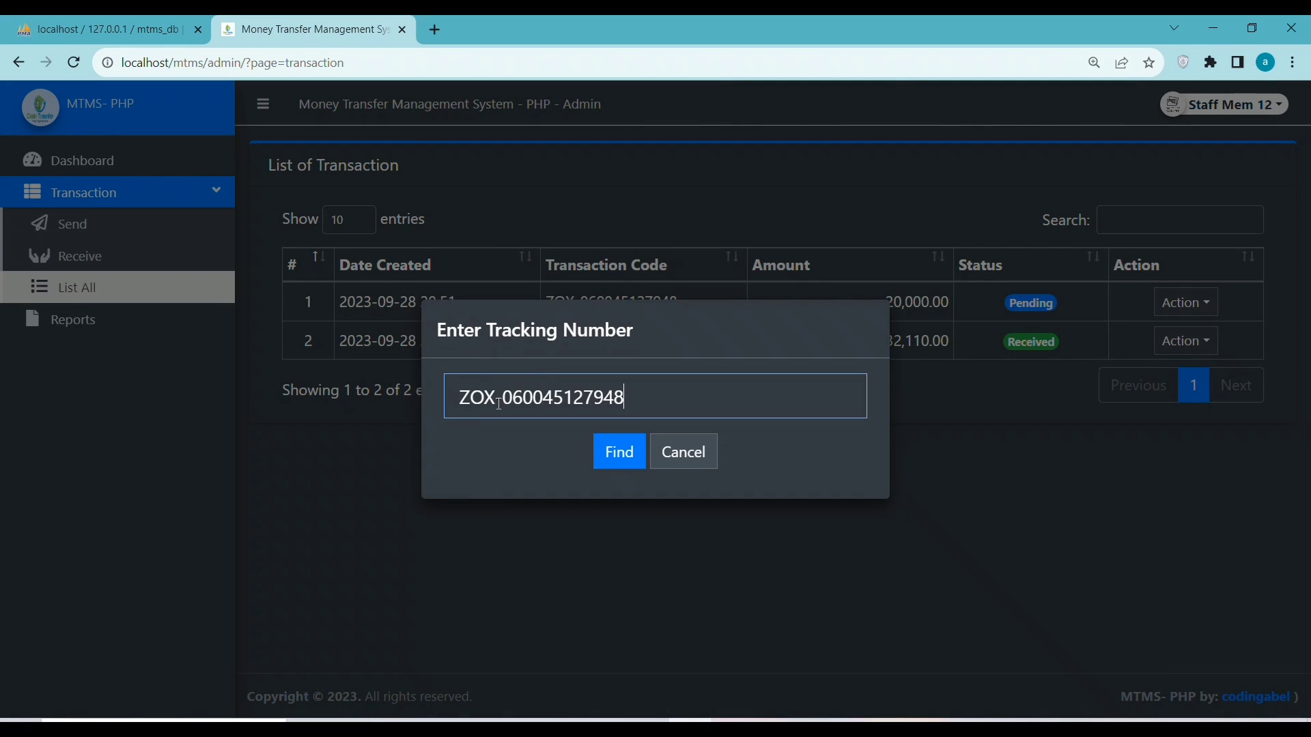
pyautogui.click(614, 448)
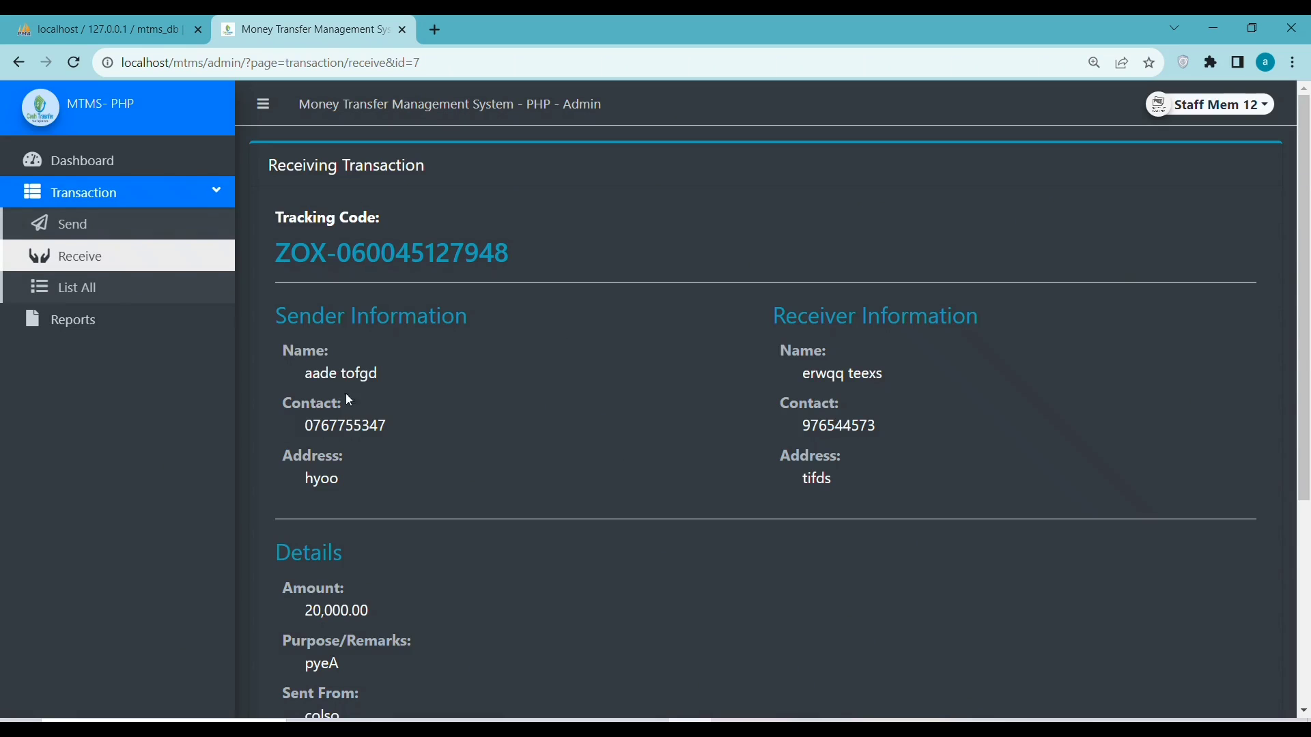
# Fill the receiver's ID type and ID number, then save to open the receipt
pyautogui.scroll(-3, 590, 505)
pyautogui.scroll(3, 764, 305)
pyautogui.moveTo(764, 319); pyautogui.dragTo(920, 325)
pyautogui.moveTo(281, 316); pyautogui.dragTo(536, 323)
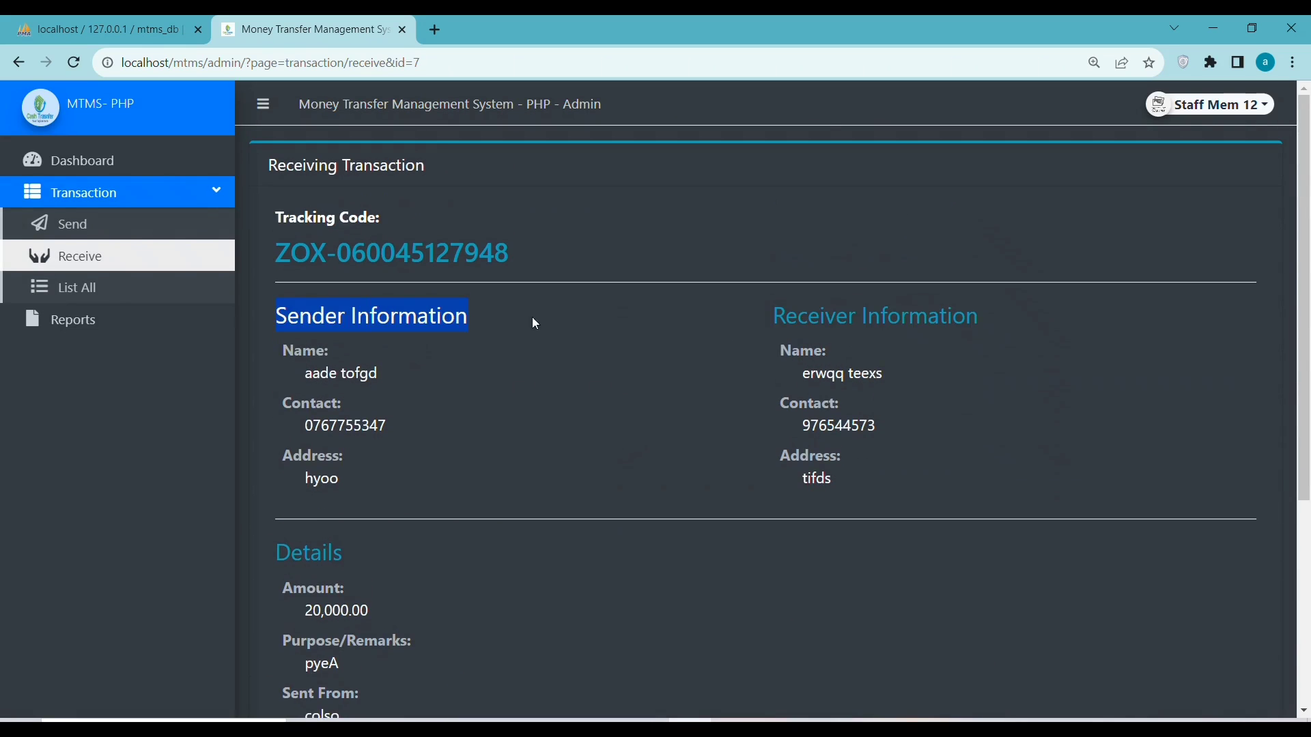
pyautogui.scroll(-3, 383, 379)
pyautogui.doubleClick(304, 379)
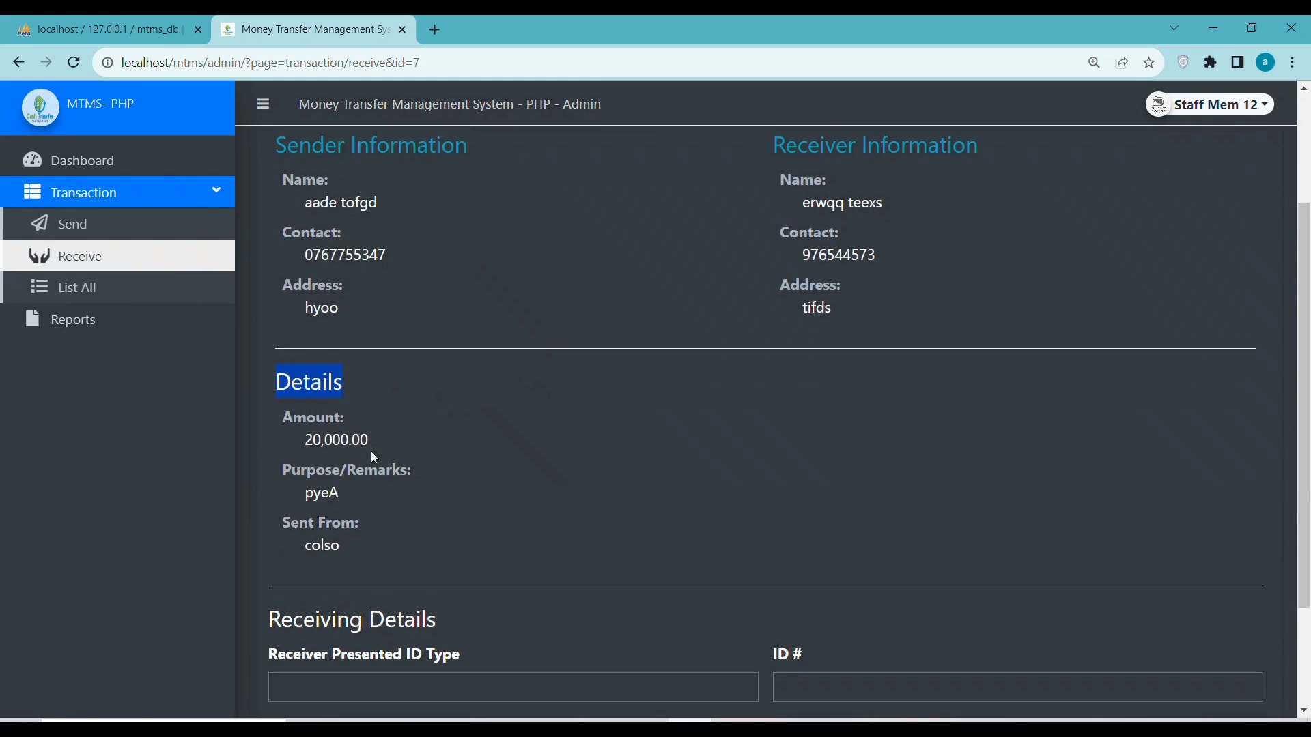
pyautogui.scroll(-2, 371, 452)
pyautogui.click(403, 528)
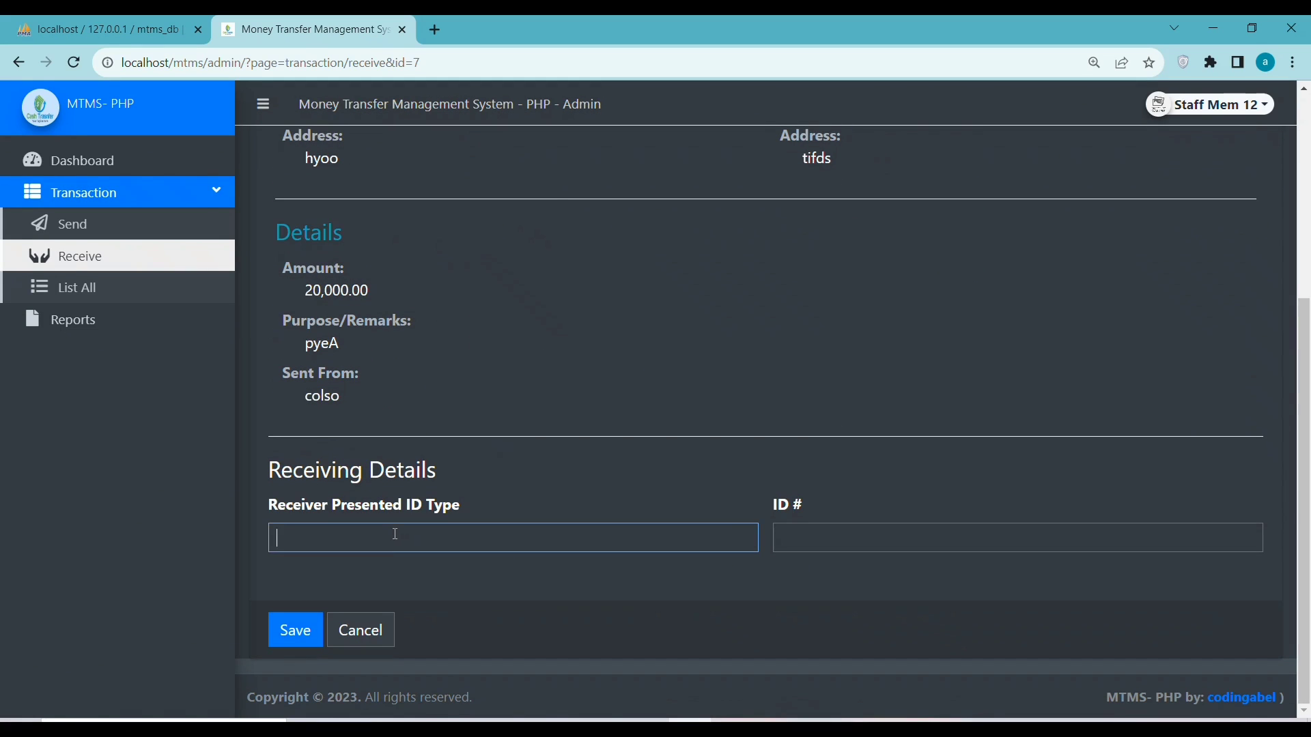
pyautogui.hotkey('ctrl', 'v')
pyautogui.click(791, 530)
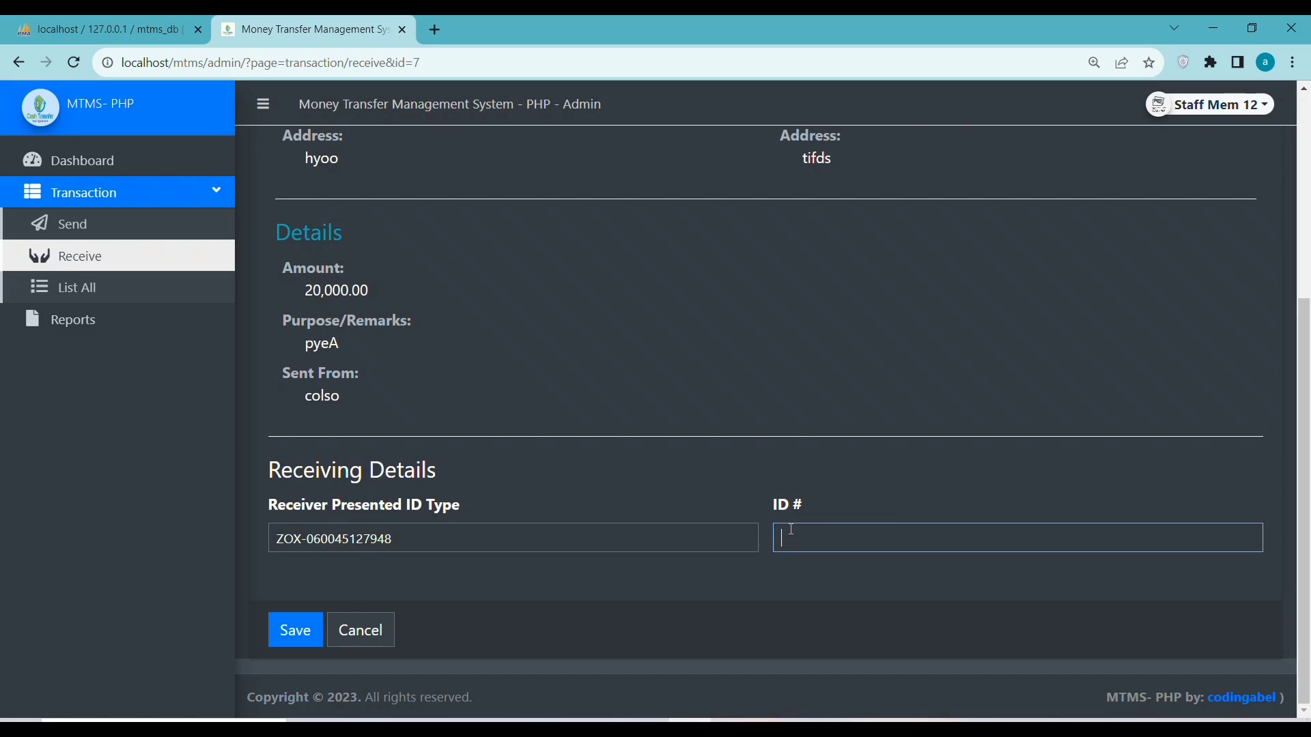
pyautogui.hotkey('ctrl', 'v')
pyautogui.click(295, 629)
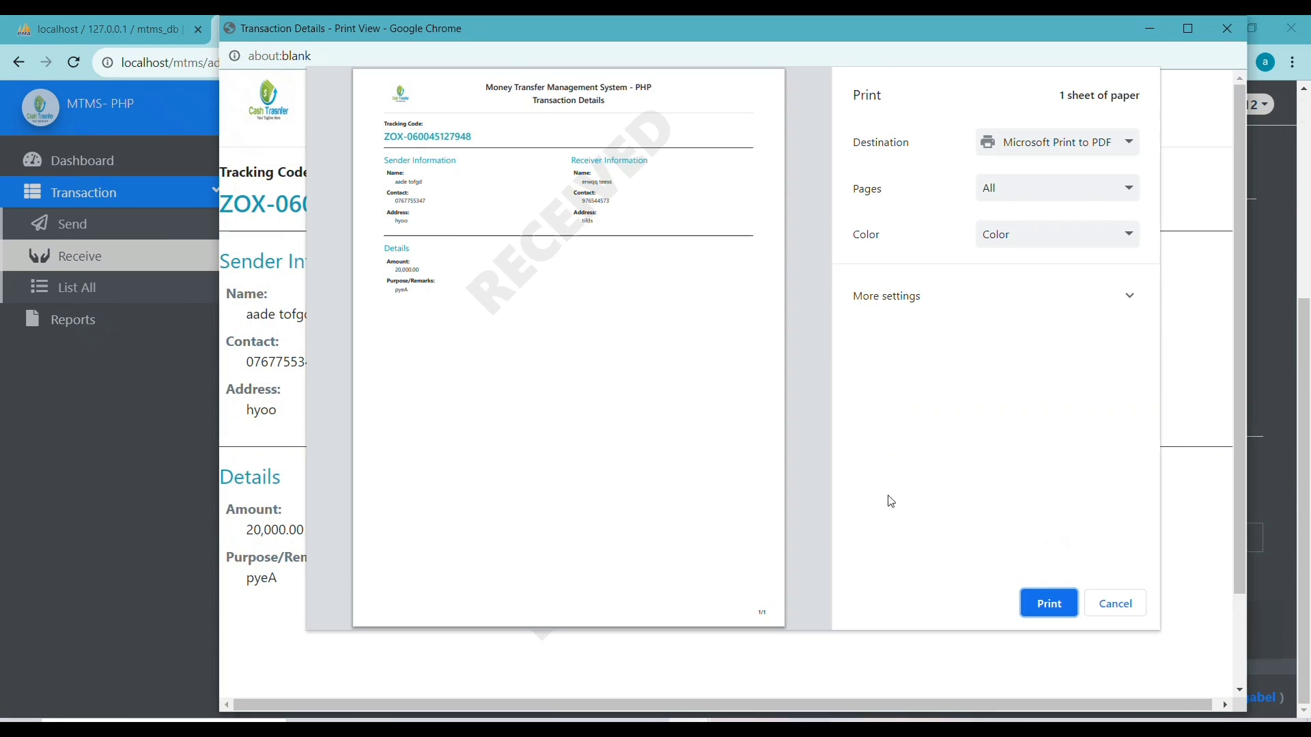
pyautogui.scroll(2, 556, 385)
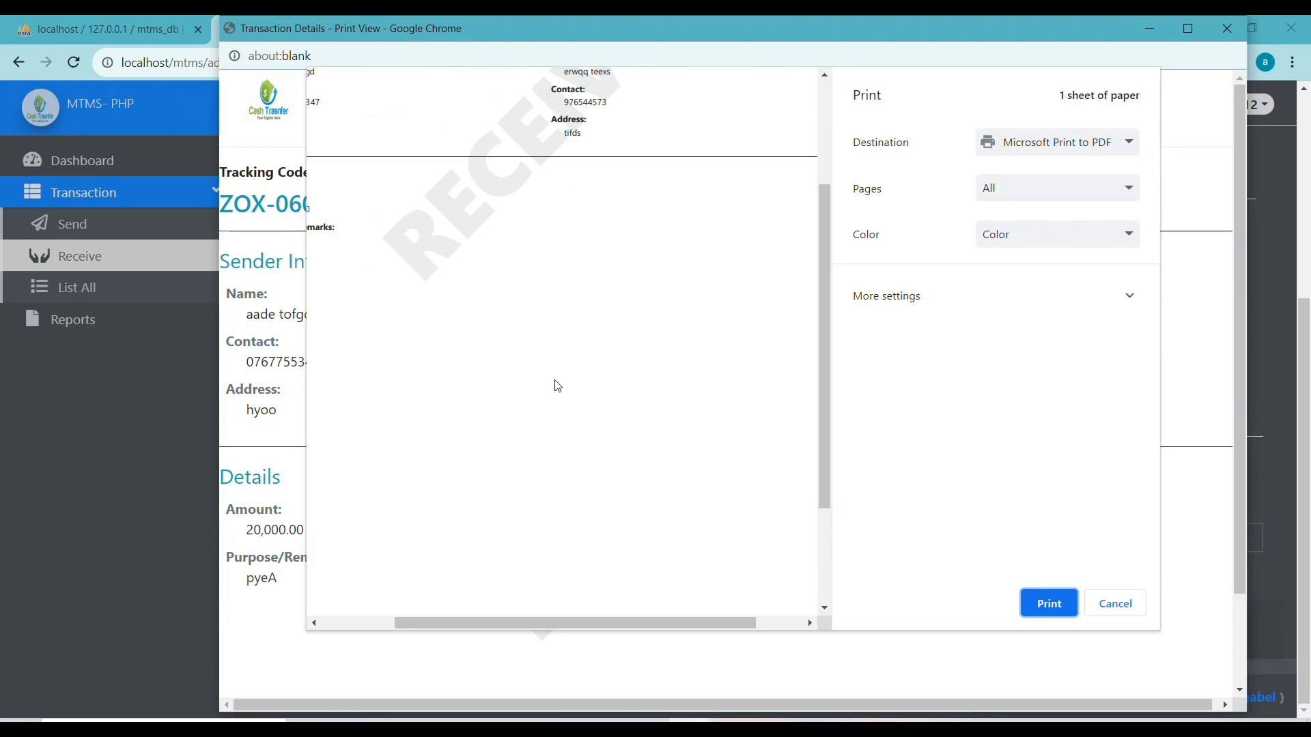
pyautogui.moveTo(602, 623); pyautogui.dragTo(477, 616)
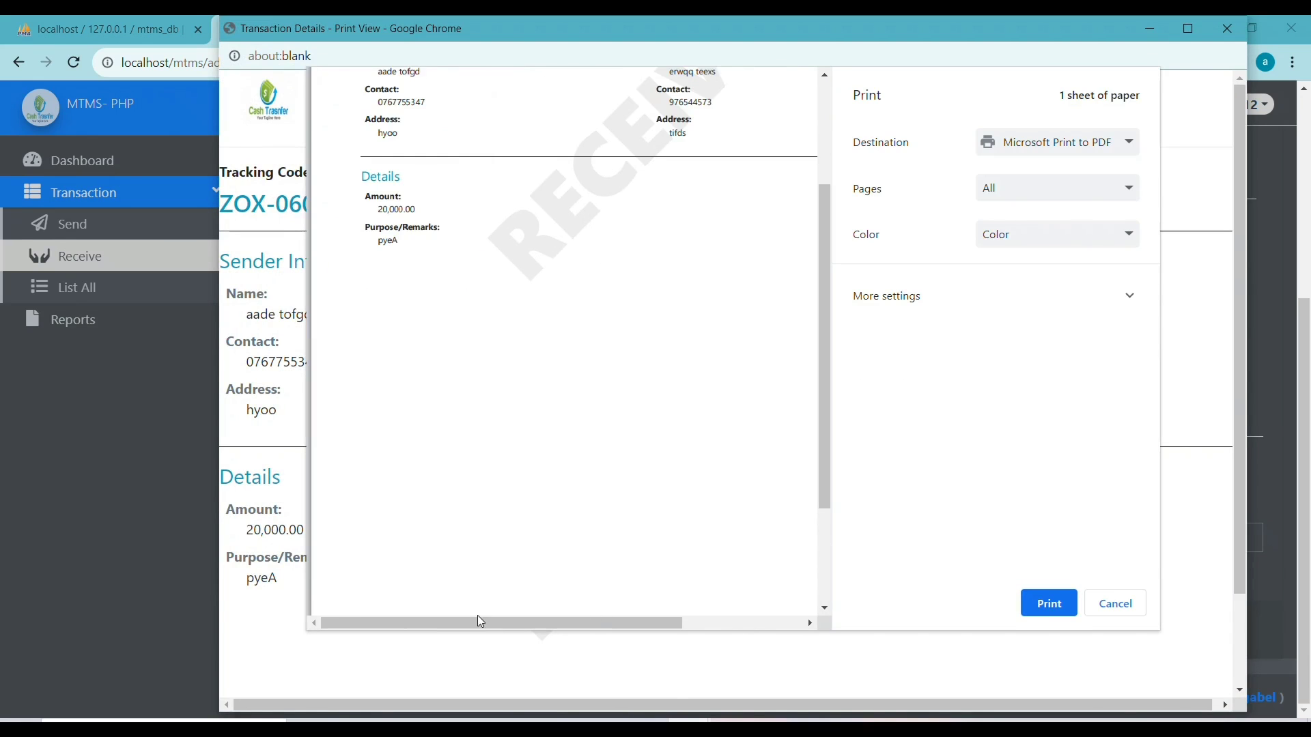
pyautogui.scroll(-3, 571, 498)
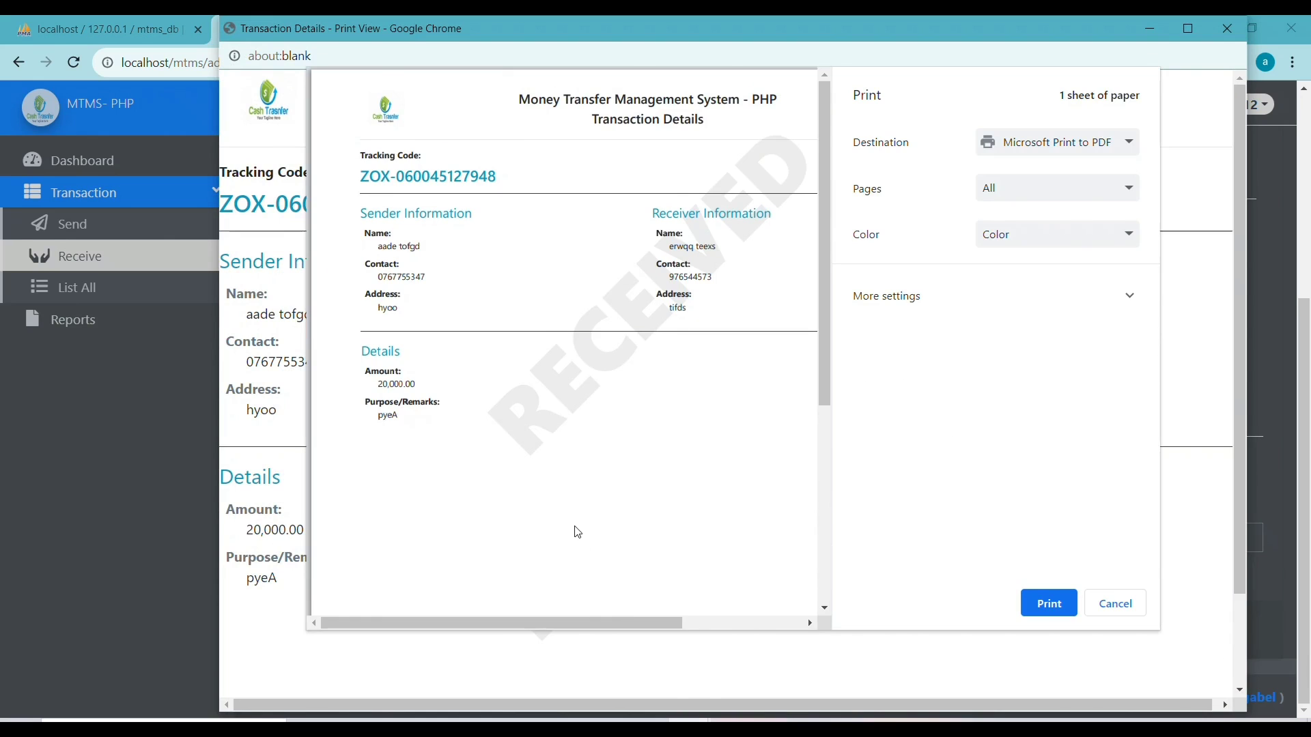
pyautogui.scroll(2, 577, 527)
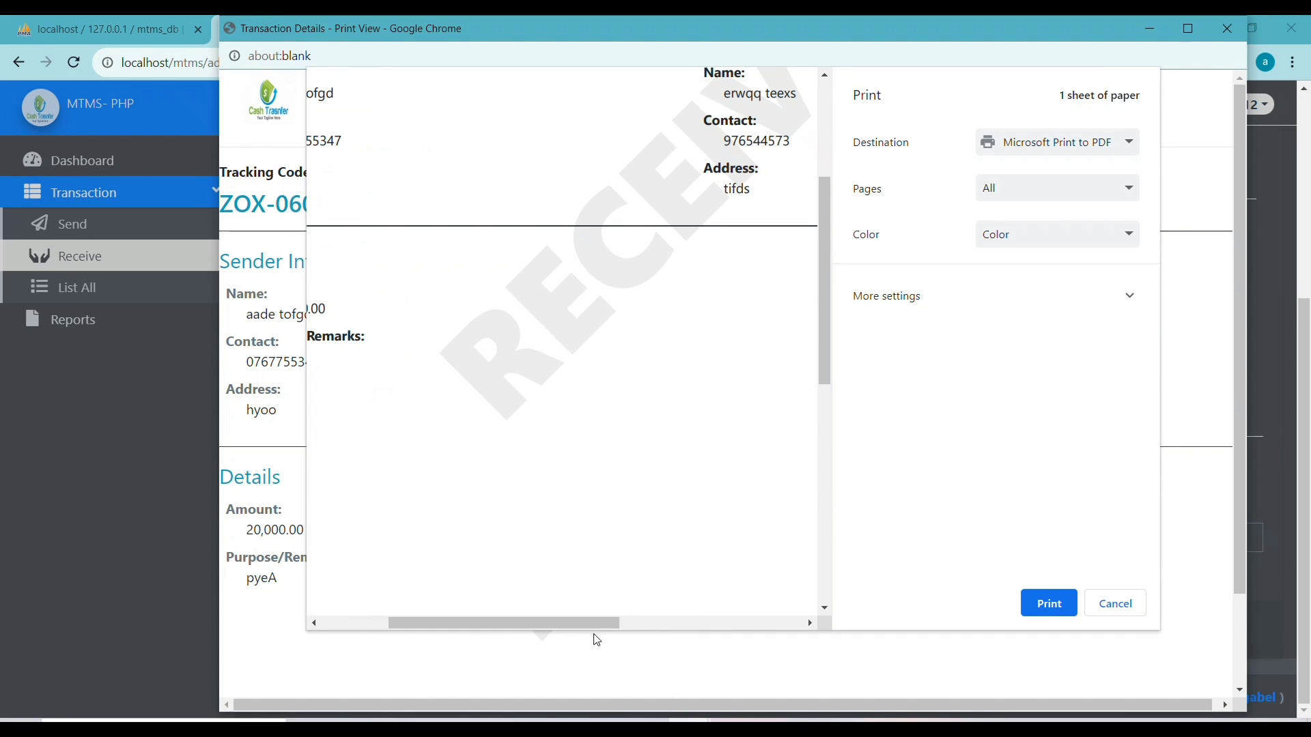
pyautogui.moveTo(547, 623); pyautogui.dragTo(449, 625)
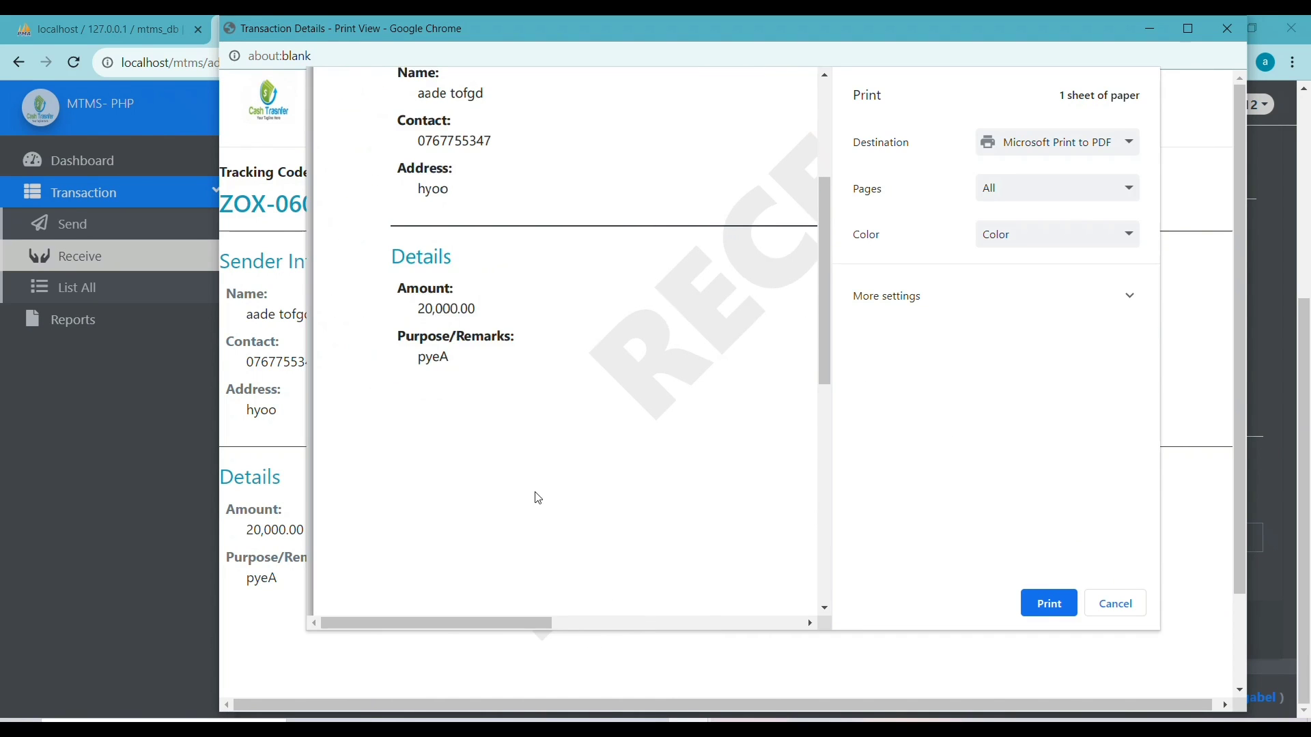
pyautogui.scroll(-2, 546, 490)
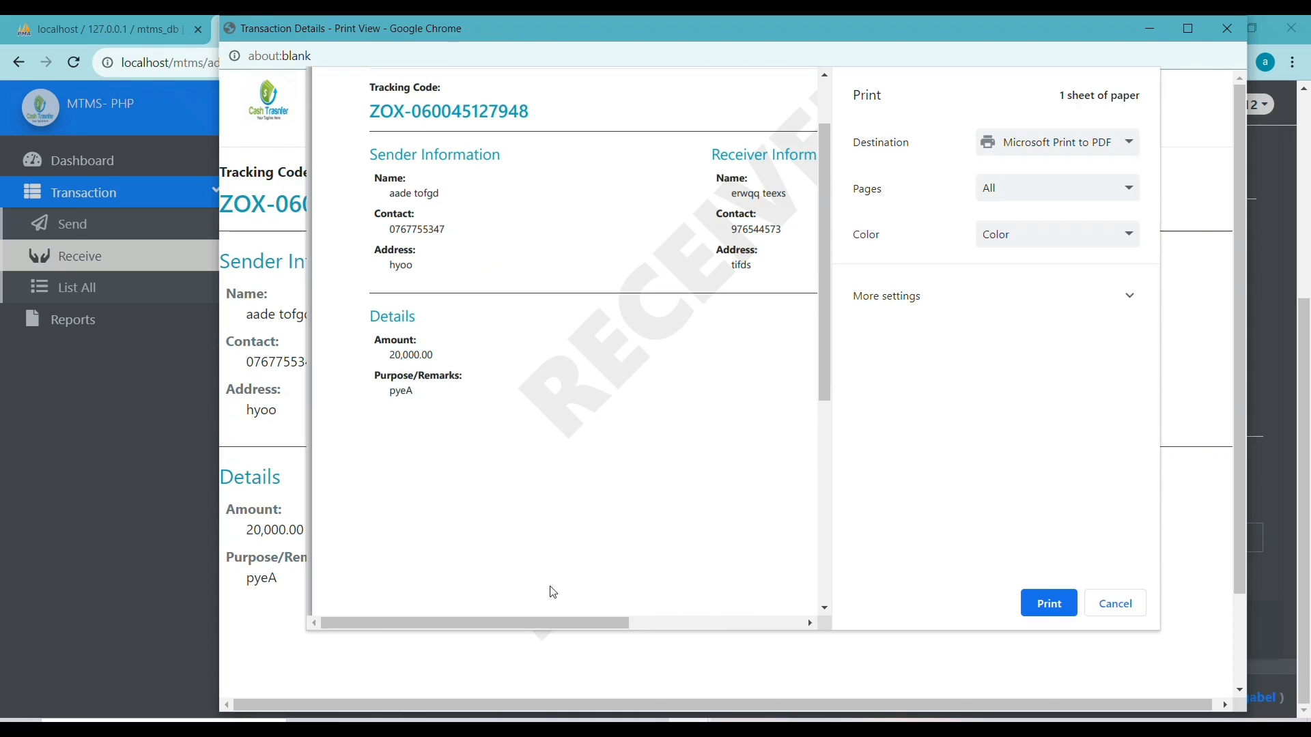
pyautogui.moveTo(529, 621); pyautogui.dragTo(542, 623)
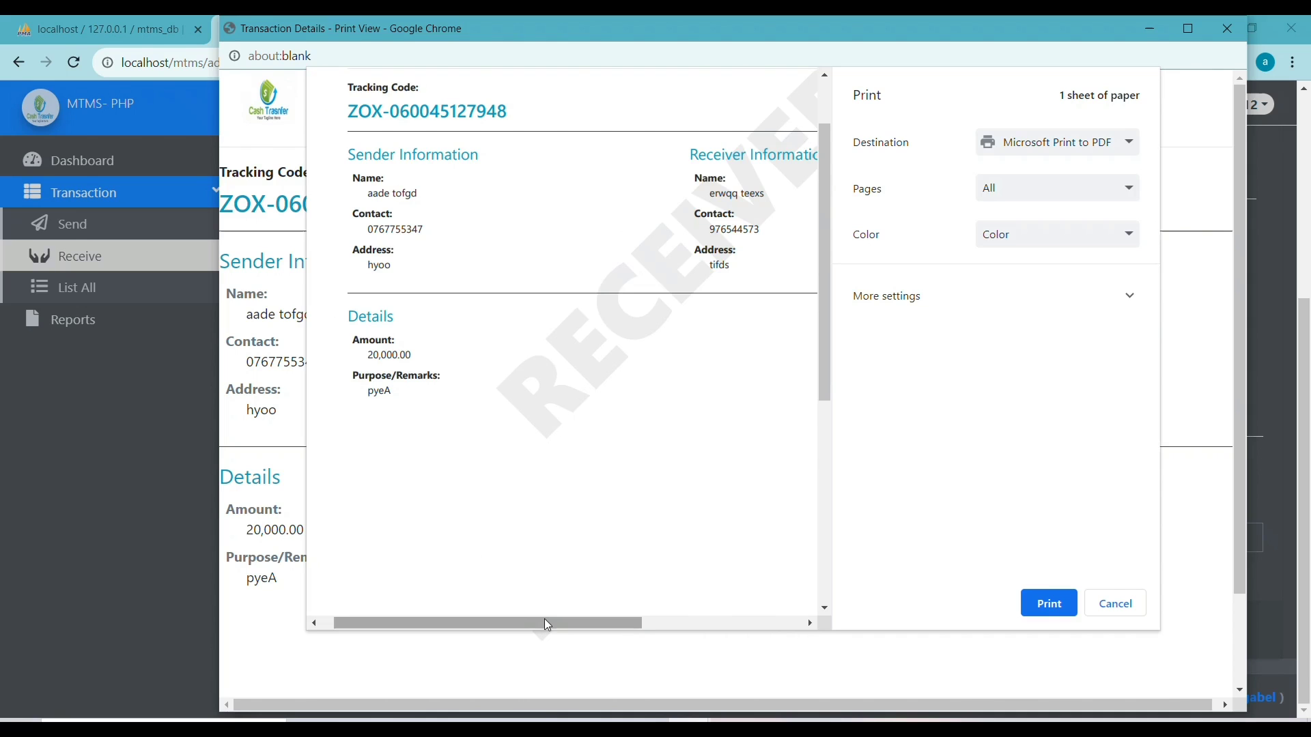
pyautogui.scroll(3, 542, 544)
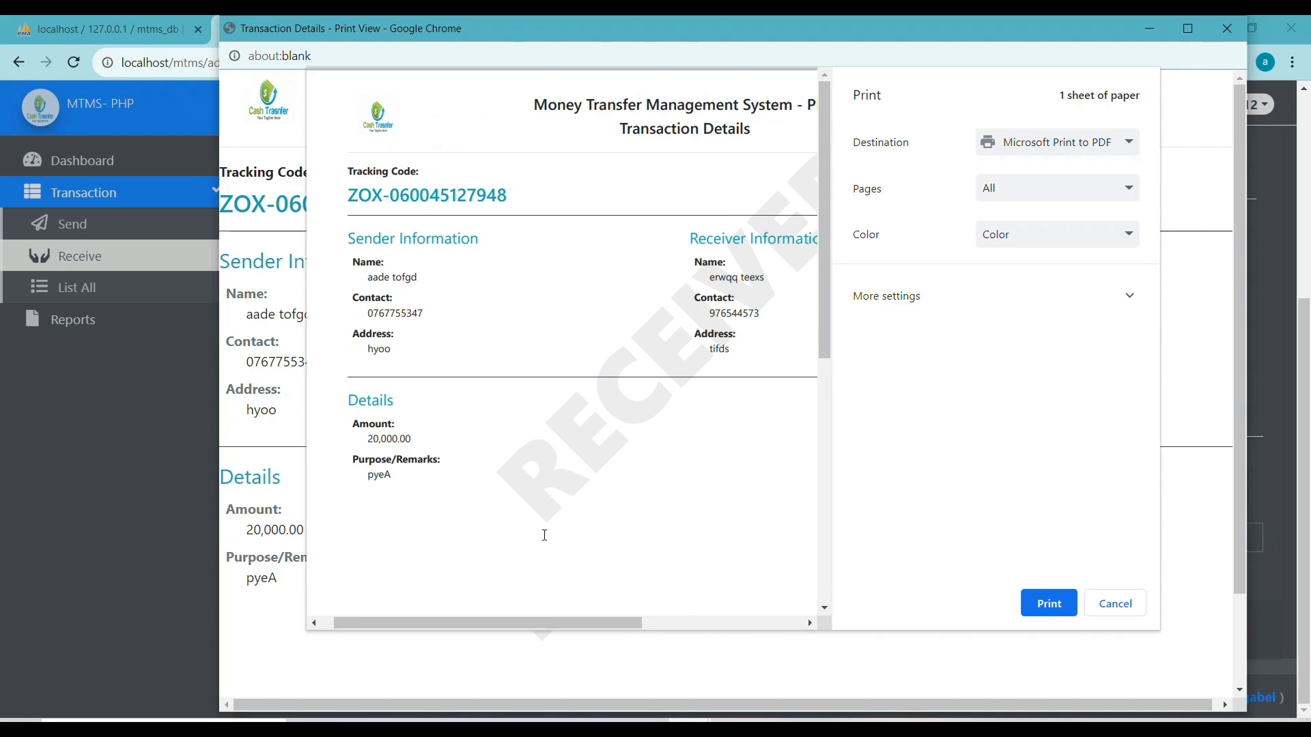
pyautogui.moveTo(473, 624); pyautogui.dragTo(540, 619)
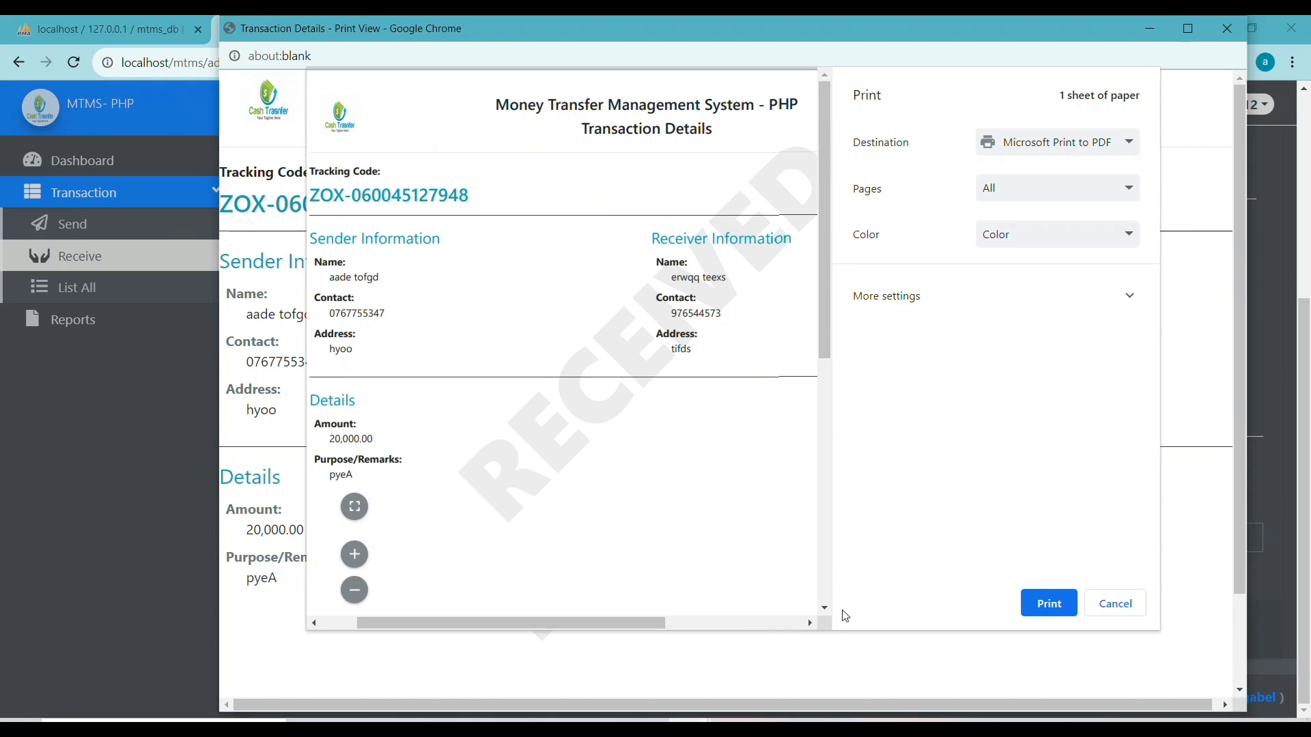
pyautogui.click(1114, 604)
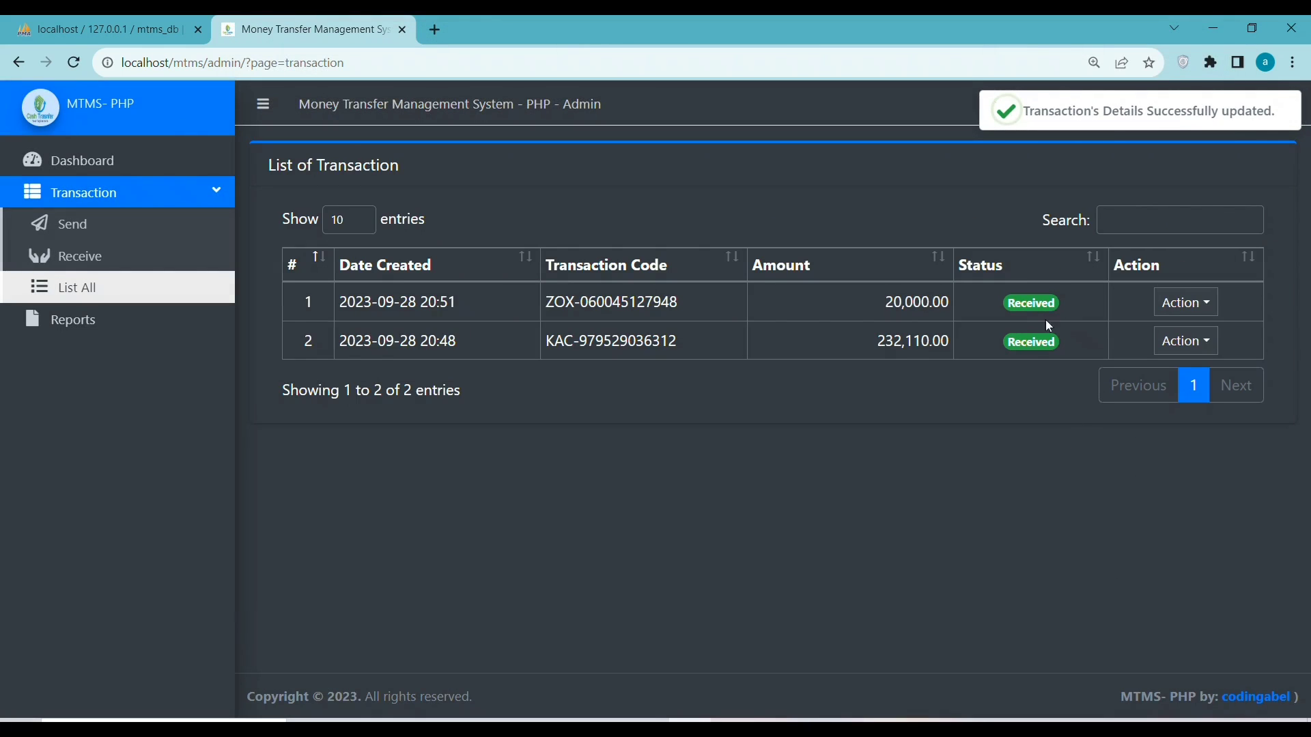
# View the Reports page for 09/22/2023 to 09/29/2023, then log the staff user out
pyautogui.moveTo(1056, 310); pyautogui.dragTo(985, 304)
pyautogui.click(144, 169)
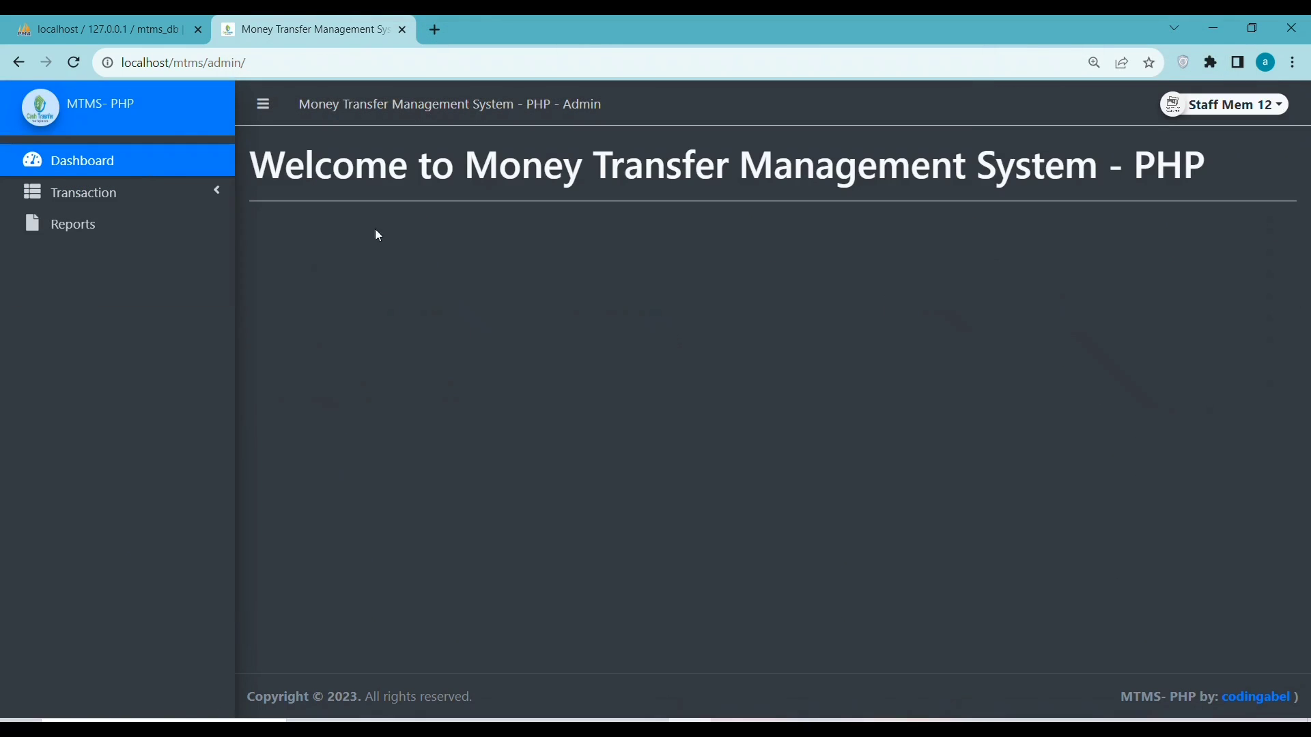
pyautogui.click(97, 225)
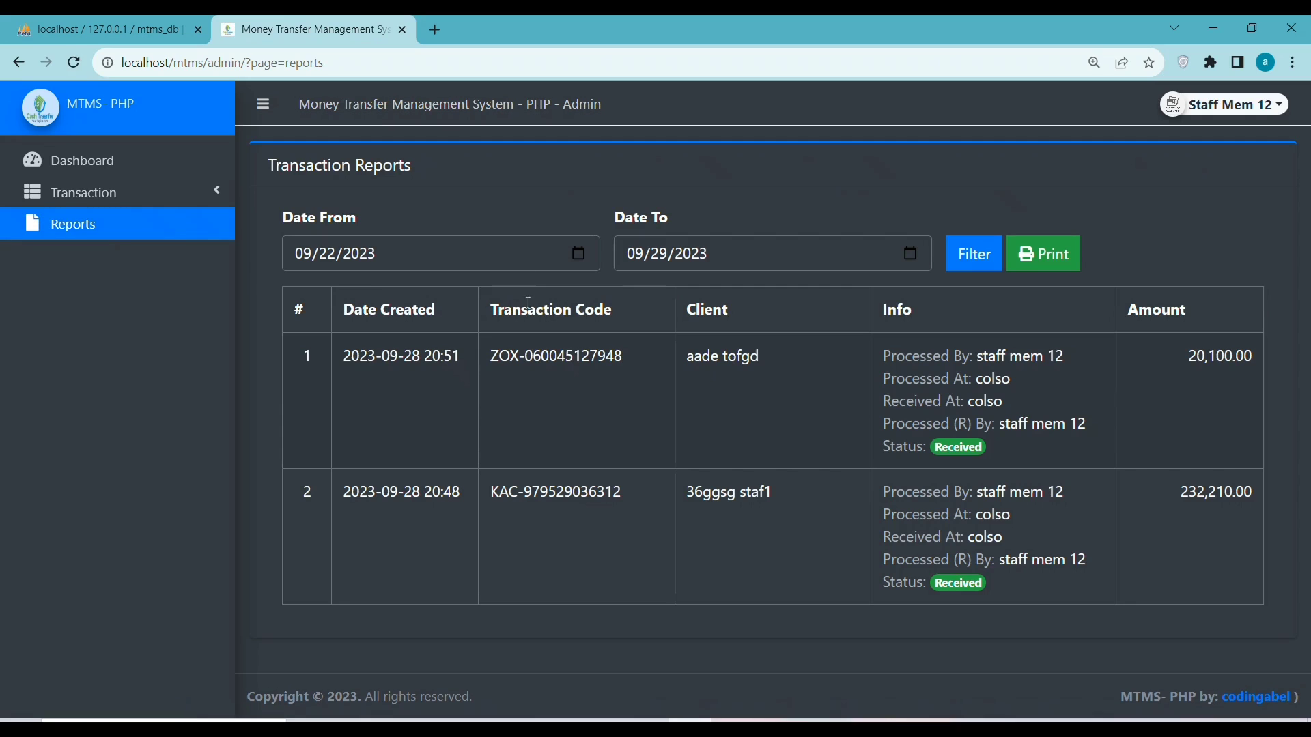
pyautogui.click(910, 254)
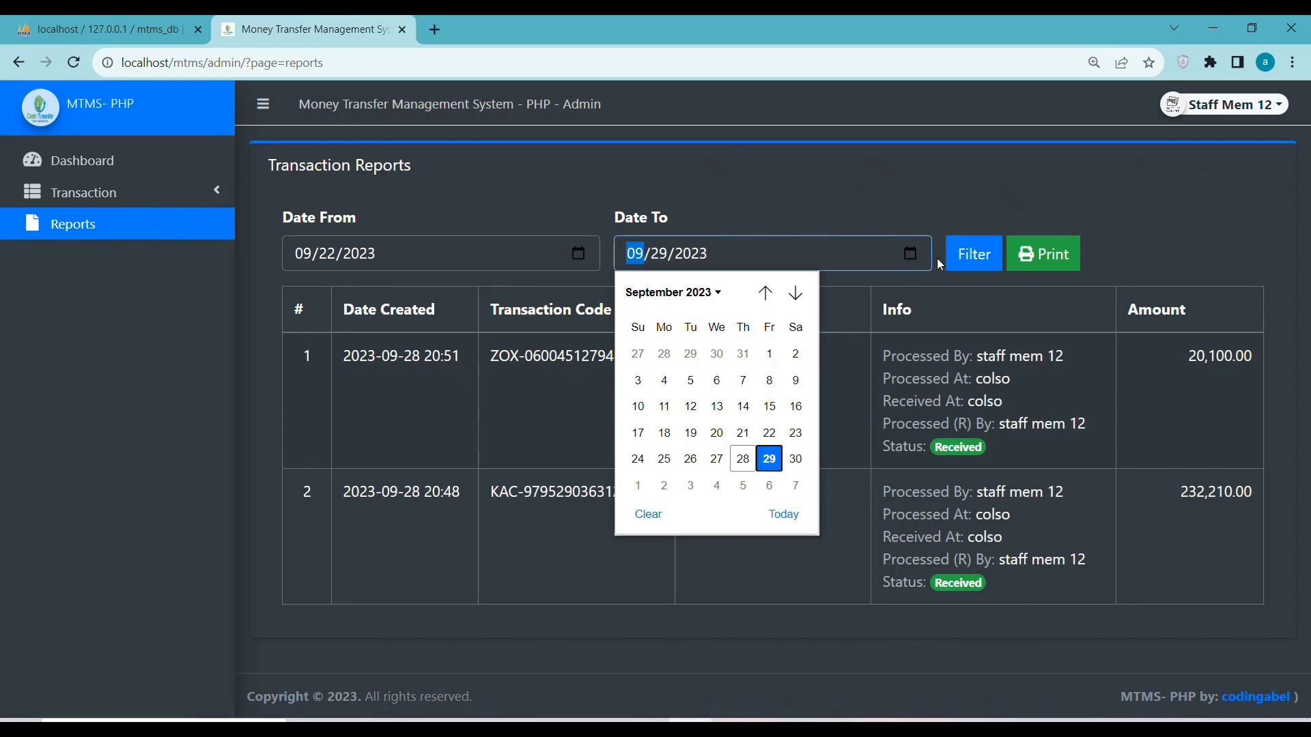
pyautogui.click(589, 255)
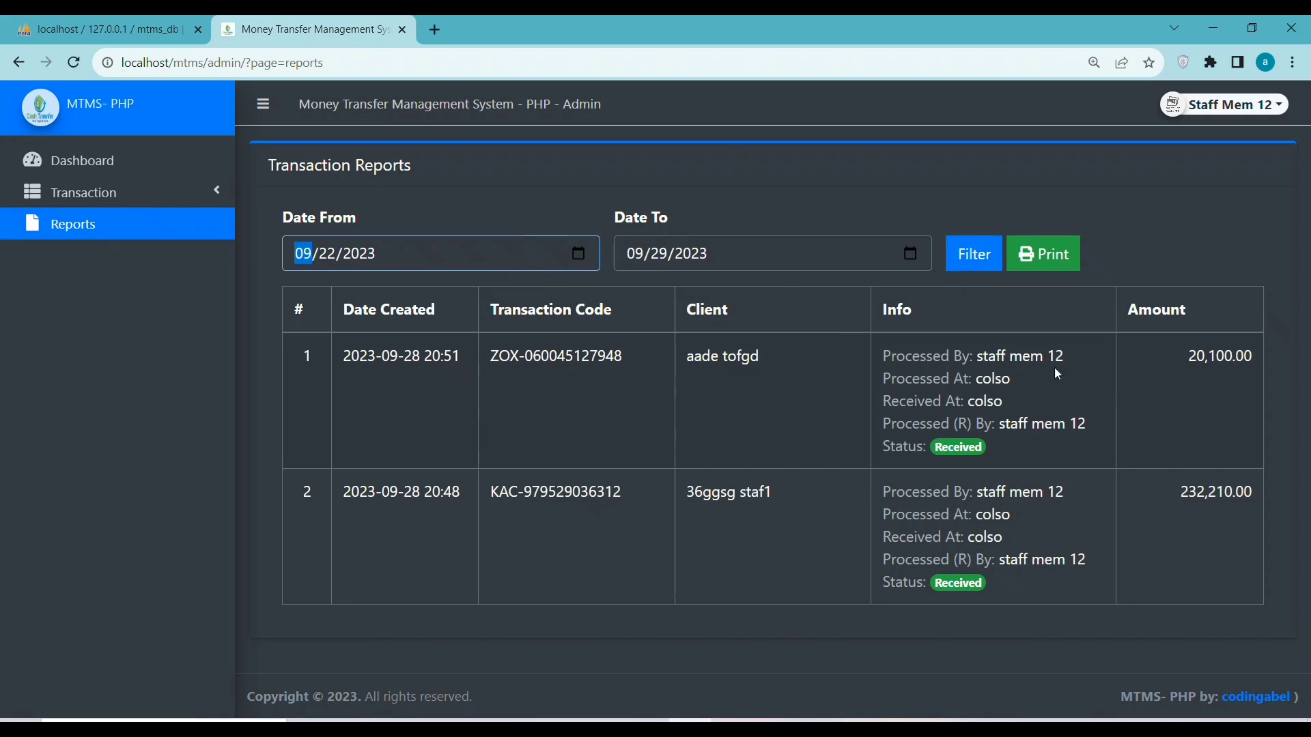
pyautogui.click(1223, 107)
pyautogui.click(1201, 185)
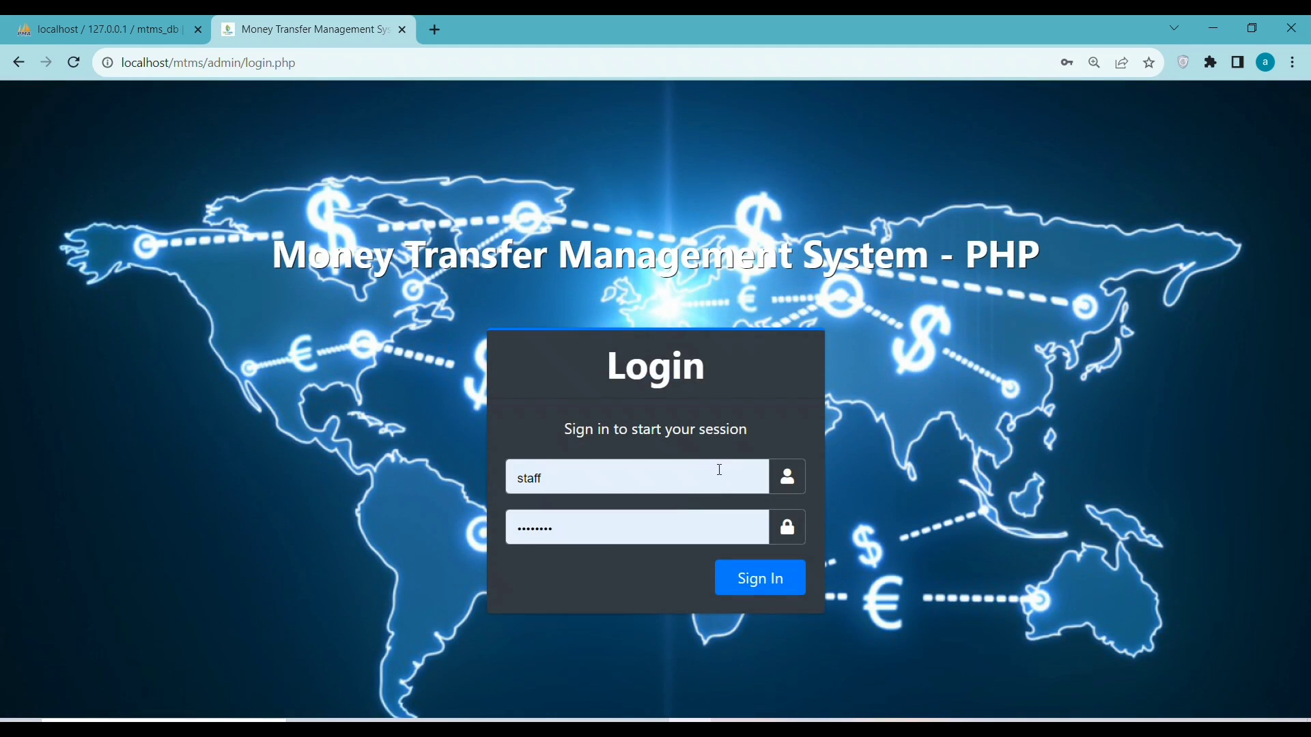
# Sign in on the login page with the administrator username and password
pyautogui.click(681, 485)
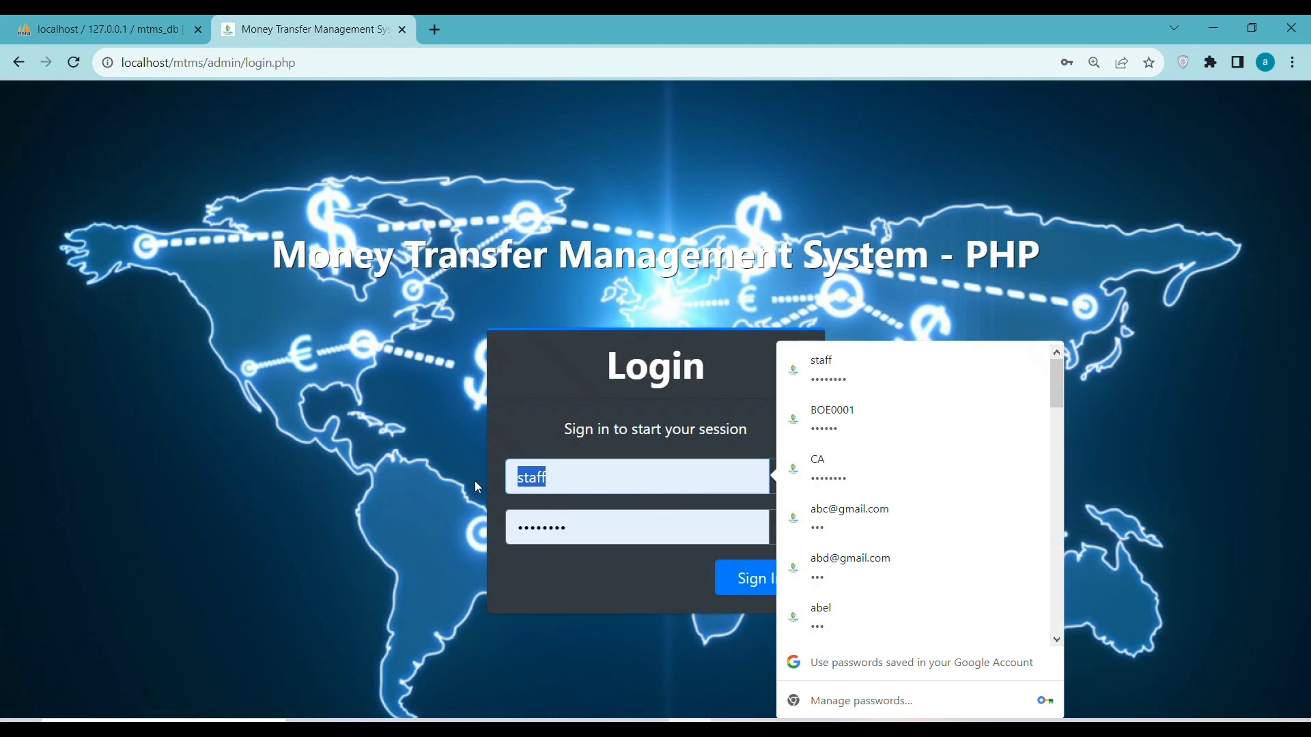
pyautogui.write('ad')
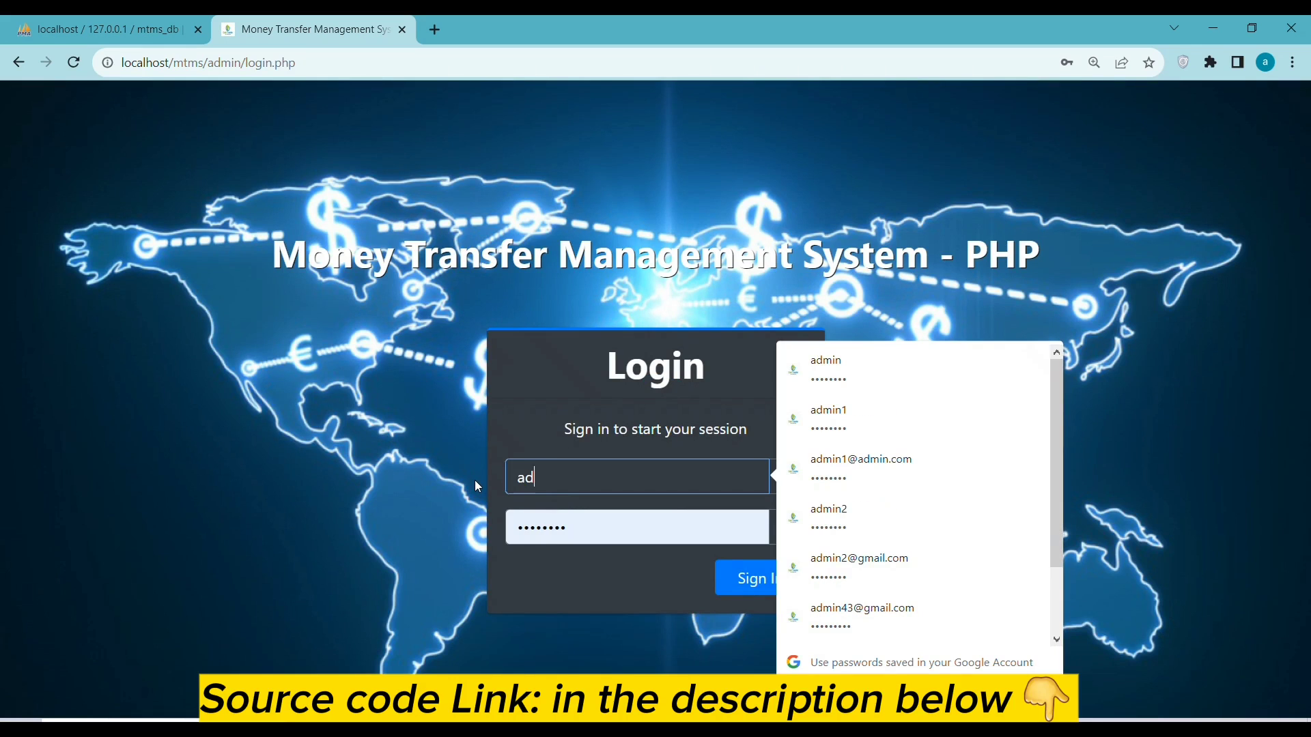
pyautogui.write('min')
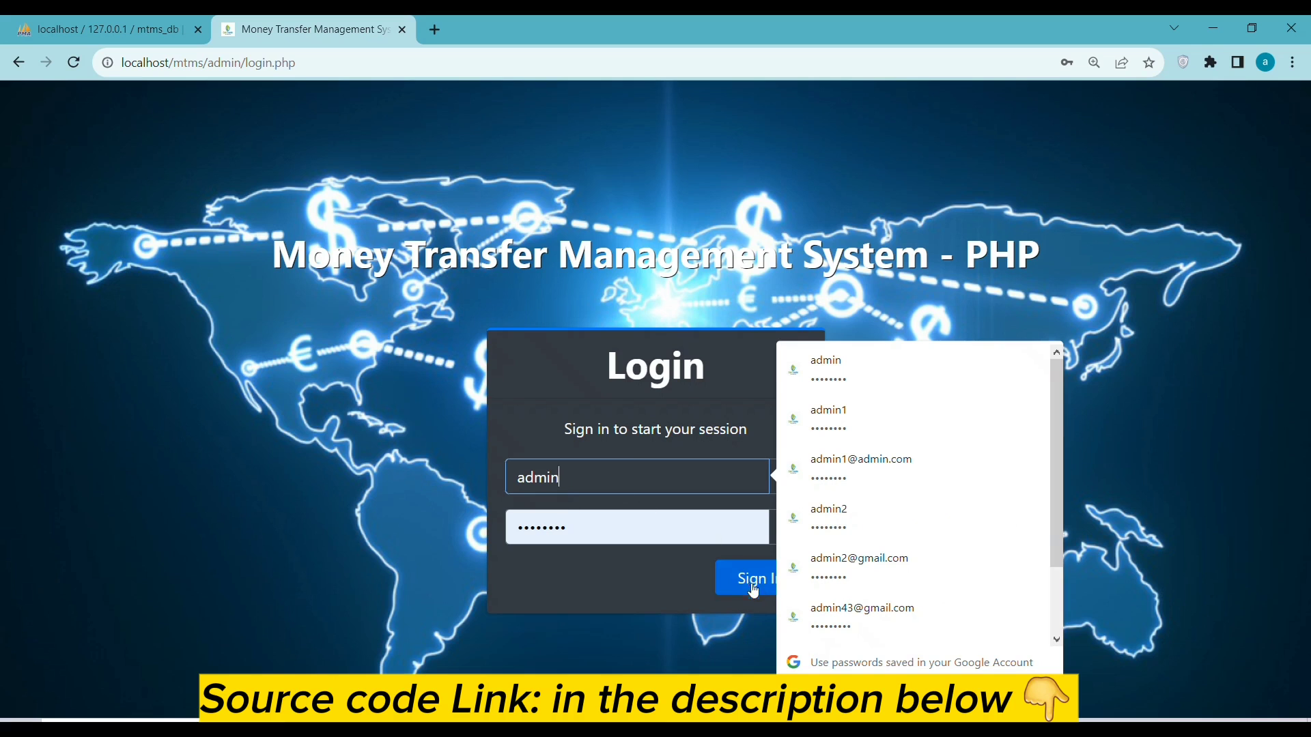
pyautogui.click(690, 538)
pyautogui.click(741, 573)
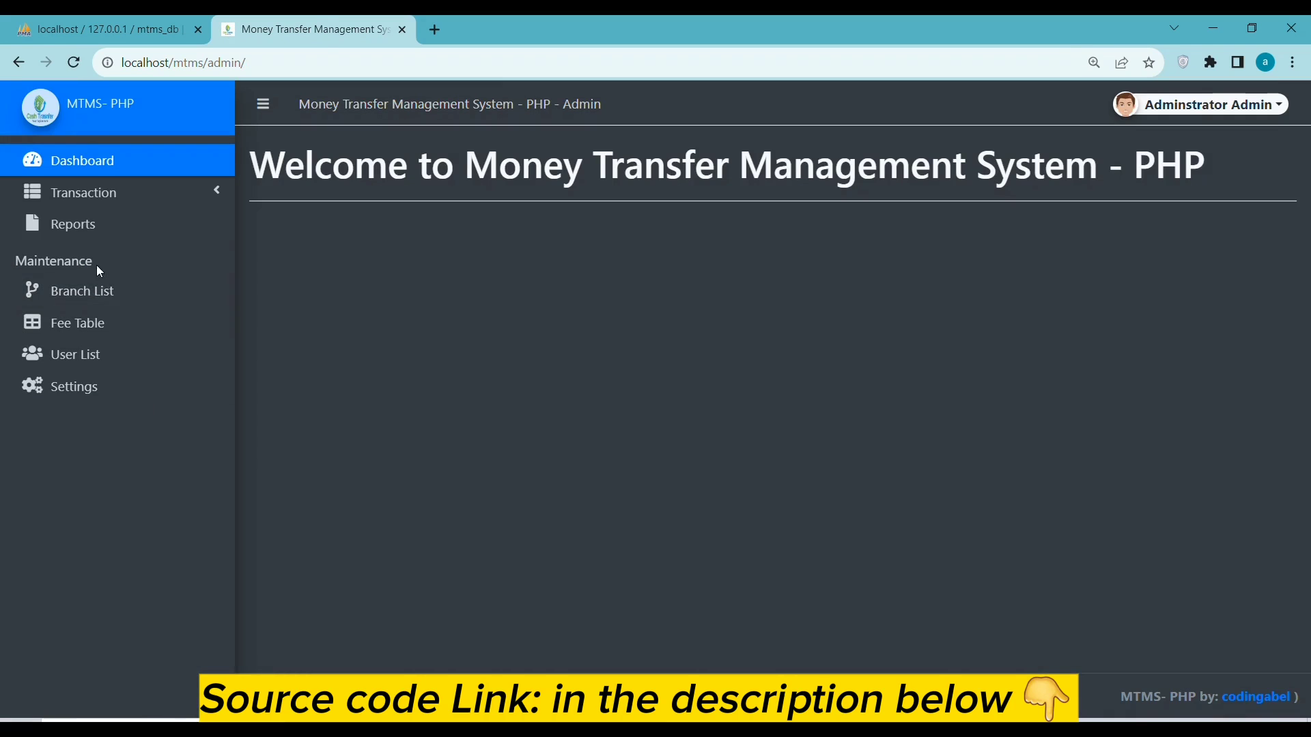
pyautogui.click(103, 194)
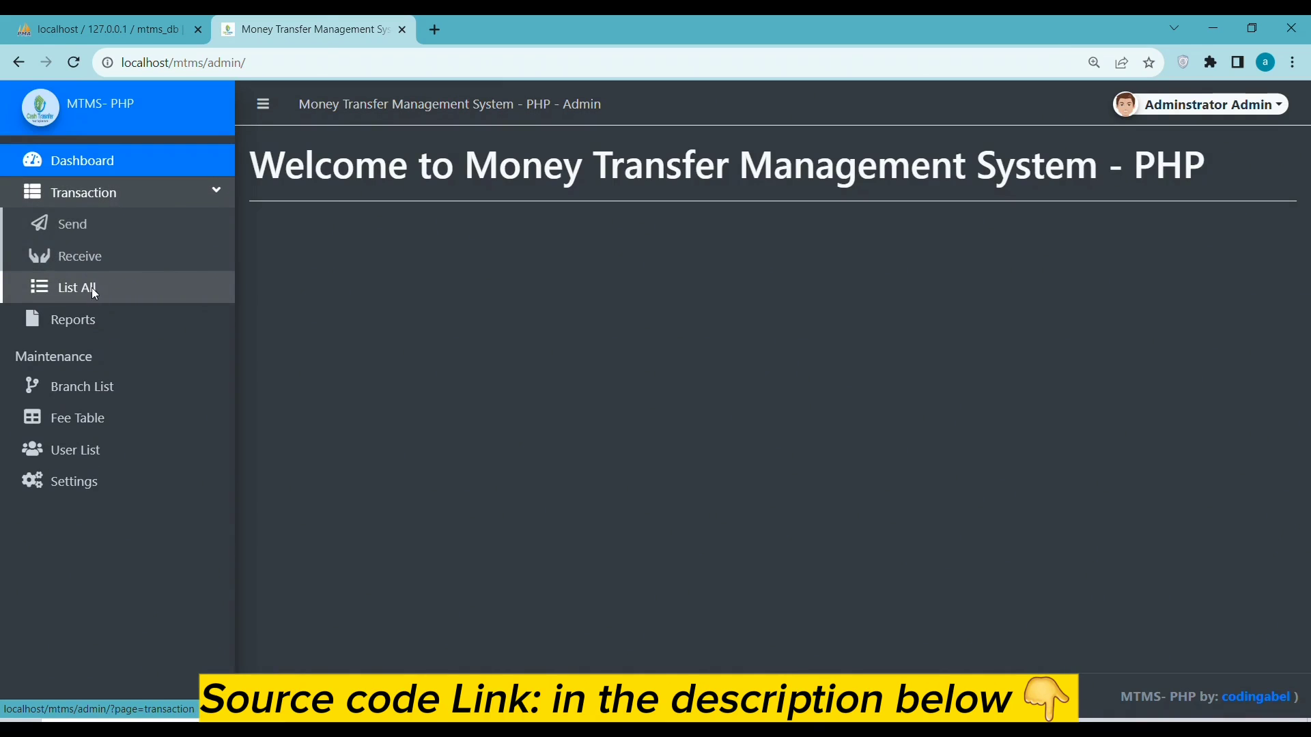
pyautogui.click(91, 288)
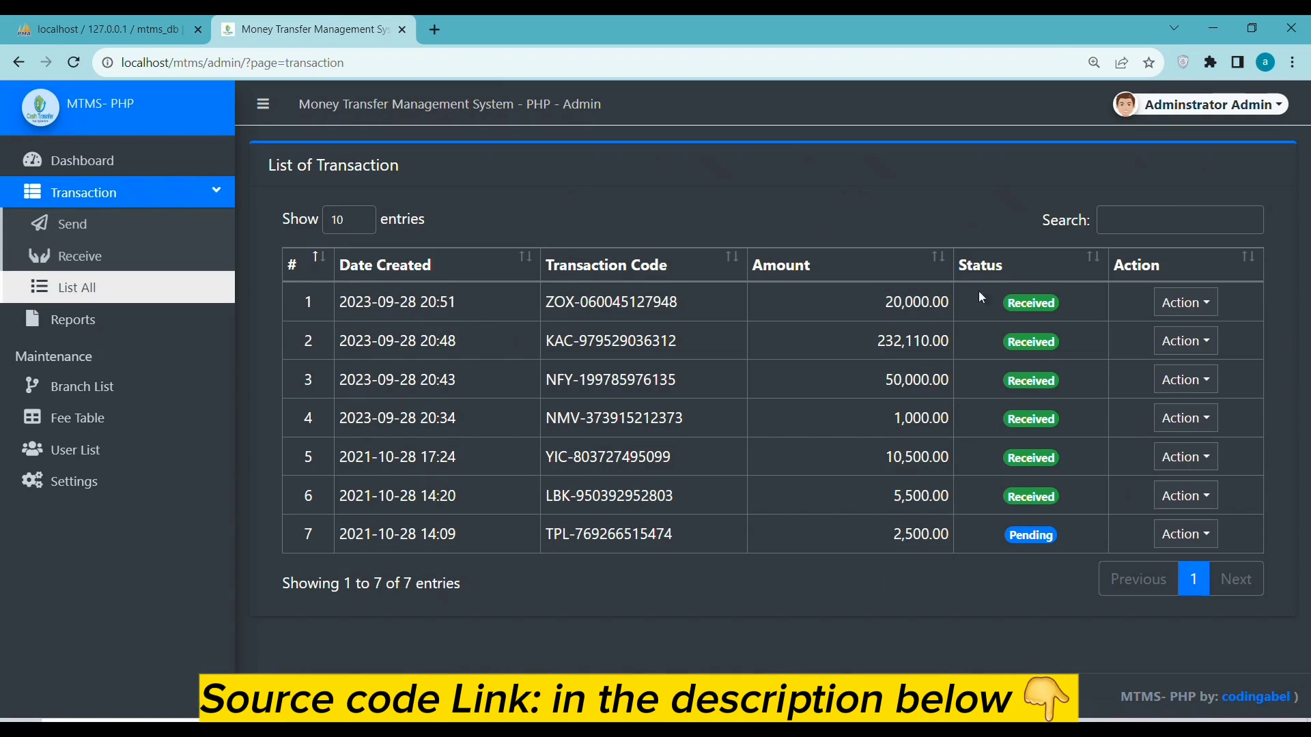
pyautogui.moveTo(942, 301); pyautogui.dragTo(882, 330)
pyautogui.moveTo(633, 301); pyautogui.dragTo(679, 302)
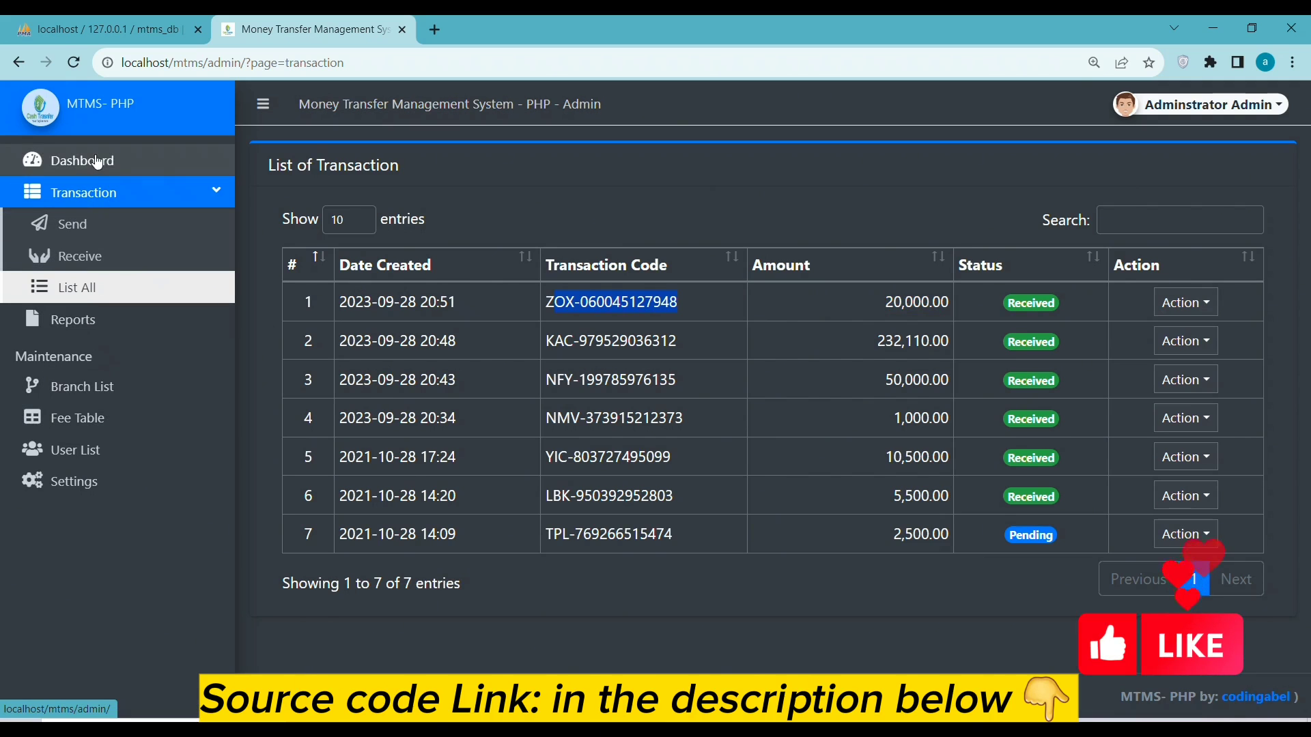
# Browse the Branch List, Fee Table and User List, ending on the admin dashboard
pyautogui.click(116, 157)
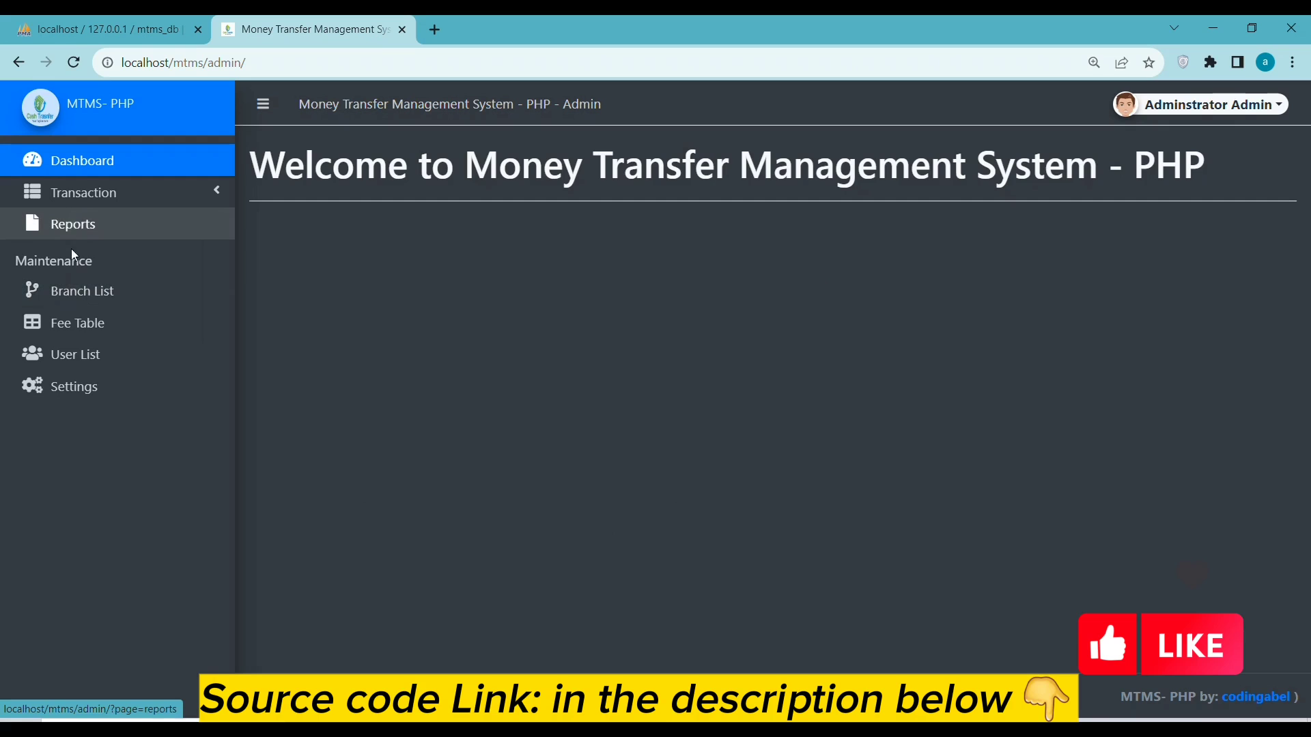
pyautogui.click(80, 292)
pyautogui.click(79, 321)
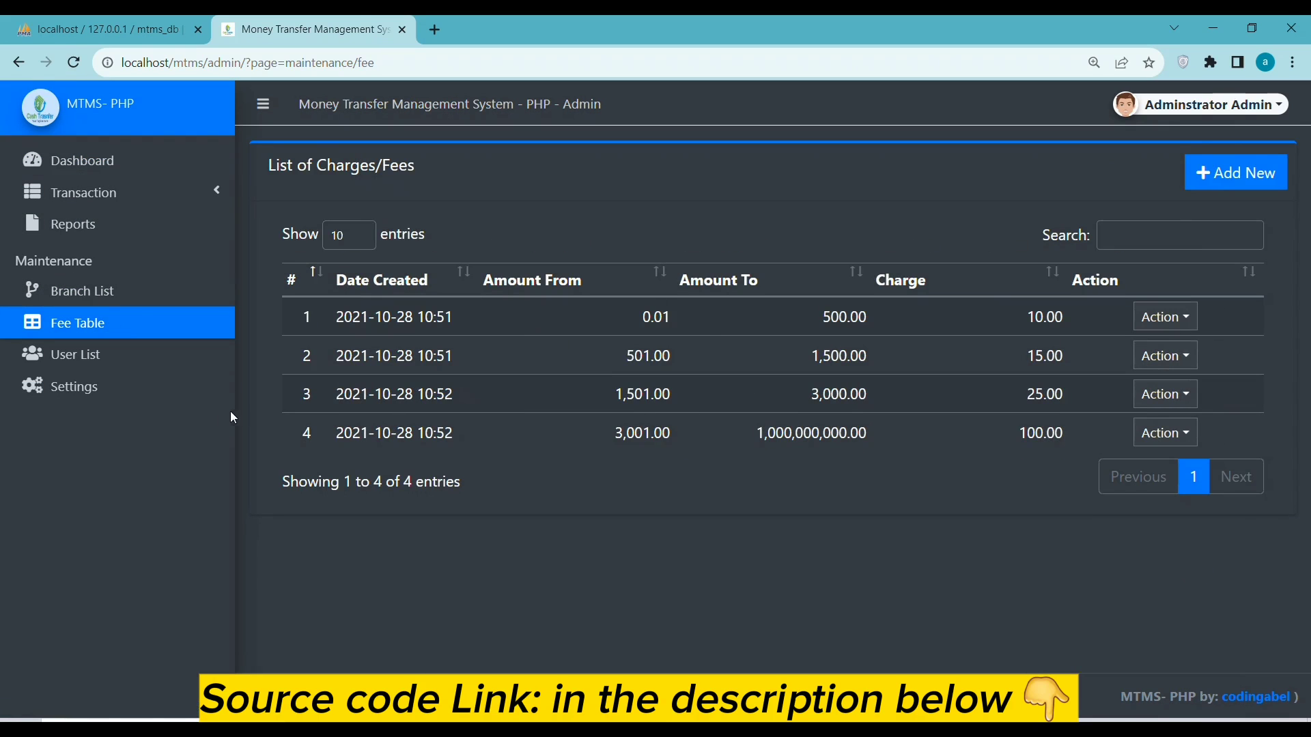
pyautogui.click(75, 352)
pyautogui.click(81, 163)
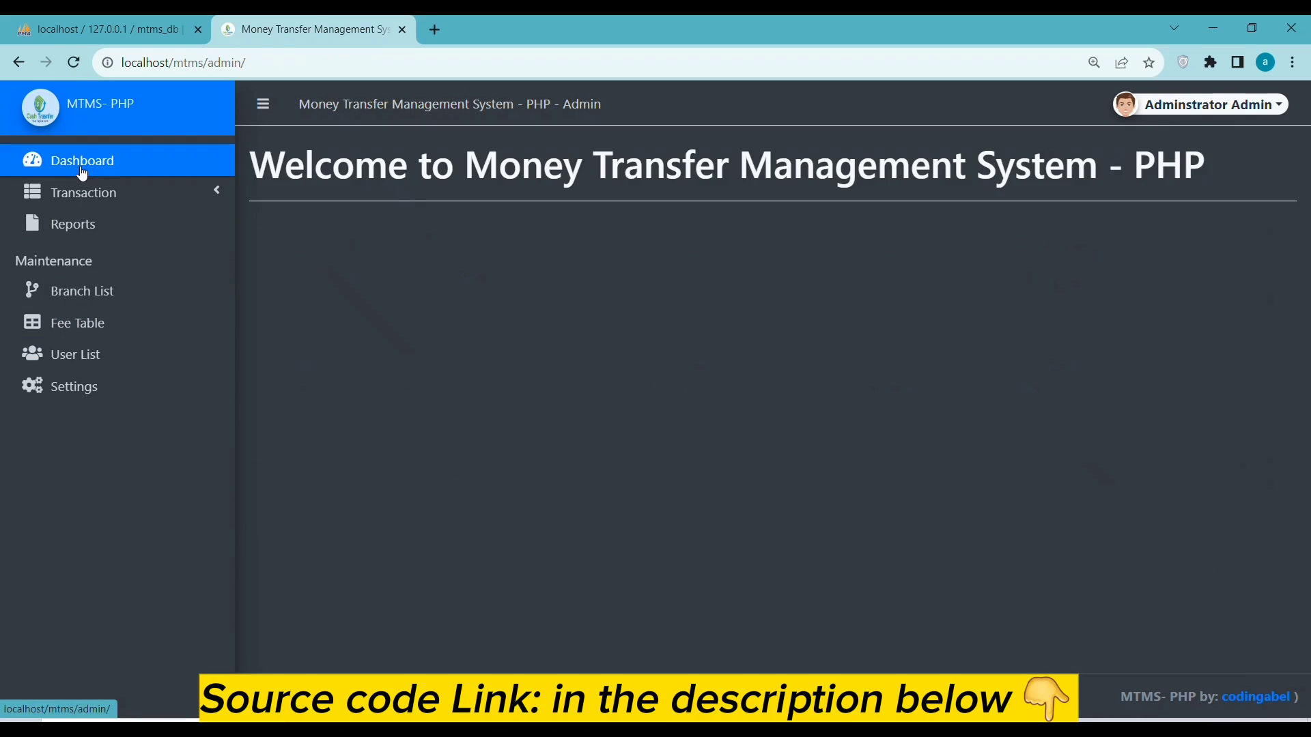